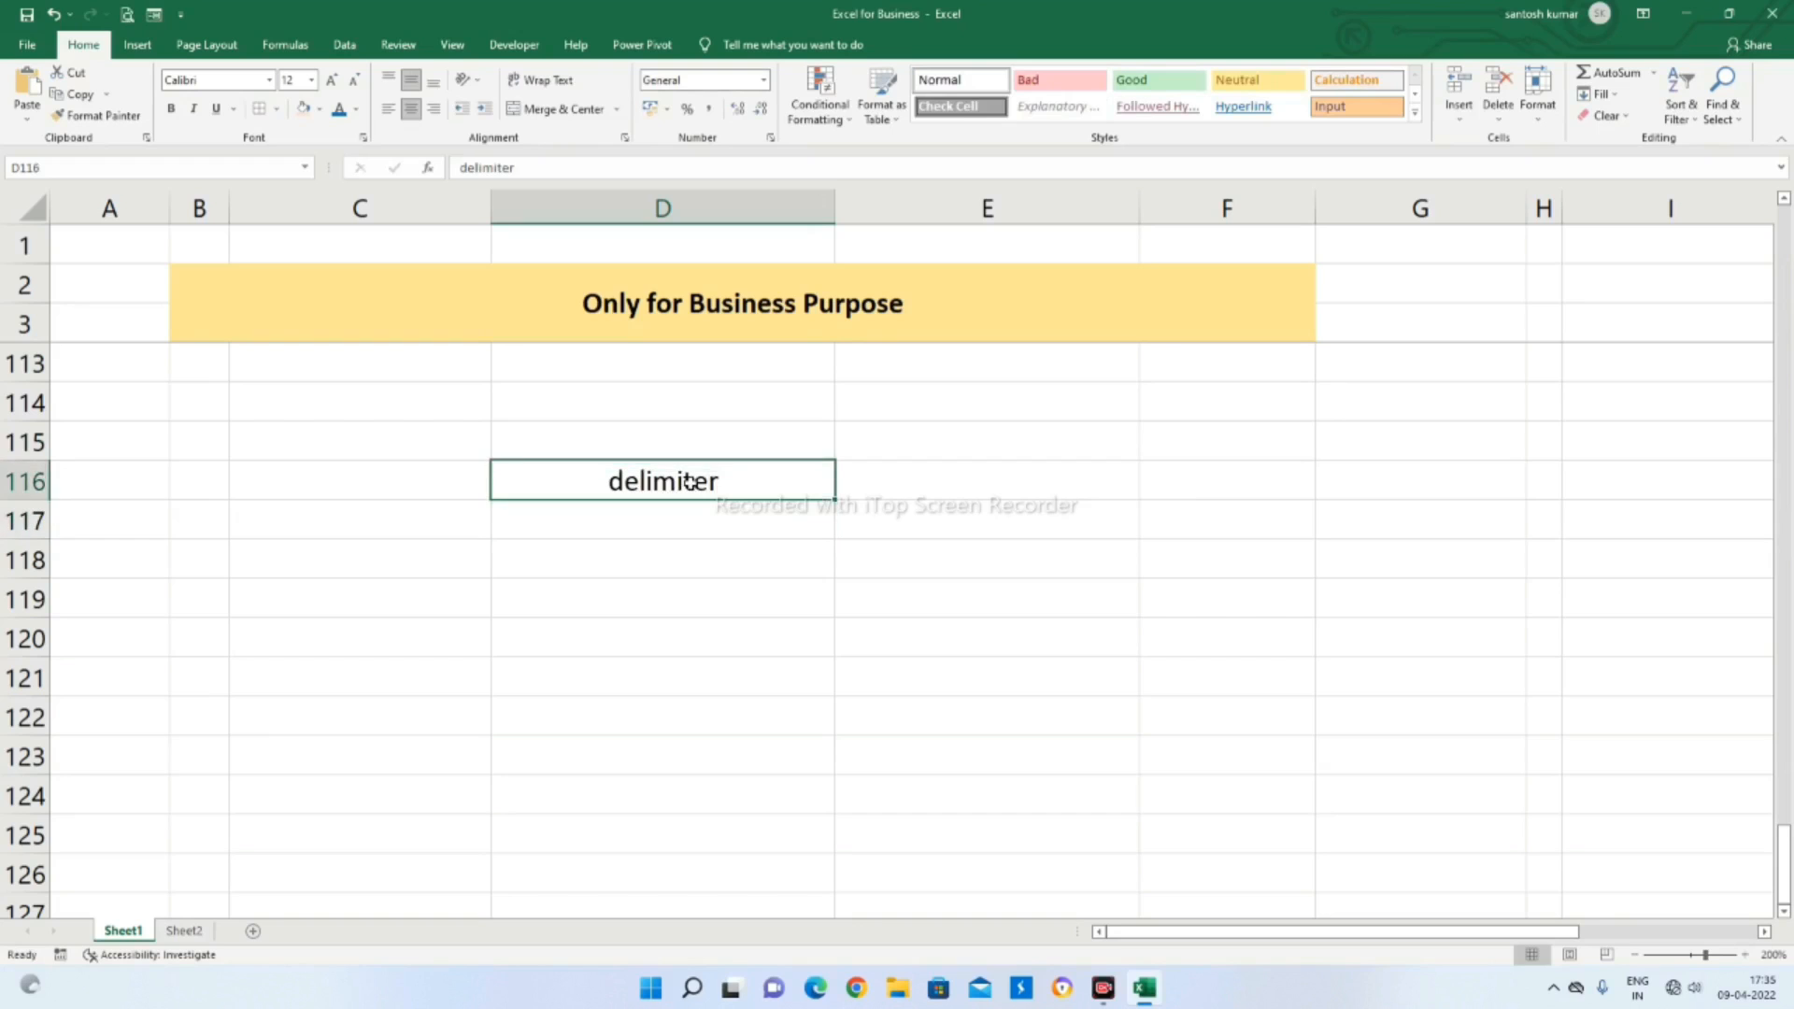
Enter the delimiter examples ", . / space" in cell E116, next to the delimiter label
left_click(699, 585)
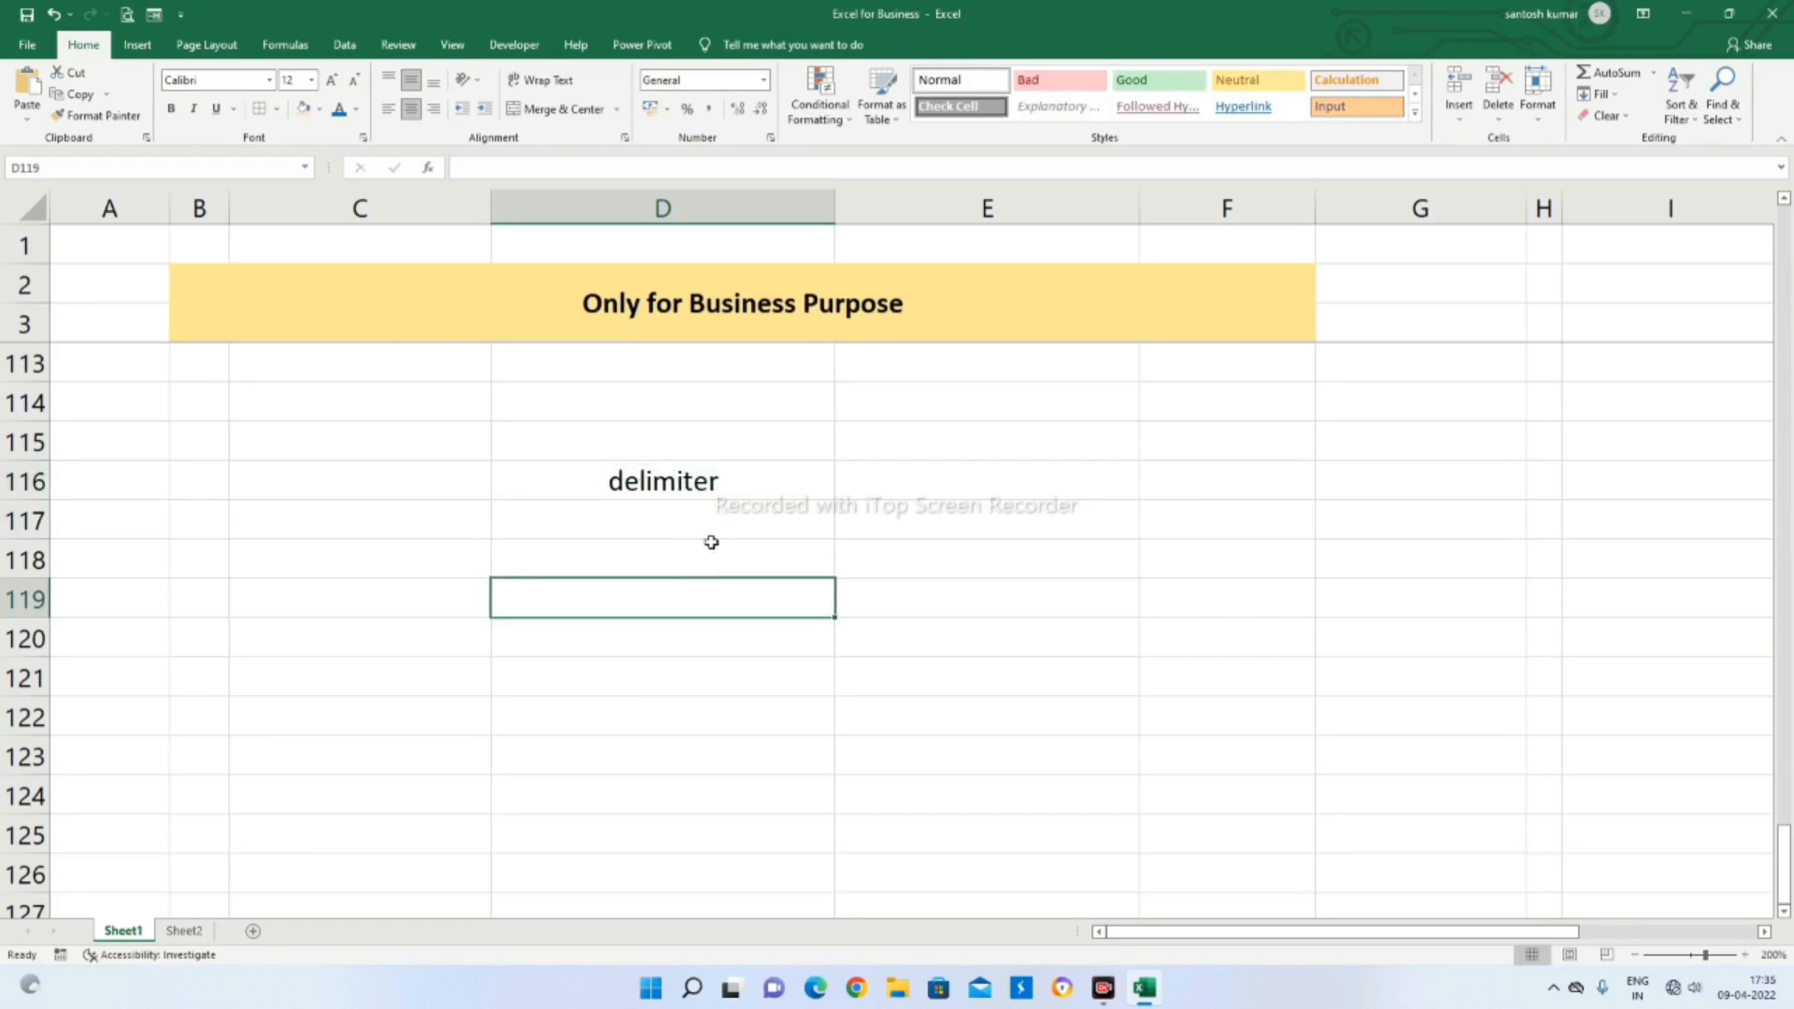
left_click(889, 491)
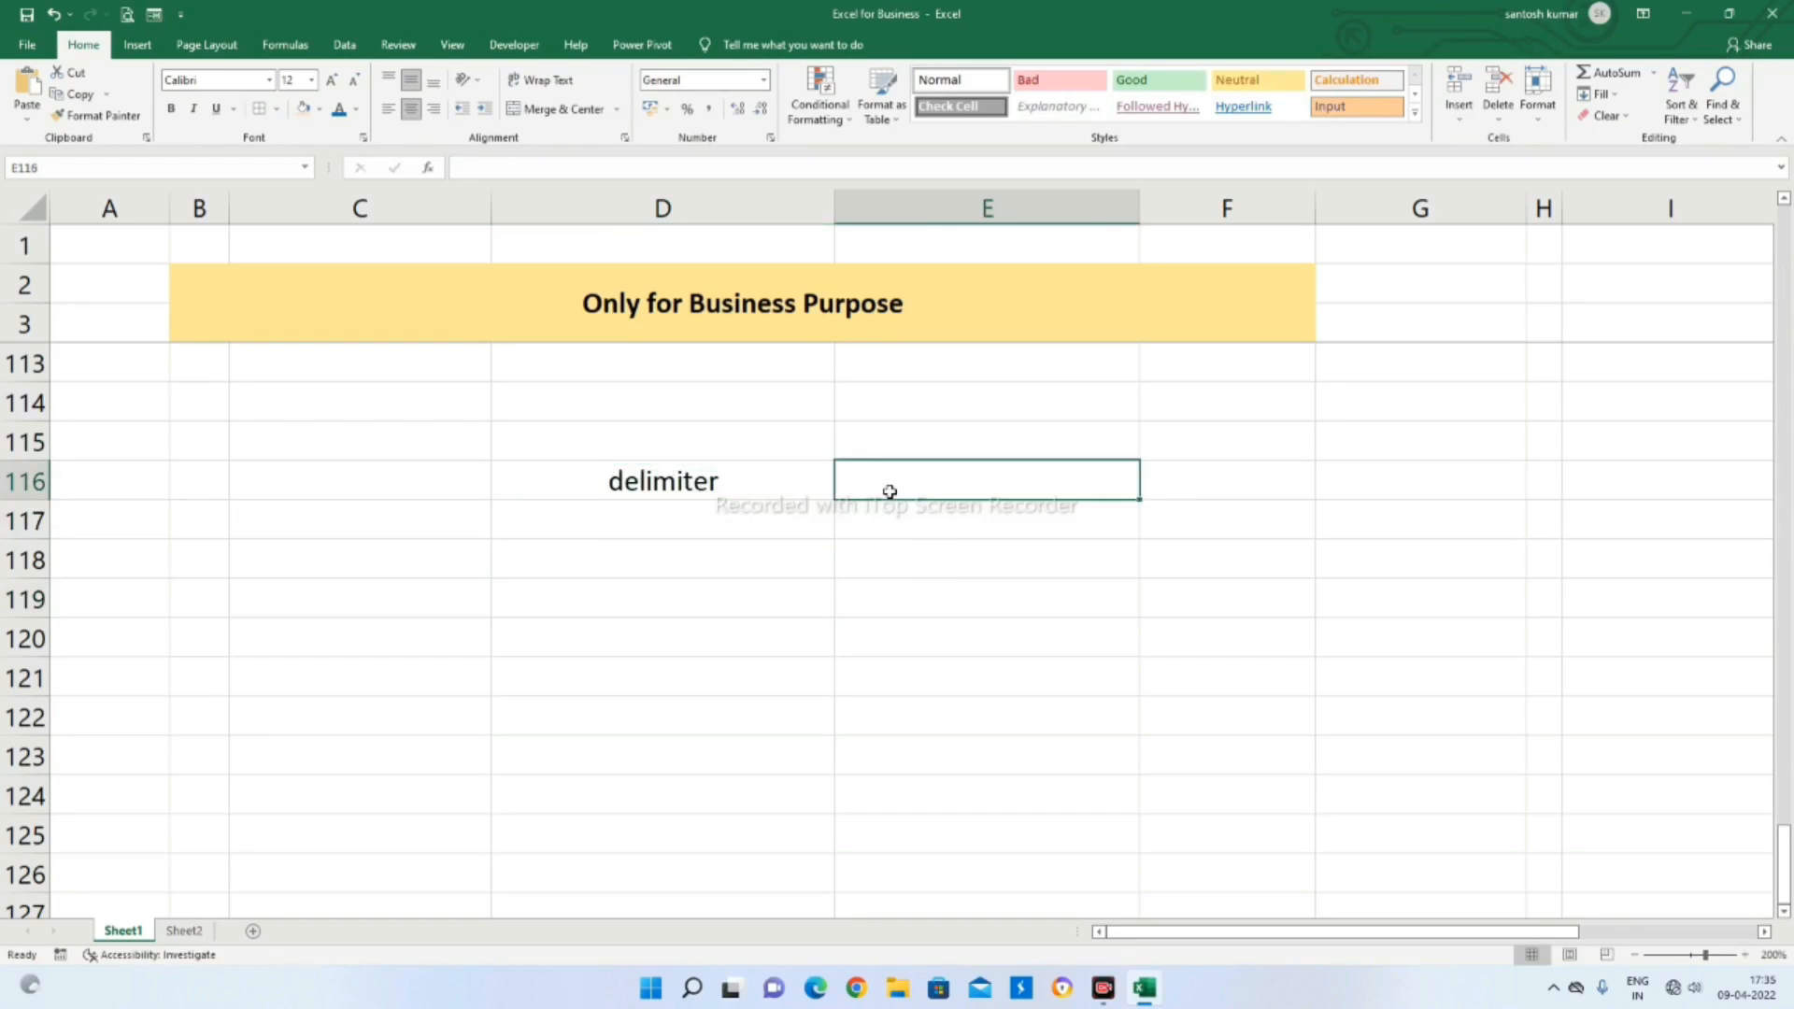
type(",")
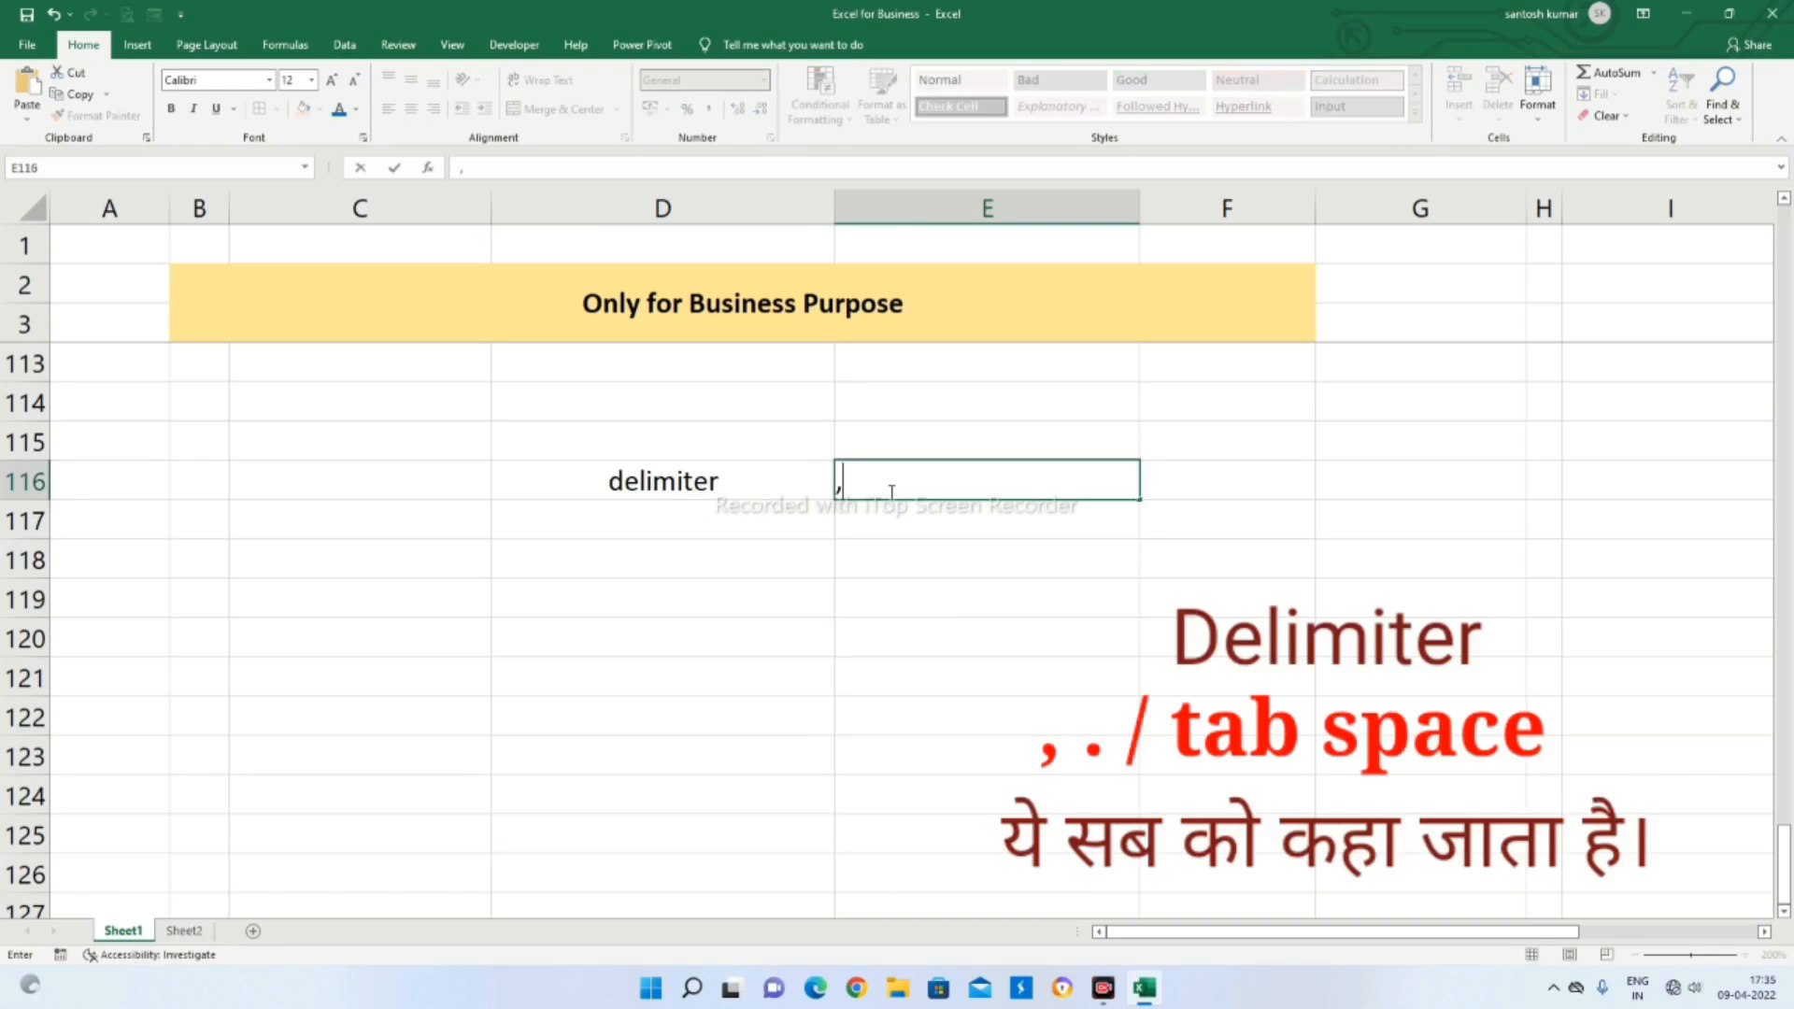
type(" / .")
key("BackSpace")
key("BackSpace")
key("BackSpace")
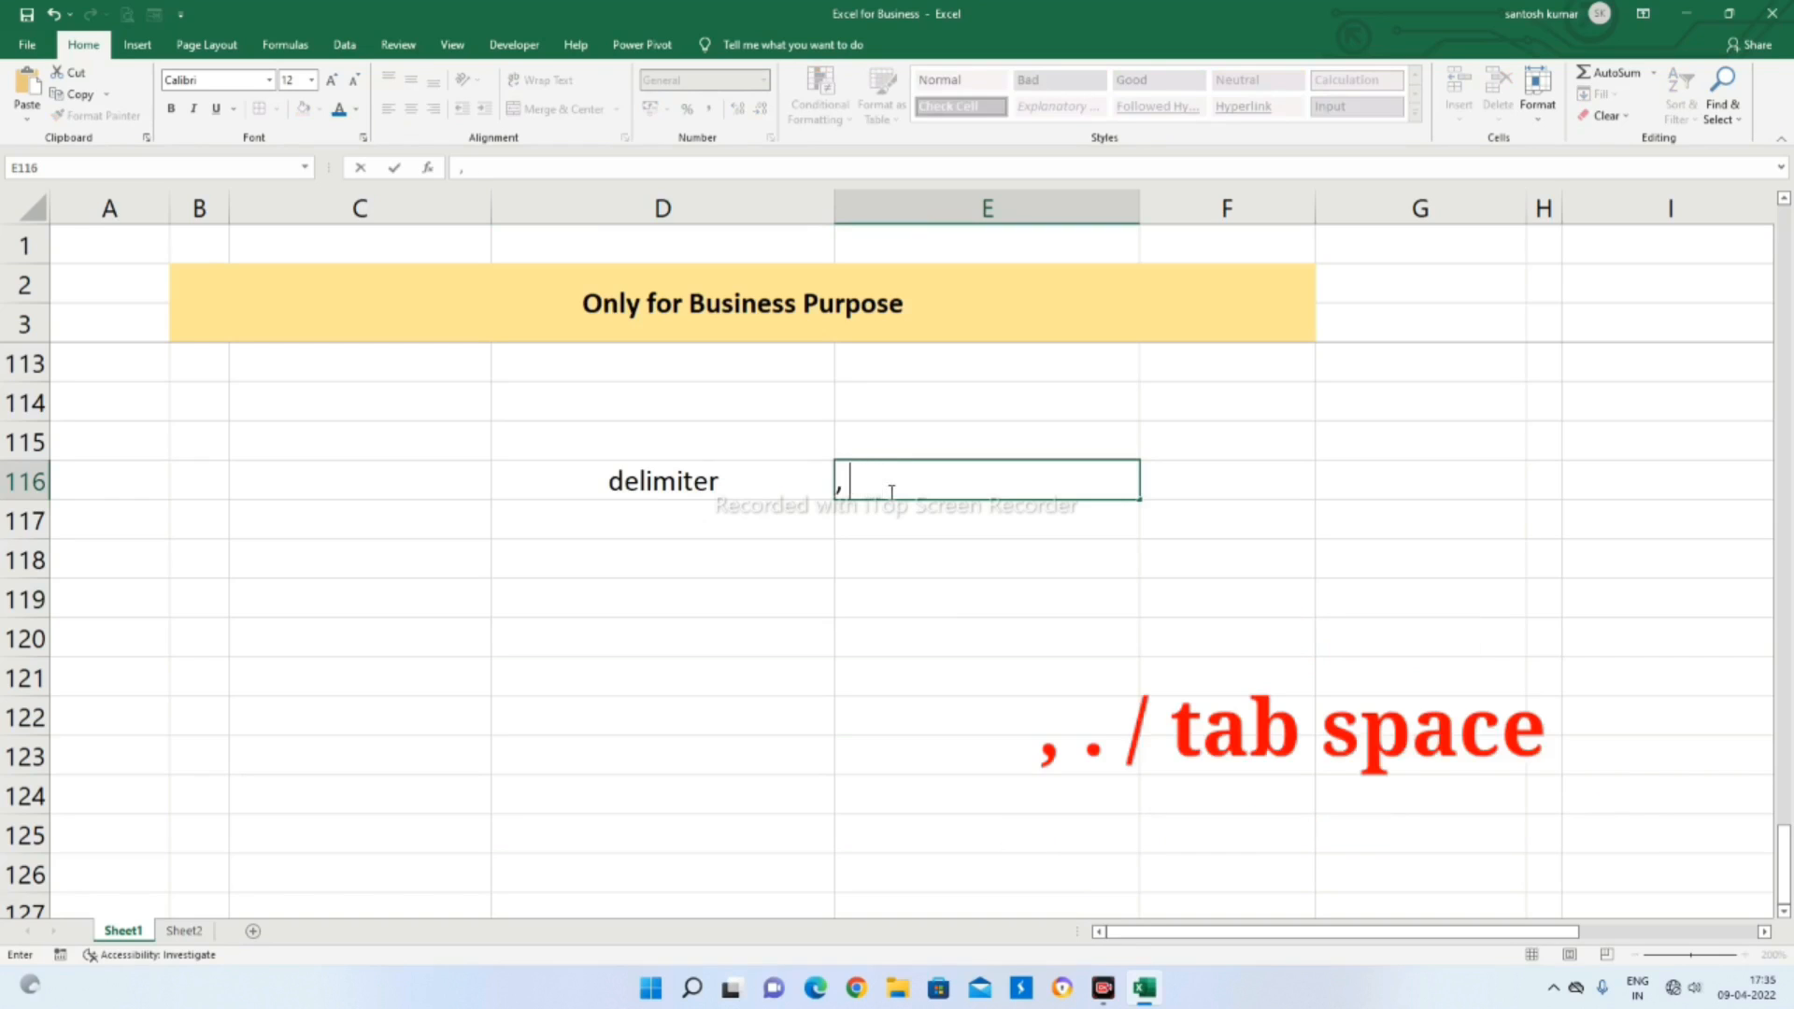
type(". /")
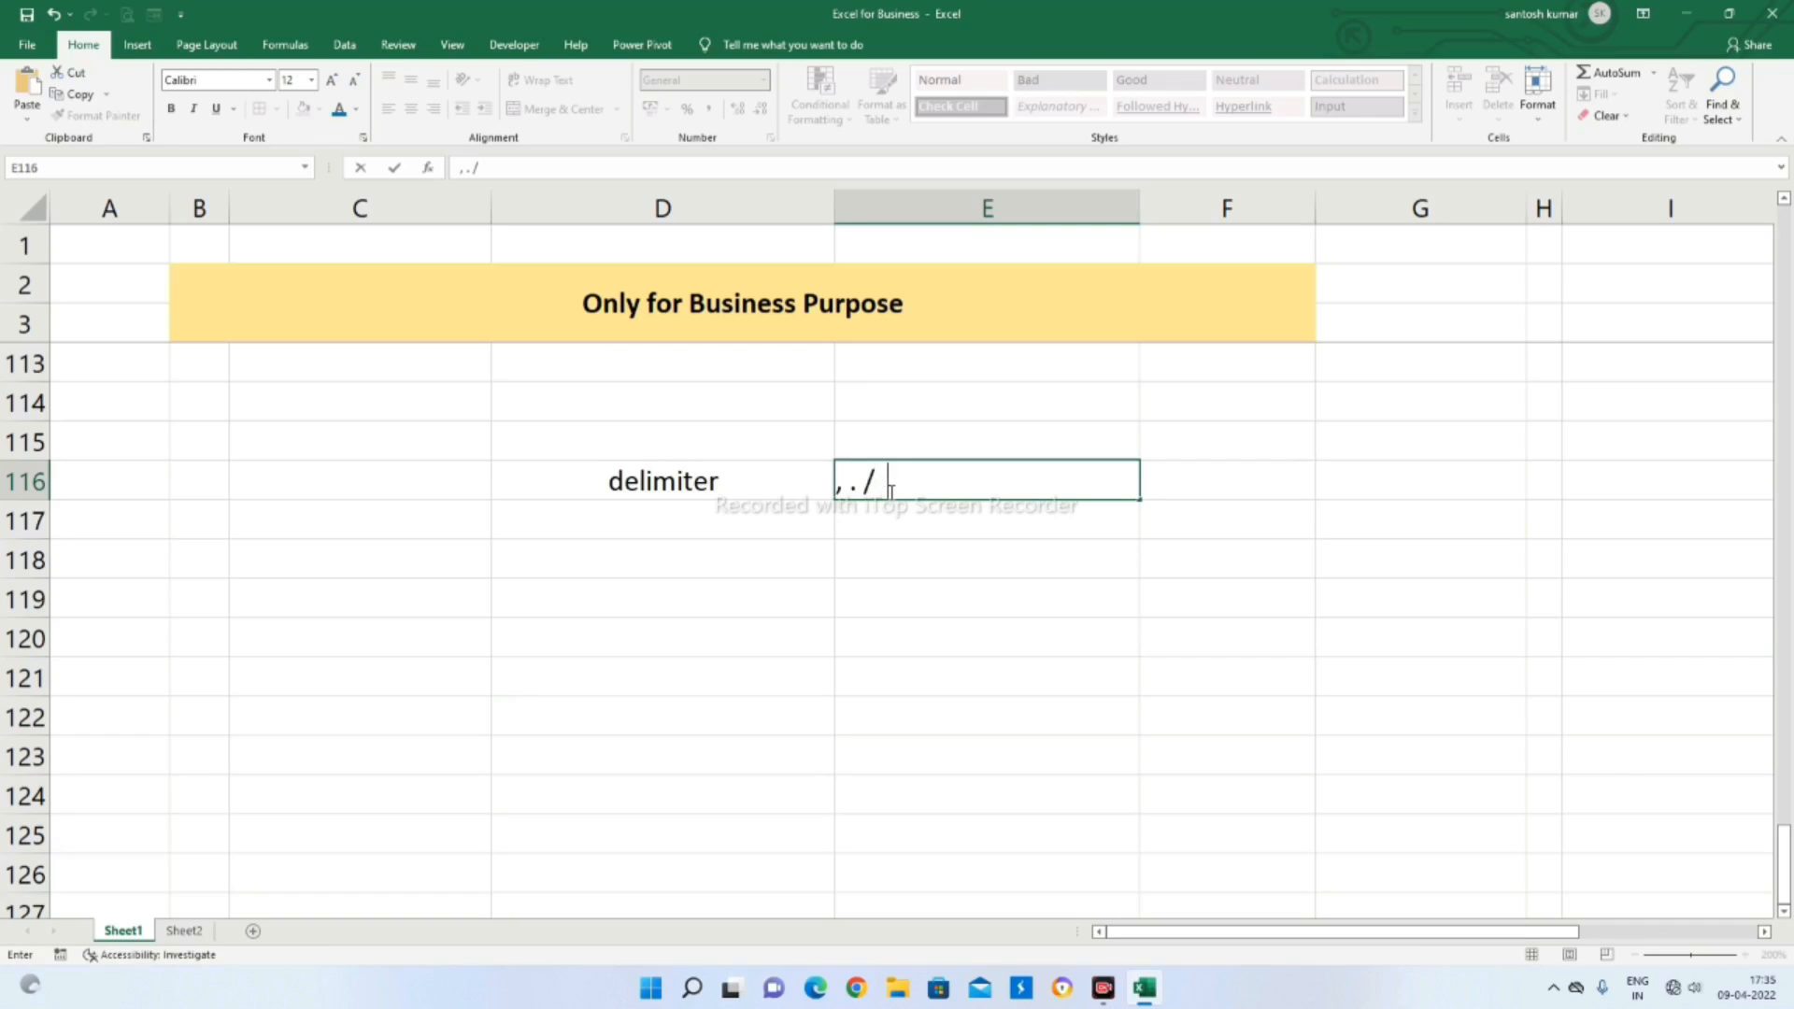
type(" space")
left_click(875, 625)
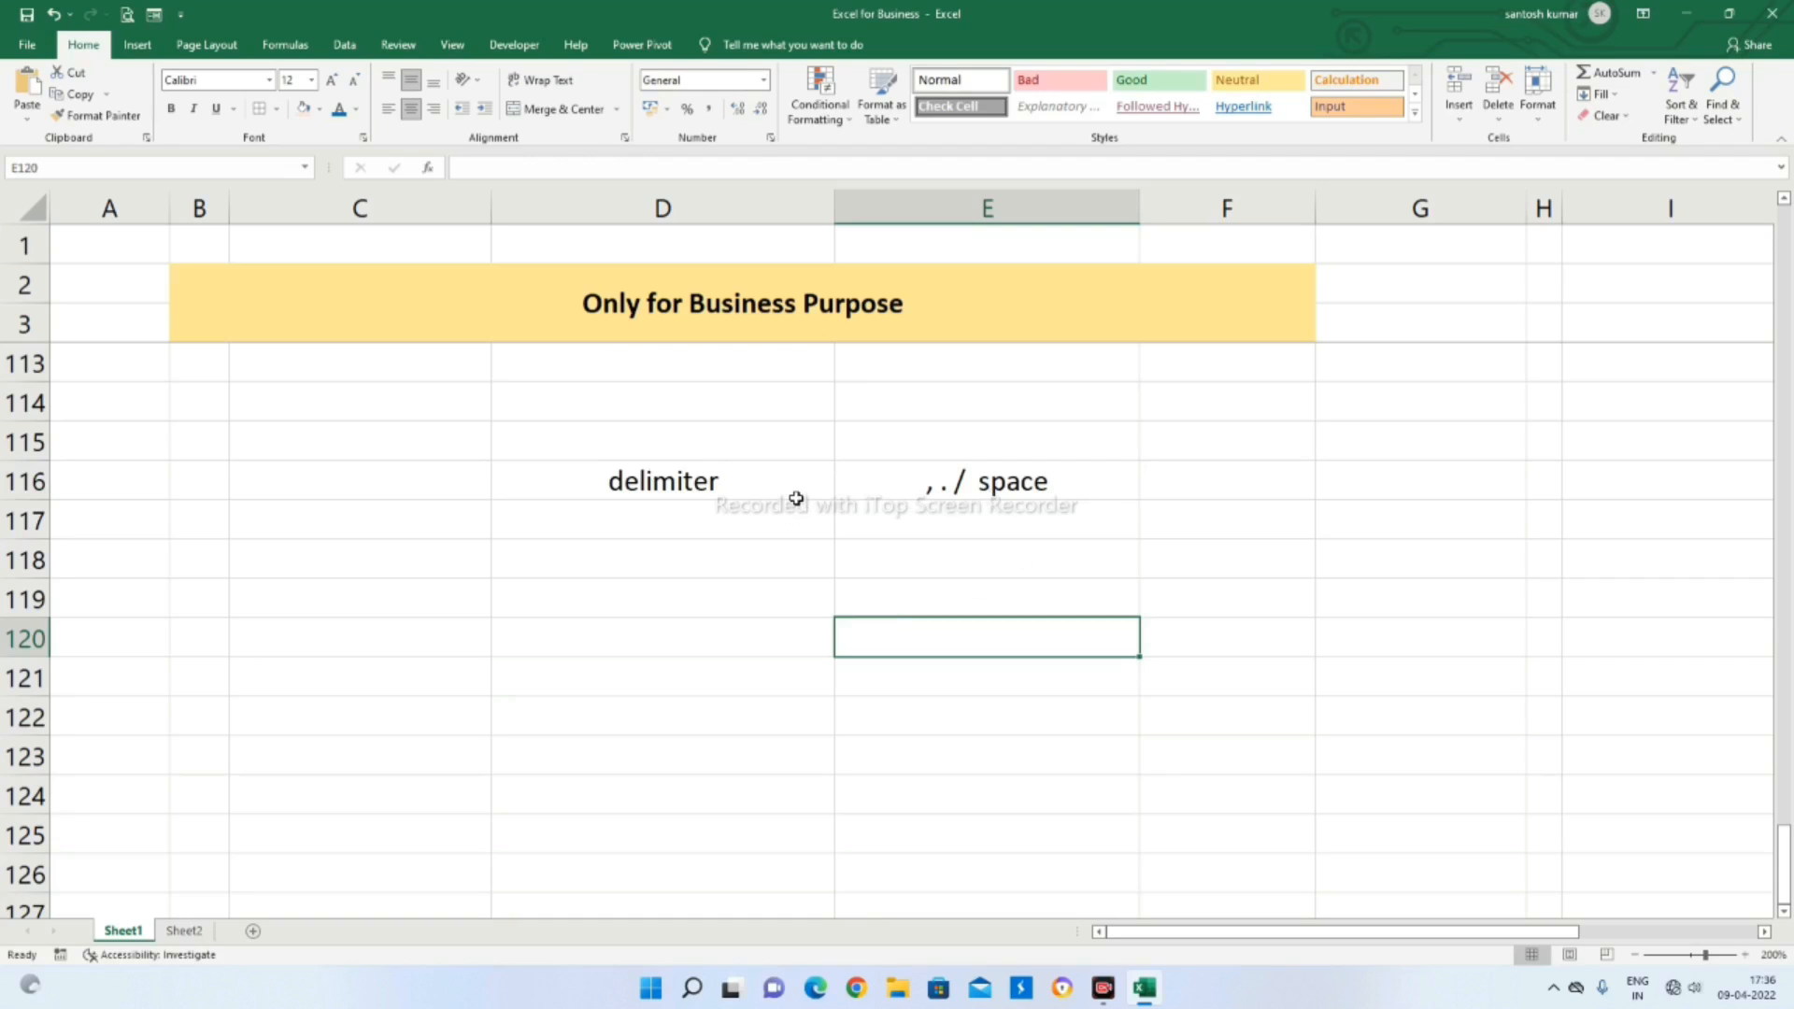
left_click(916, 486)
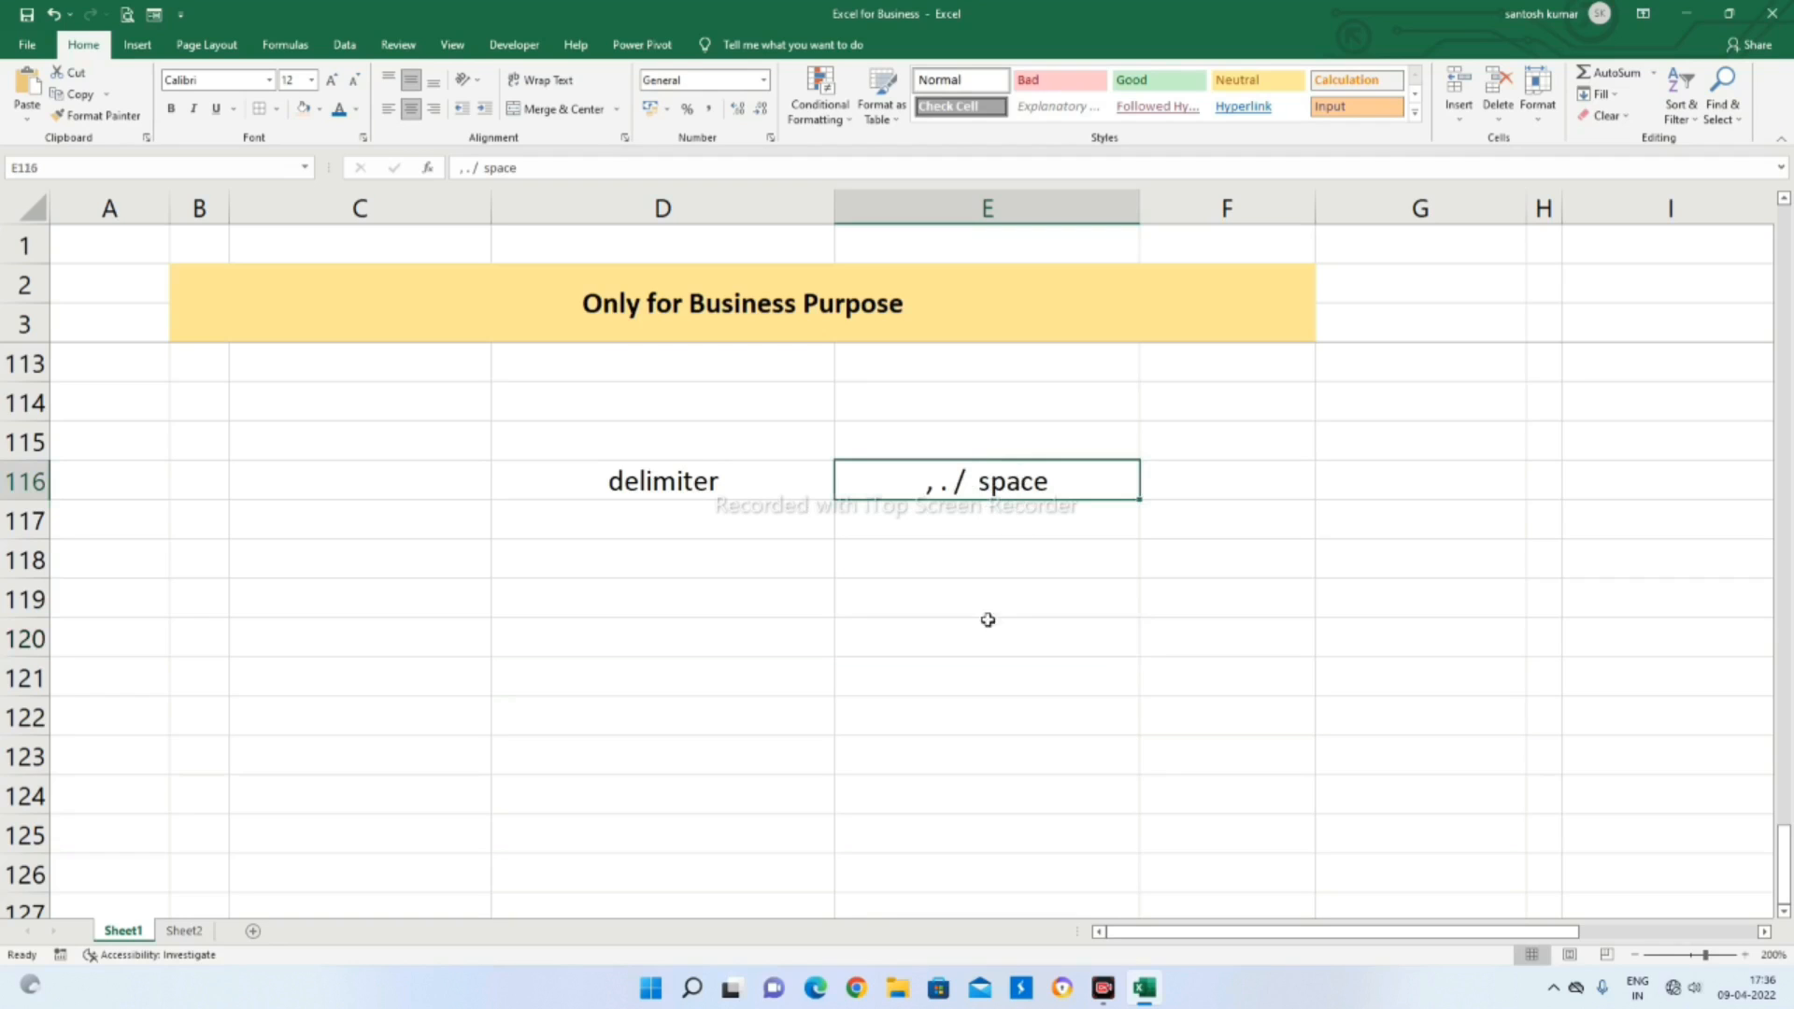
left_click(916, 591)
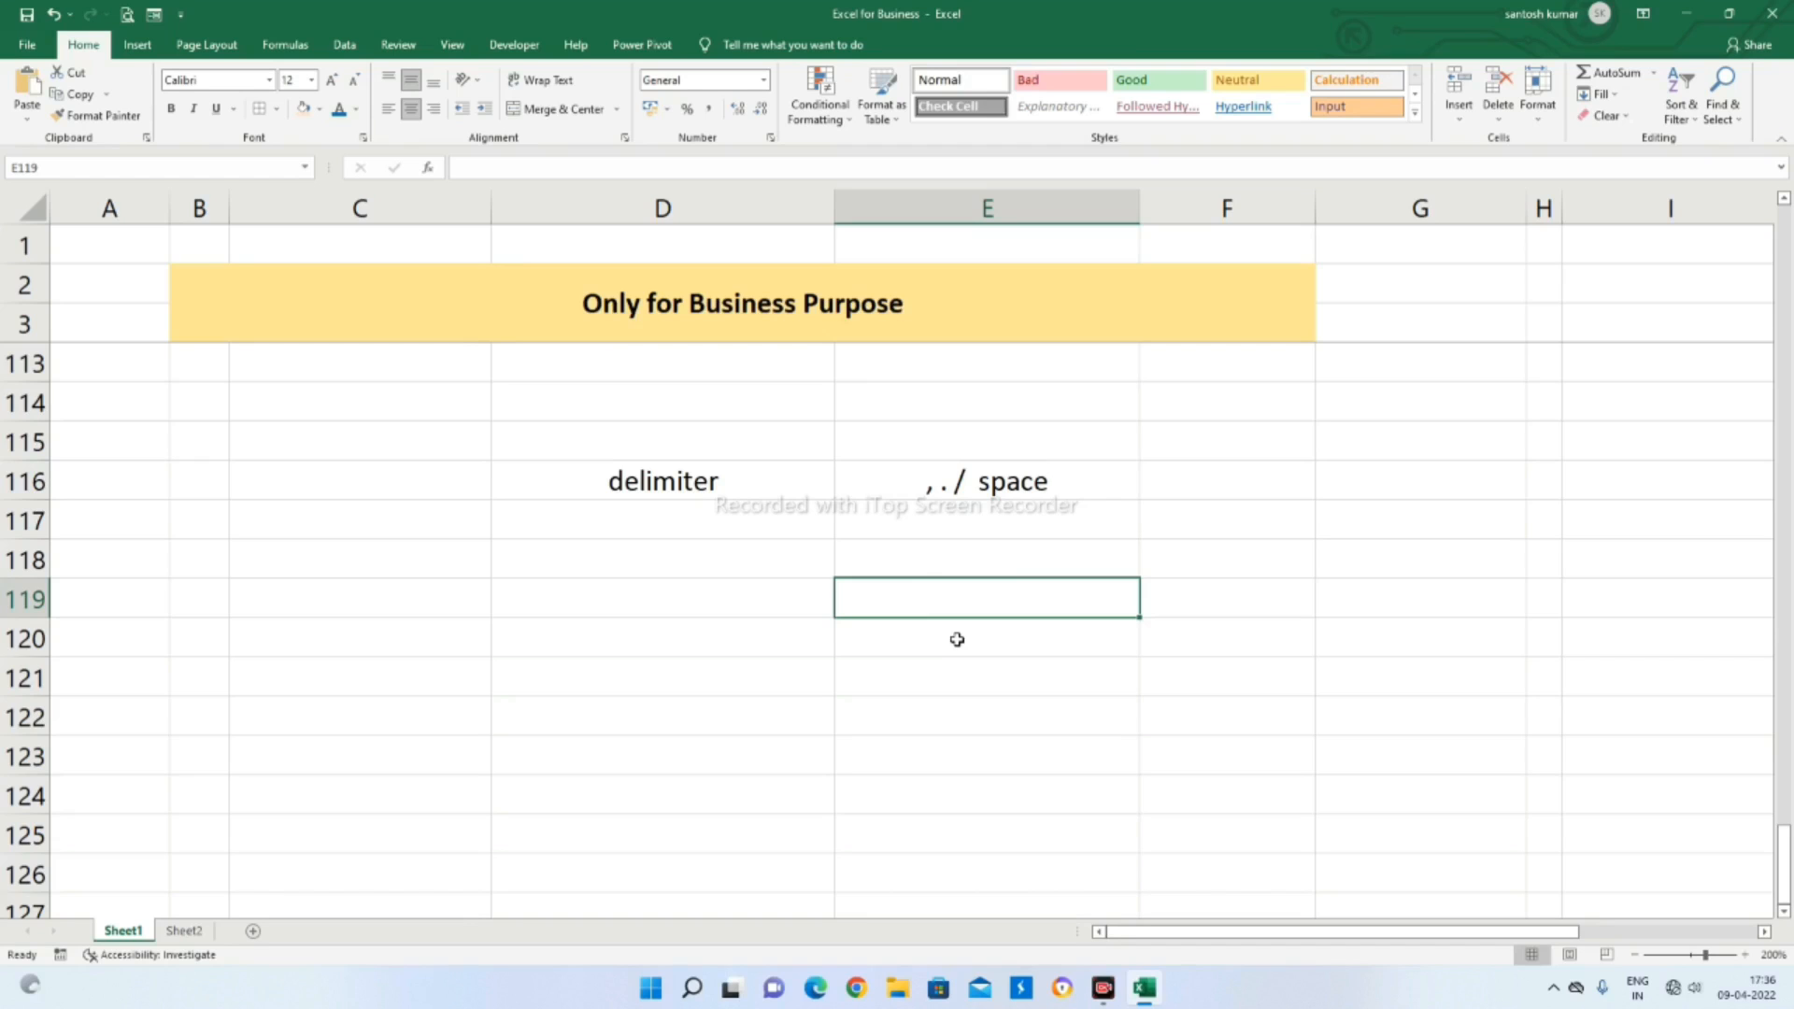
type("\"")
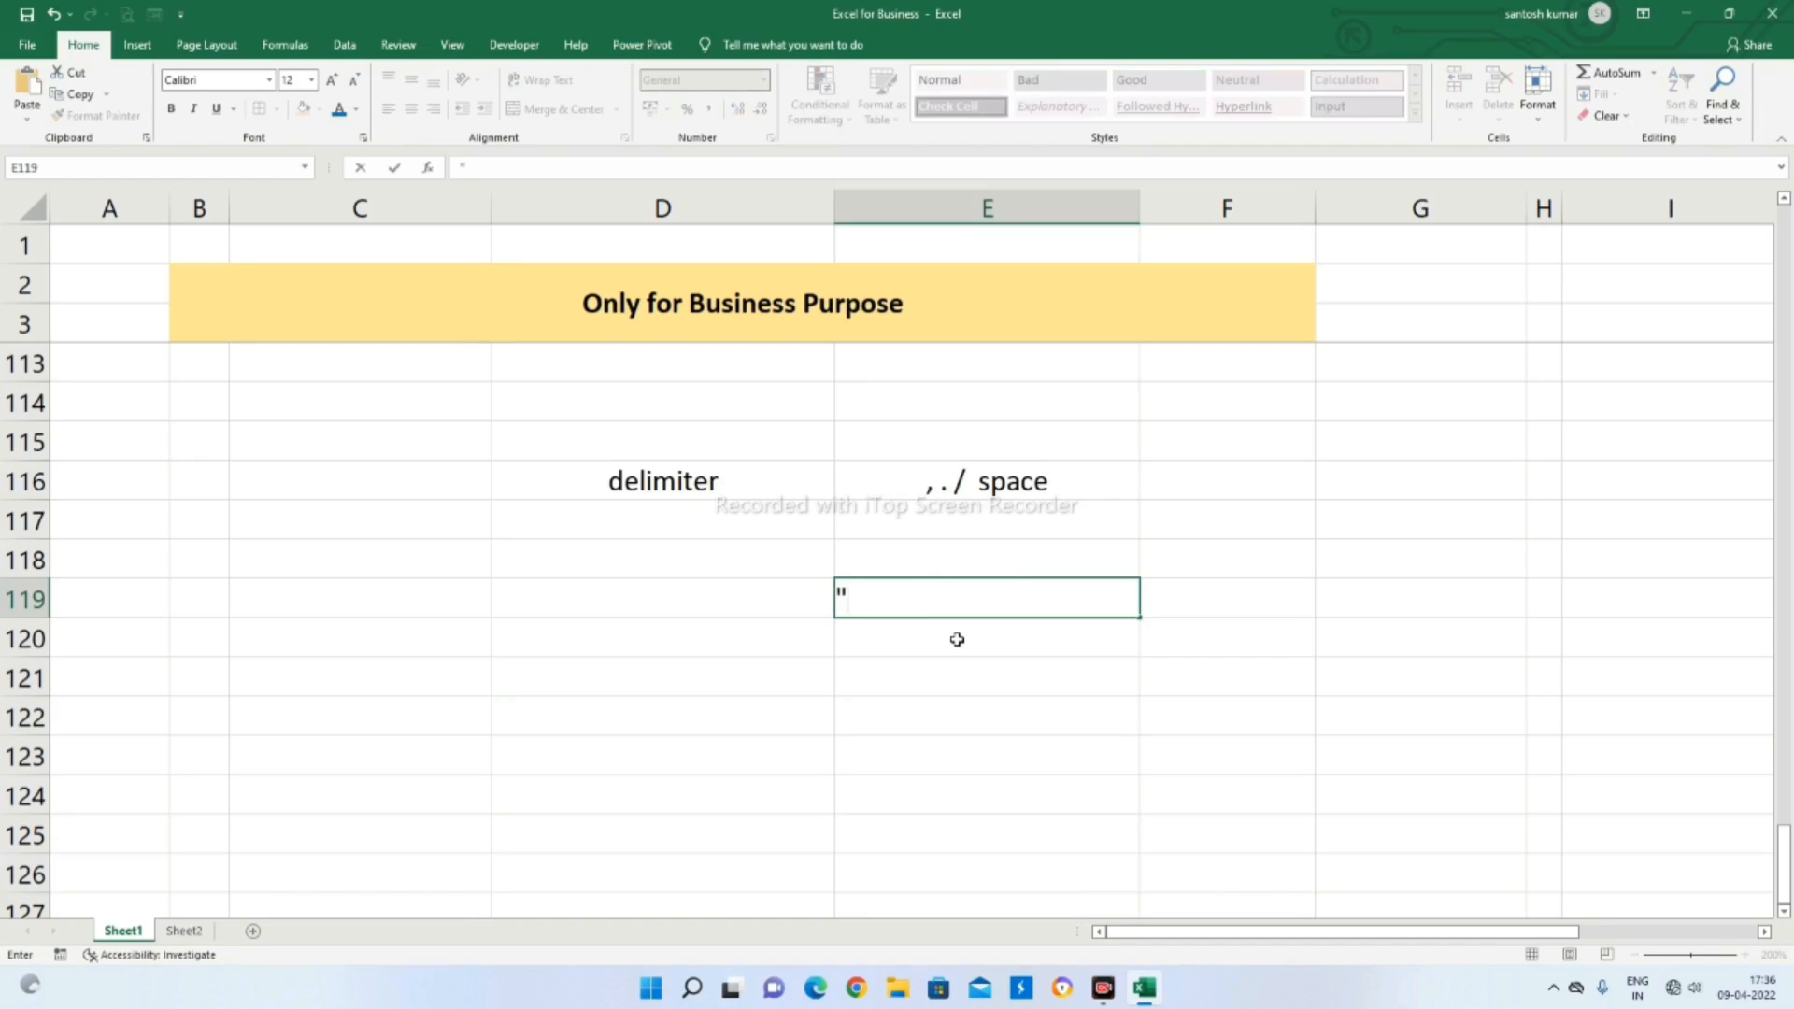
type(",\"")
key("BackSpace")
key("BackSpace")
key("BackSpace")
type("\" \"")
key("BackSpace")
key("BackSpace")
key("BackSpace")
left_click(915, 593)
Switch to Sheet2 and examine the Concatenate and Text Join entries together with their explanatory text box
left_click(185, 931)
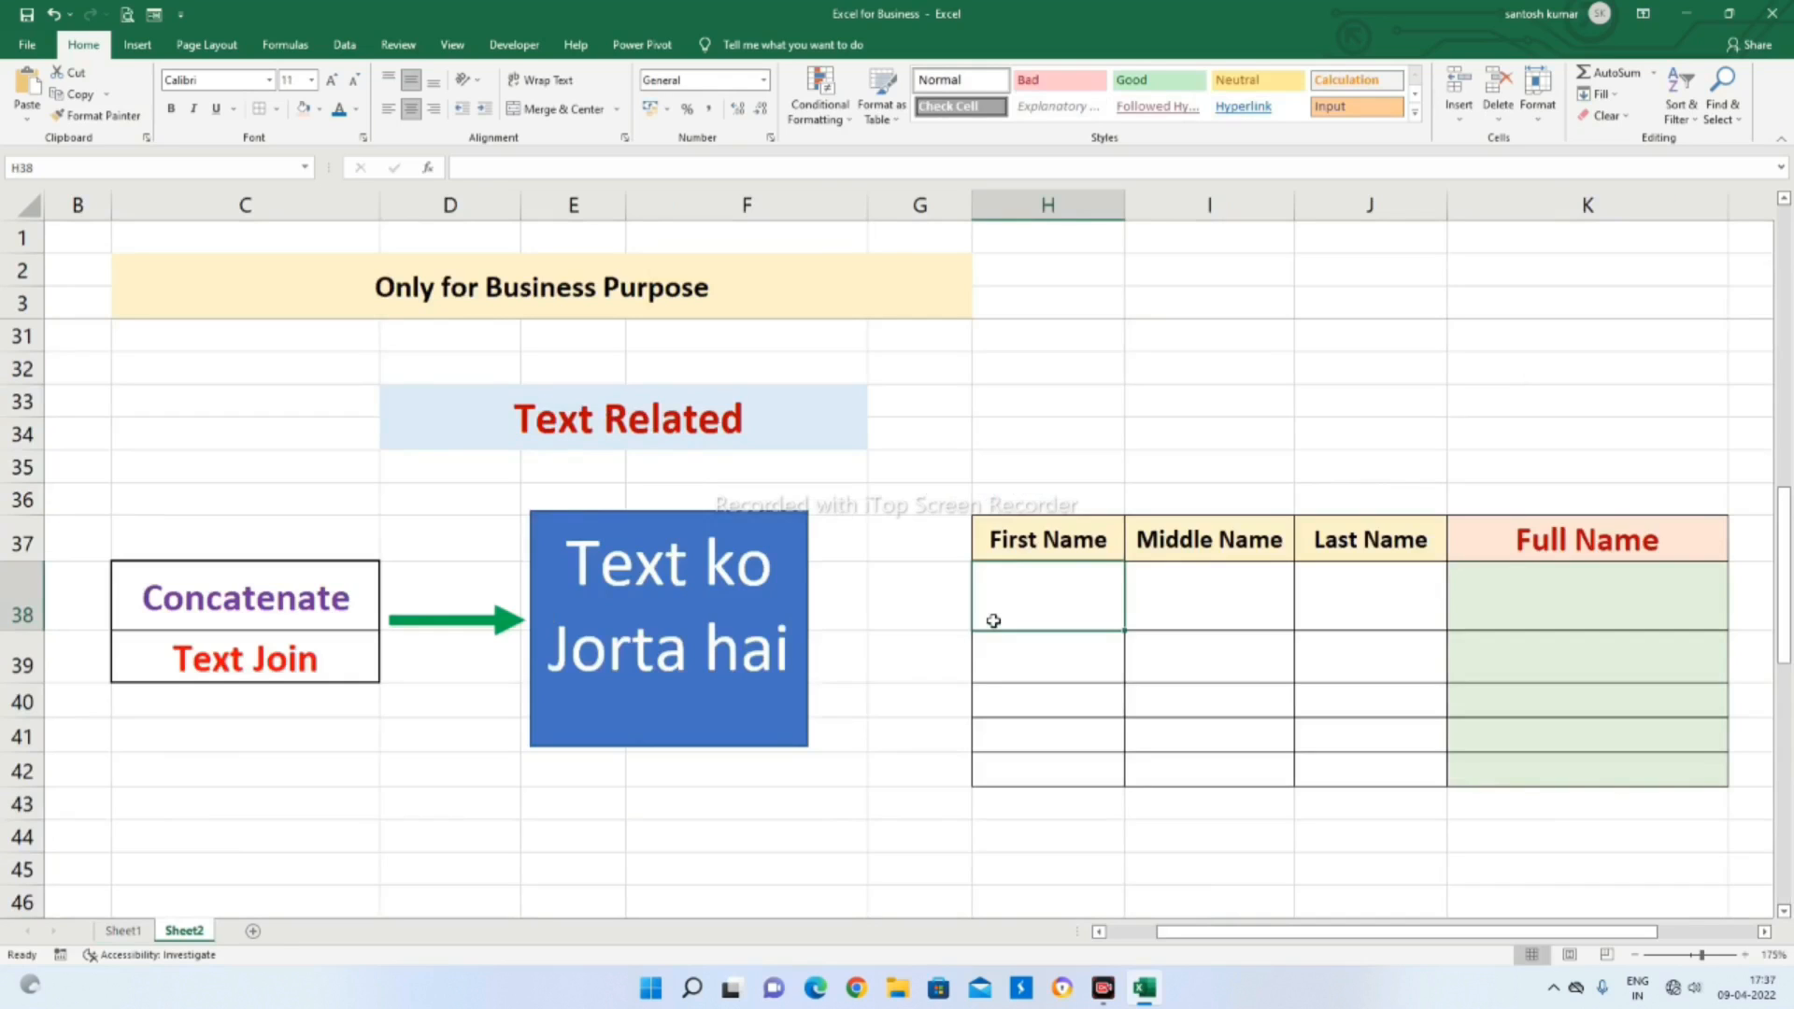
left_click(251, 615)
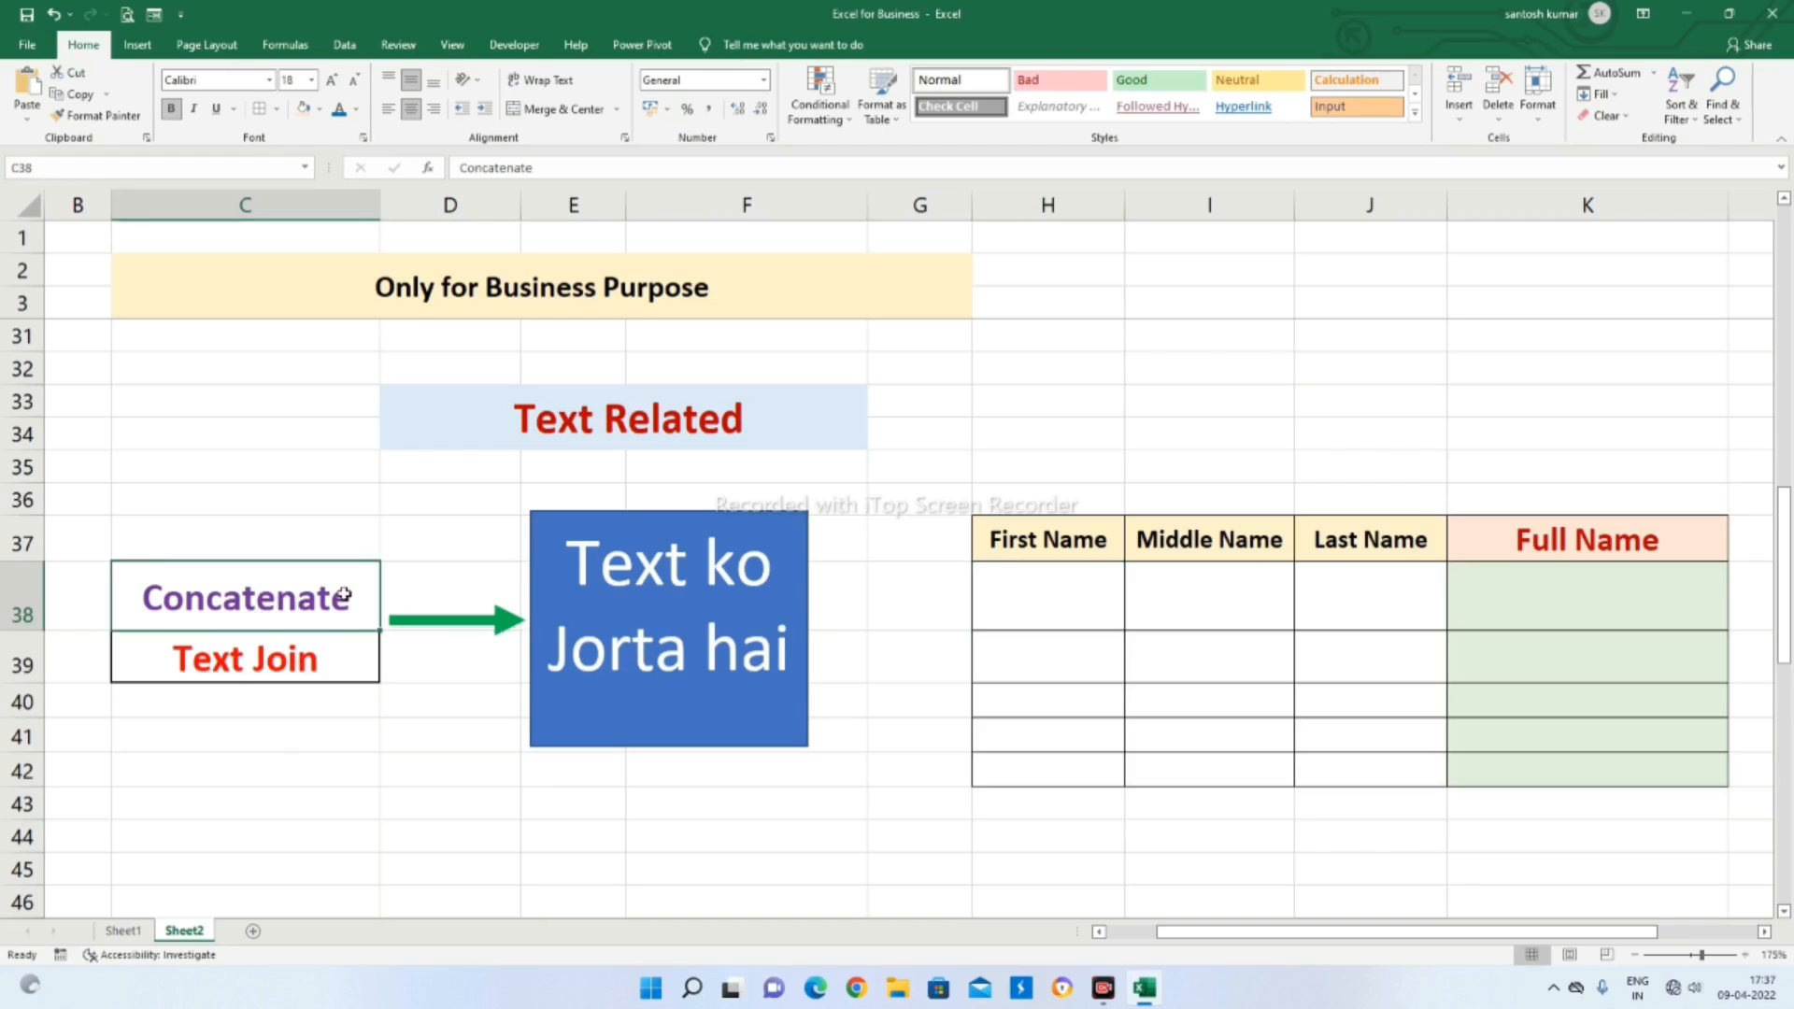
left_click(297, 668)
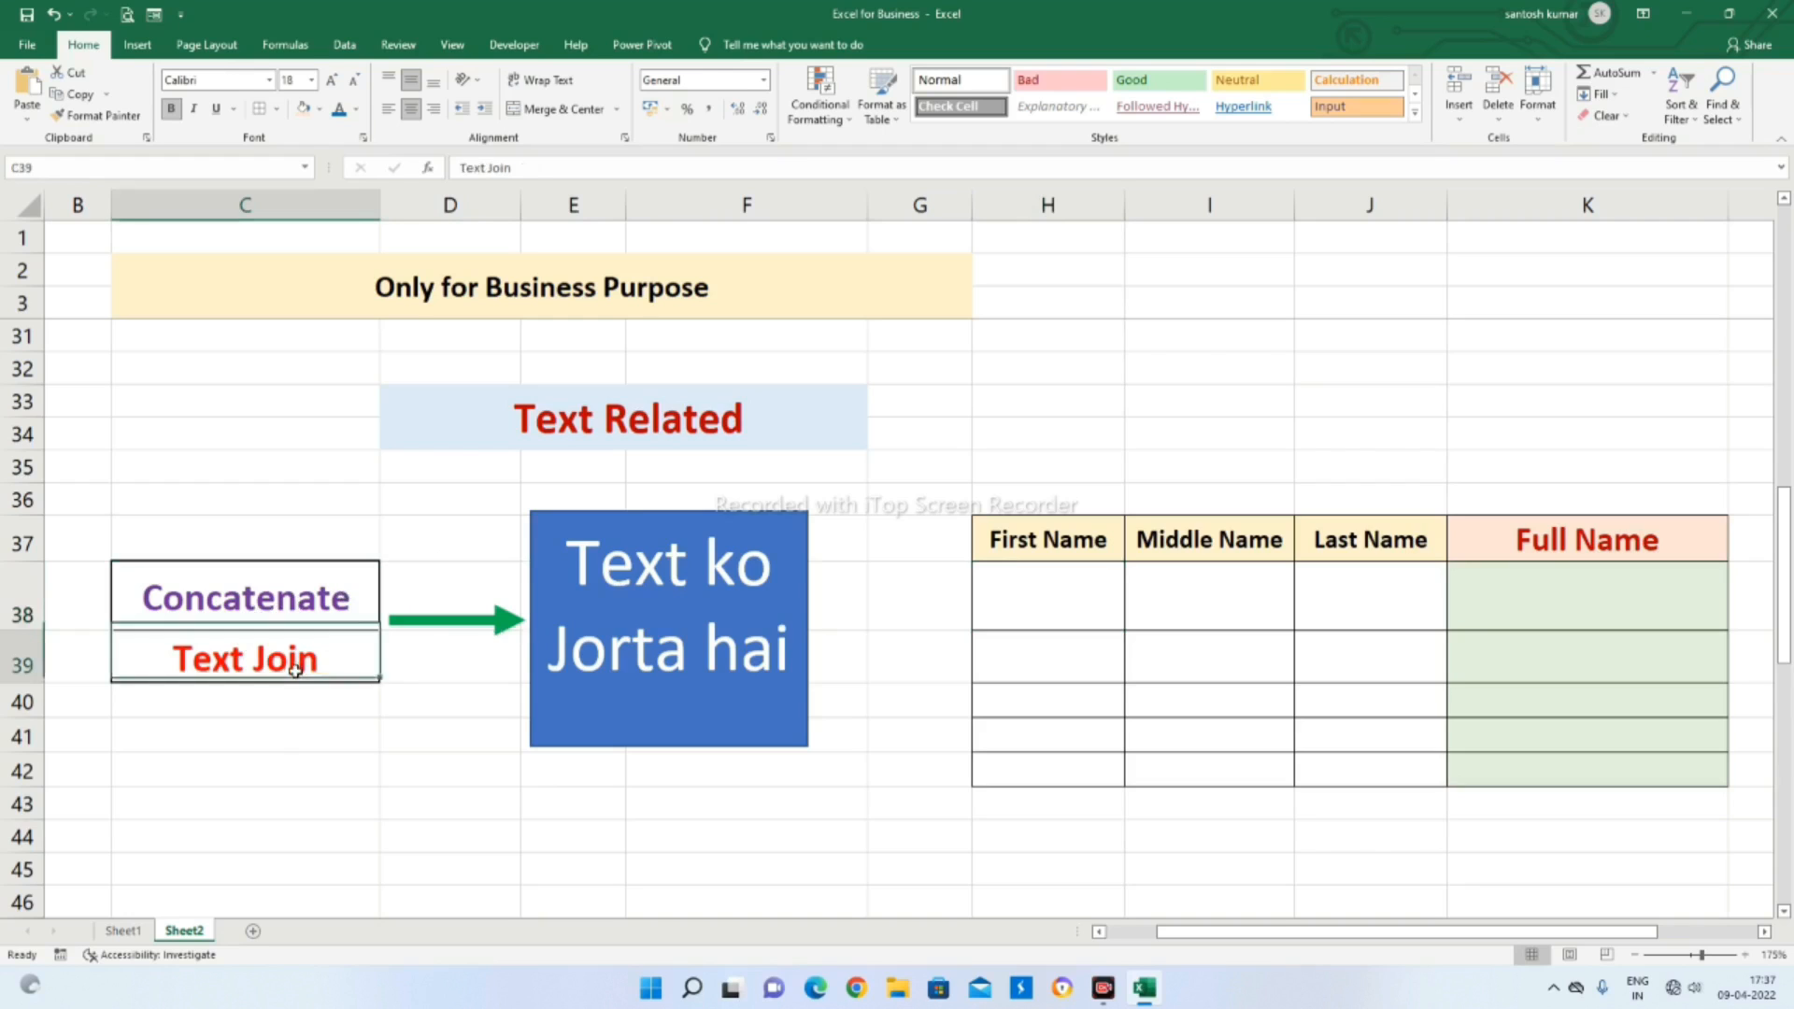
left_click(259, 606)
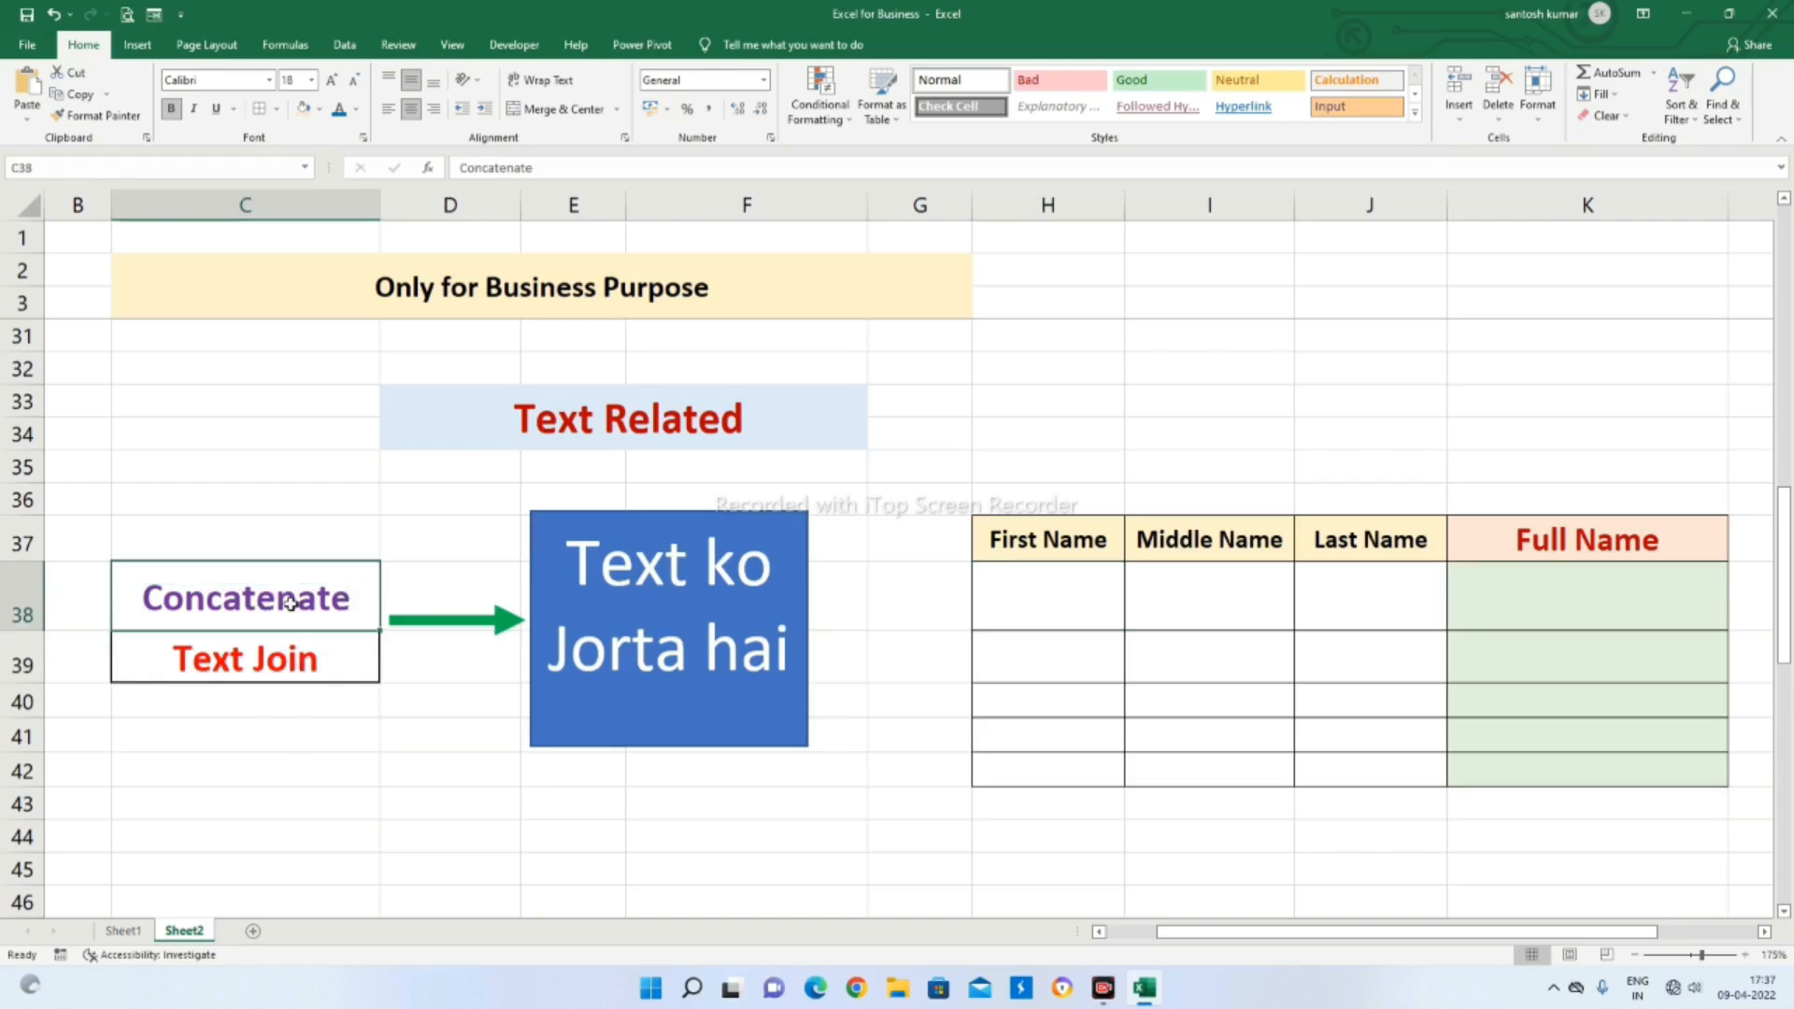
left_click(272, 732)
left_click(293, 591)
left_click(703, 565)
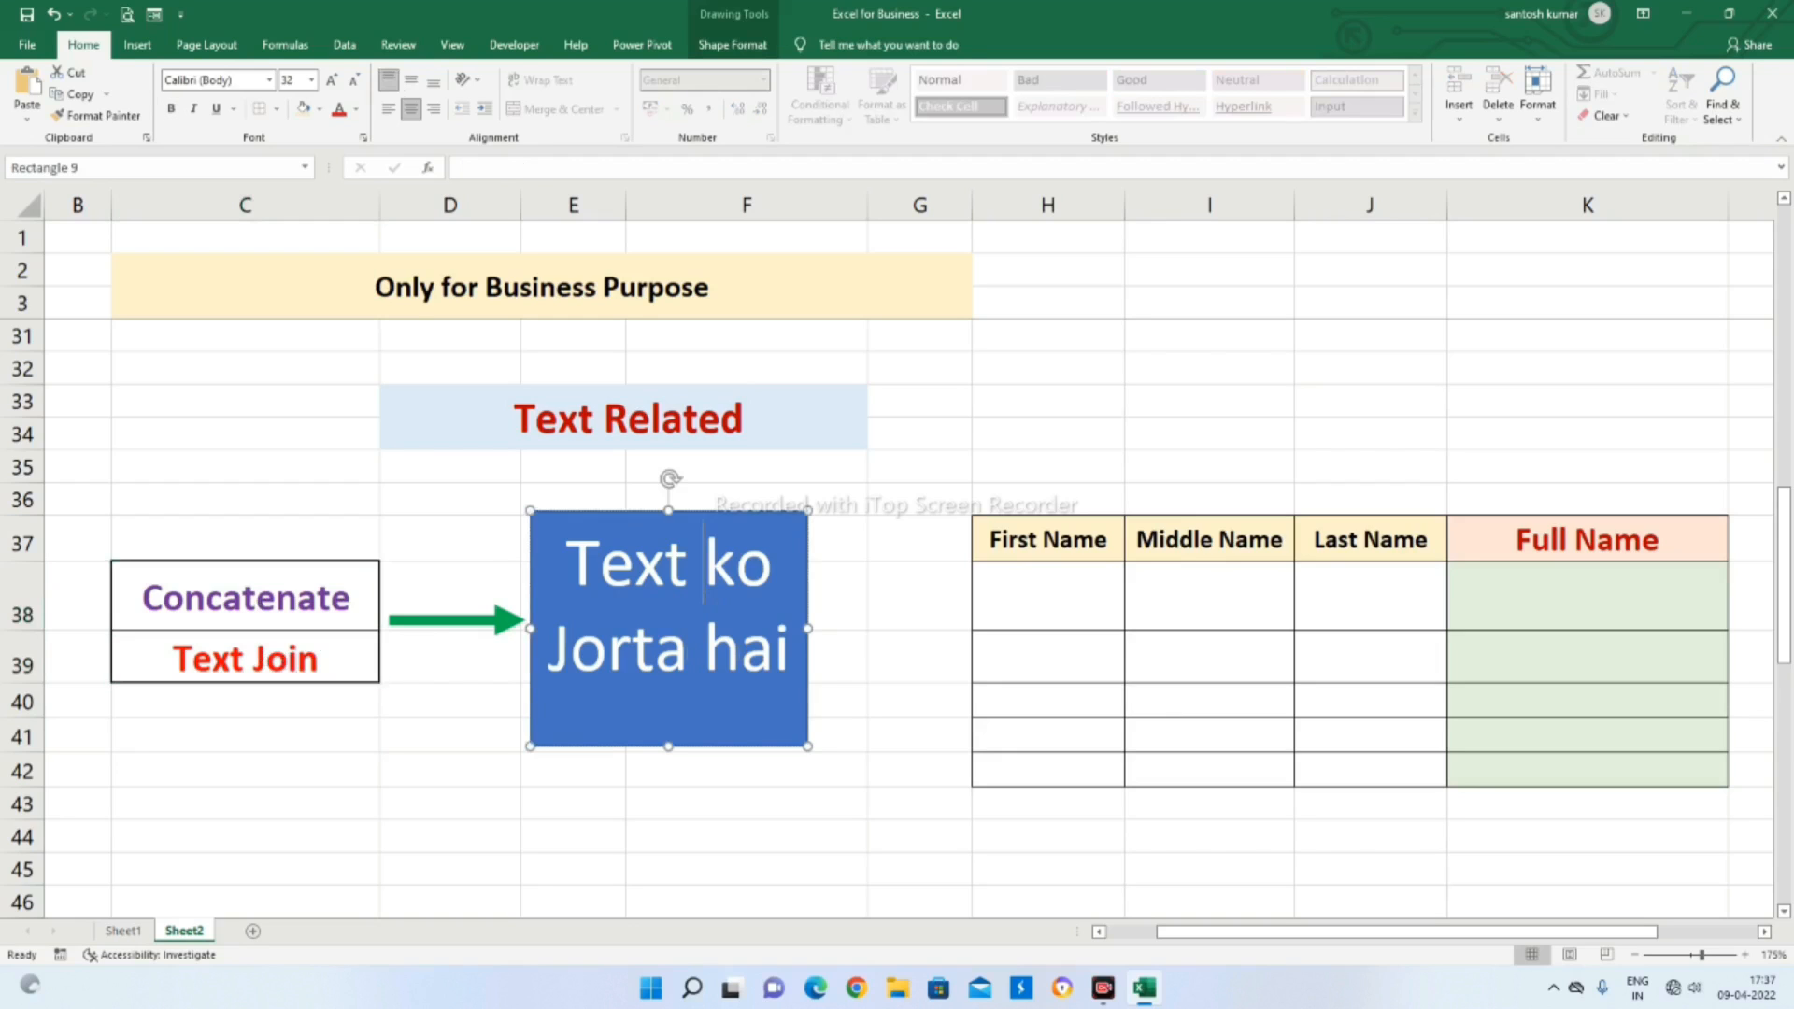
left_click(869, 641)
left_click(418, 741)
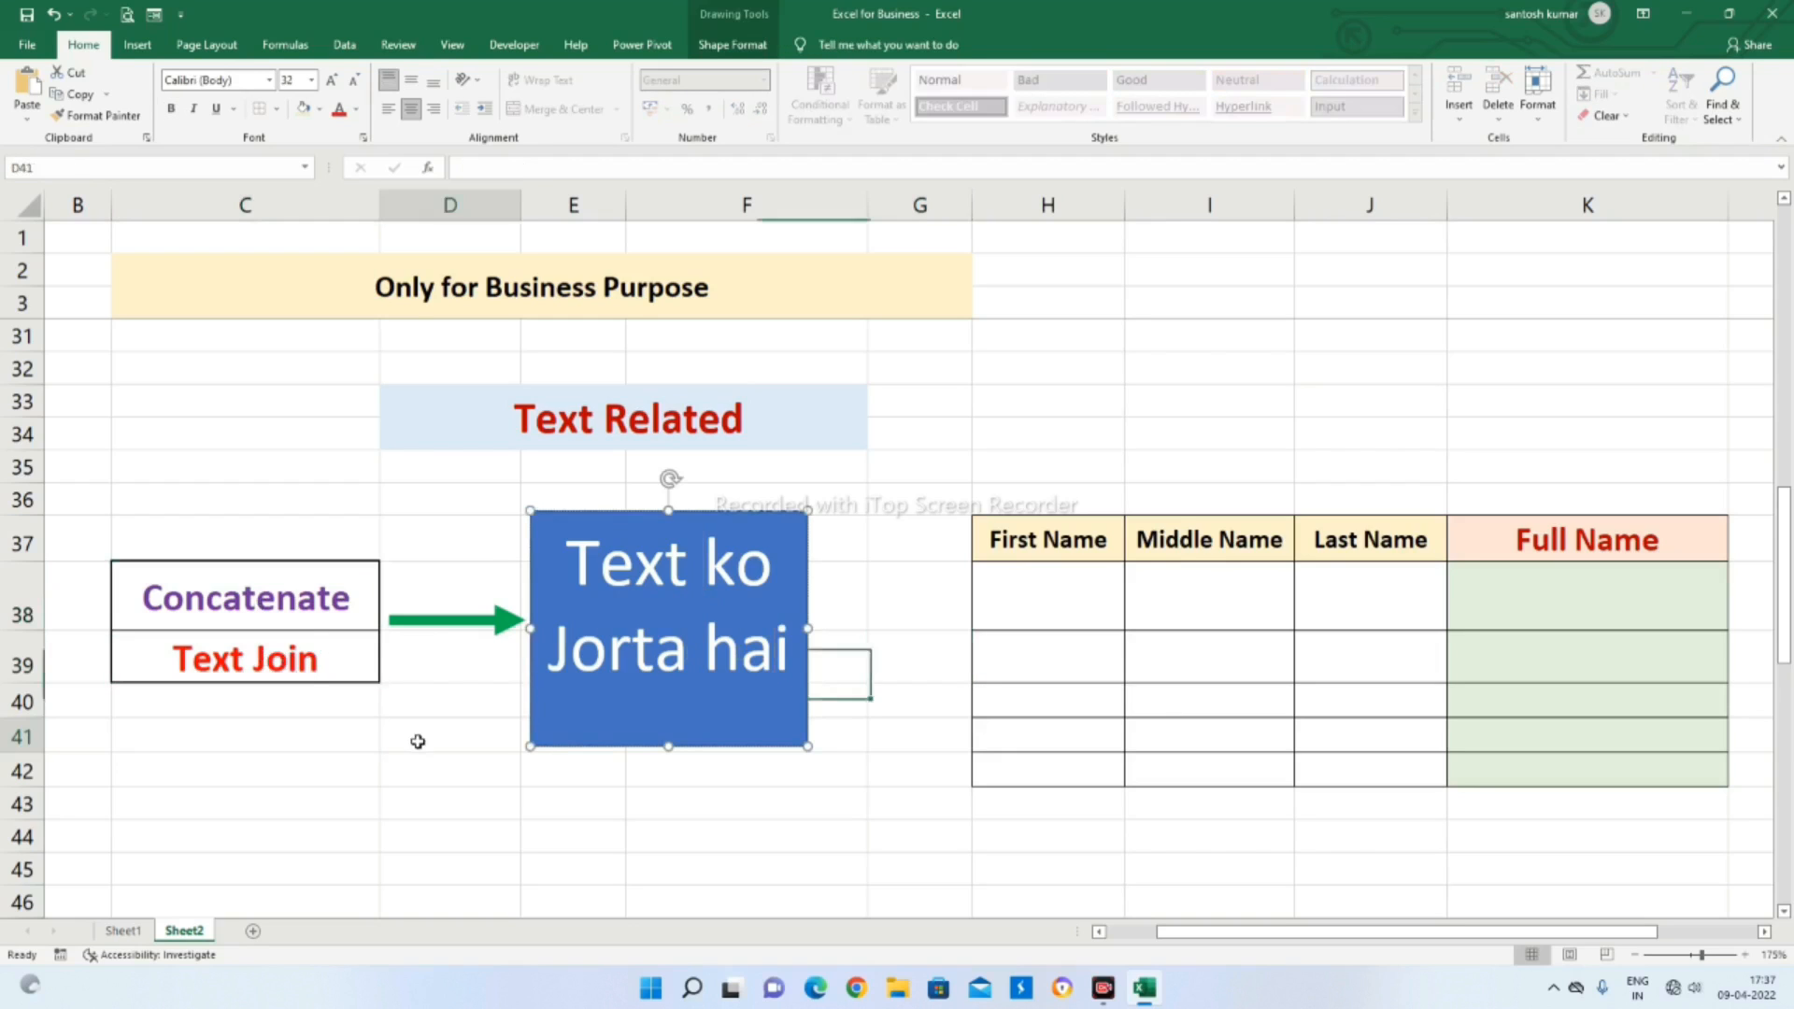
left_click(793, 714)
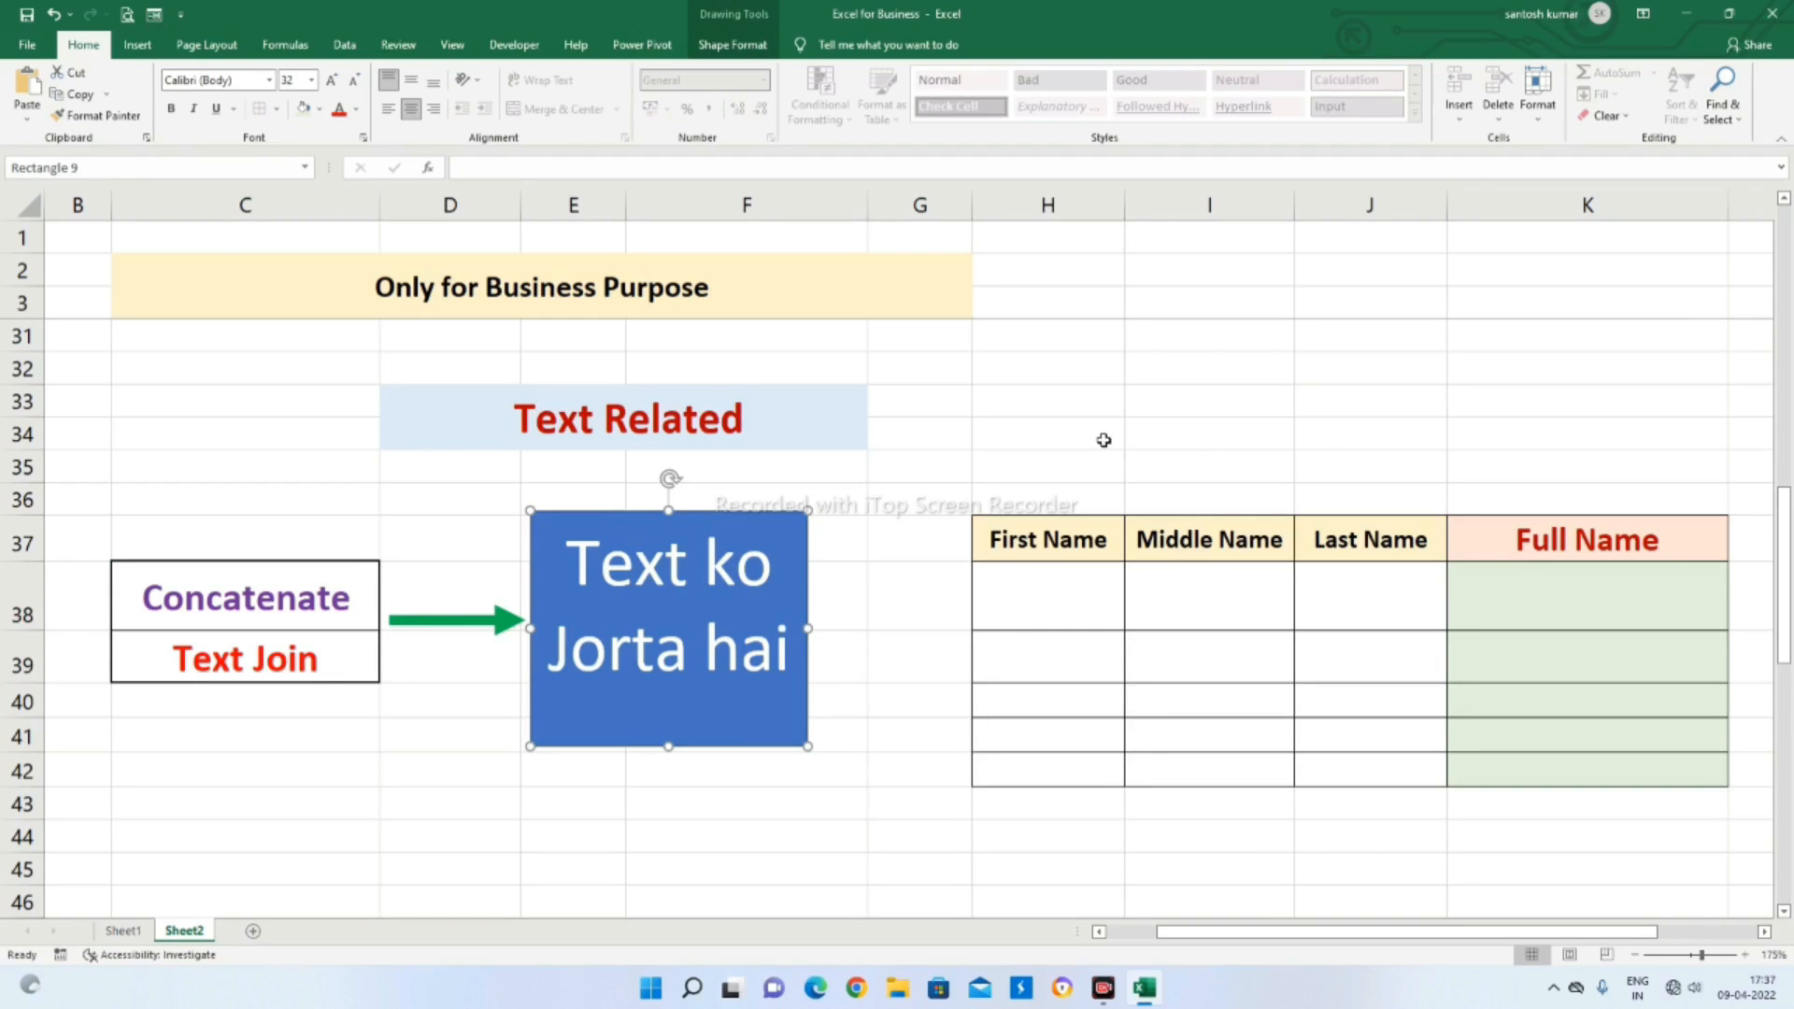
left_click(611, 791)
left_click(271, 591)
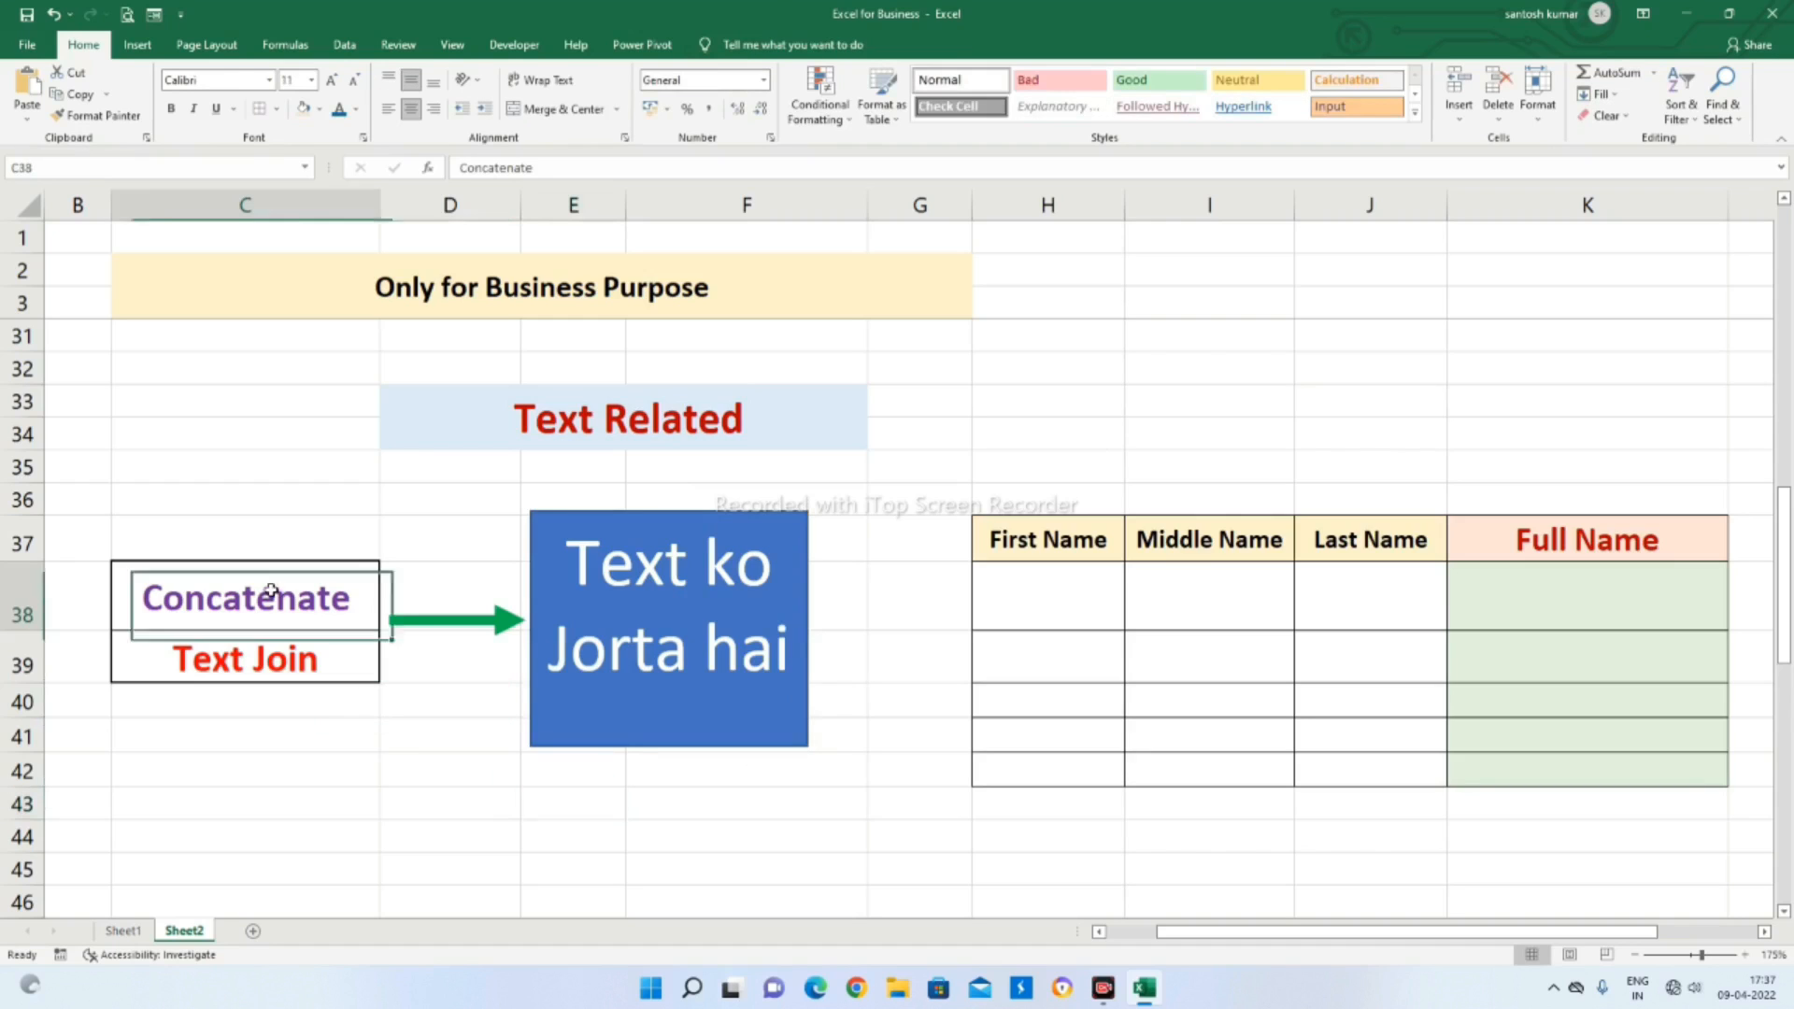
left_click(272, 654)
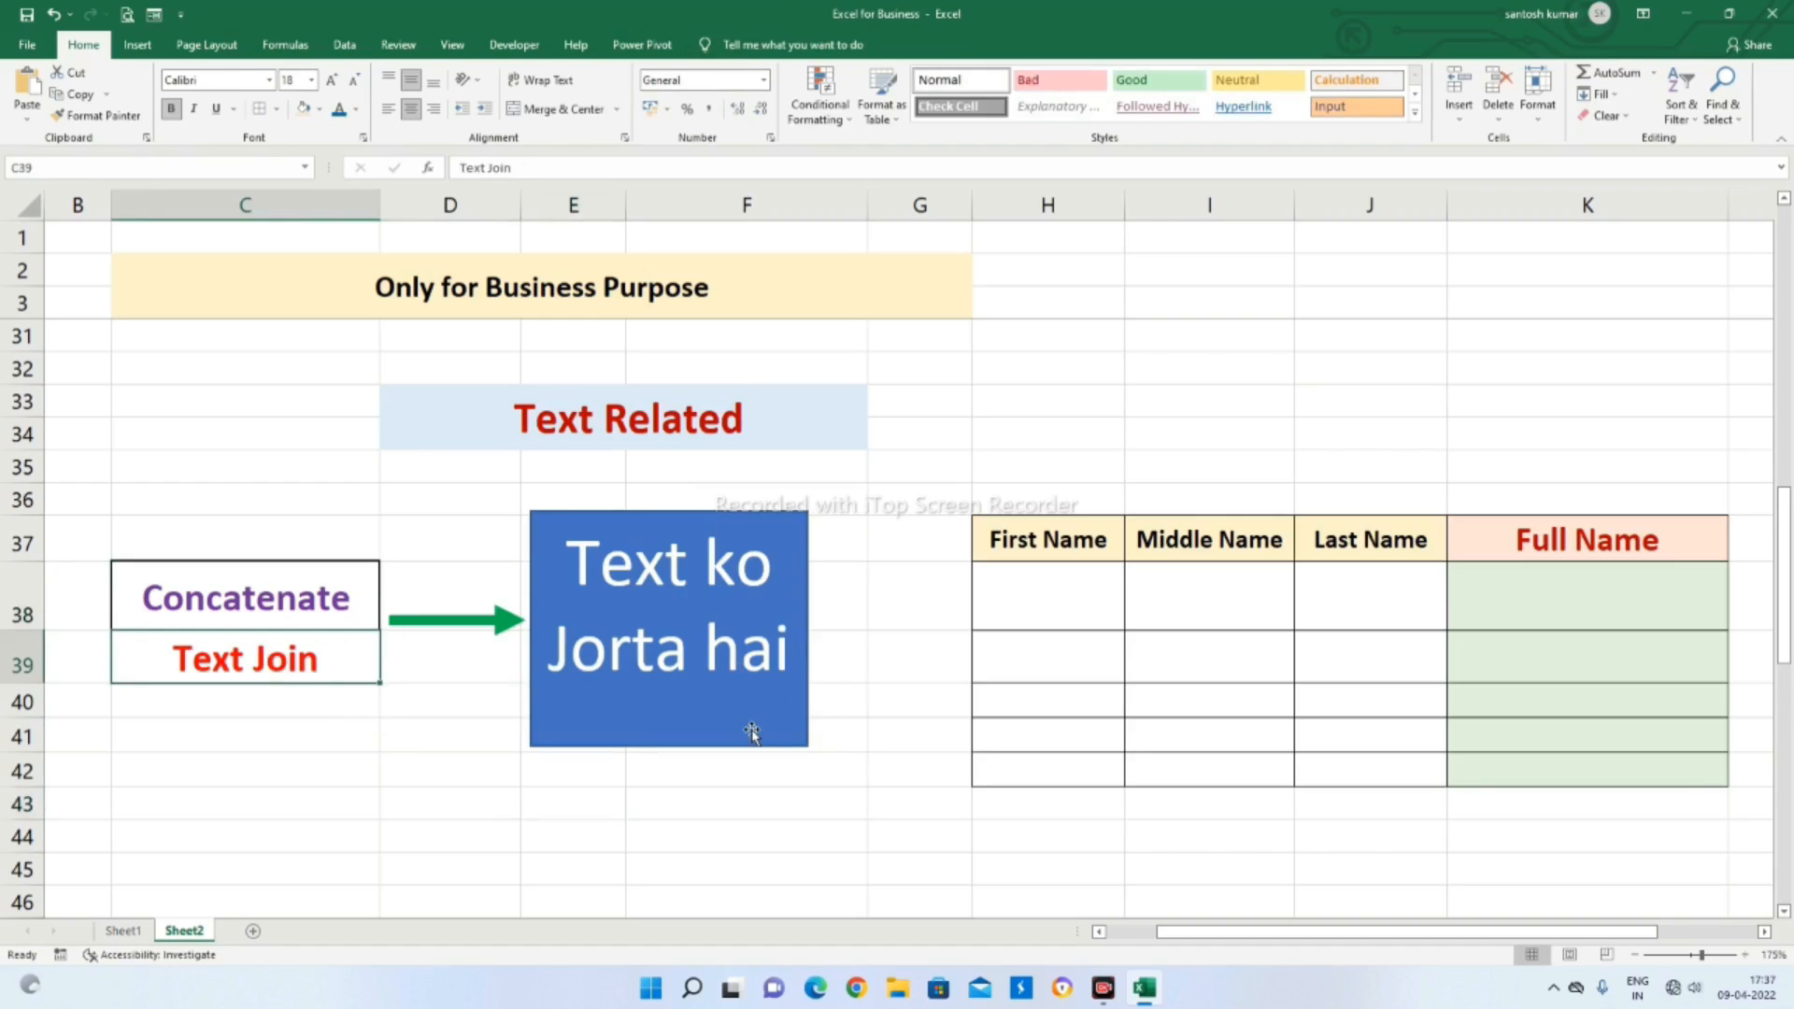
Enter the first person's first, middle and last name in row 38 of the name table
left_click(1060, 600)
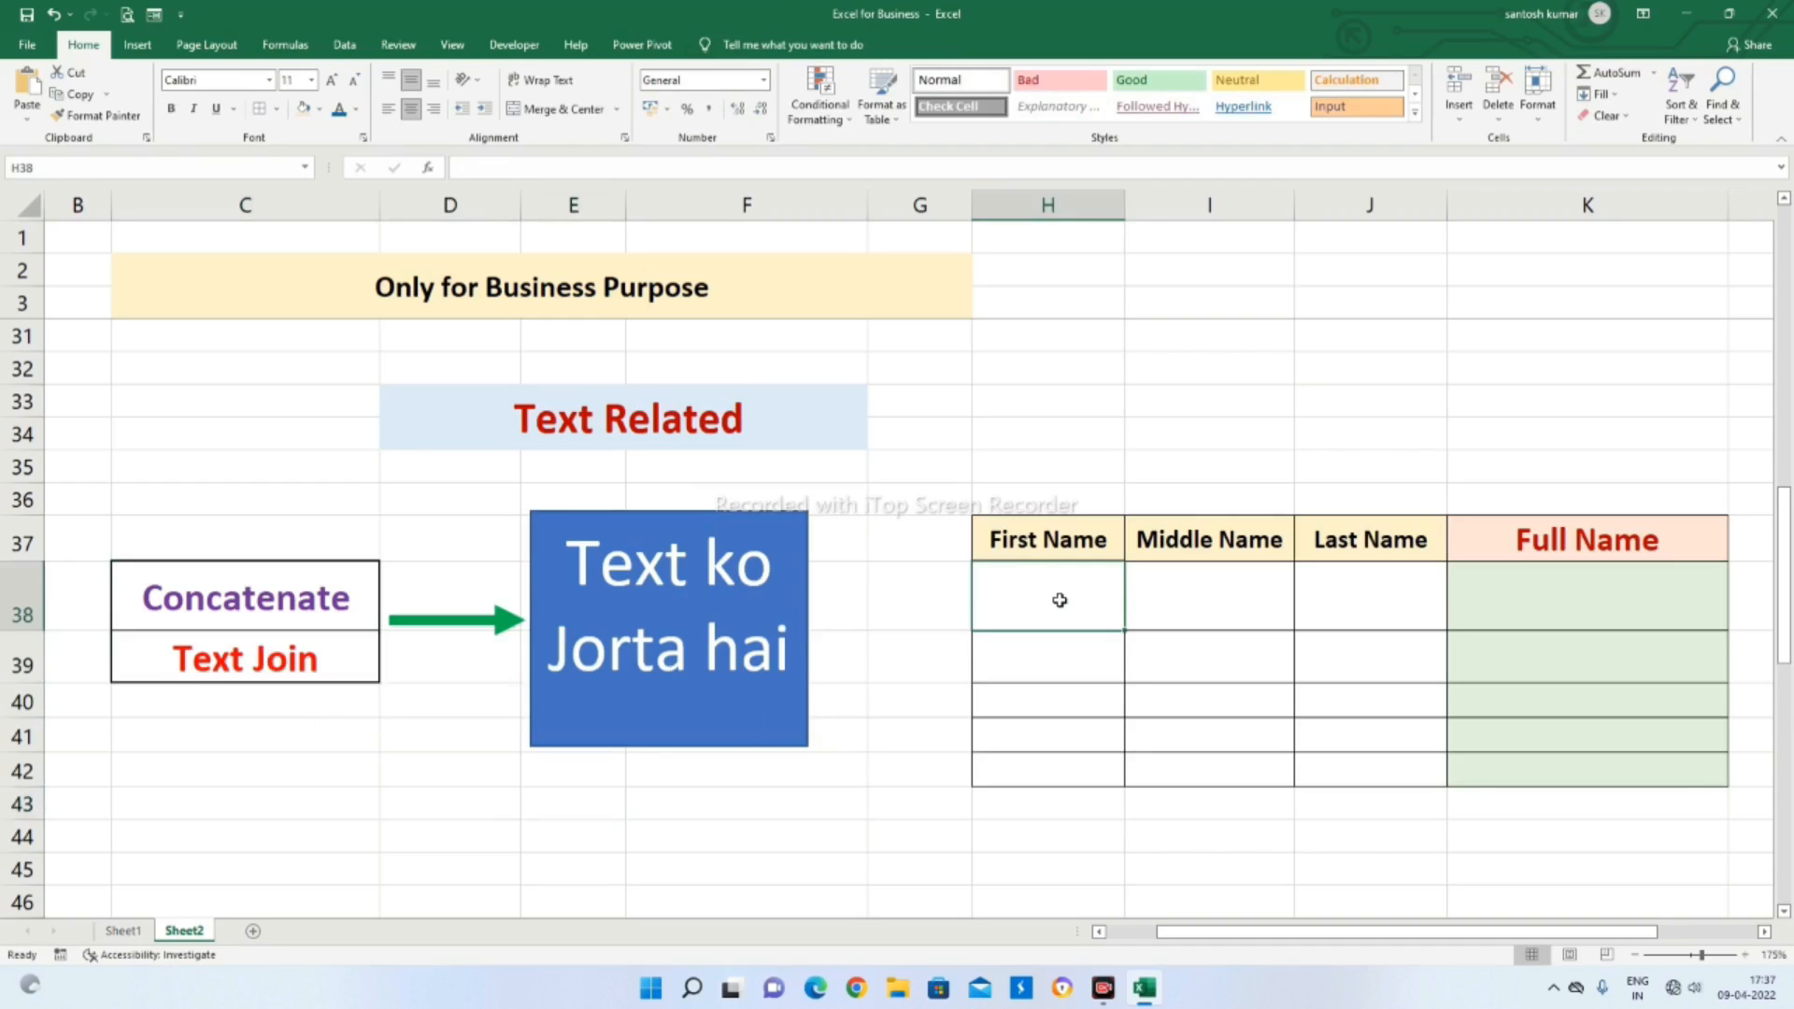
type("Santosh")
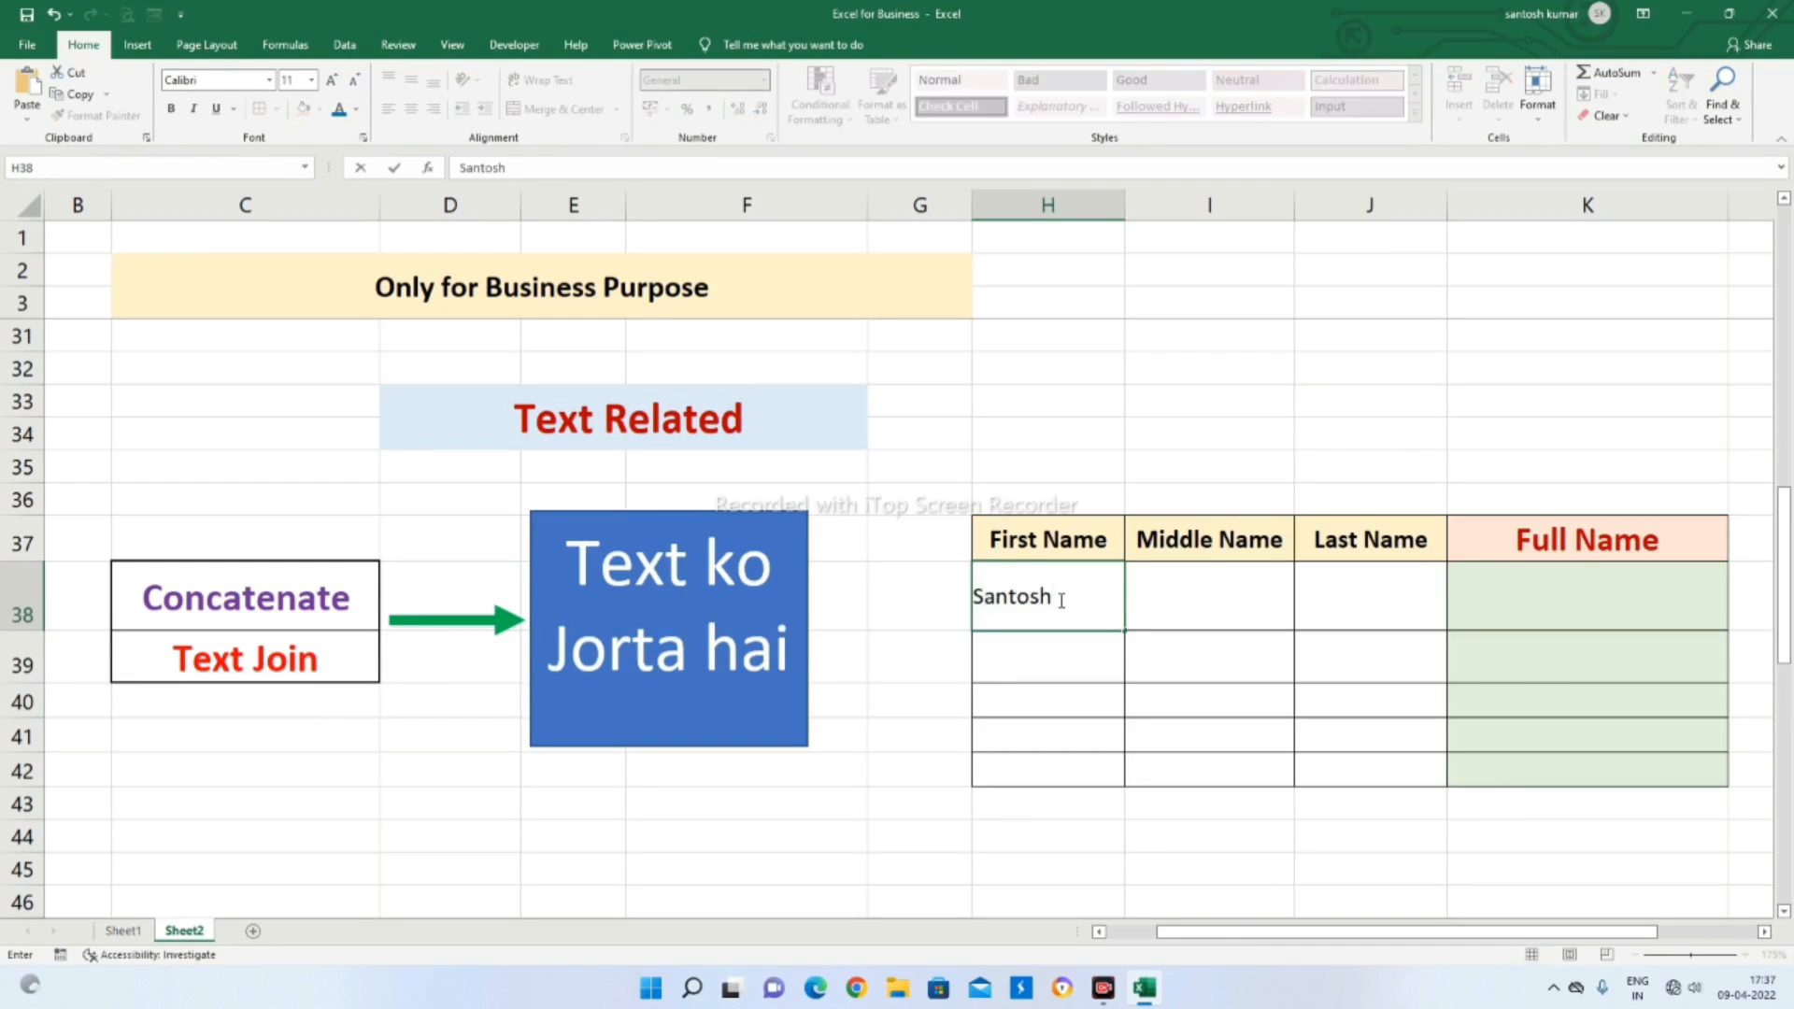
key("Tab")
type("Ku")
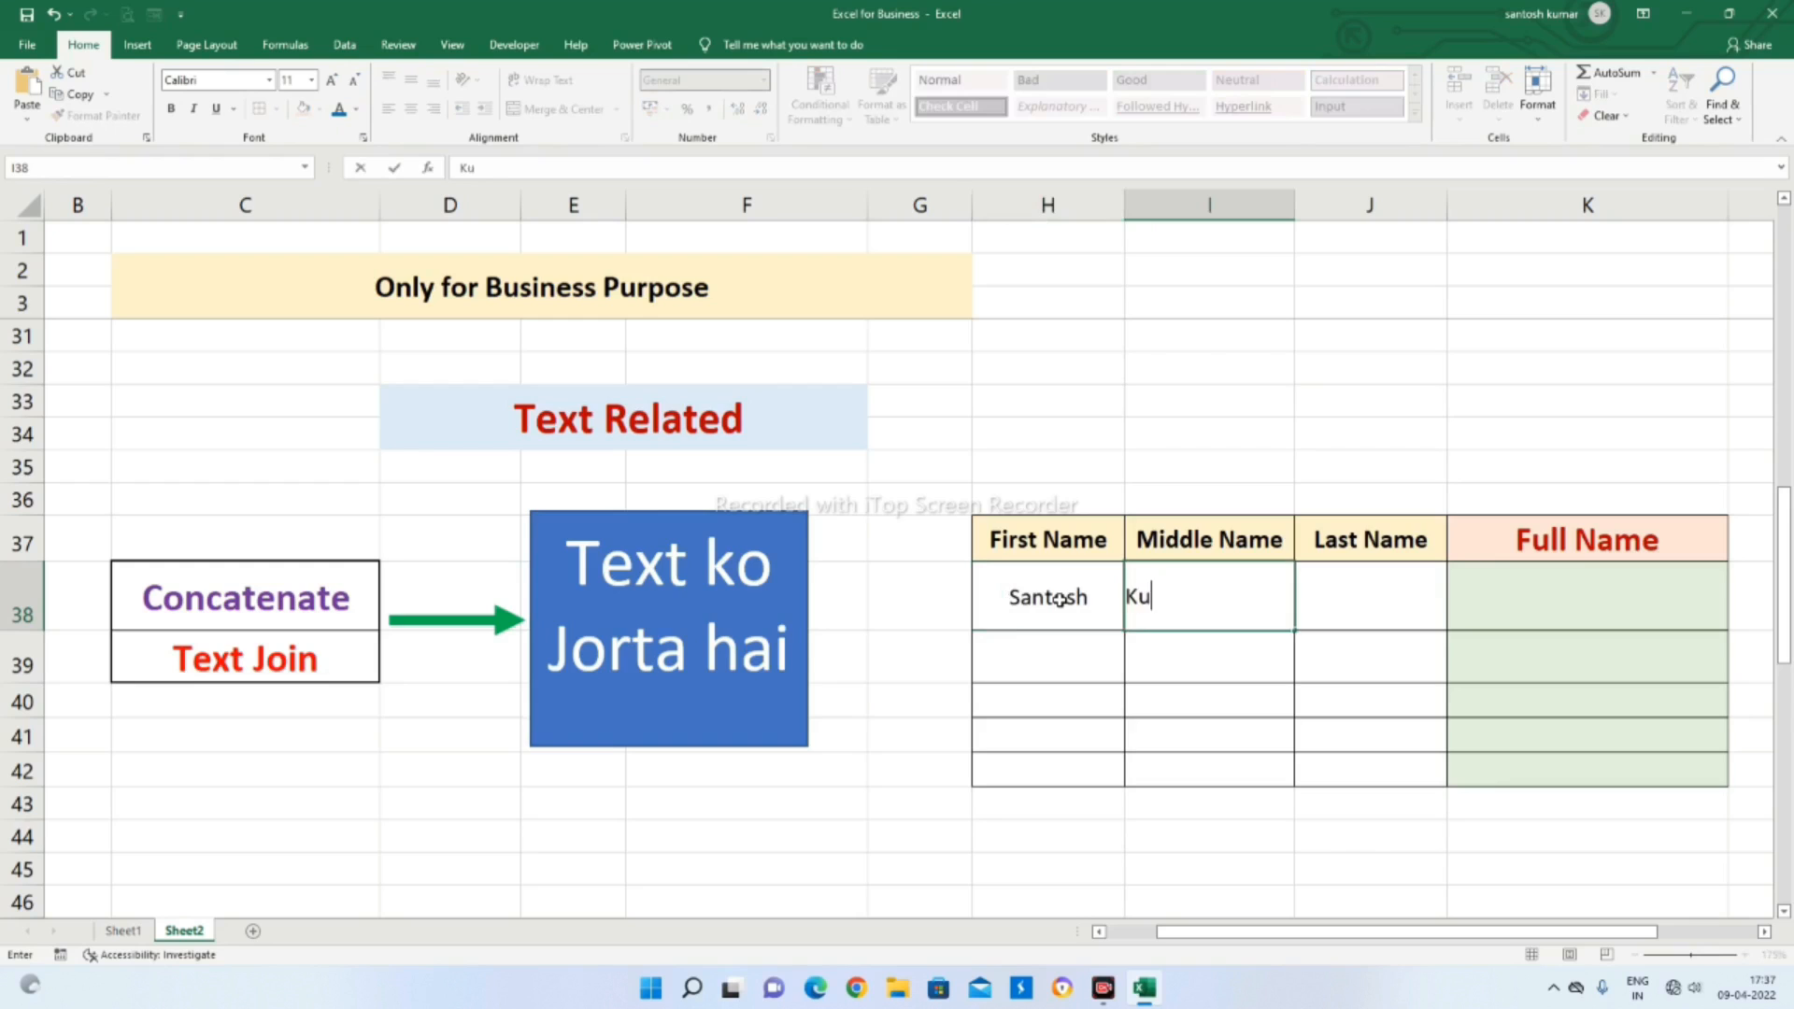
type("mar")
key("Tab")
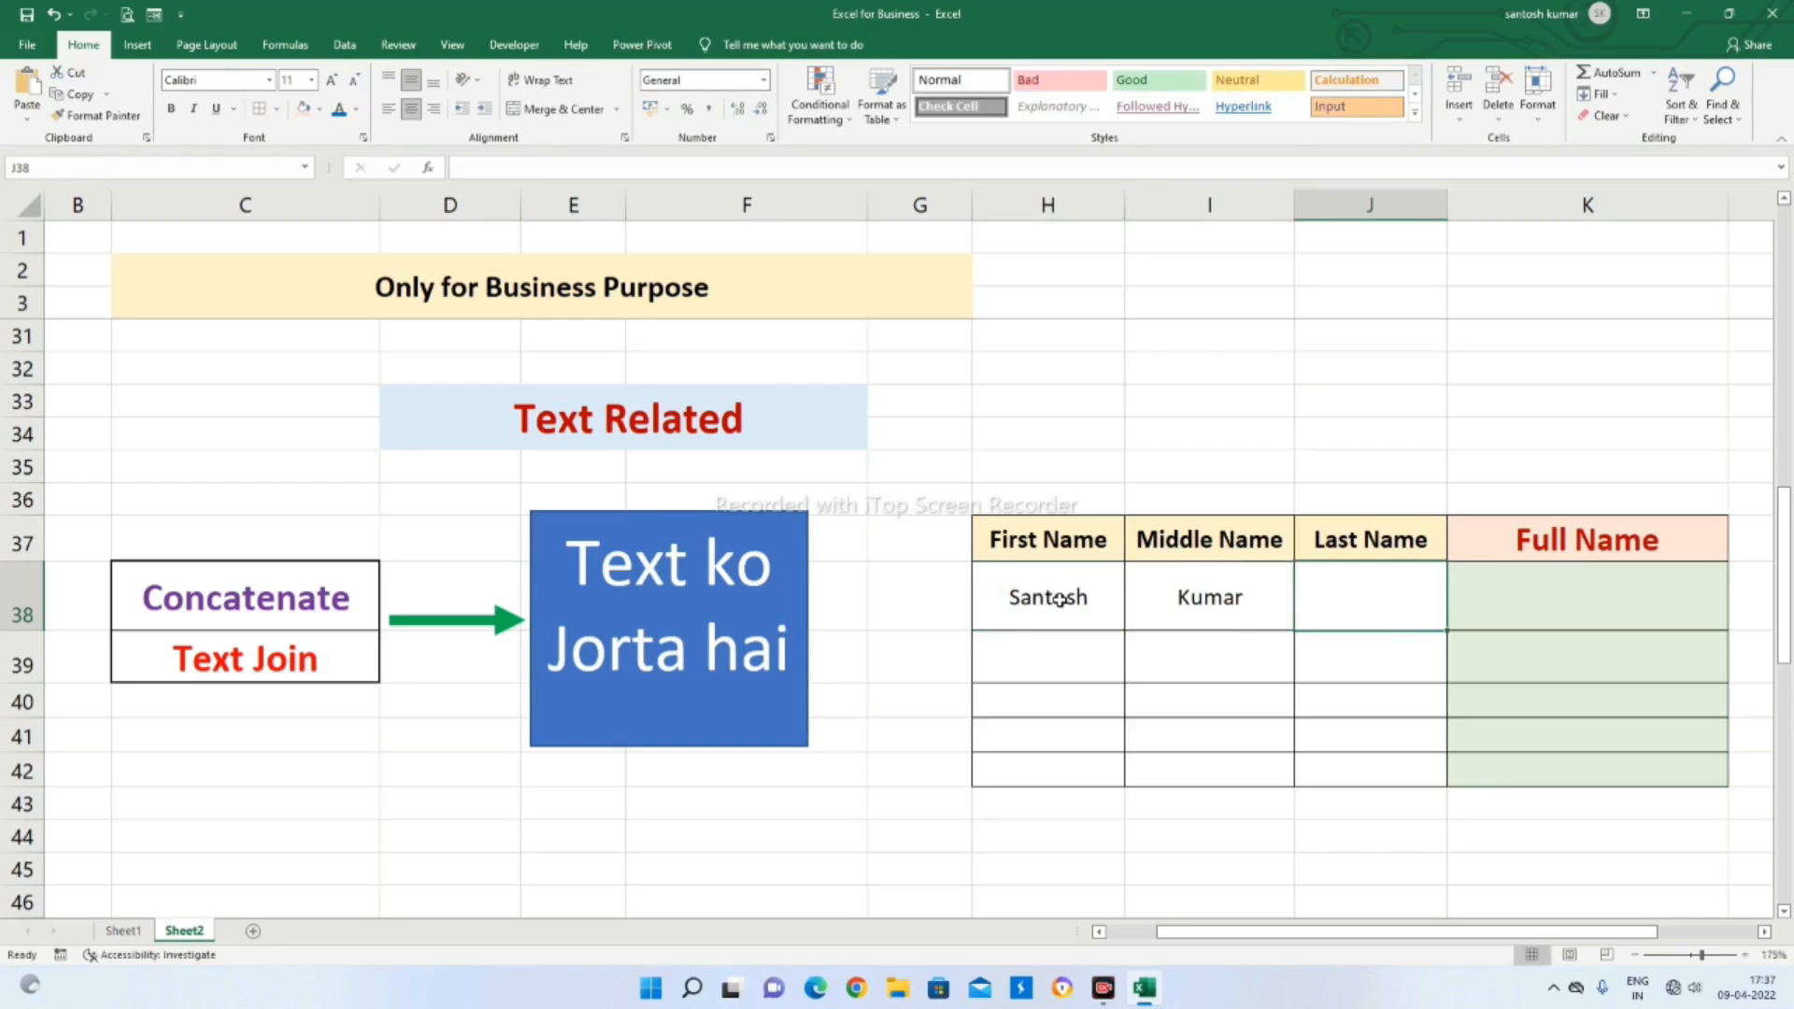
type("Singh")
key("Return")
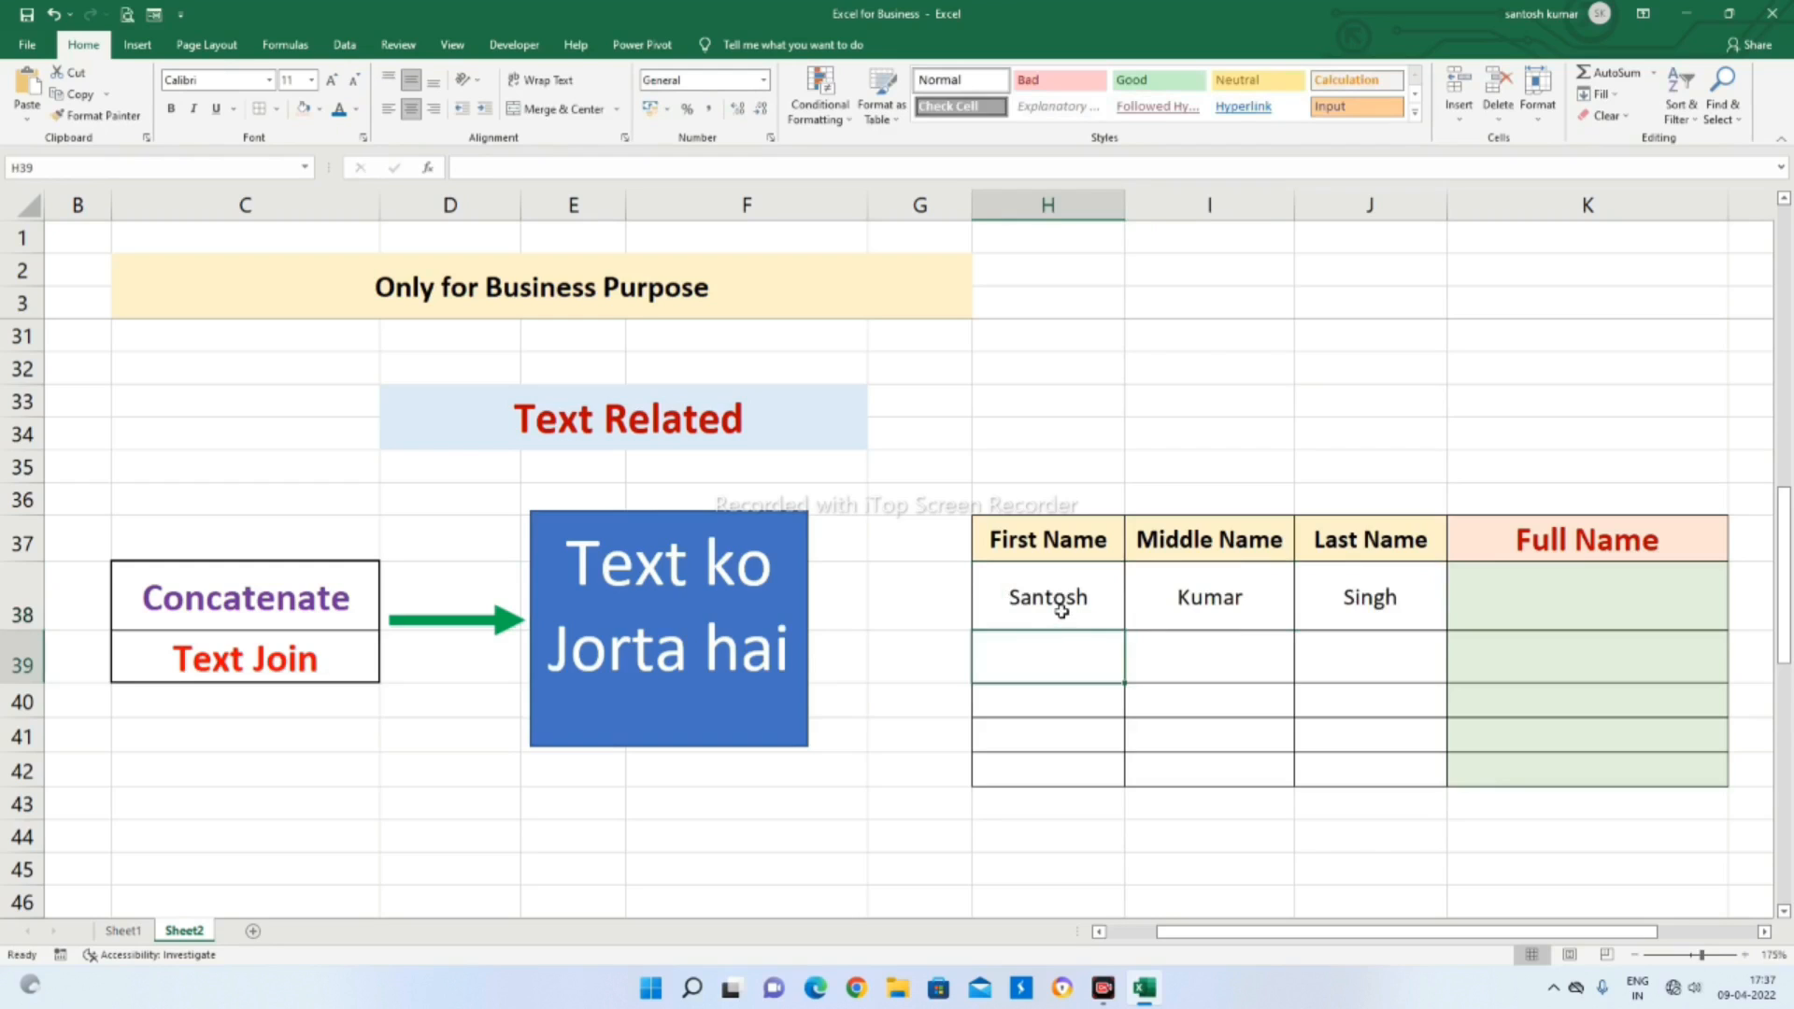
left_click(1063, 610)
left_click(1187, 598)
left_click(1390, 595)
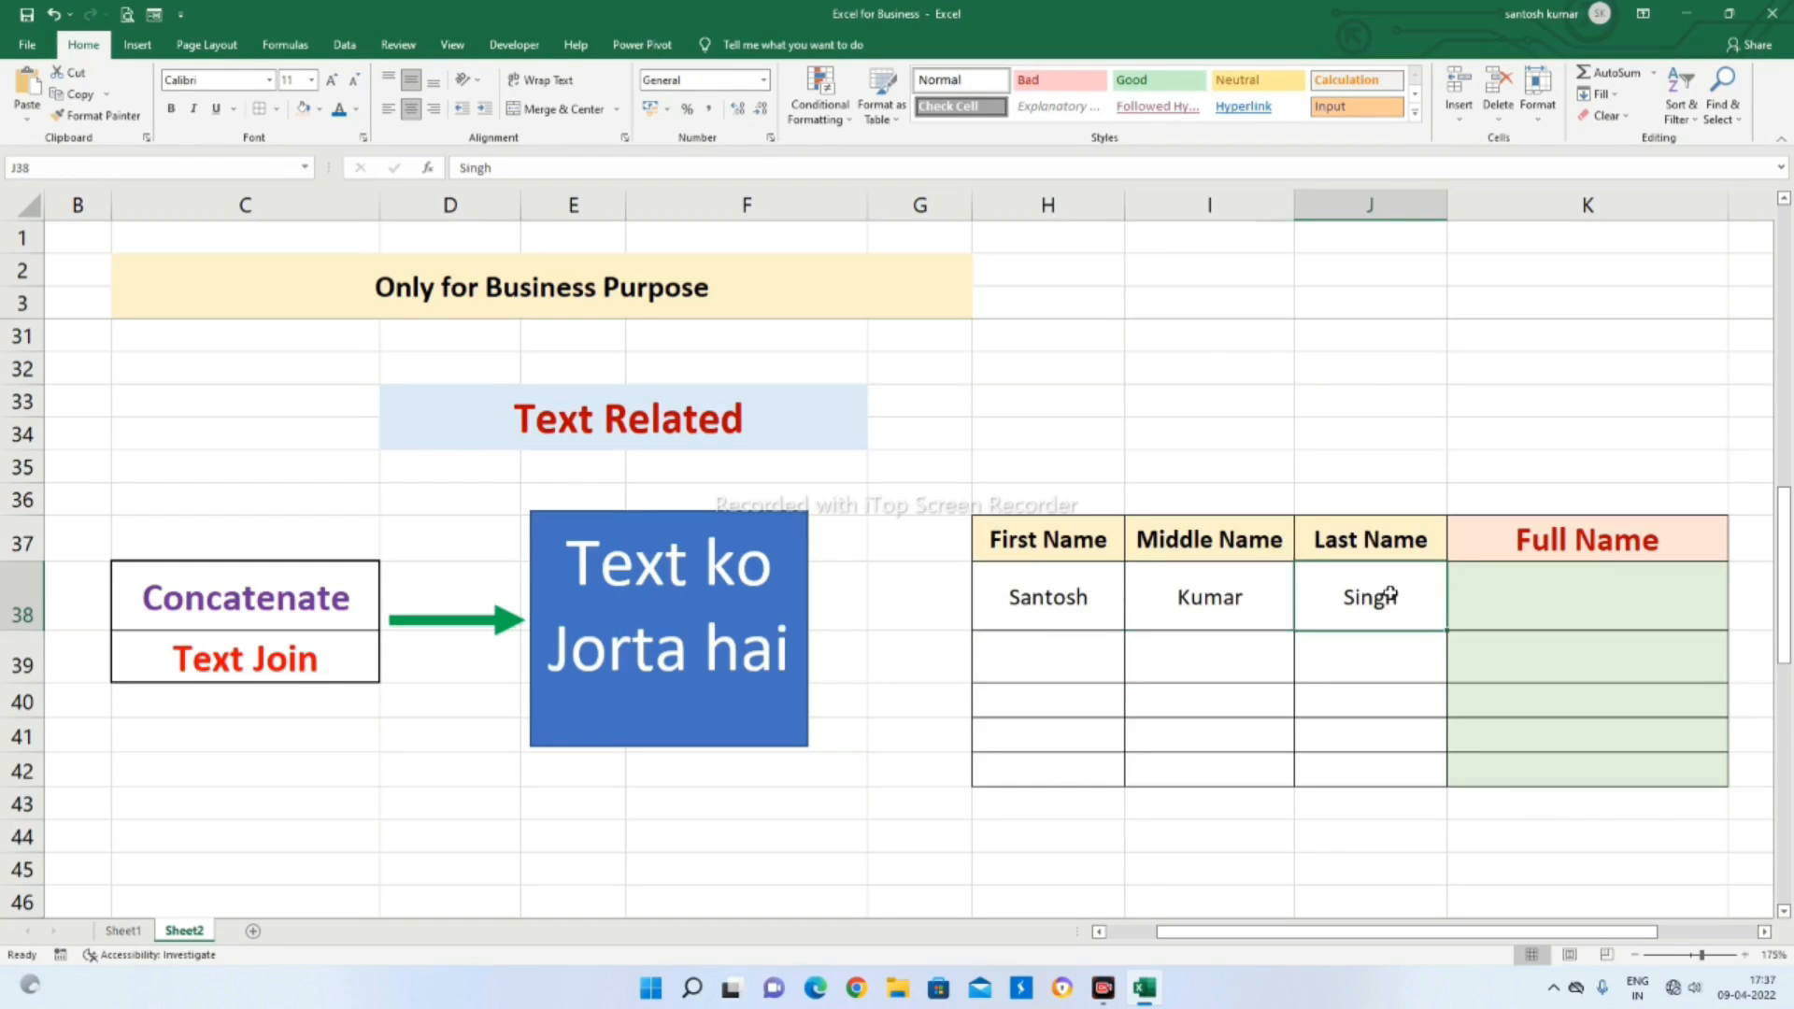
left_click(1521, 594)
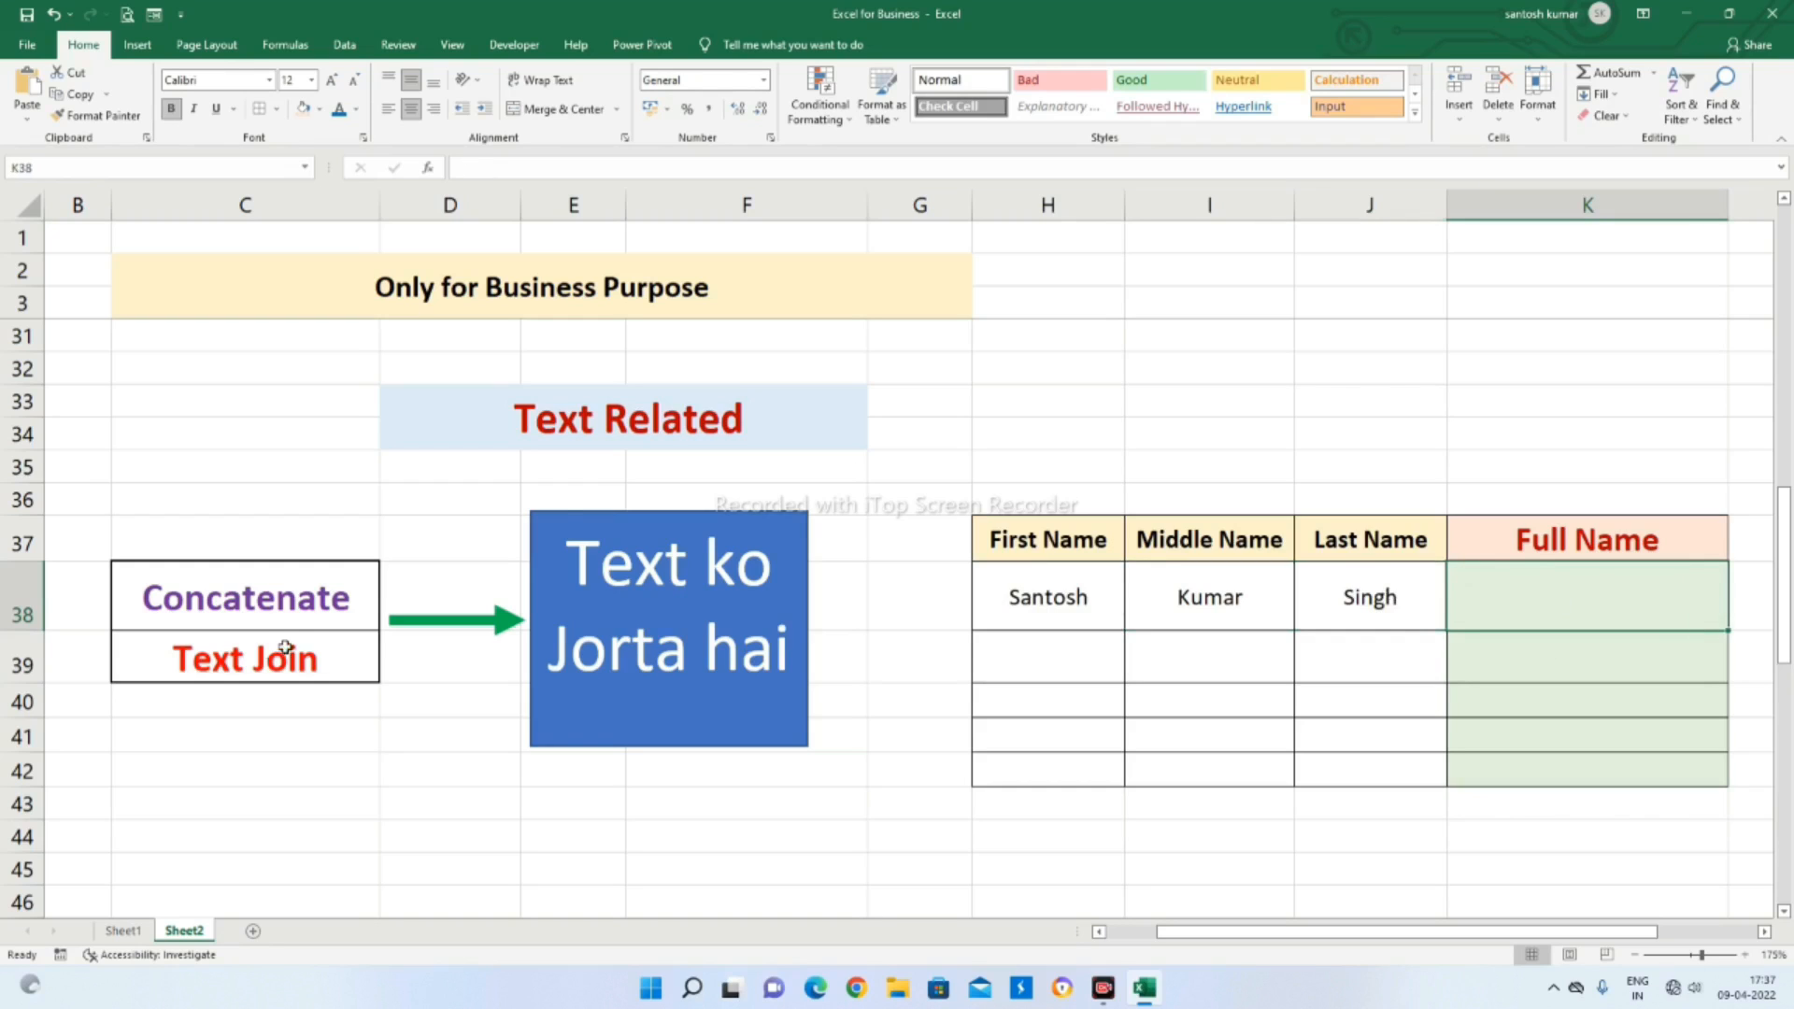
left_click(288, 613)
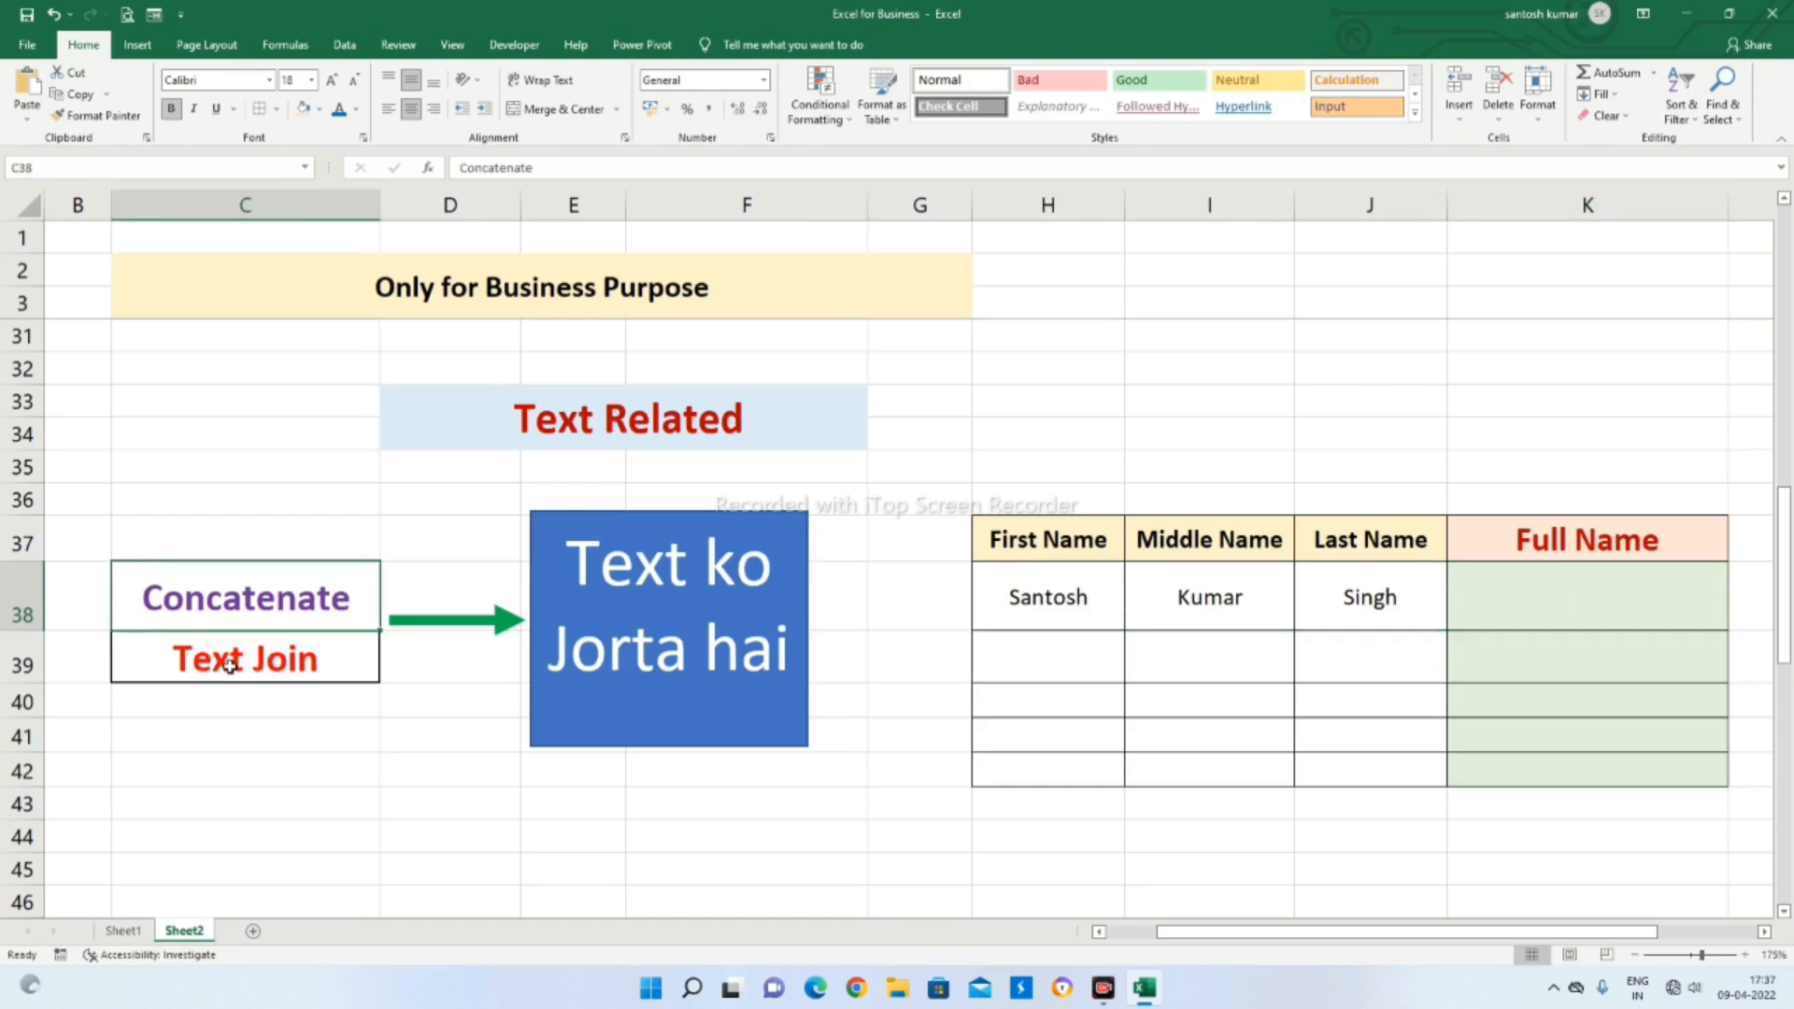
left_click(230, 666)
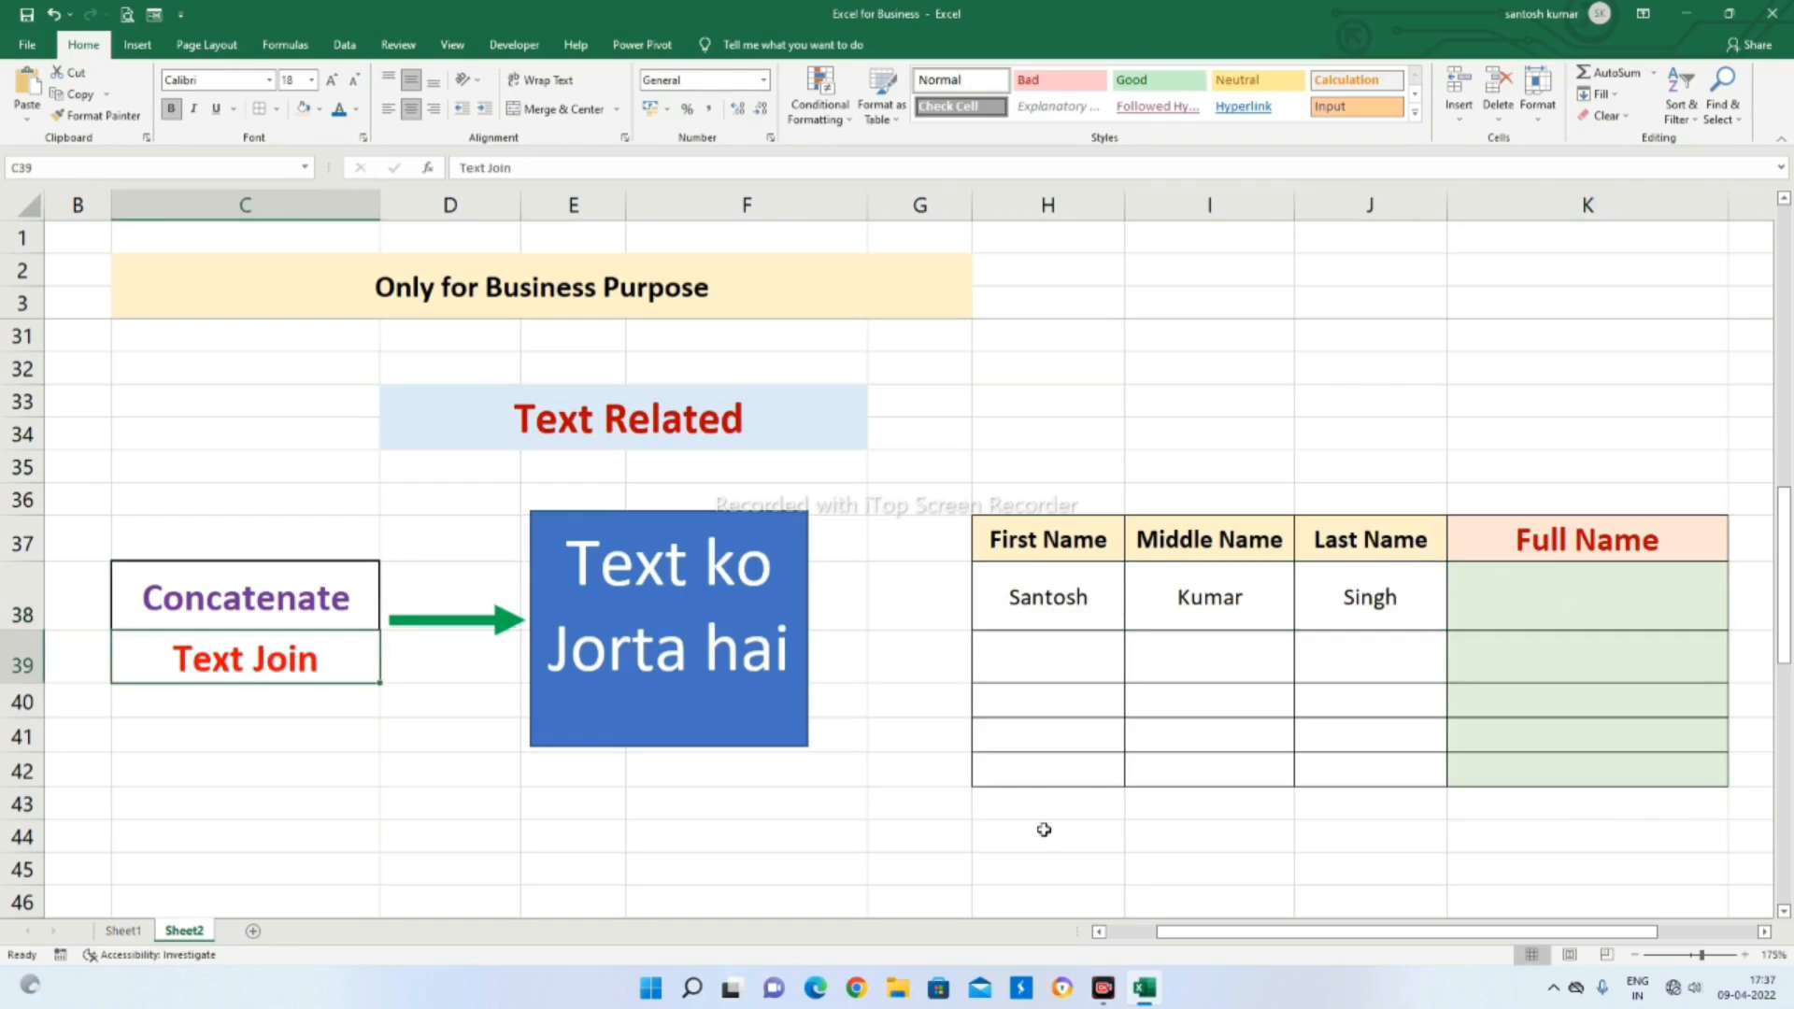
Enter the second person's first and last name in row 39, leaving the middle name blank
left_click(1037, 662)
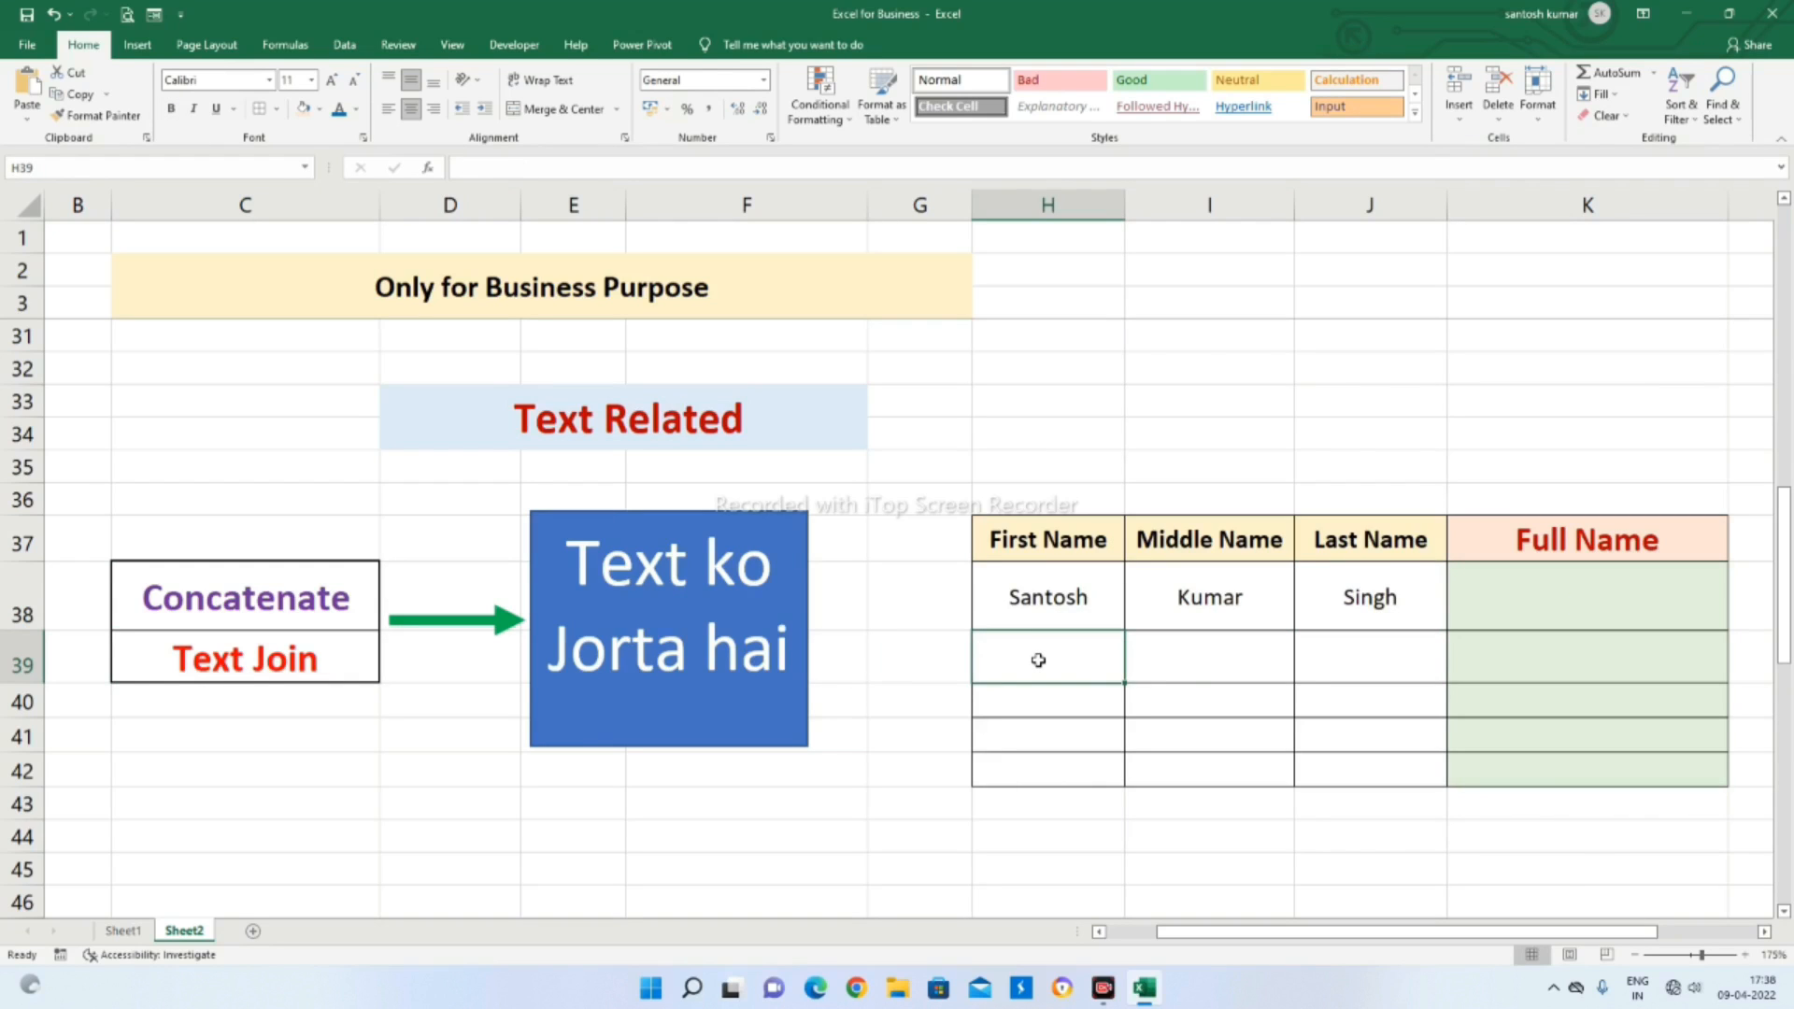
type("mahes")
key("BackSpace")
key("BackSpace")
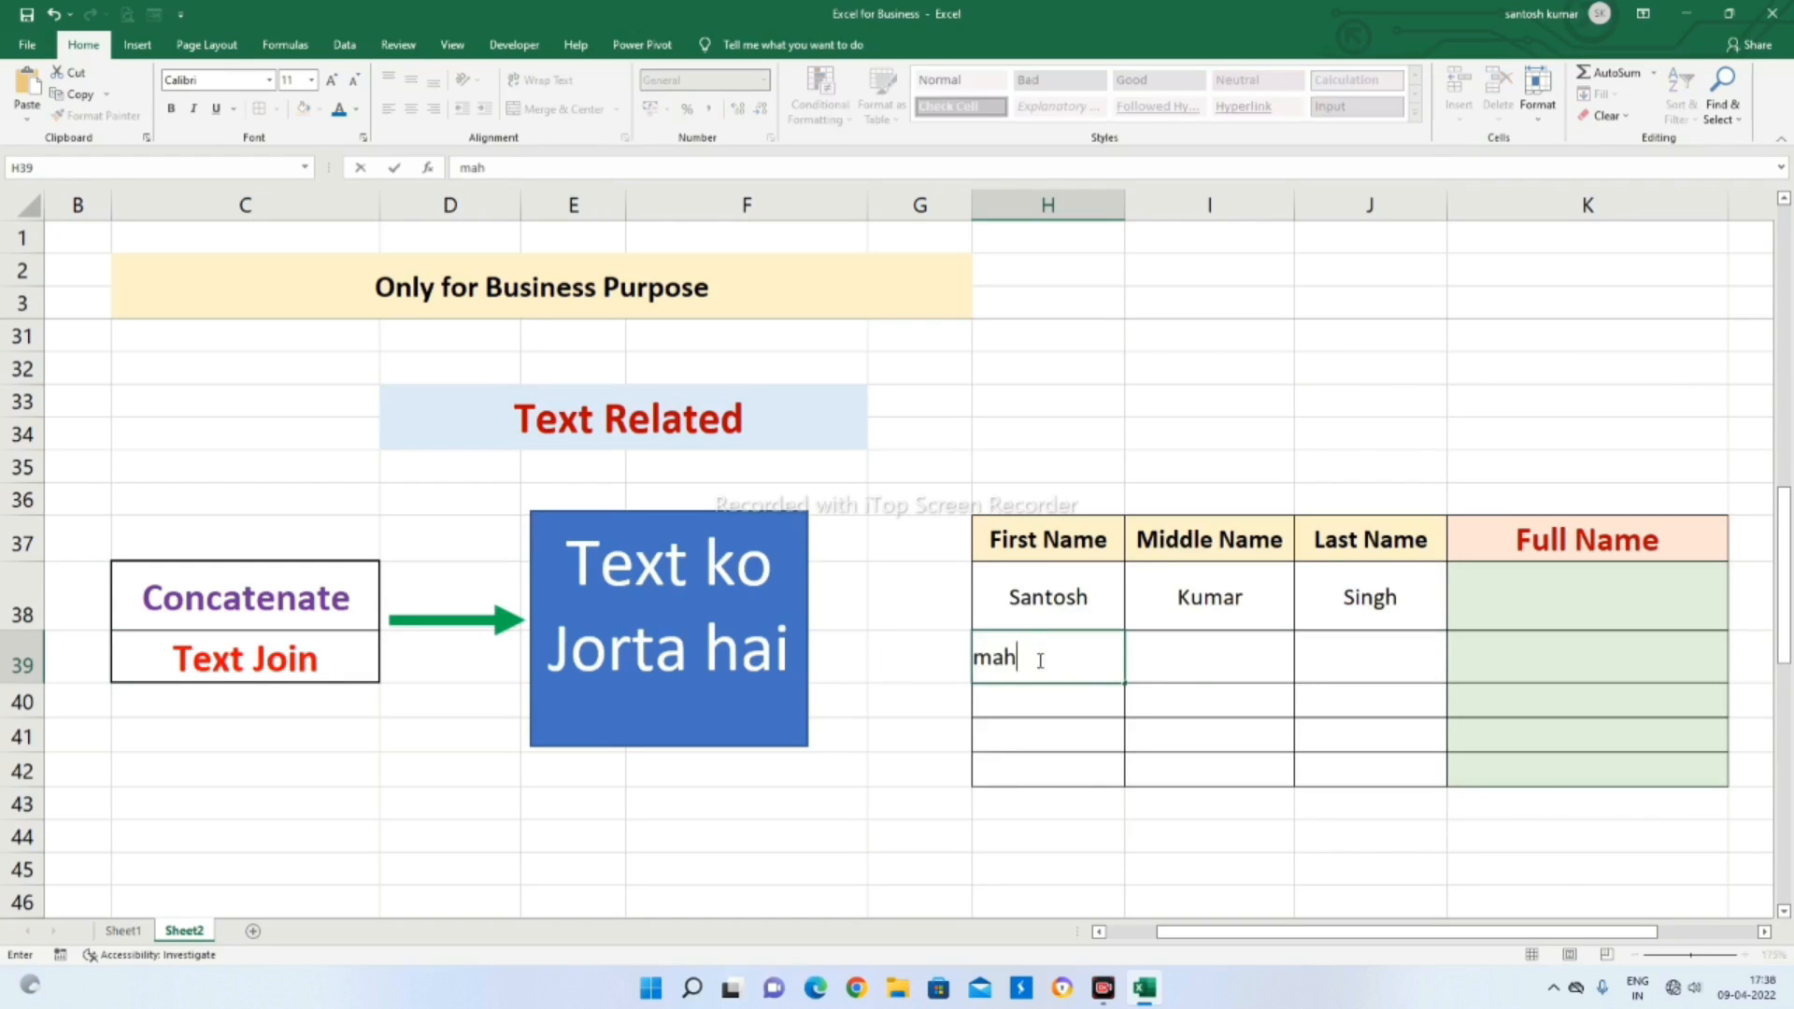
key("BackSpace")
key("BackSpace")
key("BackSpace")
type("Mahesh")
key("Tab")
key("Tab")
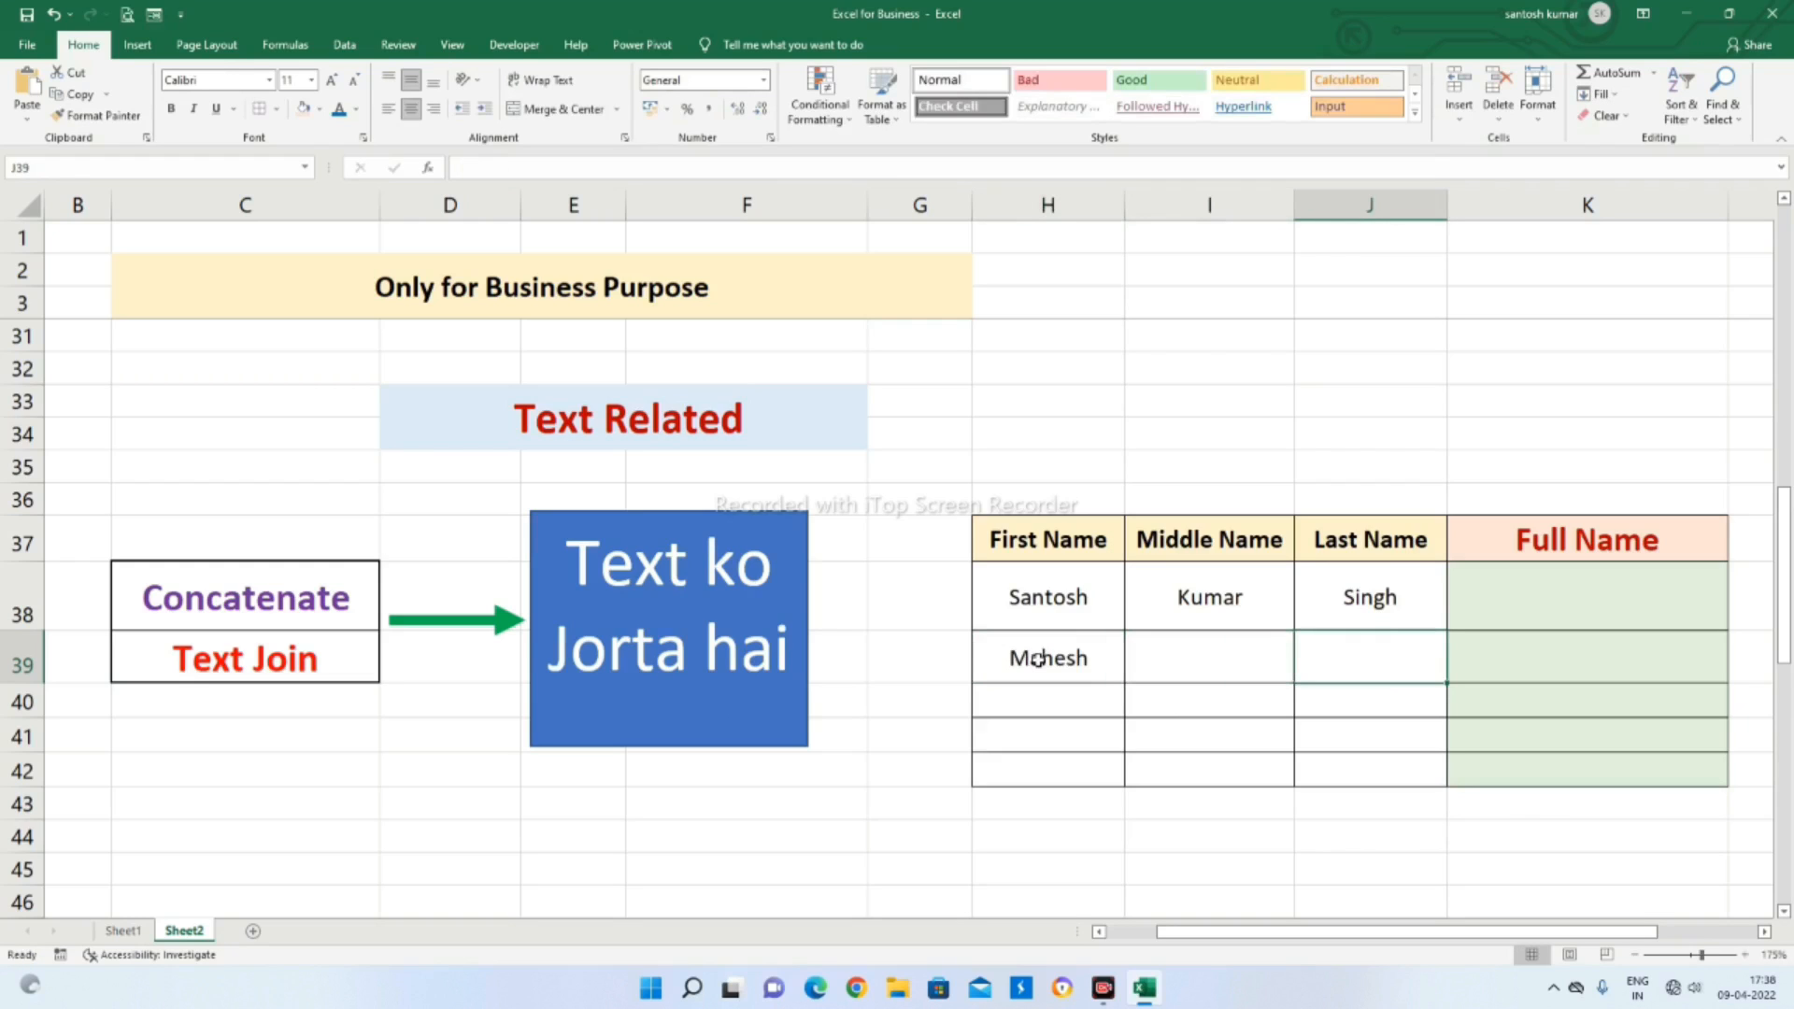
type("Yadav")
key("Return")
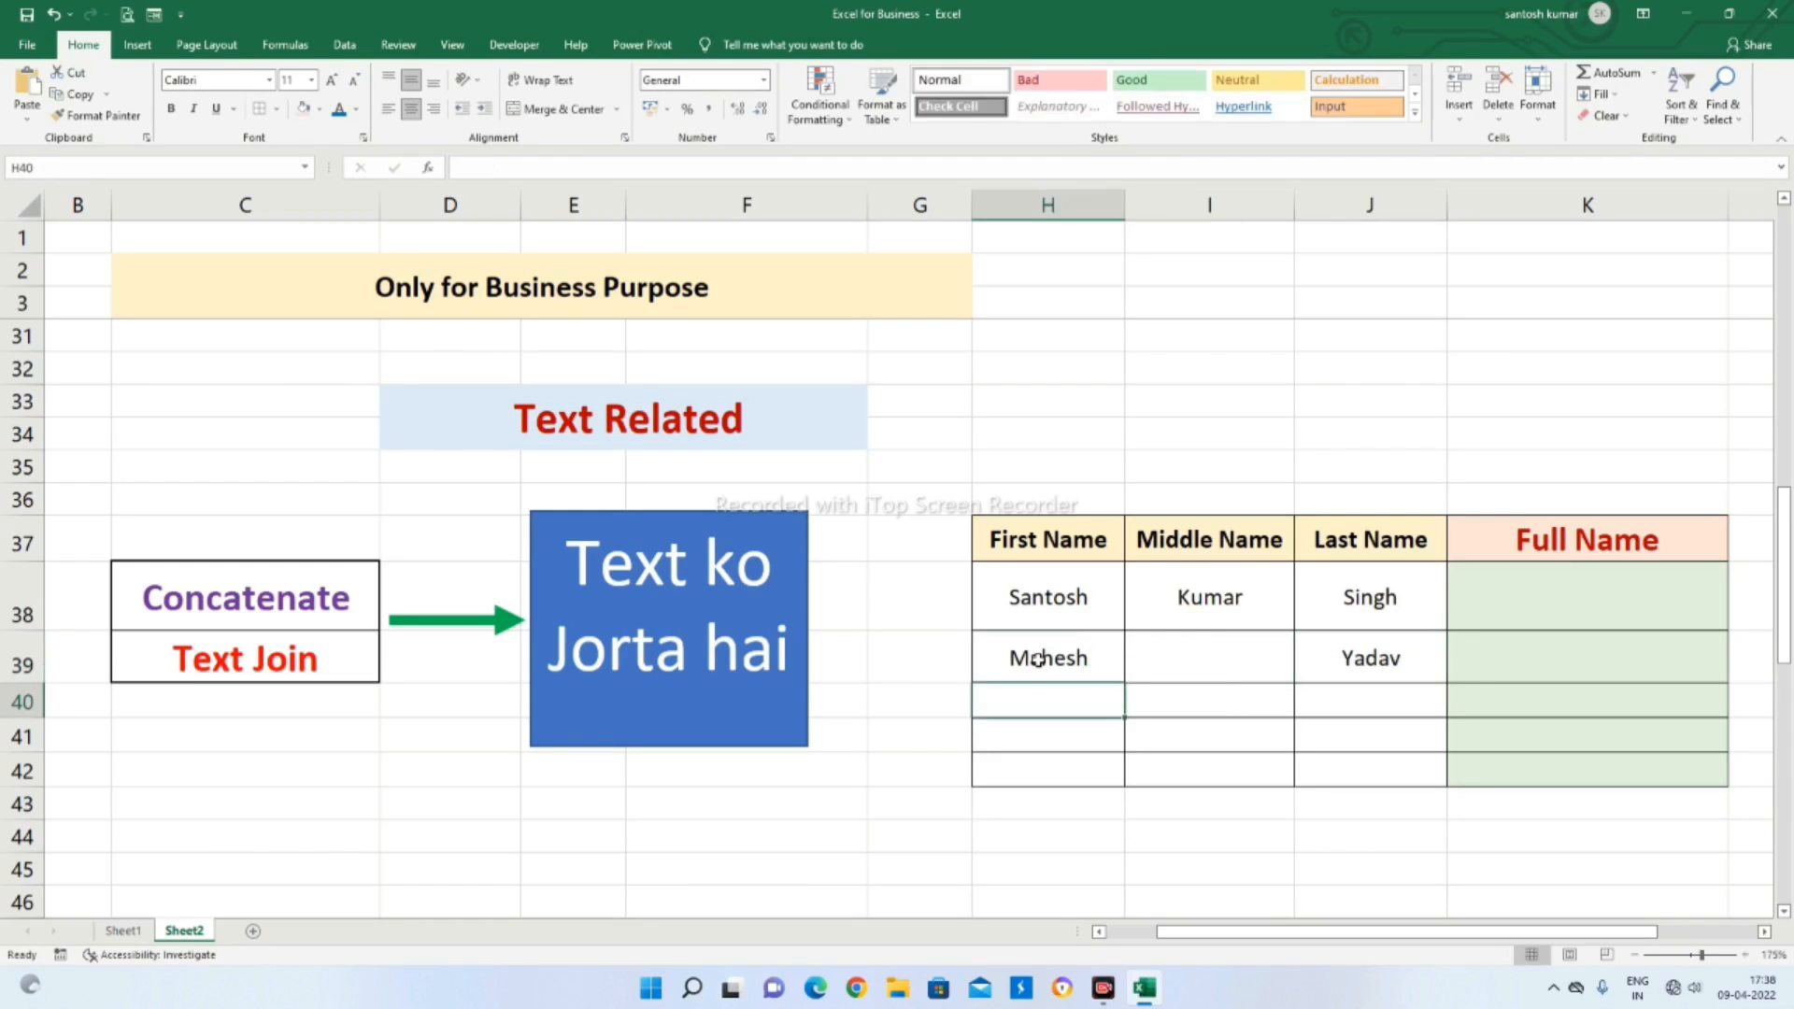
Enter the third person's first name and complete last name in row 40, with no middle name
type("Sohan")
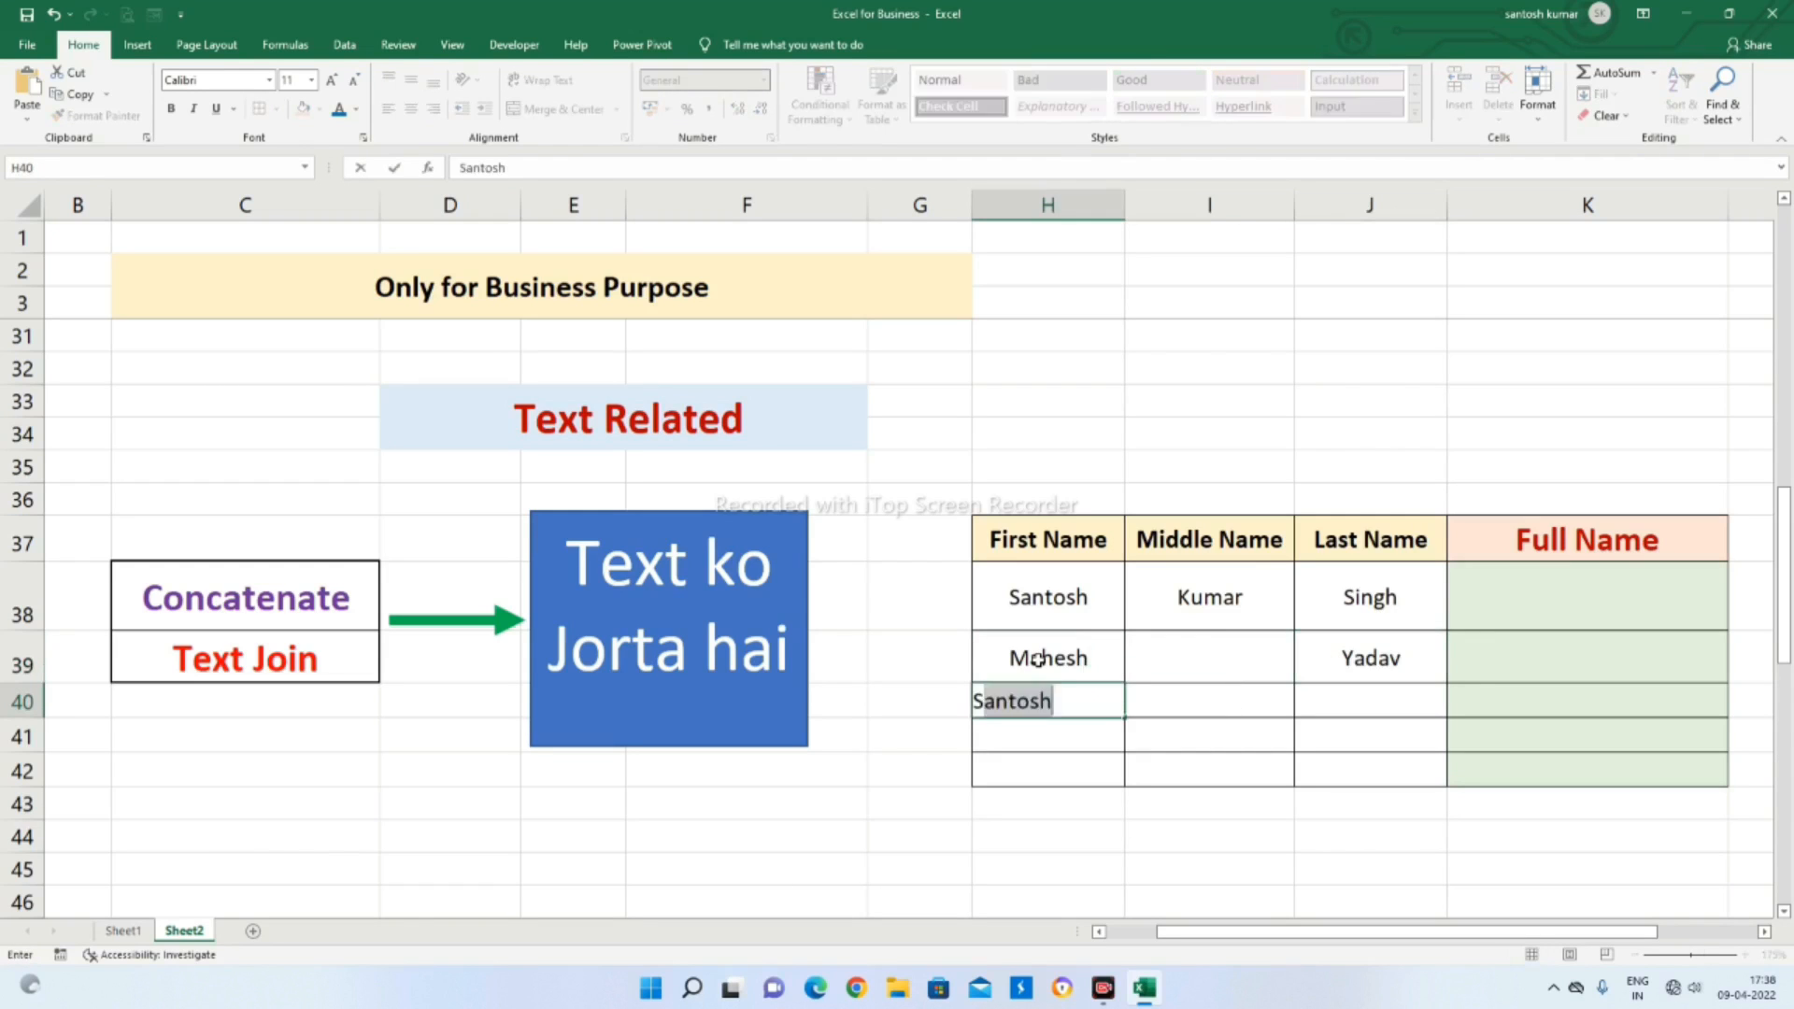
key("Tab")
key("Tab")
type("Kum")
key("Return")
key("Up")
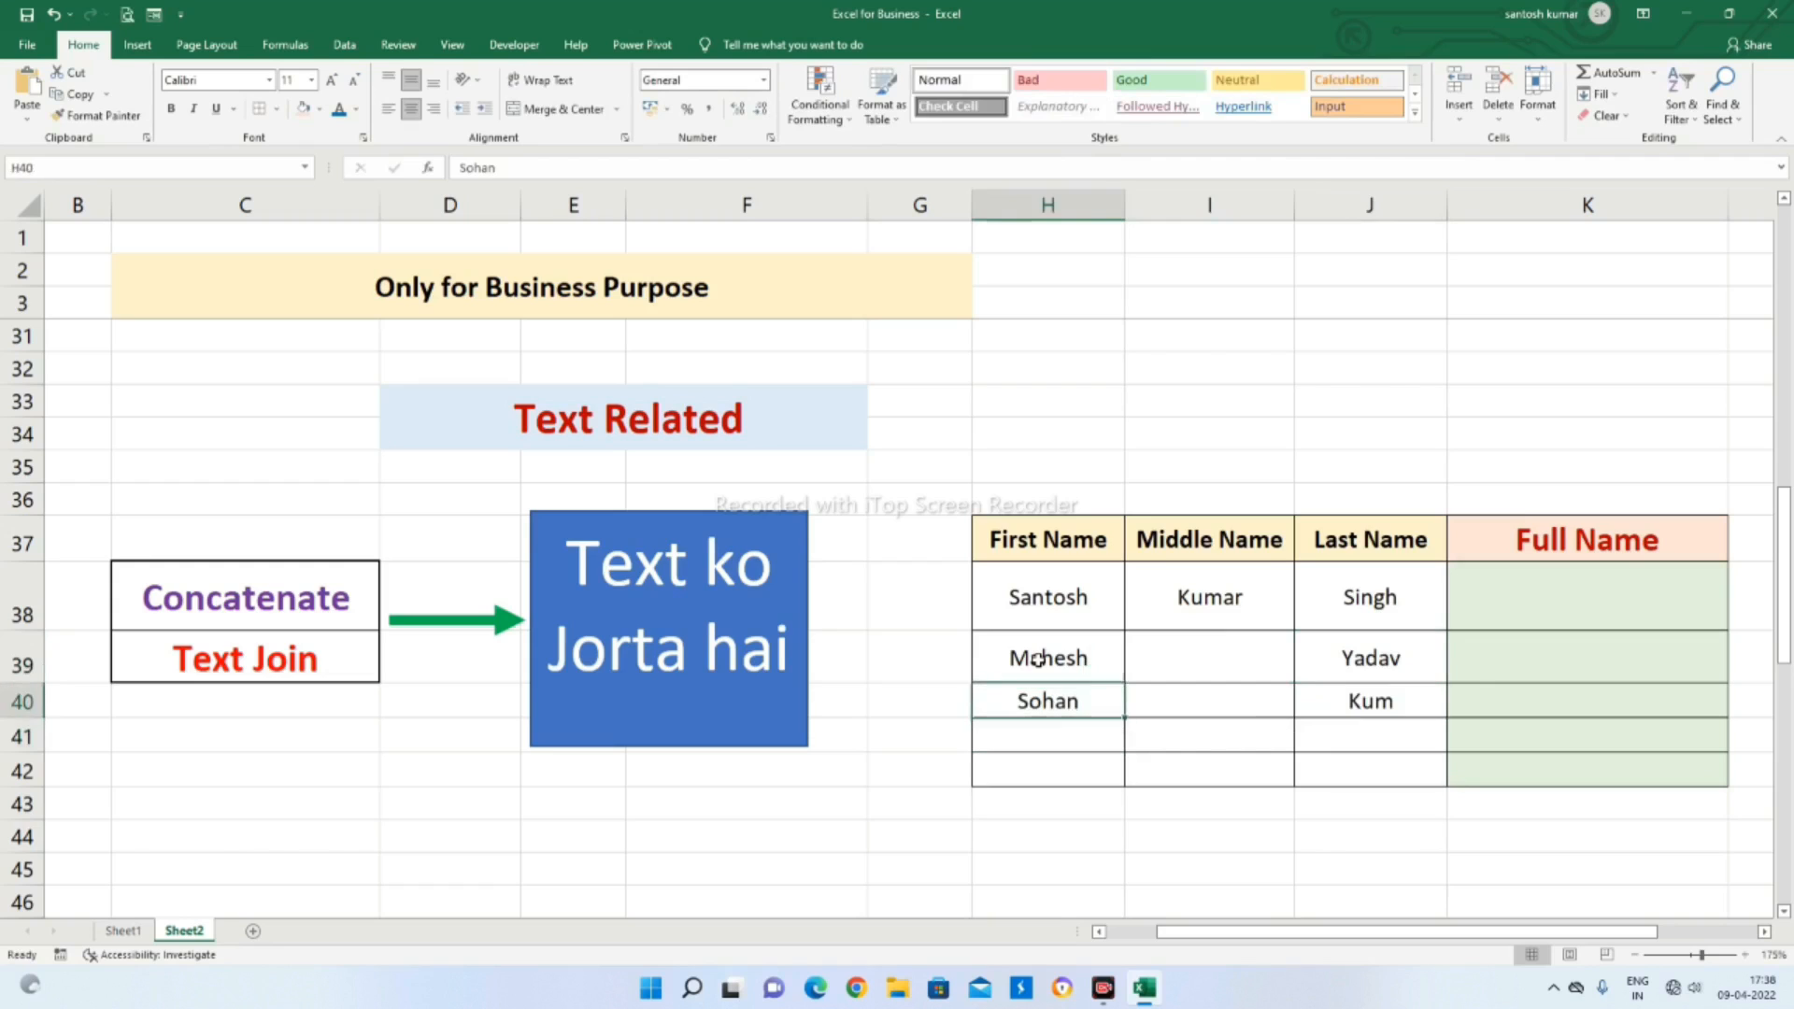
key("Right")
key("Right")
key("F2")
type("ar")
key("Return")
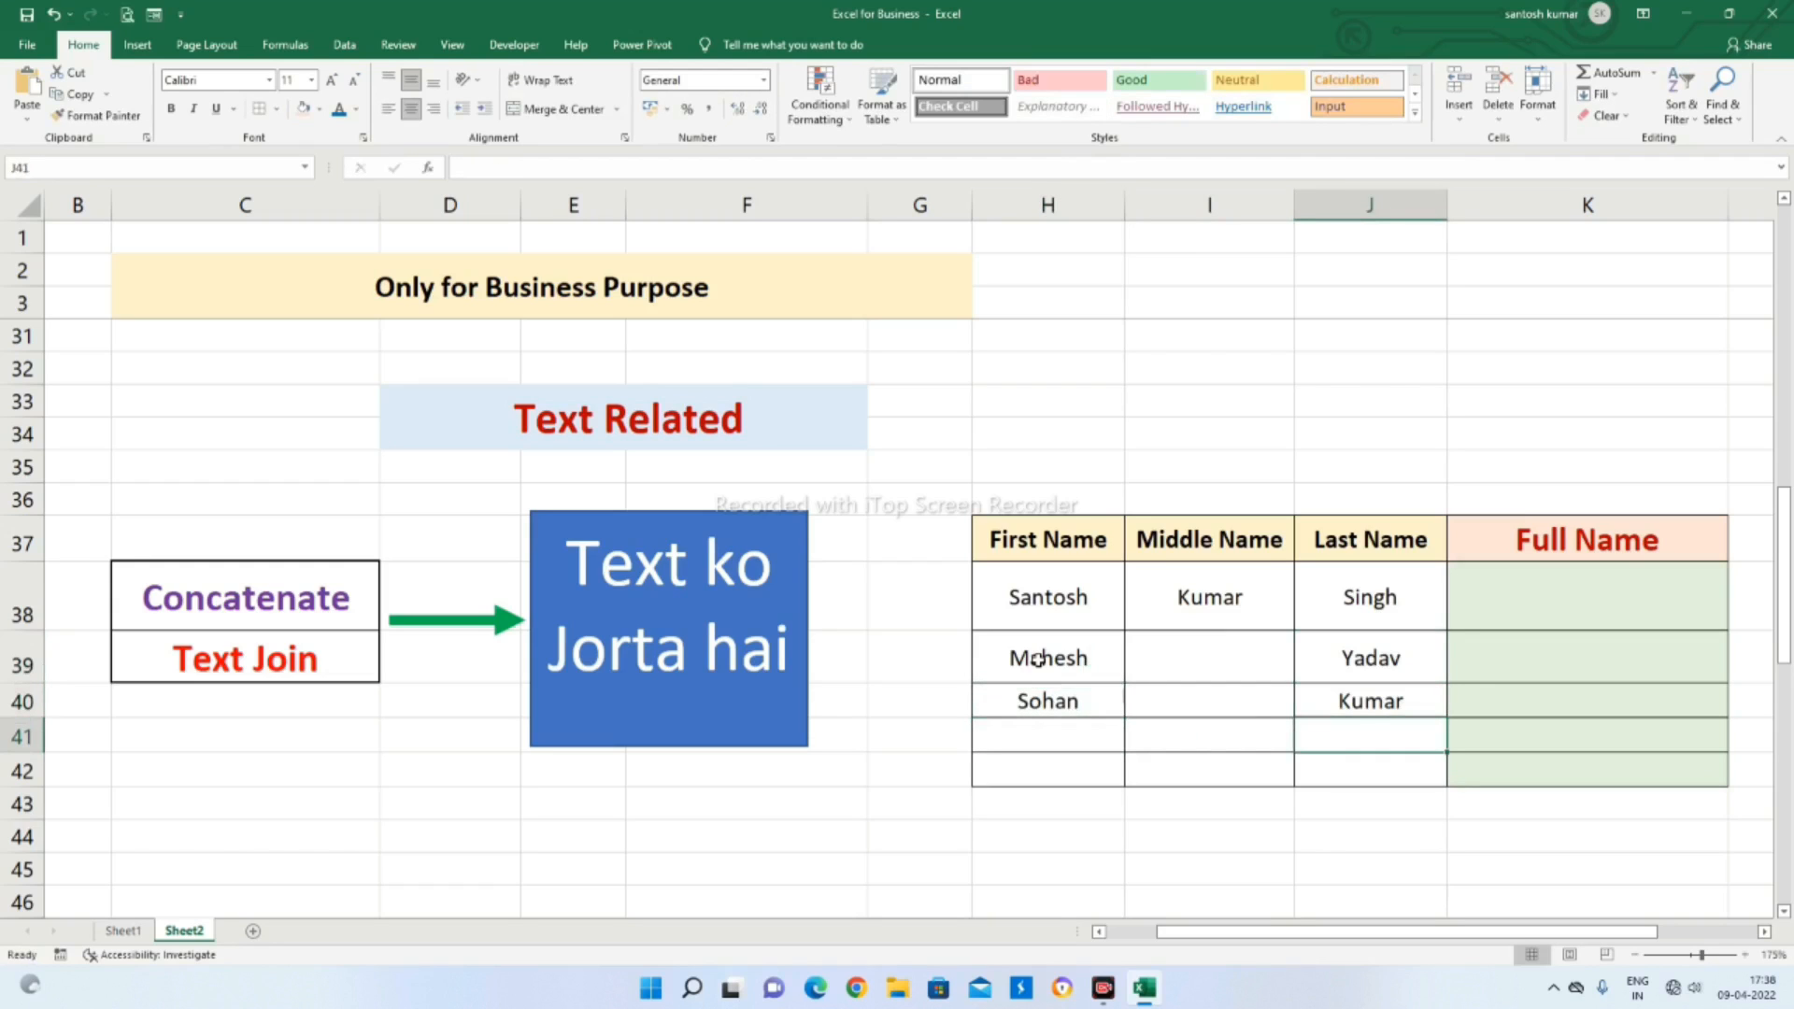
Enter the fourth person's first, middle and last names in row 41, and the fifth person's first and middle names in row 42
key("Left")
key("Left")
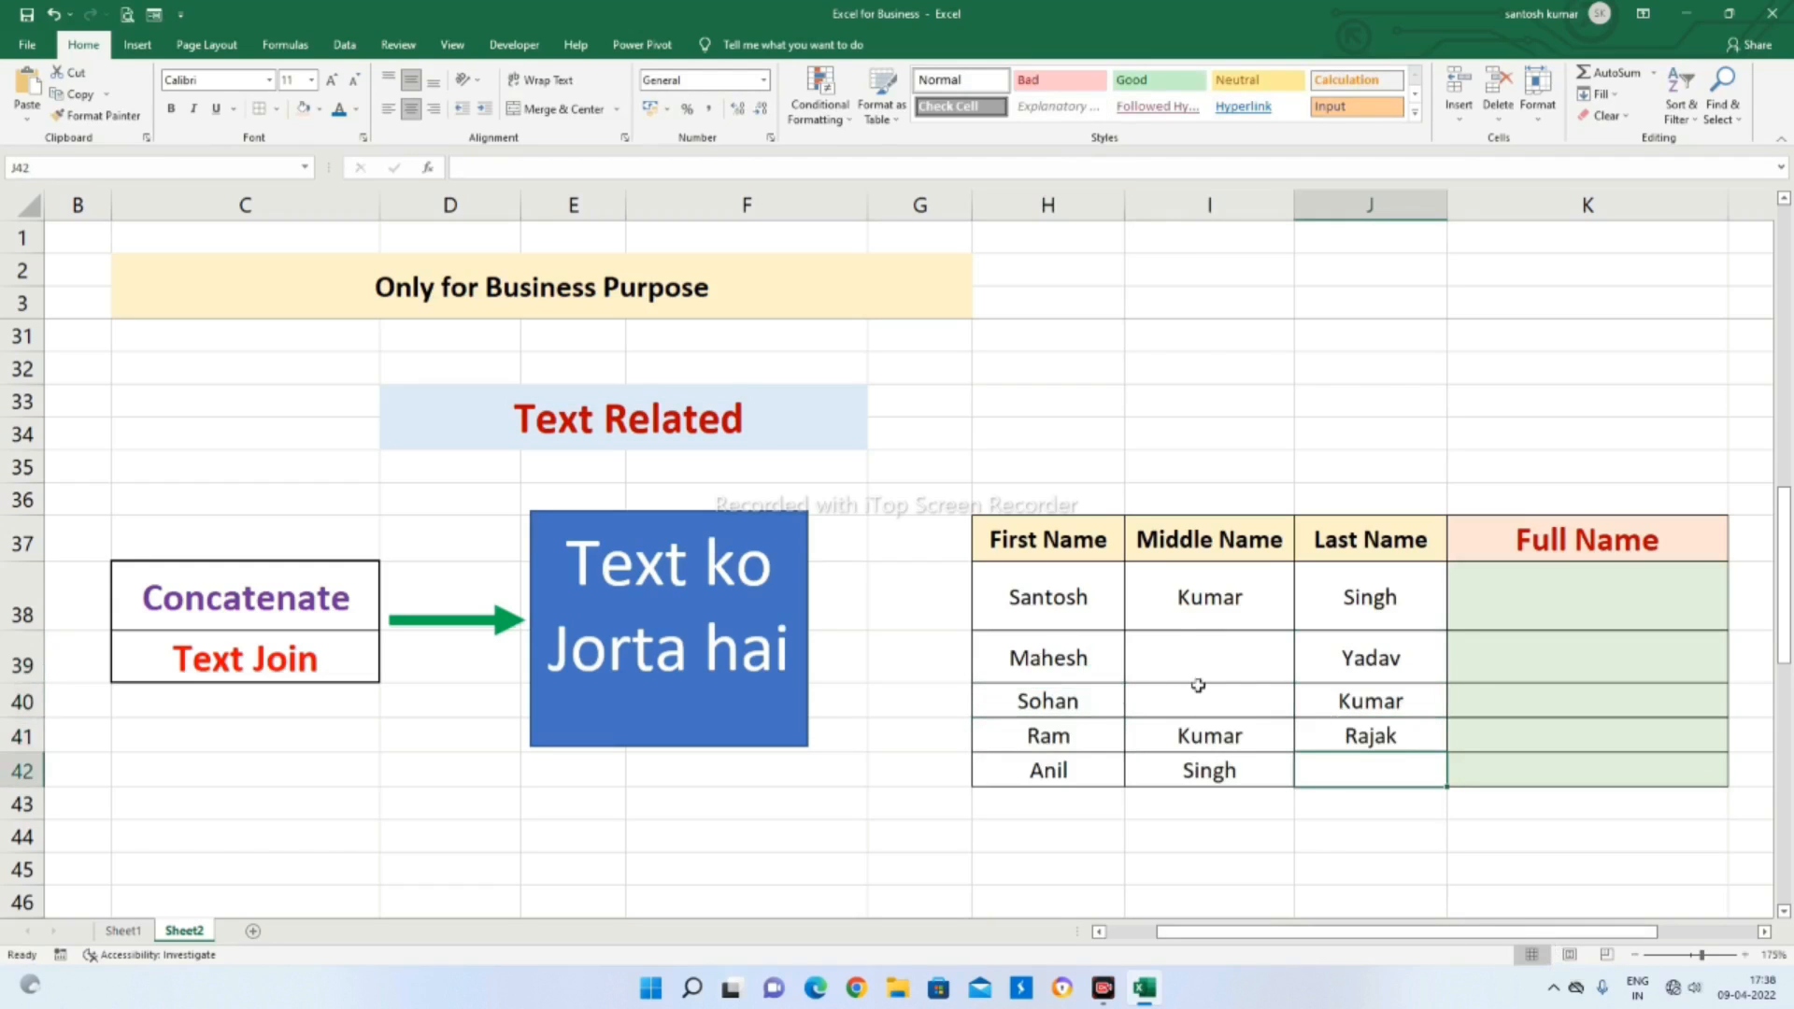
Enter =CONCATENATE(H38,I38,J38) in K38 to join the first person's three name parts without separators
left_click(1518, 587)
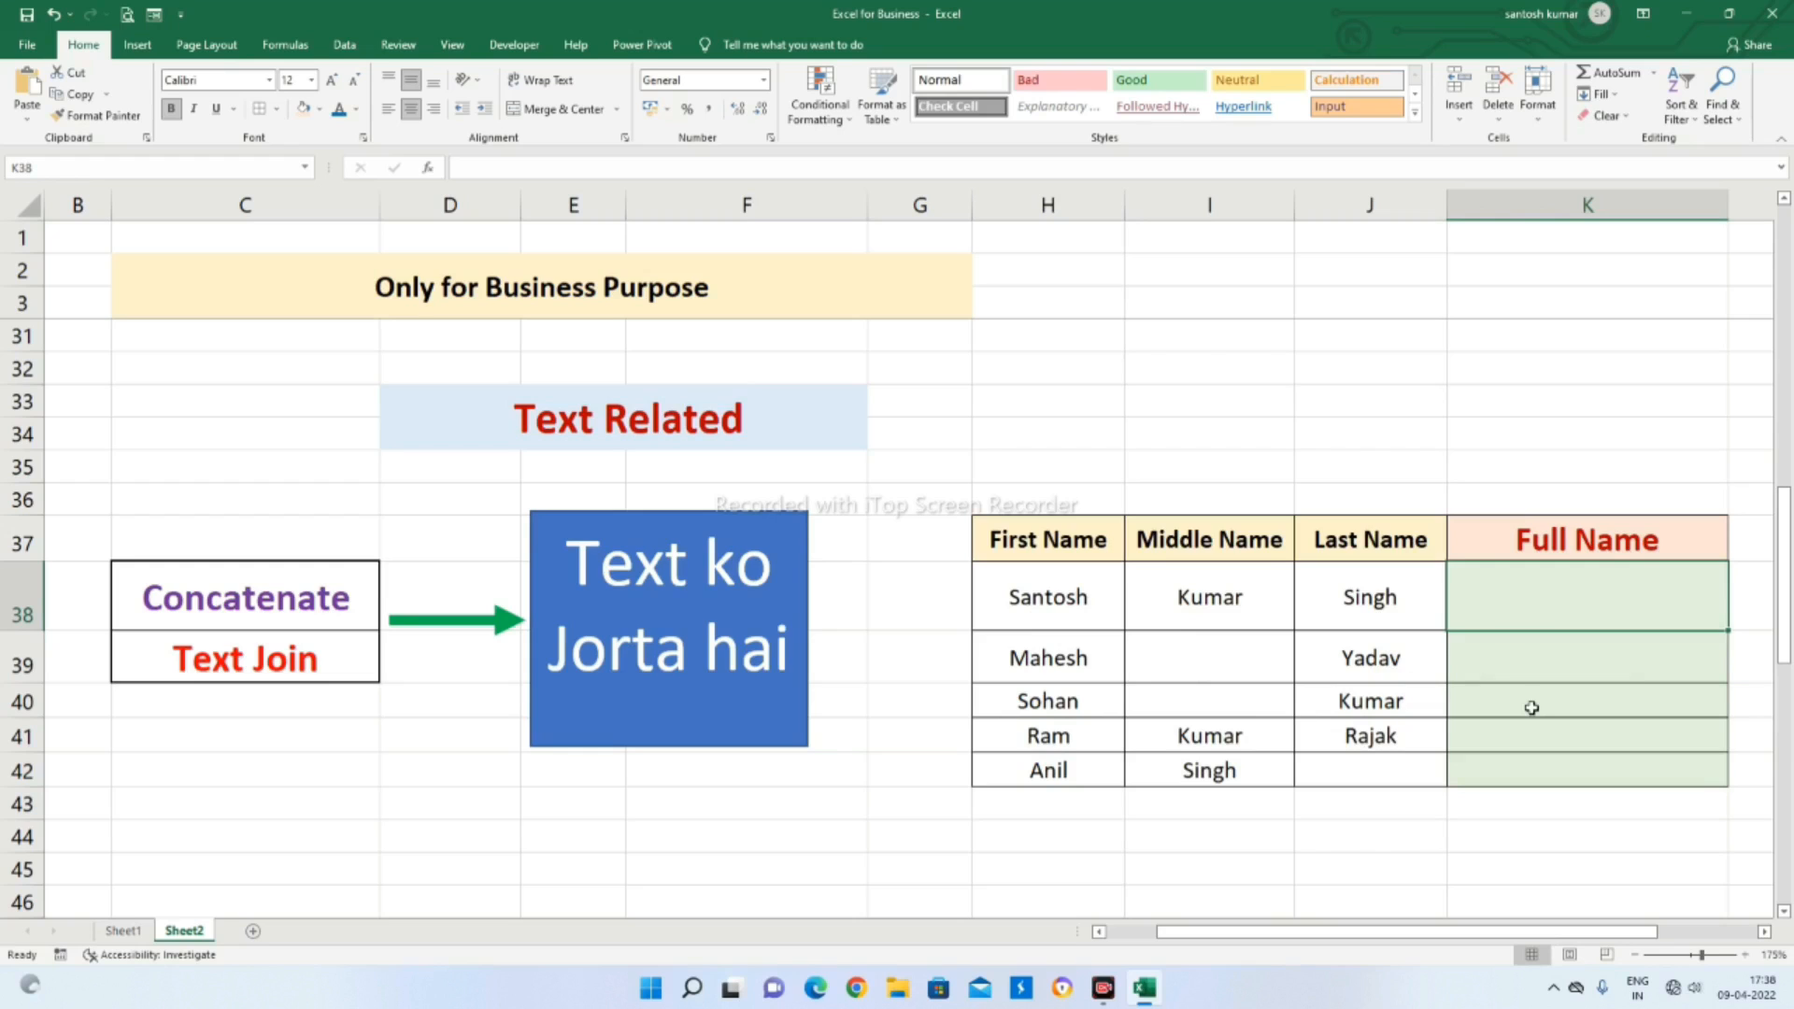
type("=con")
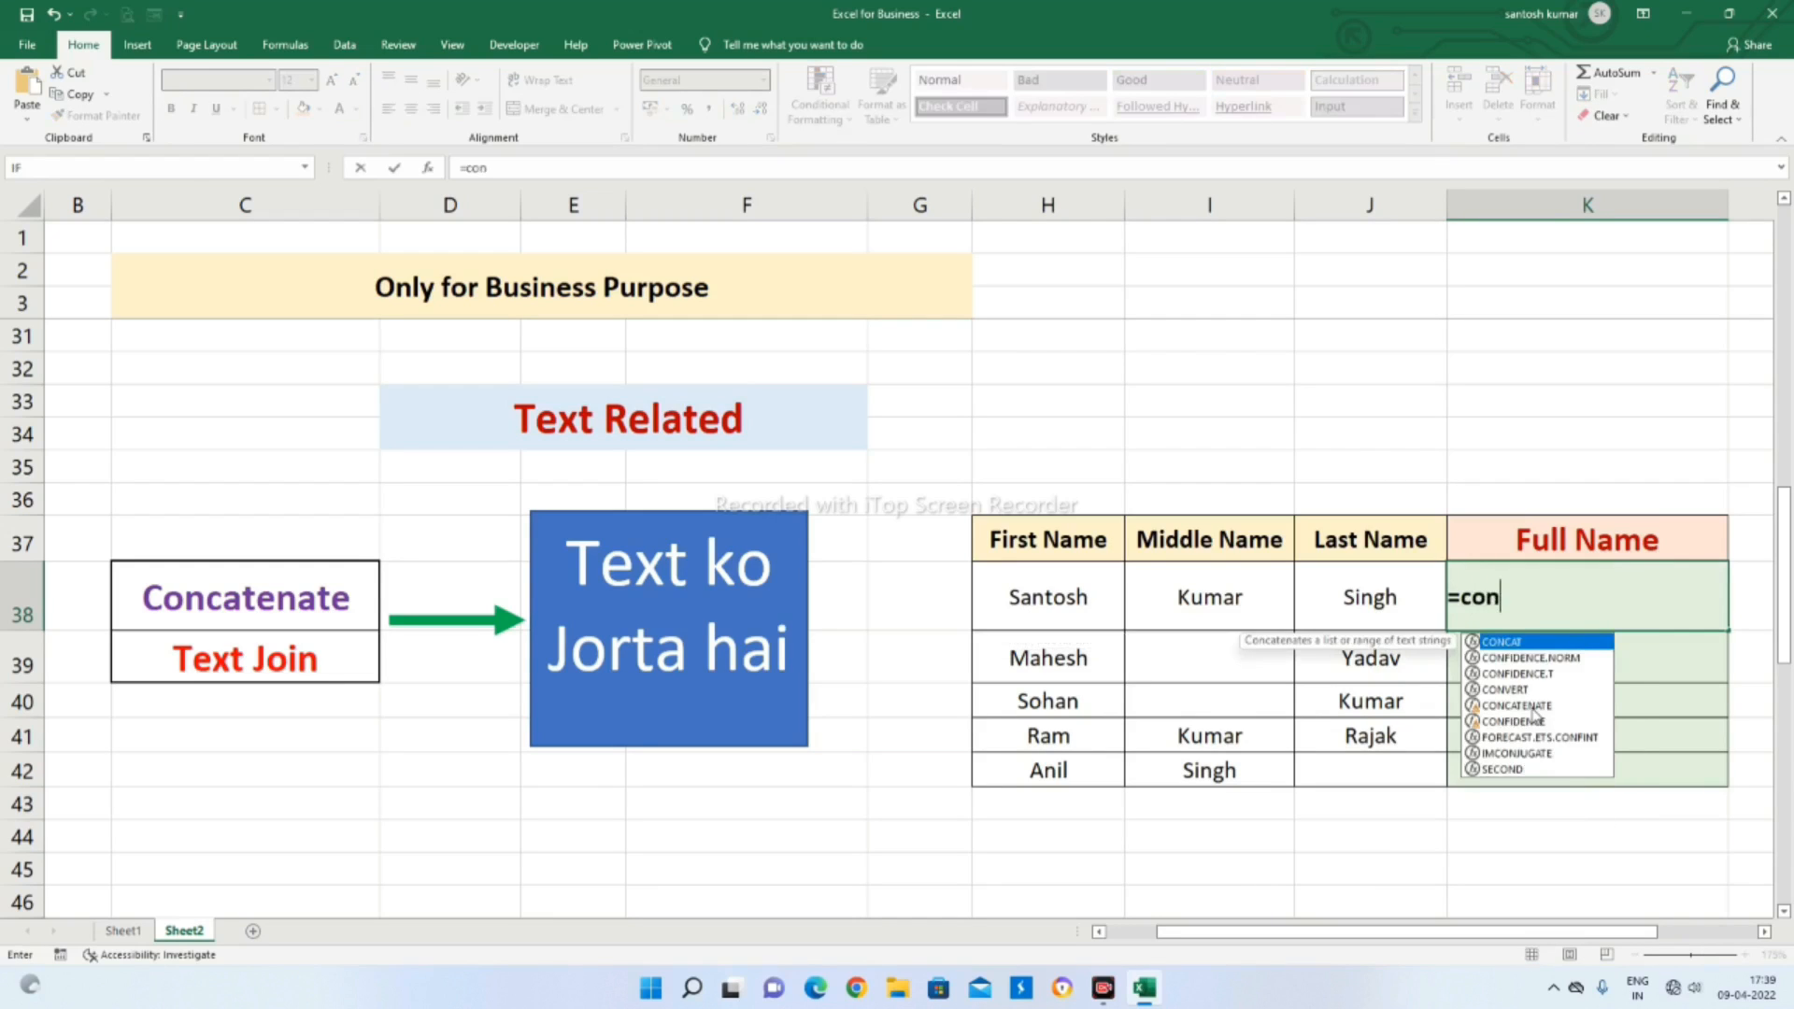
type("cate")
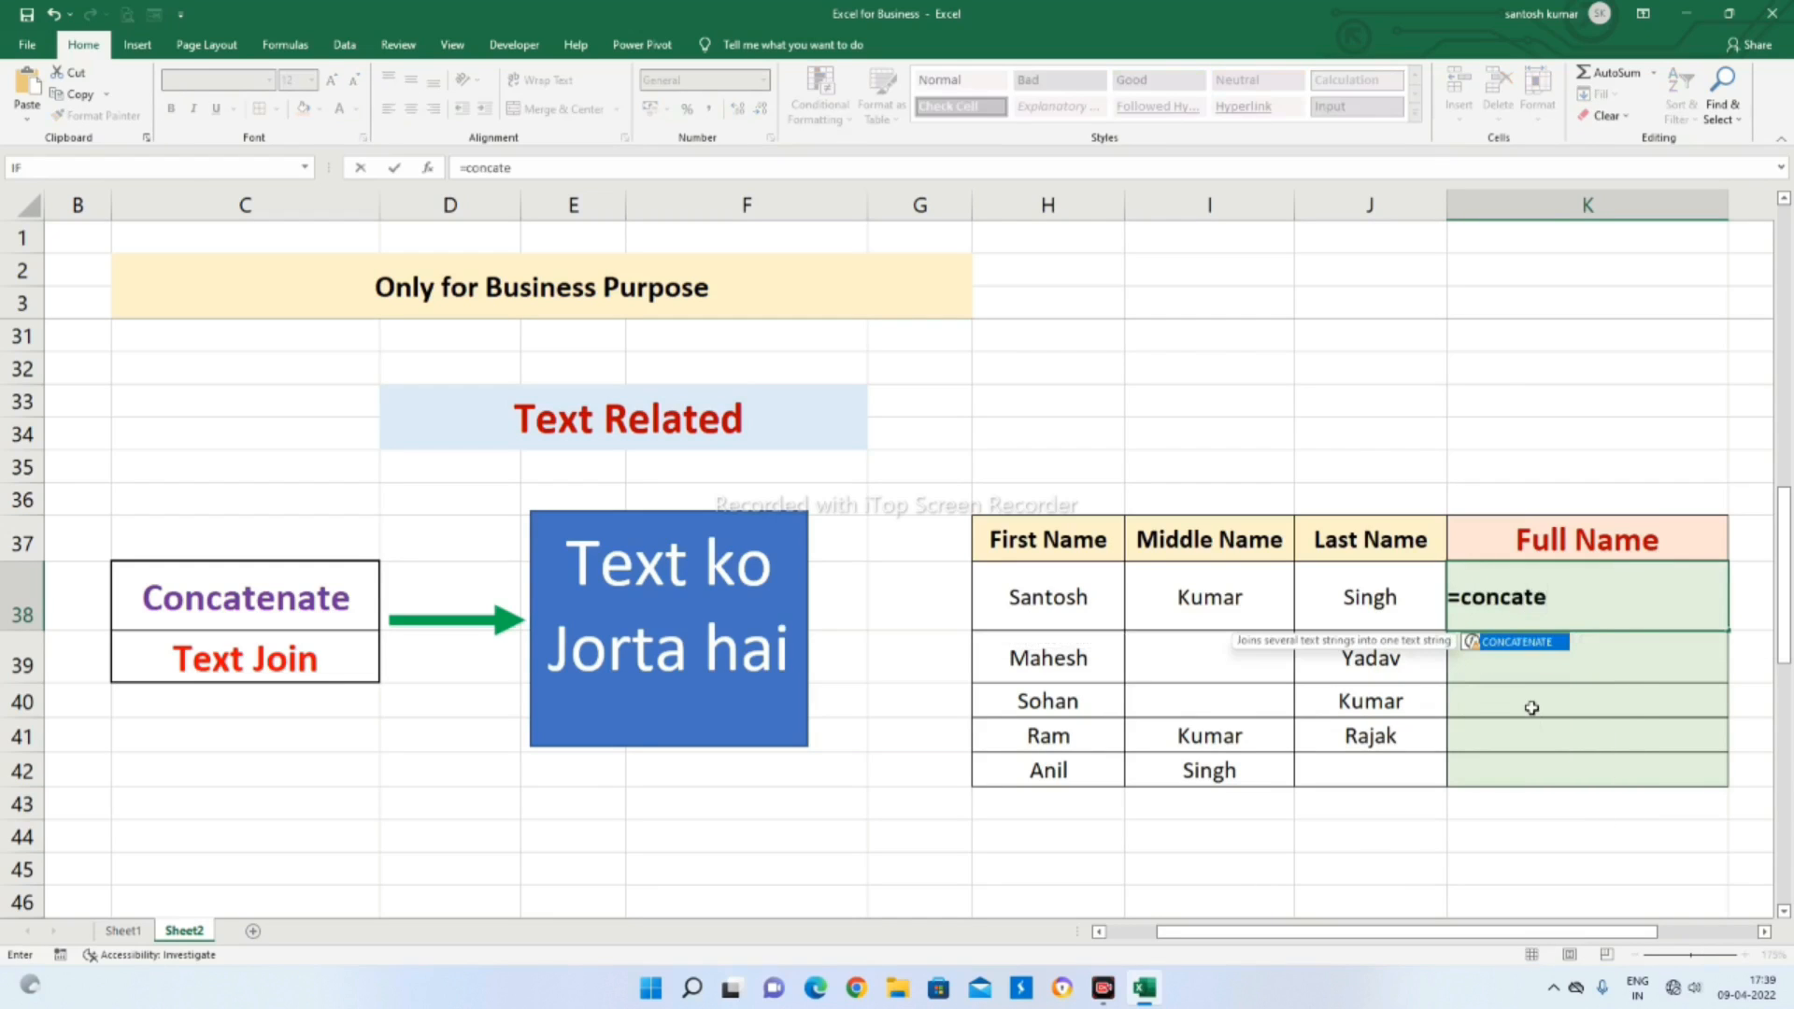
key("Tab")
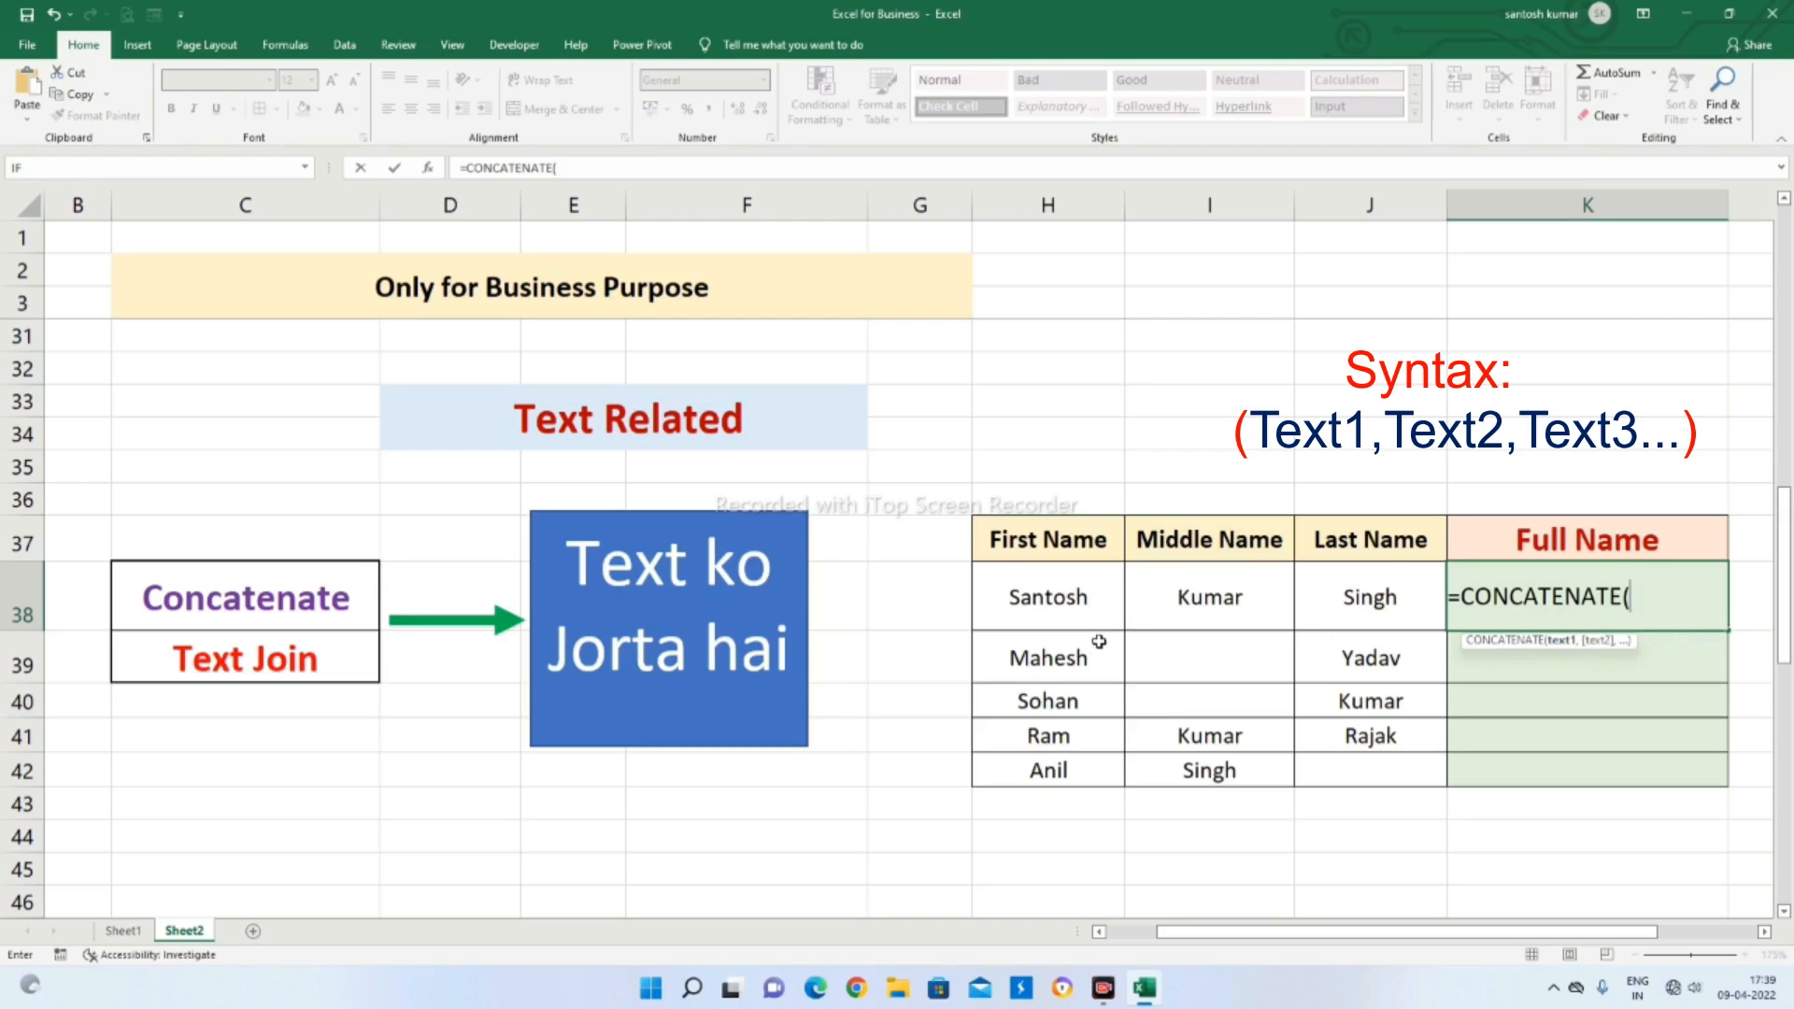
left_click(1042, 596)
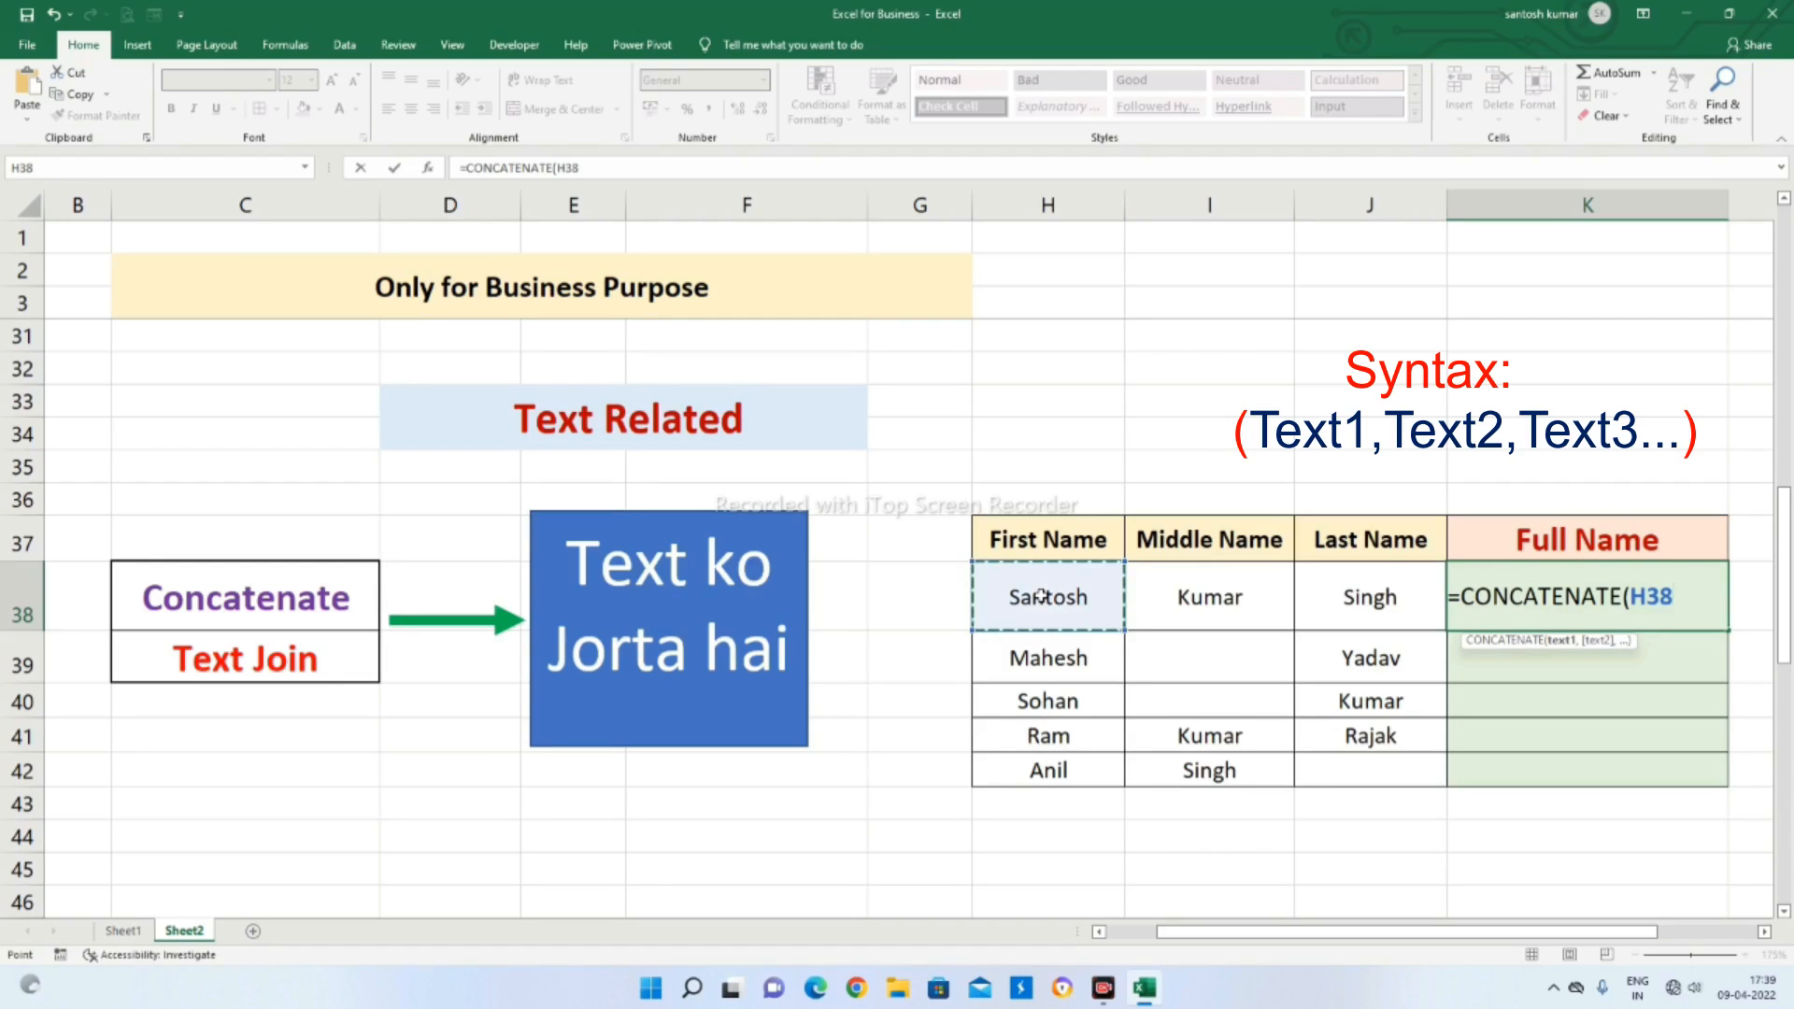
type(",")
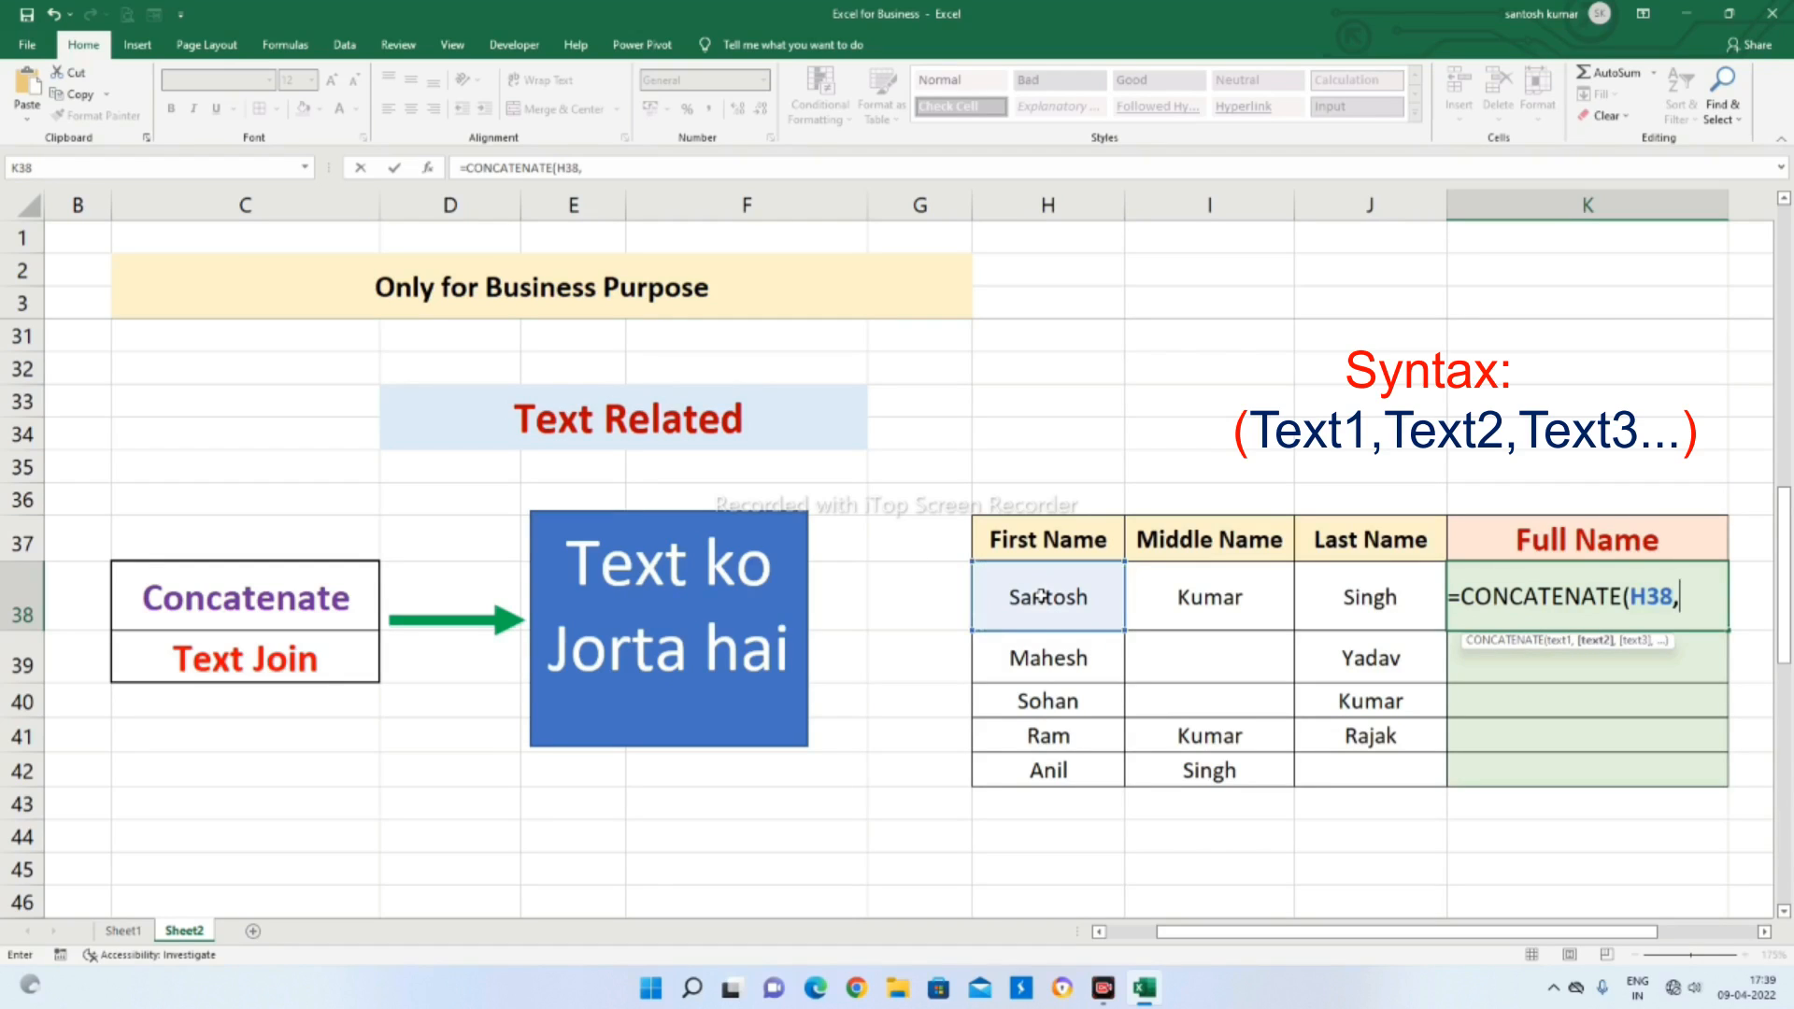
left_click(1230, 603)
type(",")
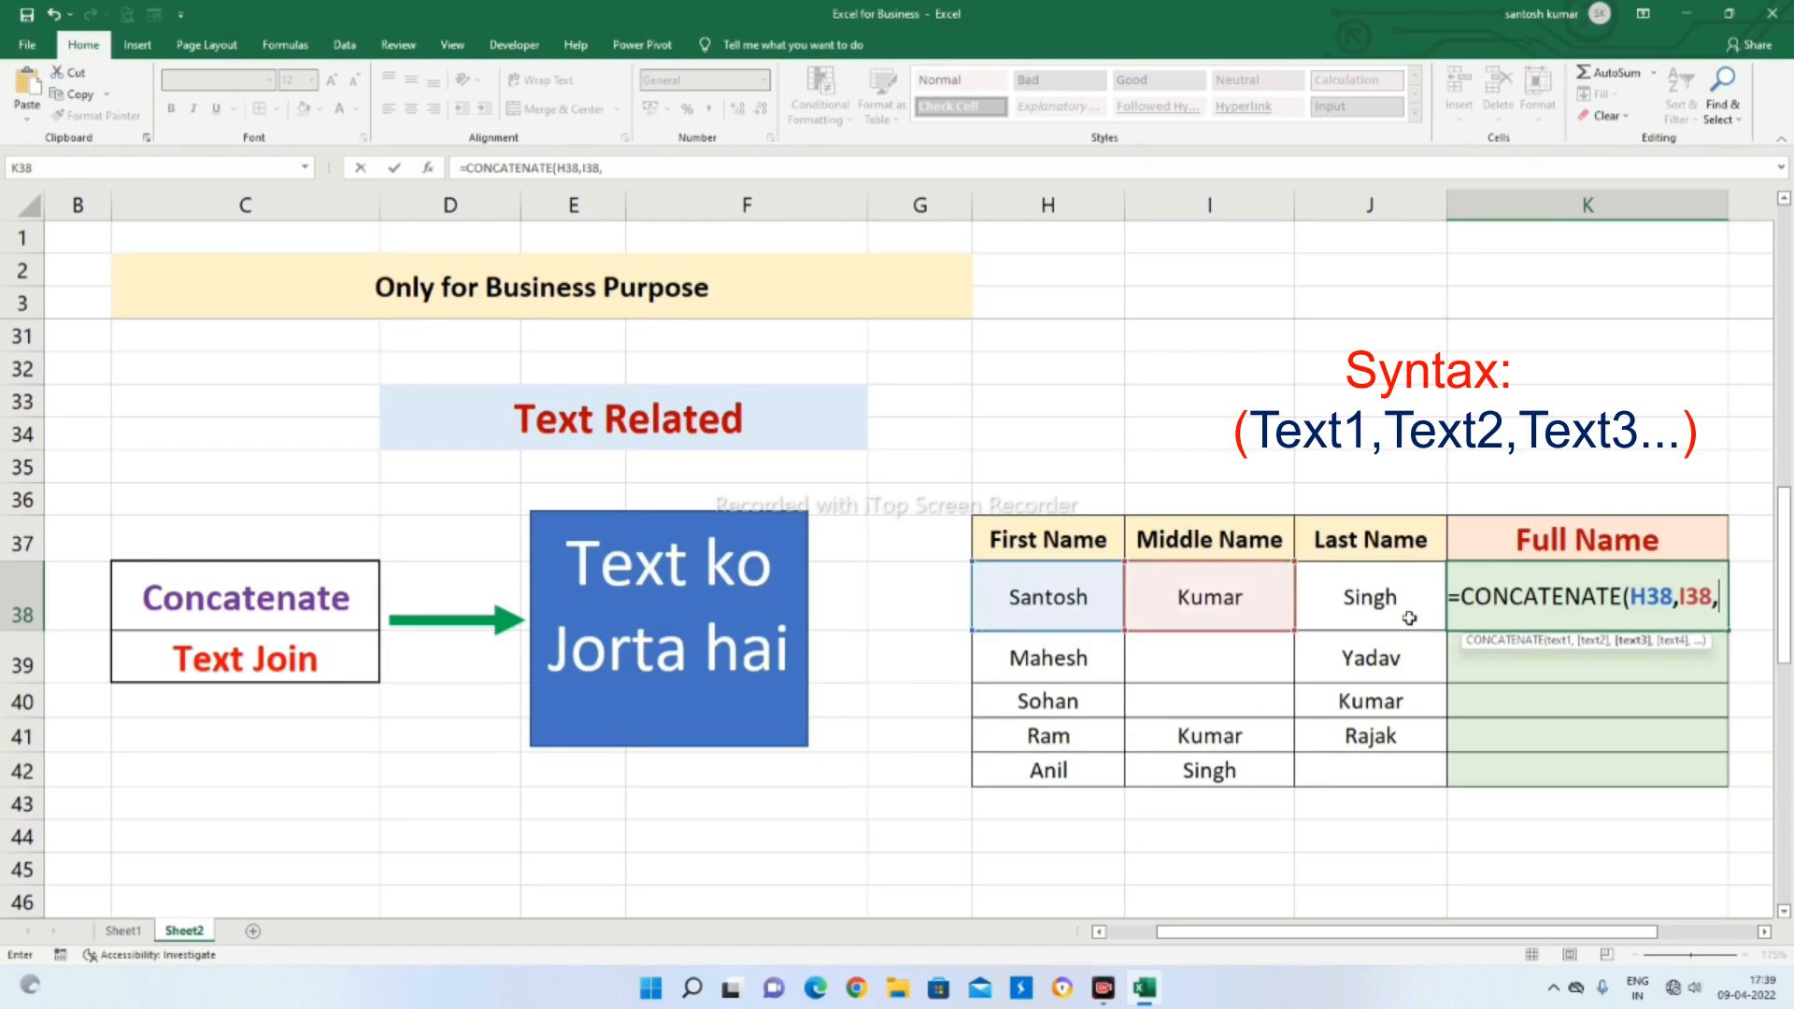
left_click(1411, 596)
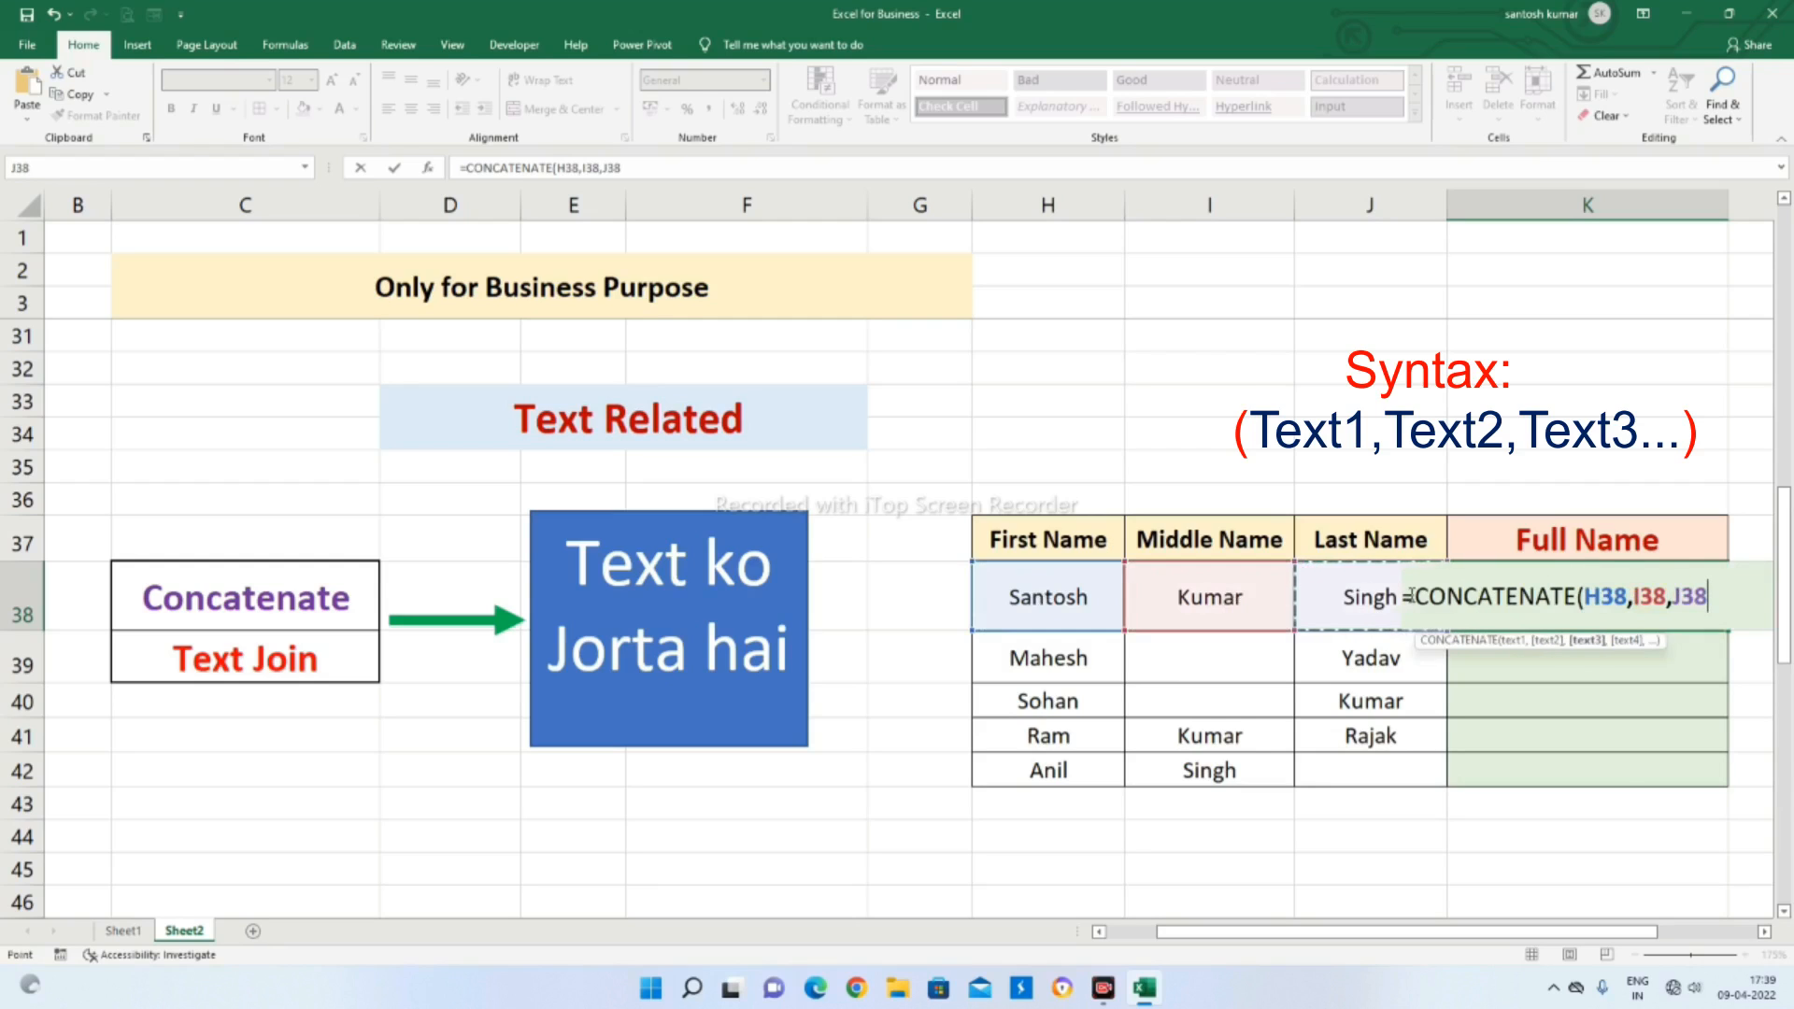
key("Return")
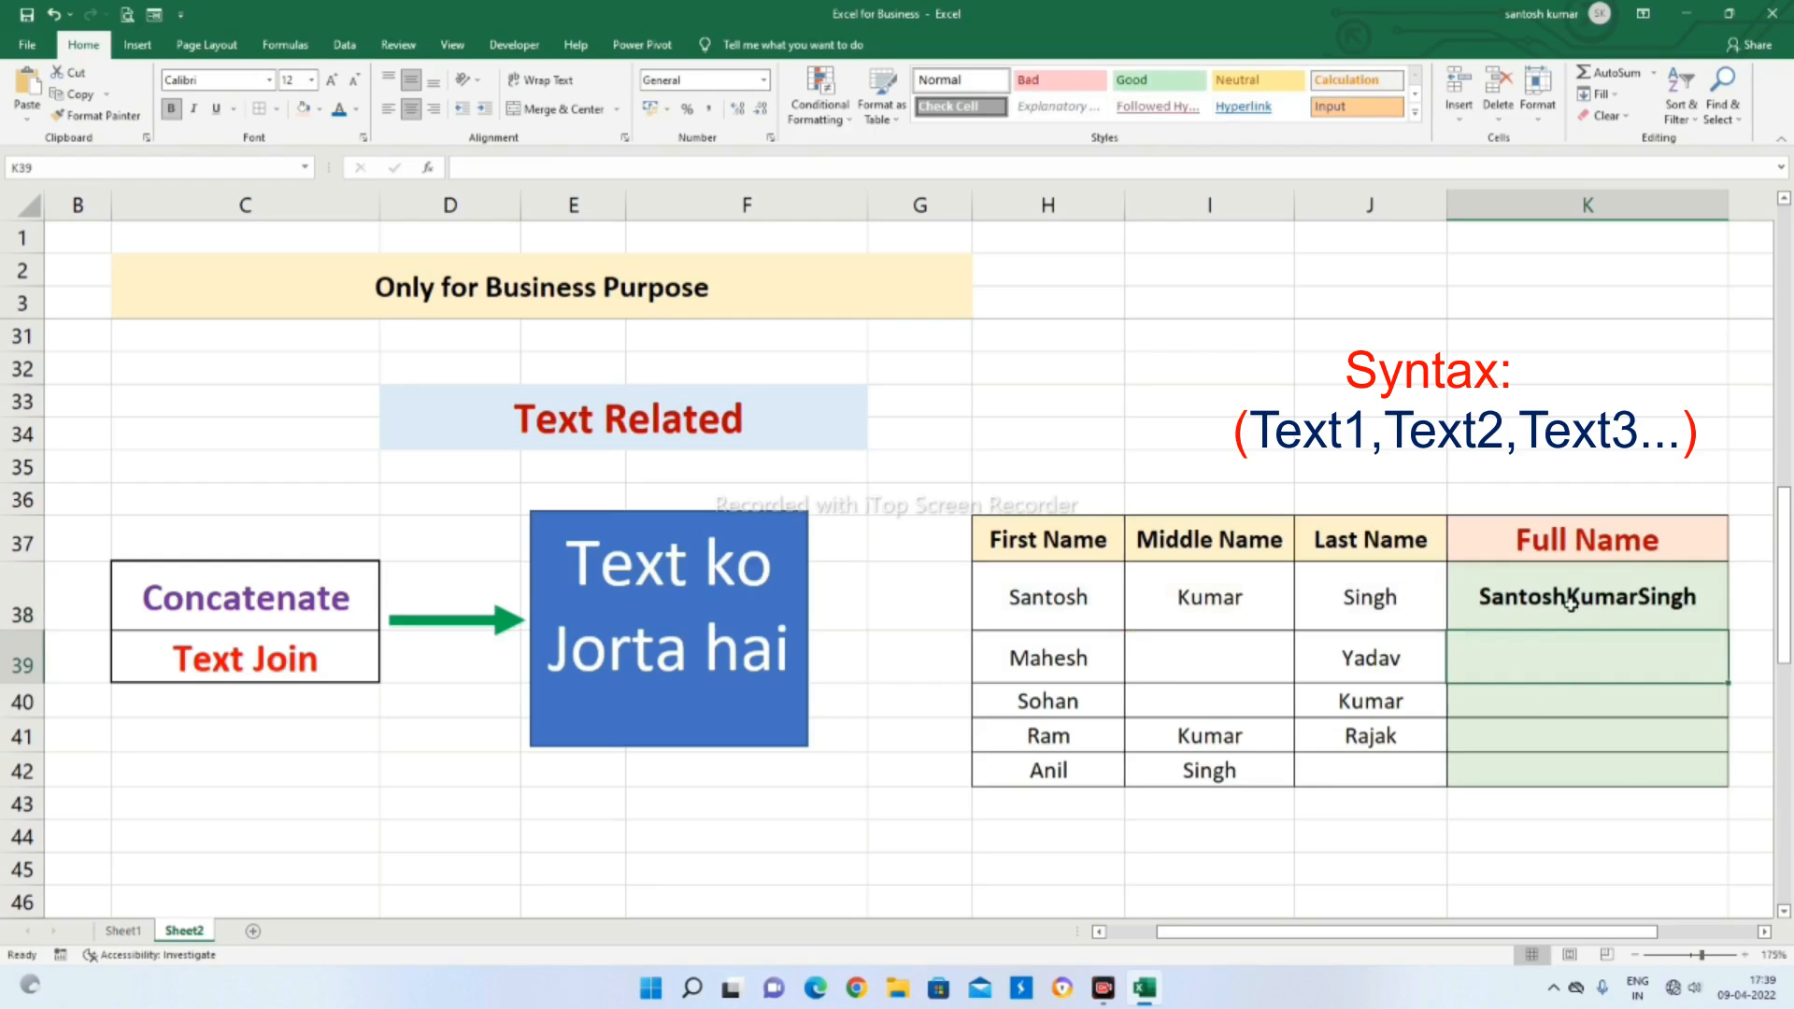
Clear K38 and begin a new CONCATENATE formula there with H38, a quoted space and I38 as its arguments
left_click(1664, 605)
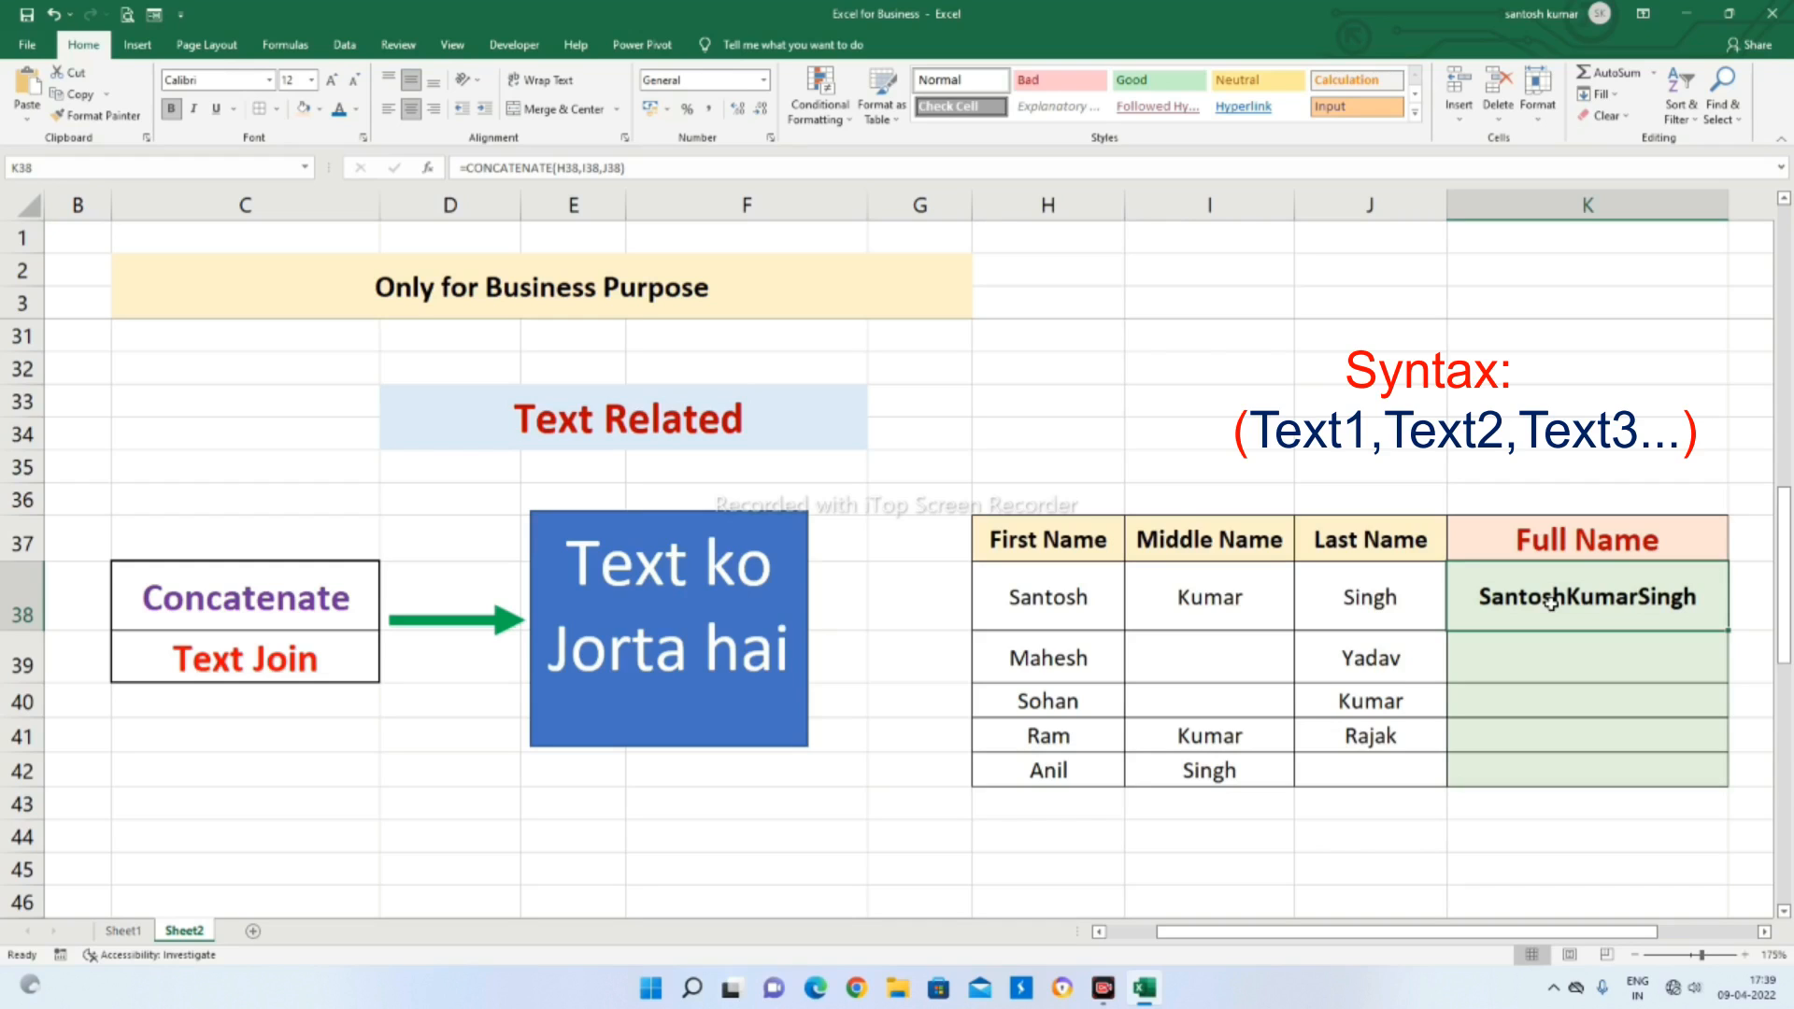
key("Delete")
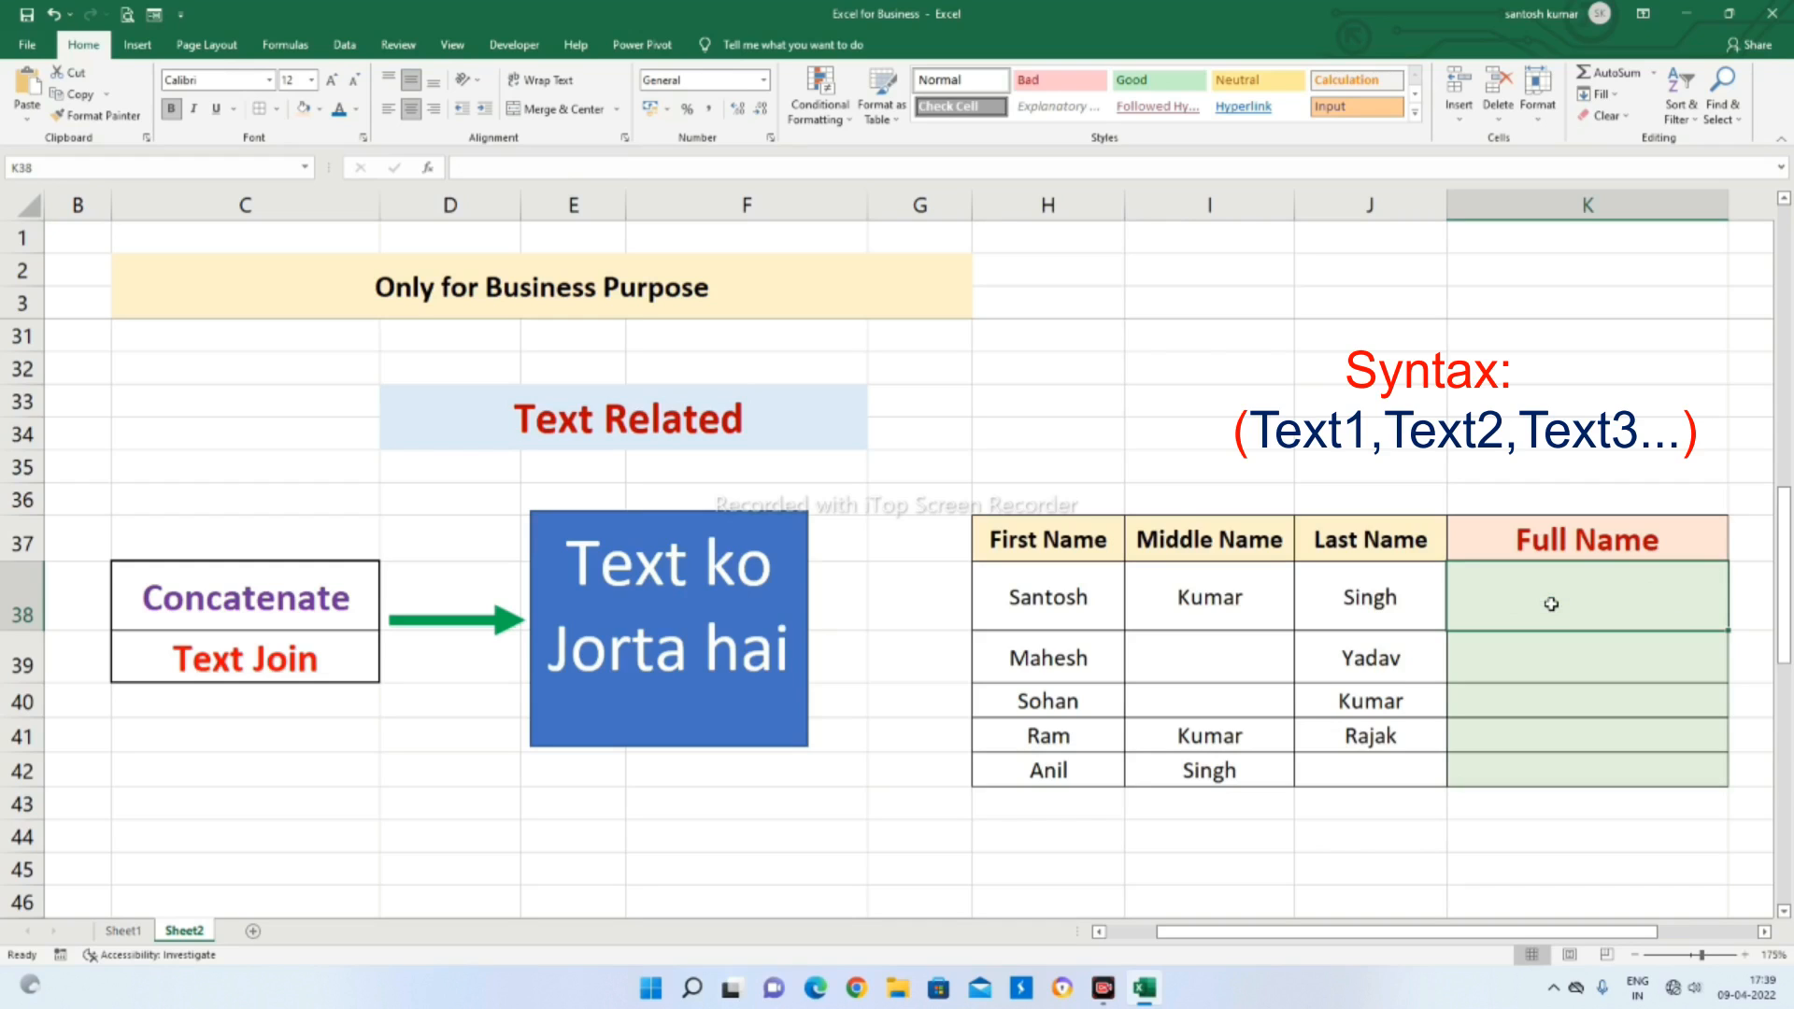
type("=con")
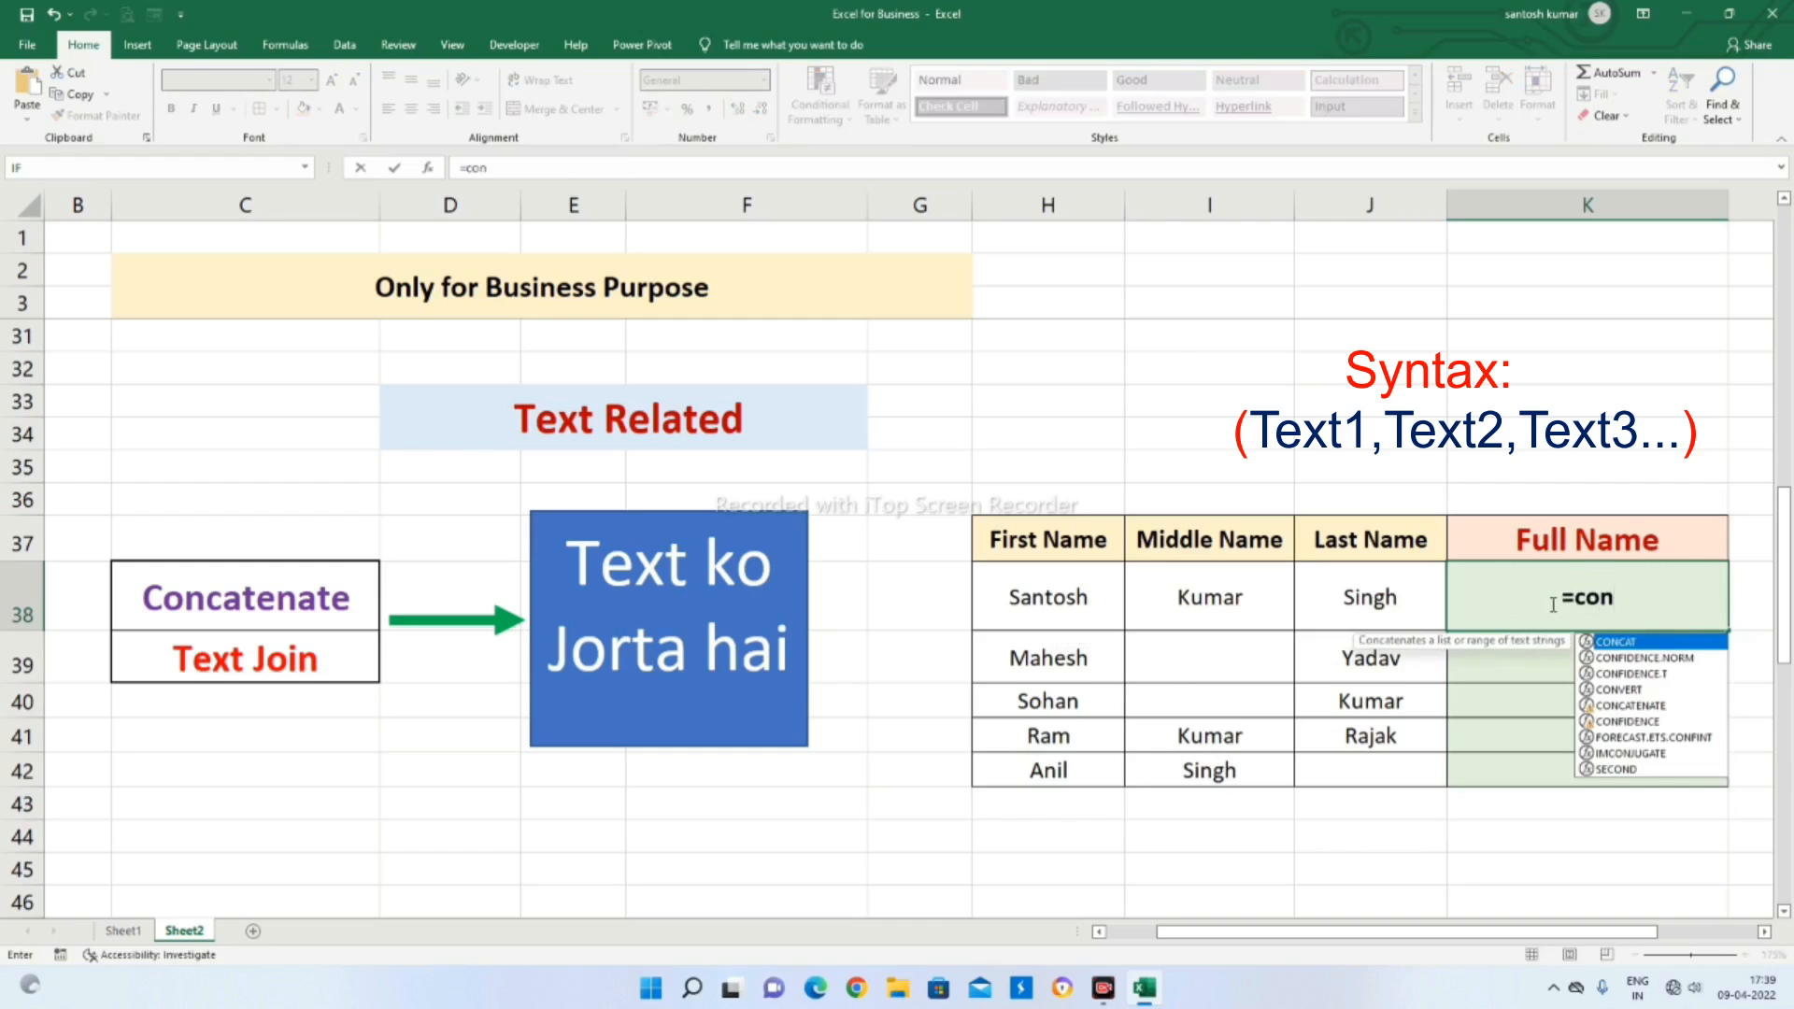
type("cate")
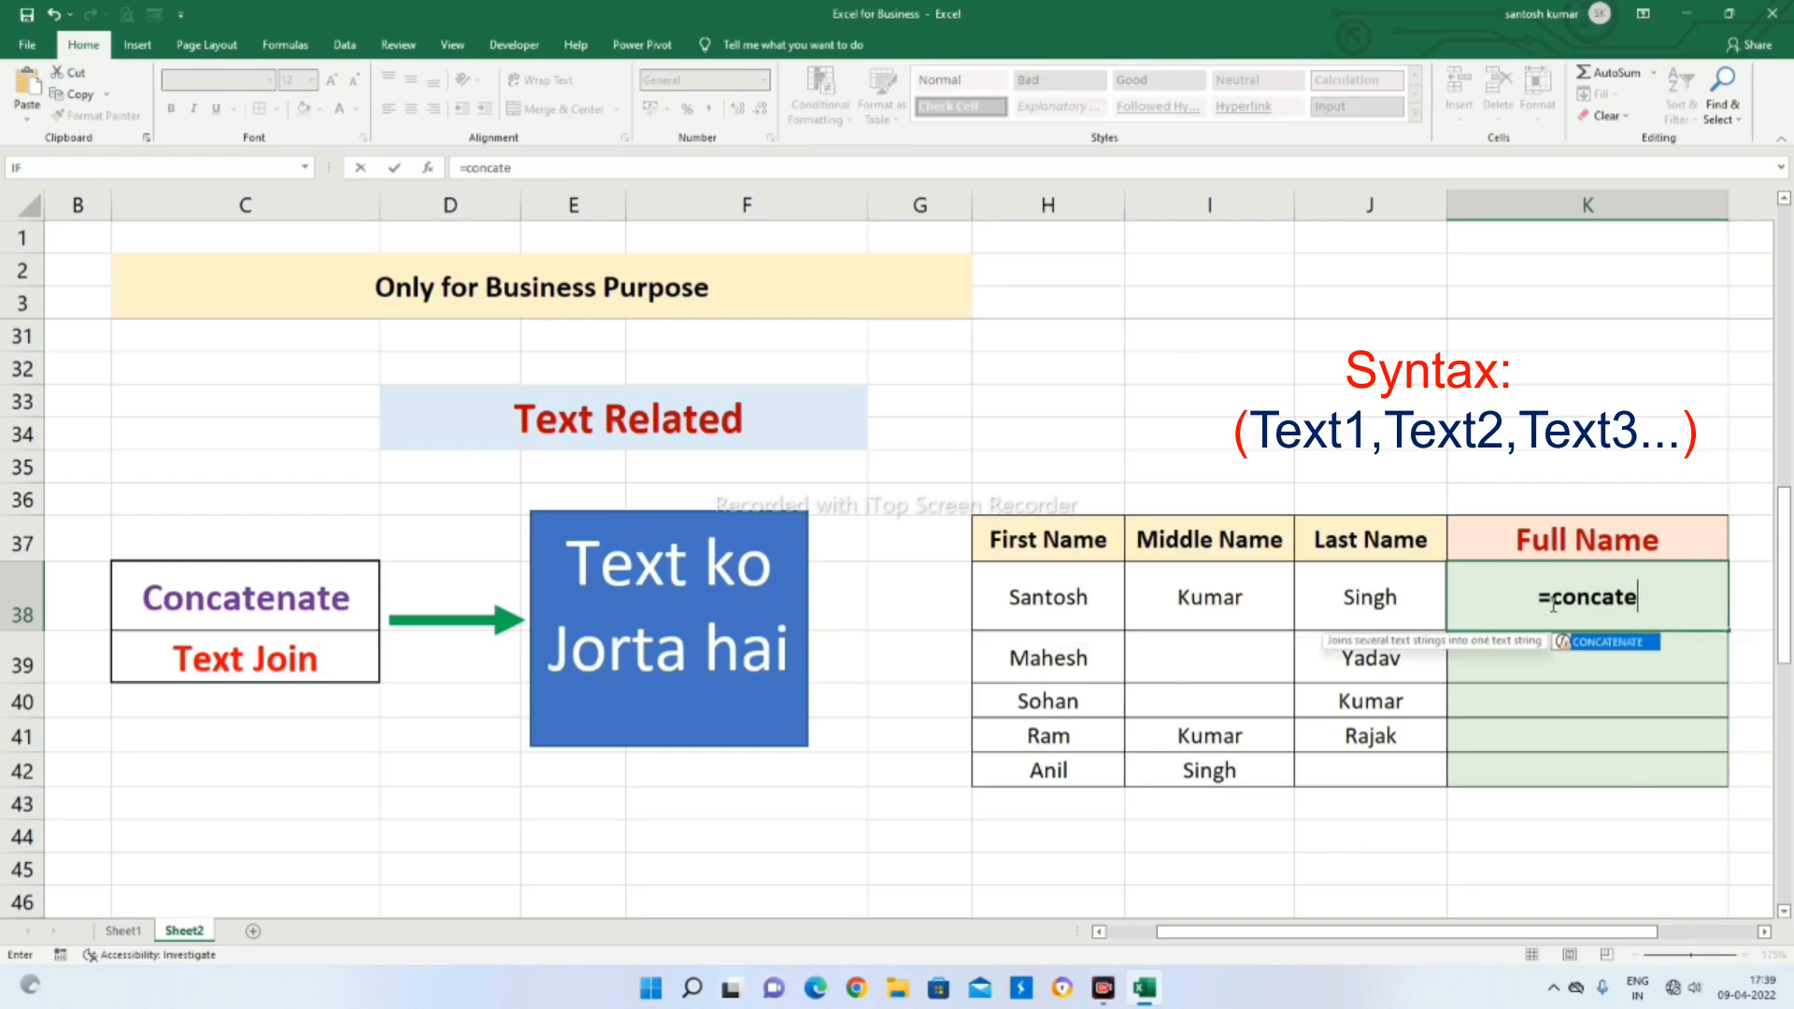
key("Tab")
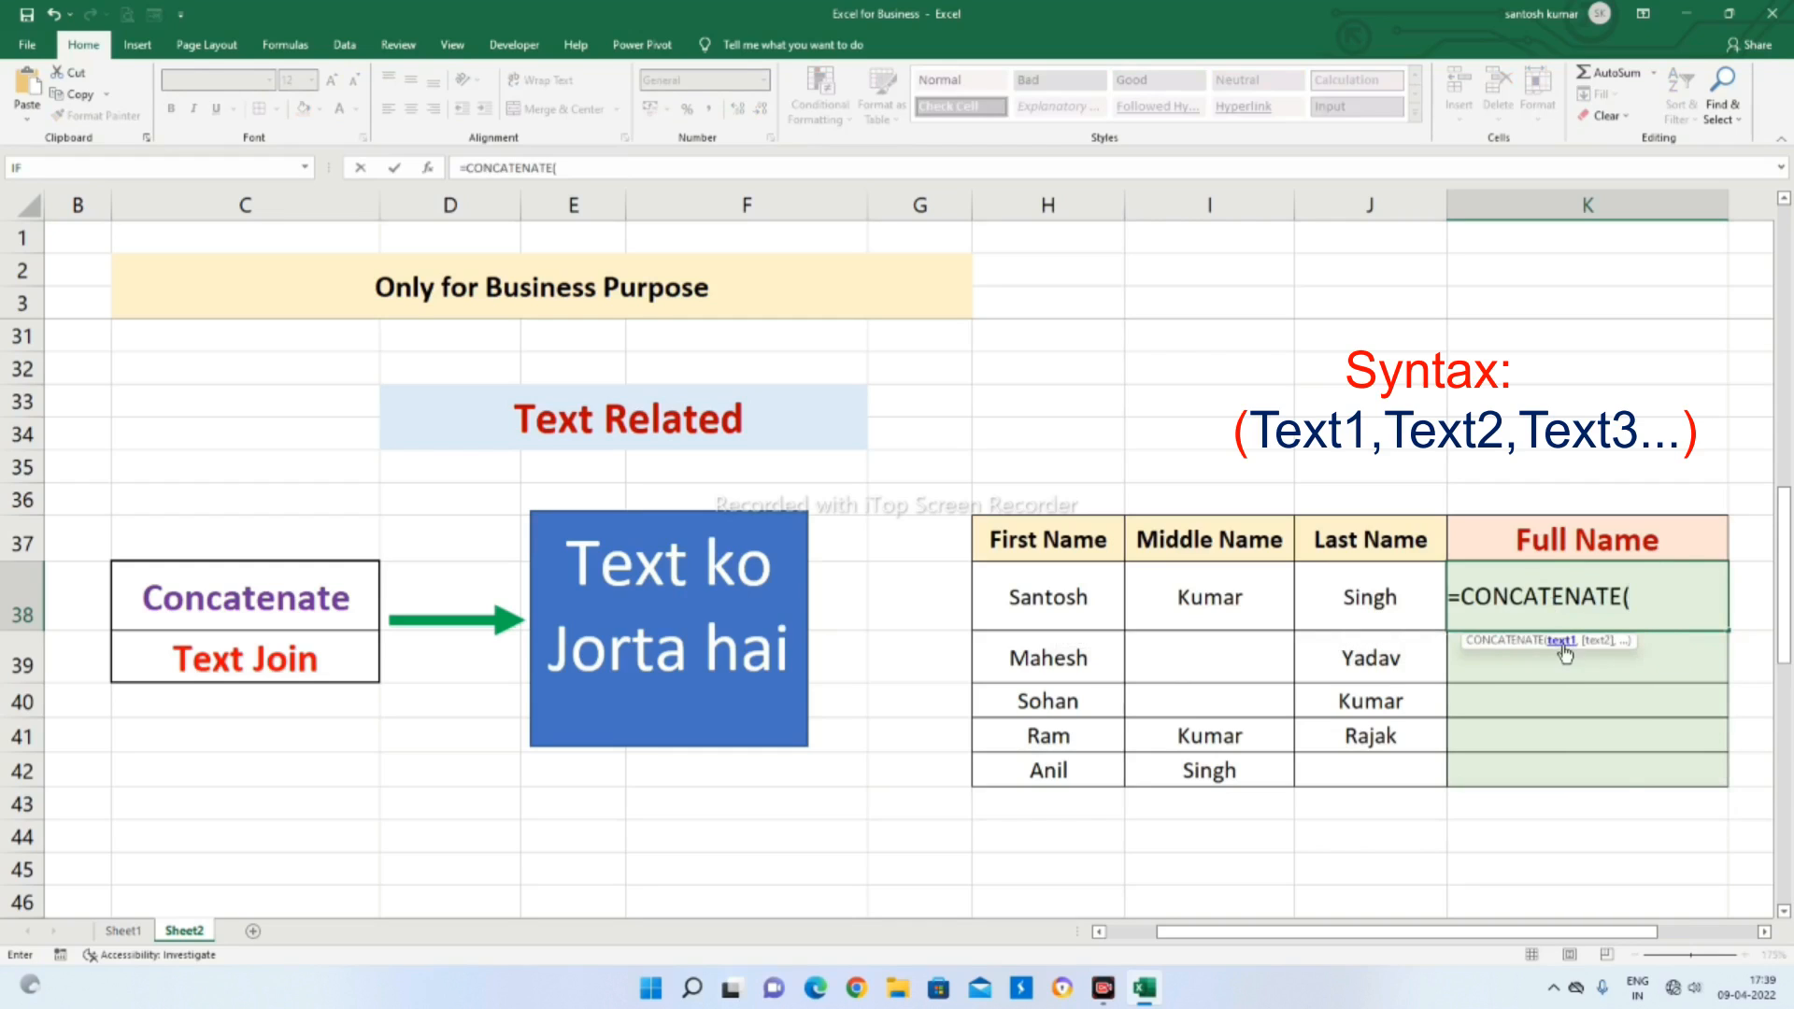
left_click(1048, 609)
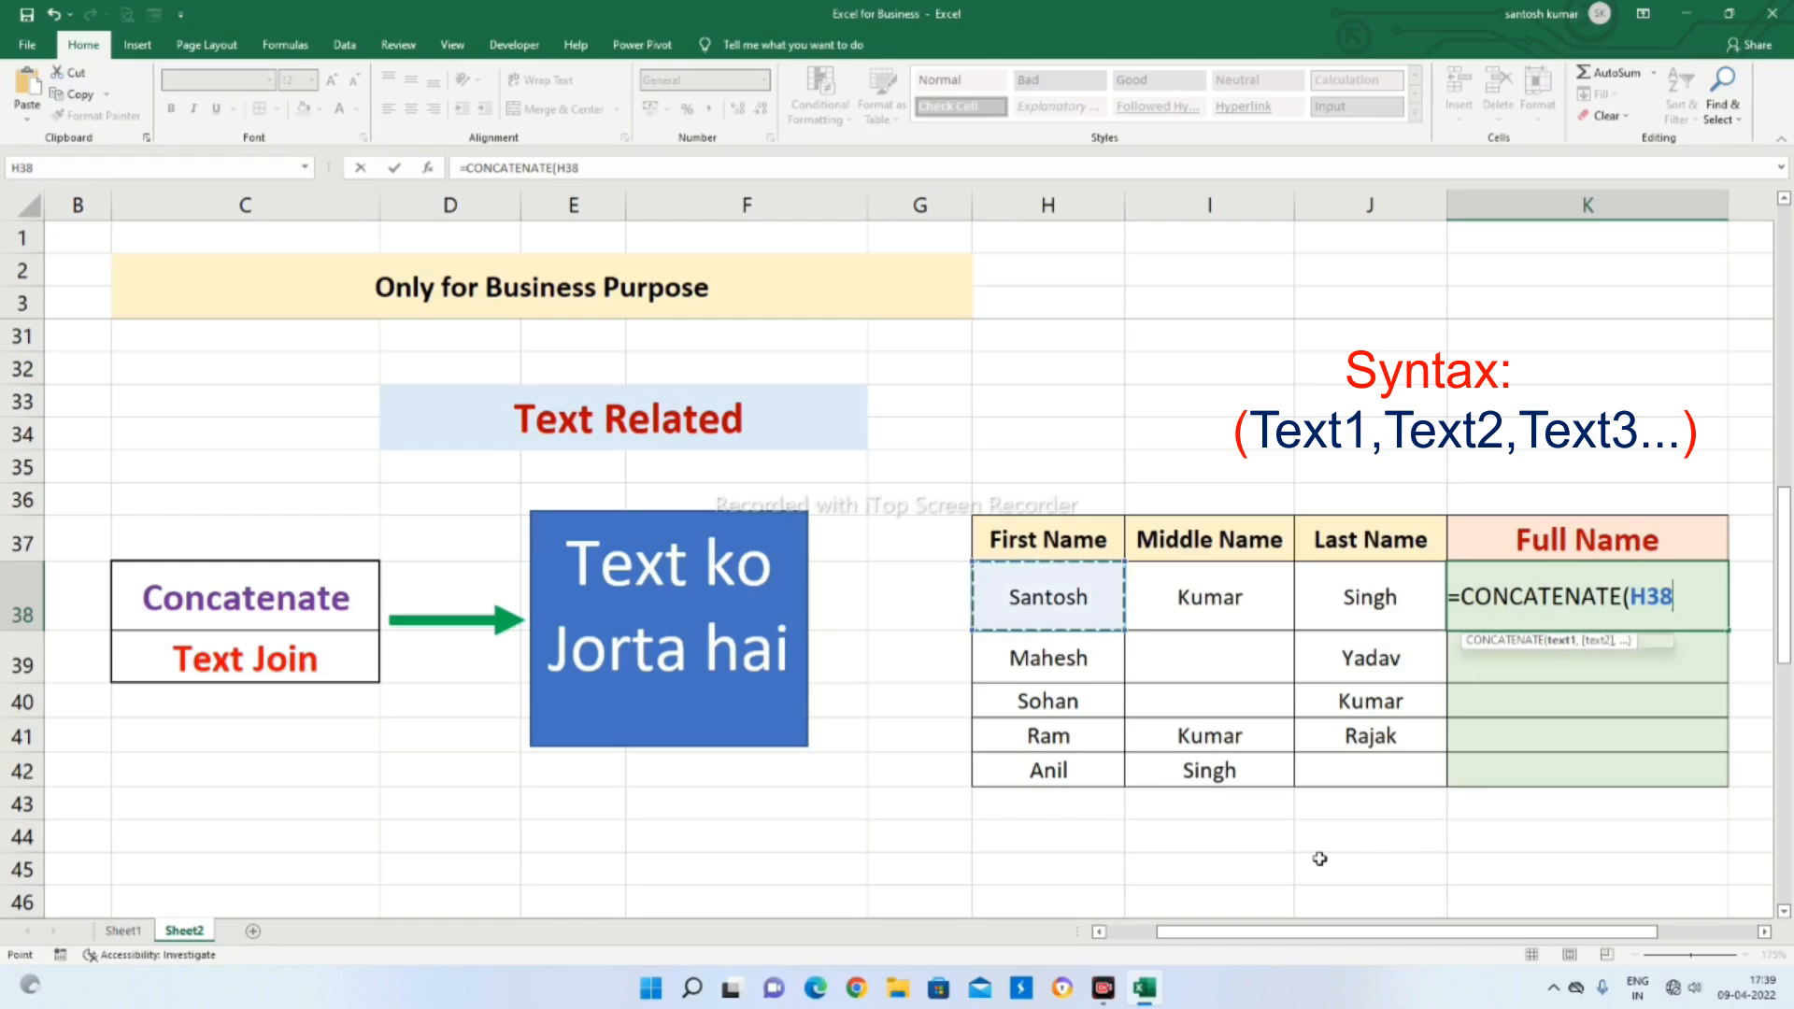
type(",")
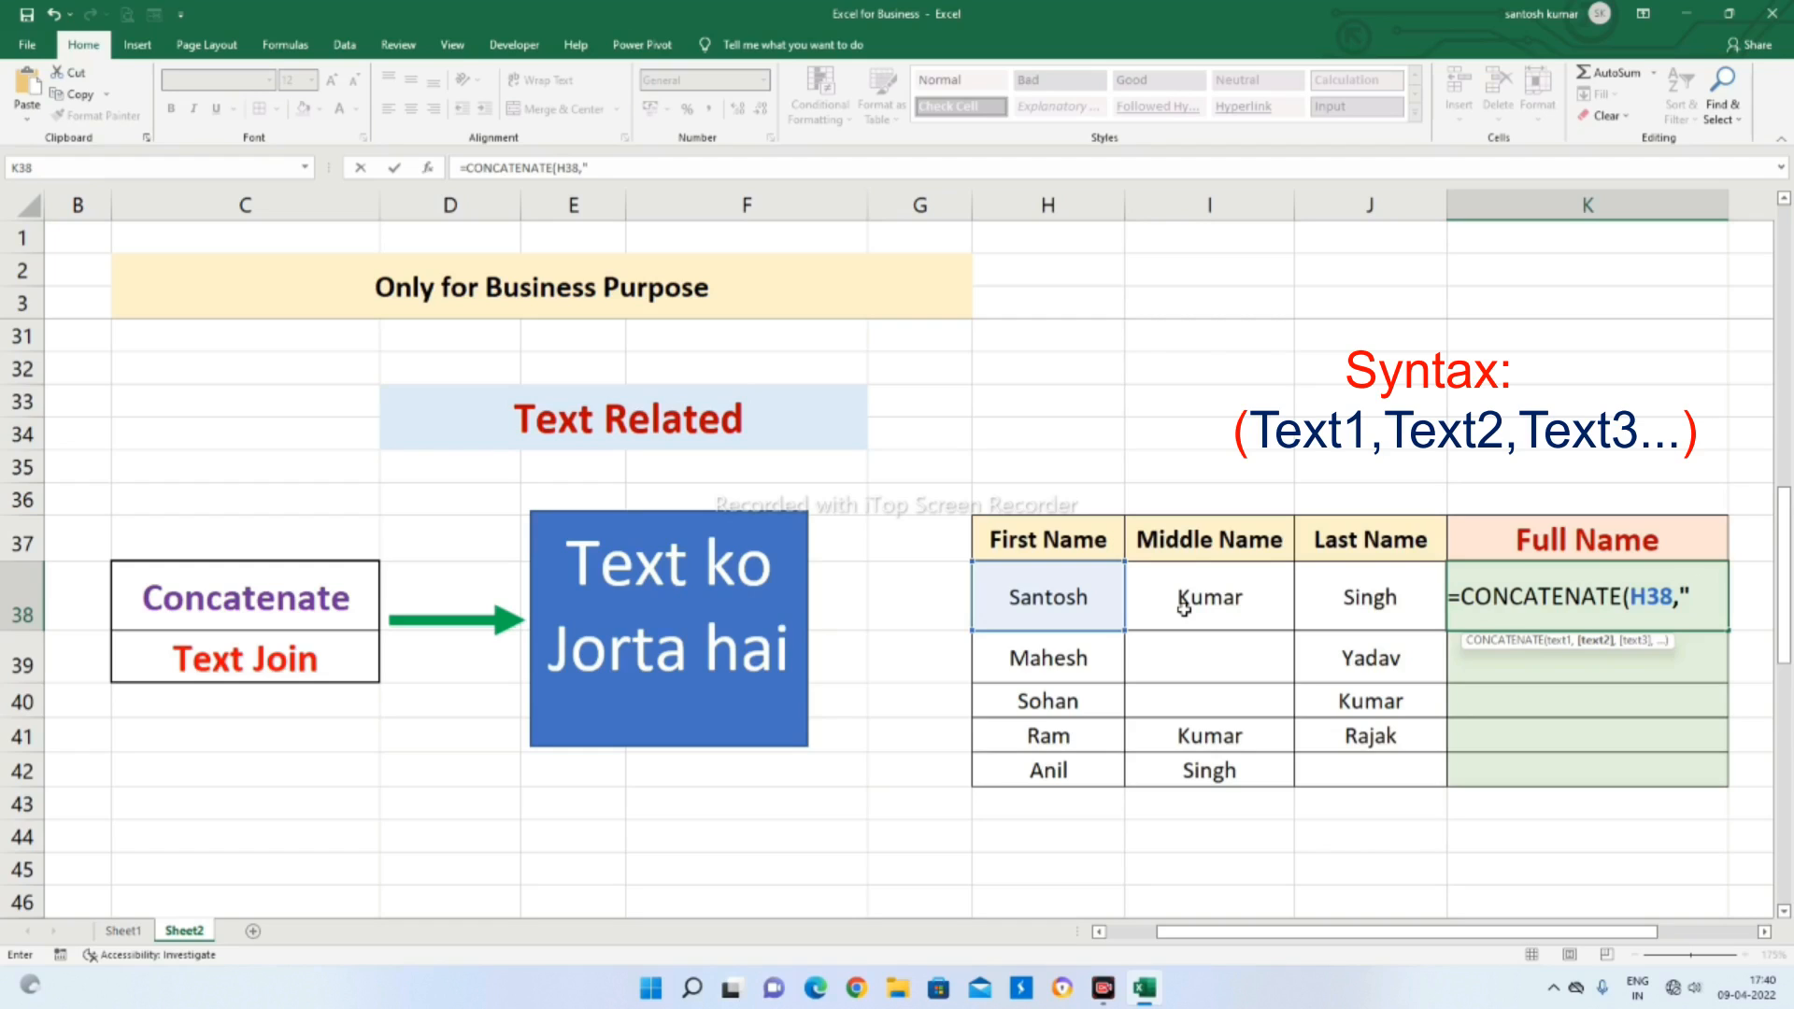
type("\"")
left_click(1693, 599)
left_click(1709, 598)
type(",")
left_click(1211, 603)
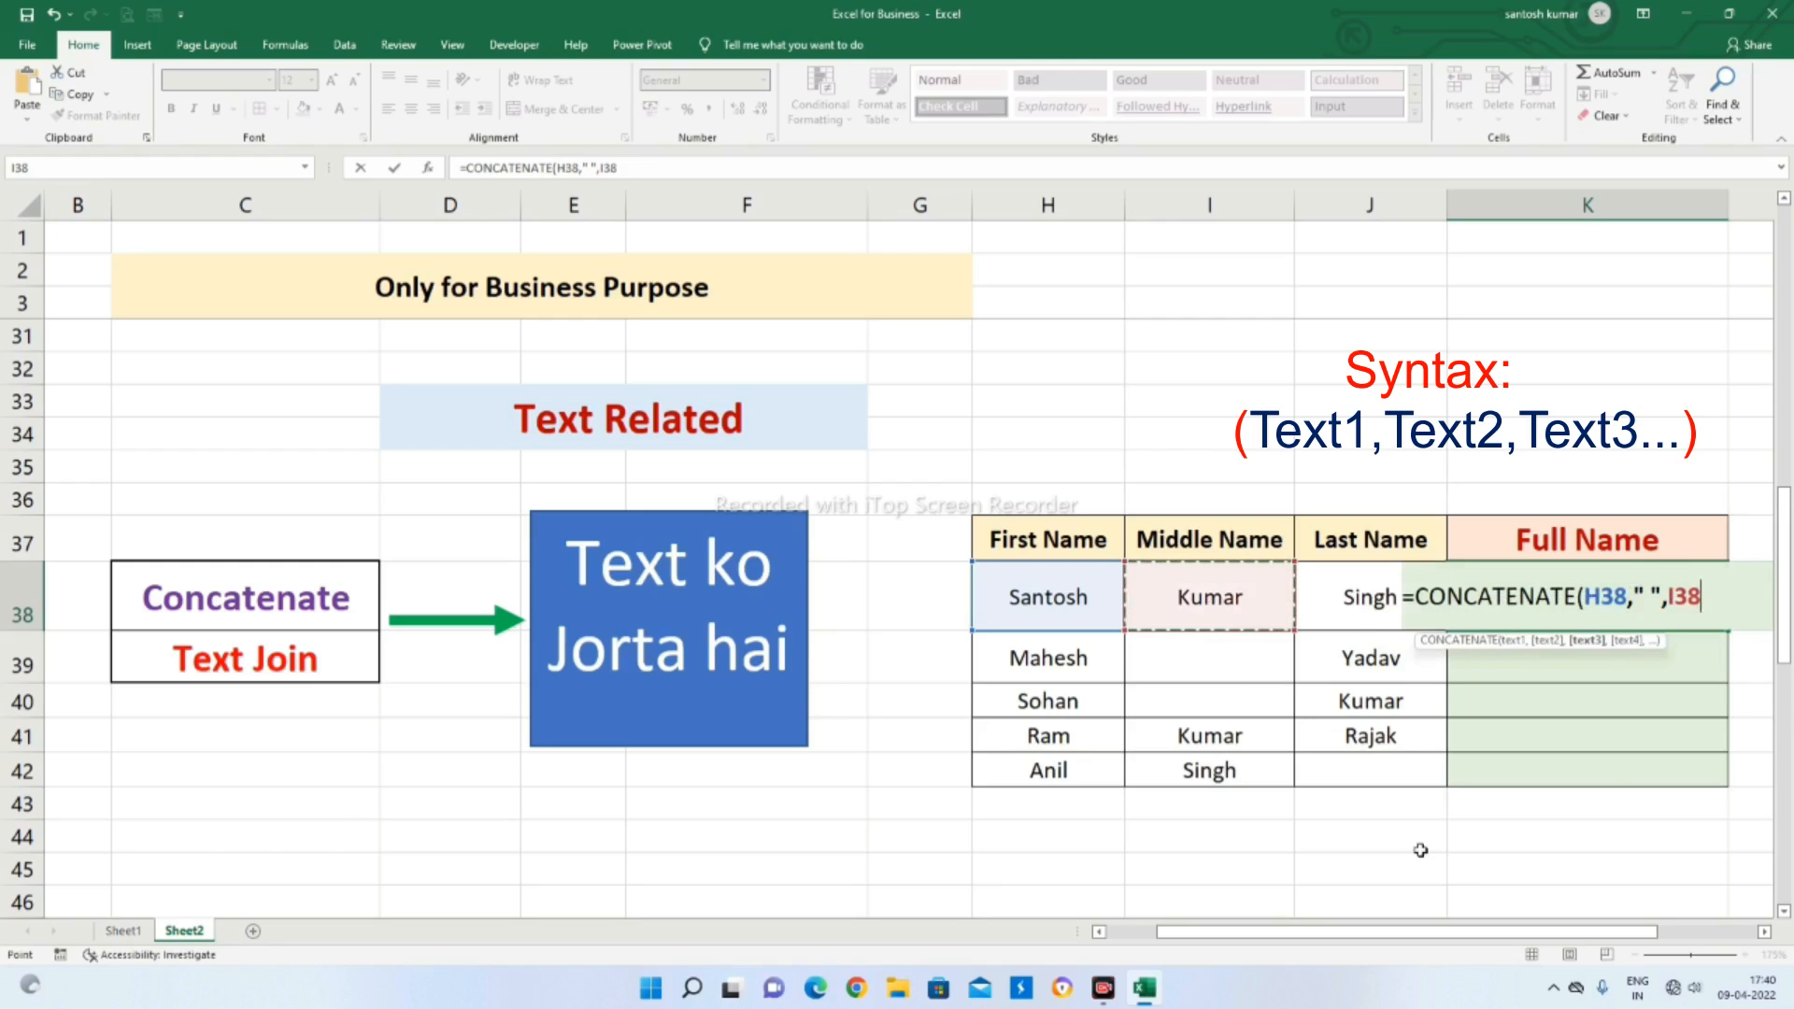
Complete the K38 formula as =CONCATENATE(H38," ",I38," ",J38) by adding another quoted space and the last name
type(",")
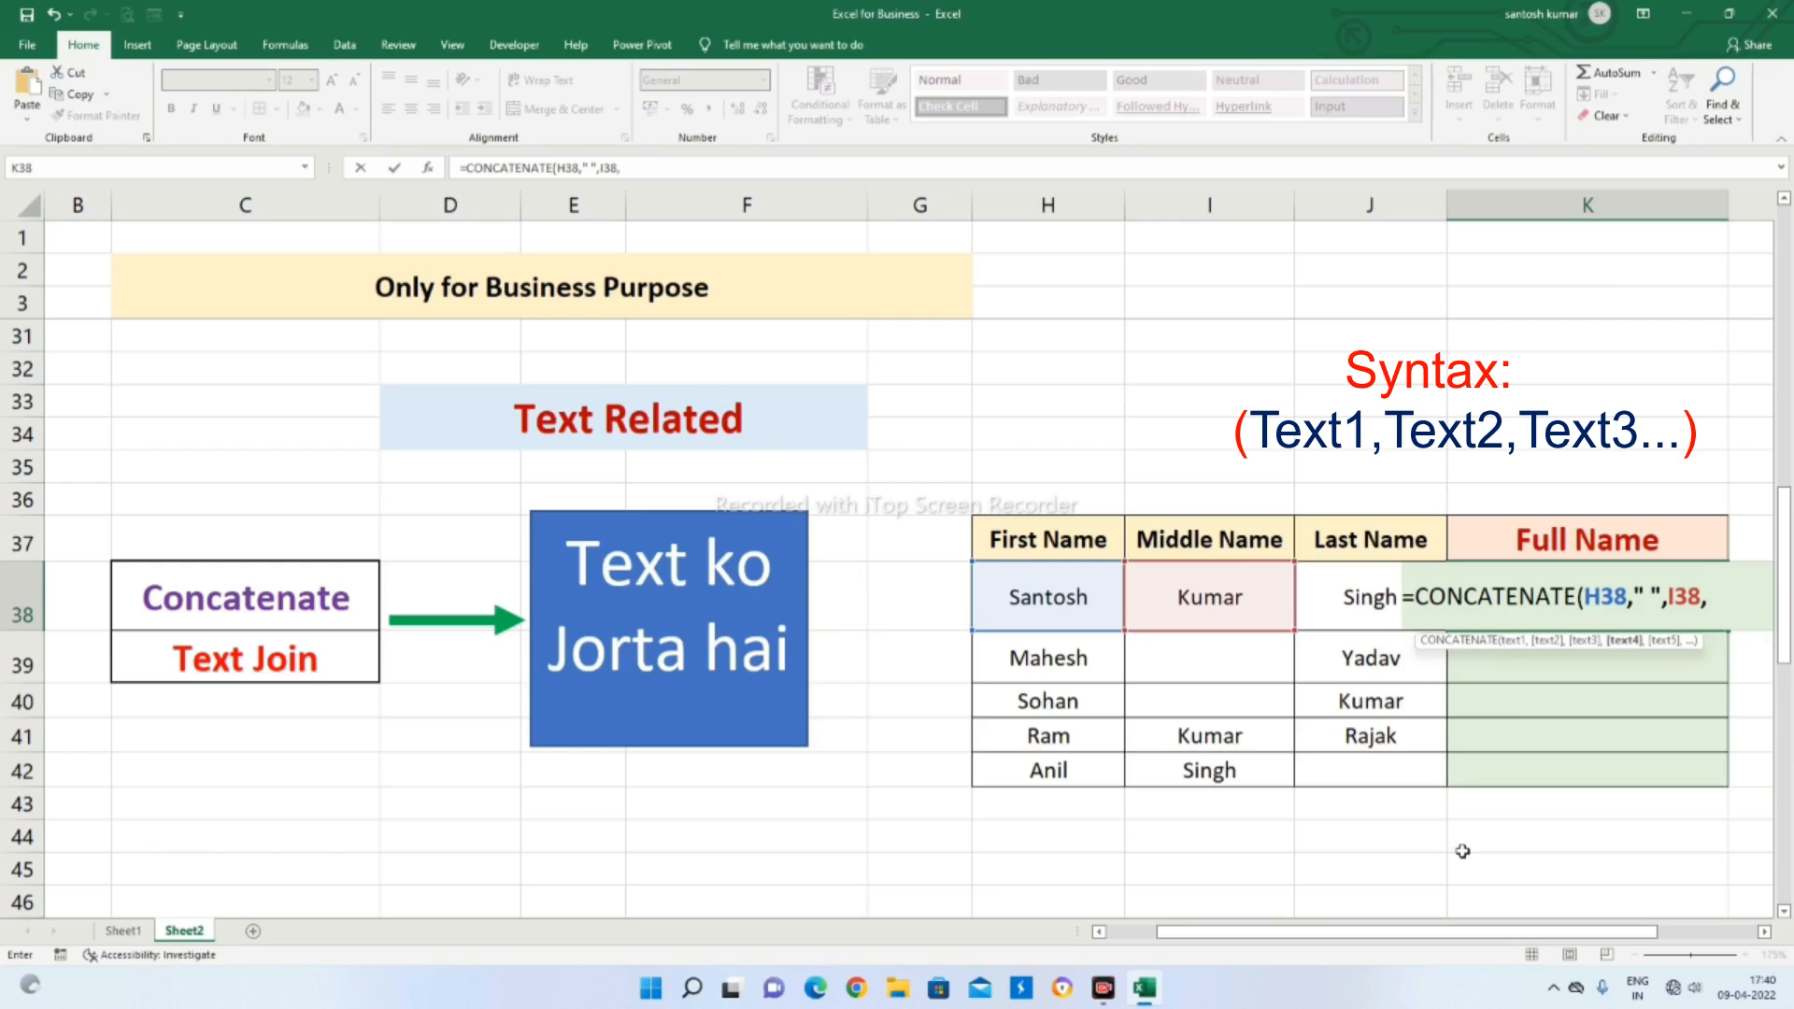
type("\" \",")
left_click(1344, 617)
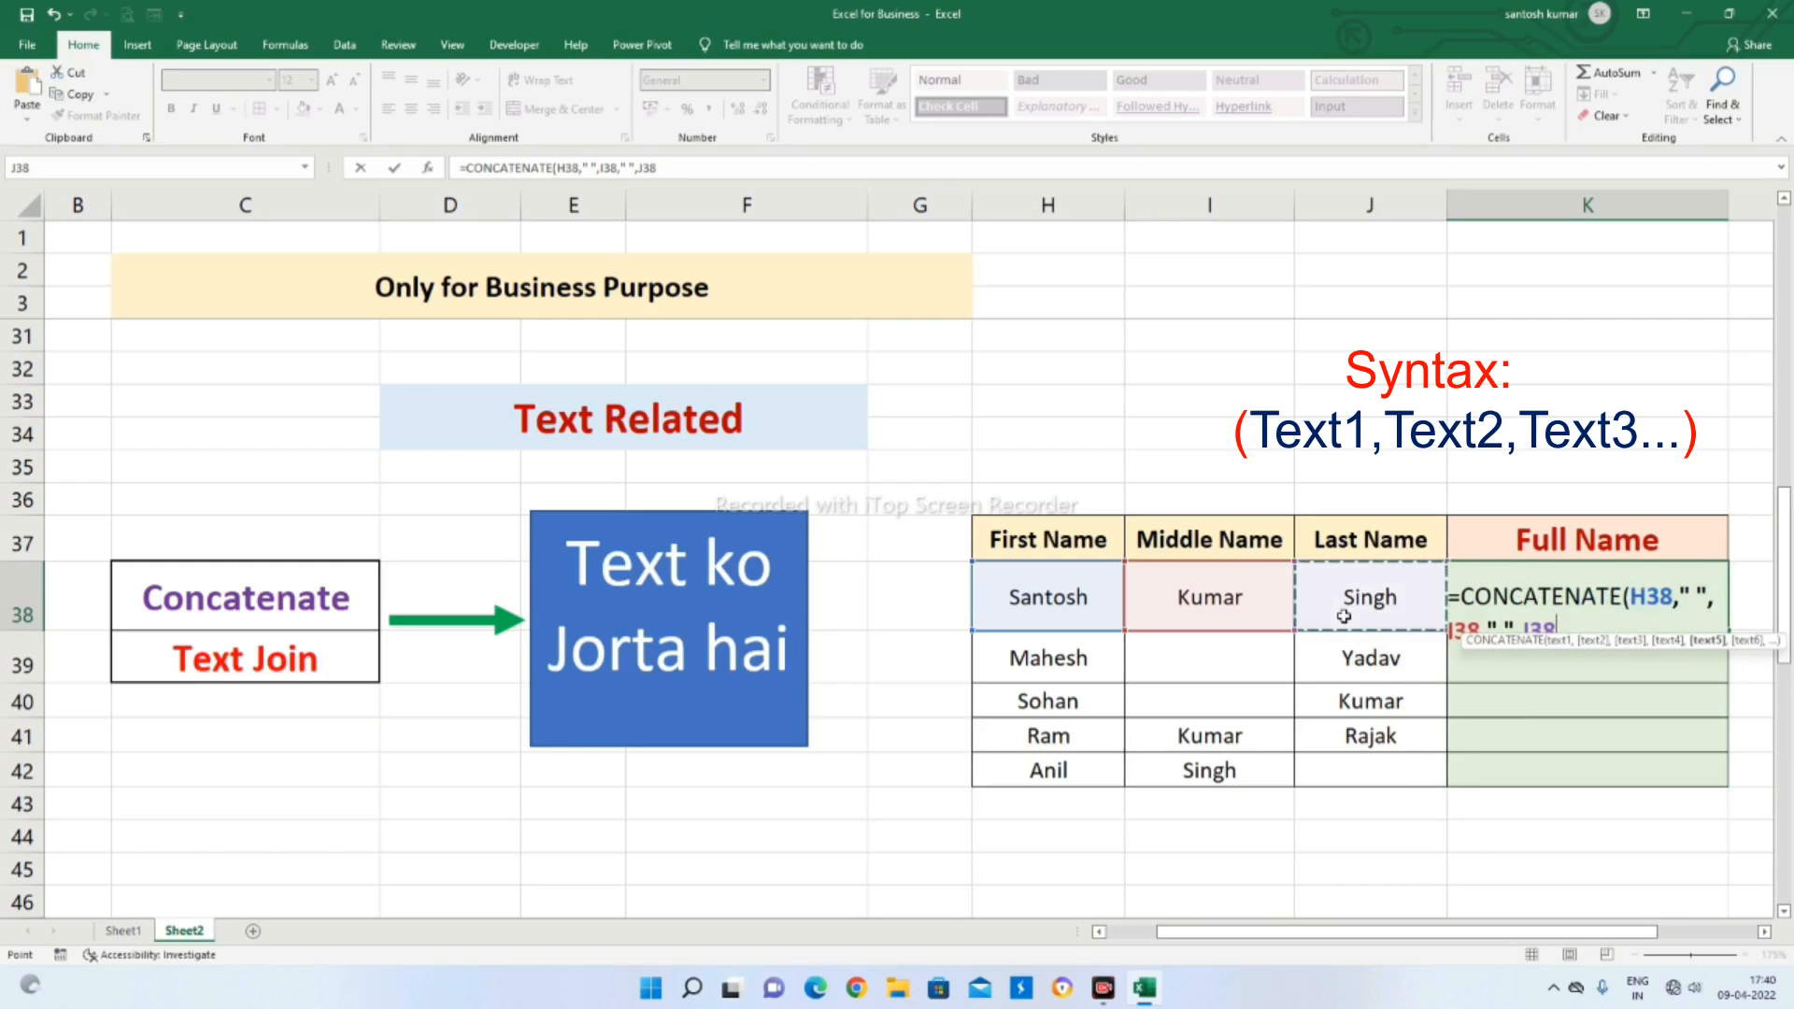
key("Return")
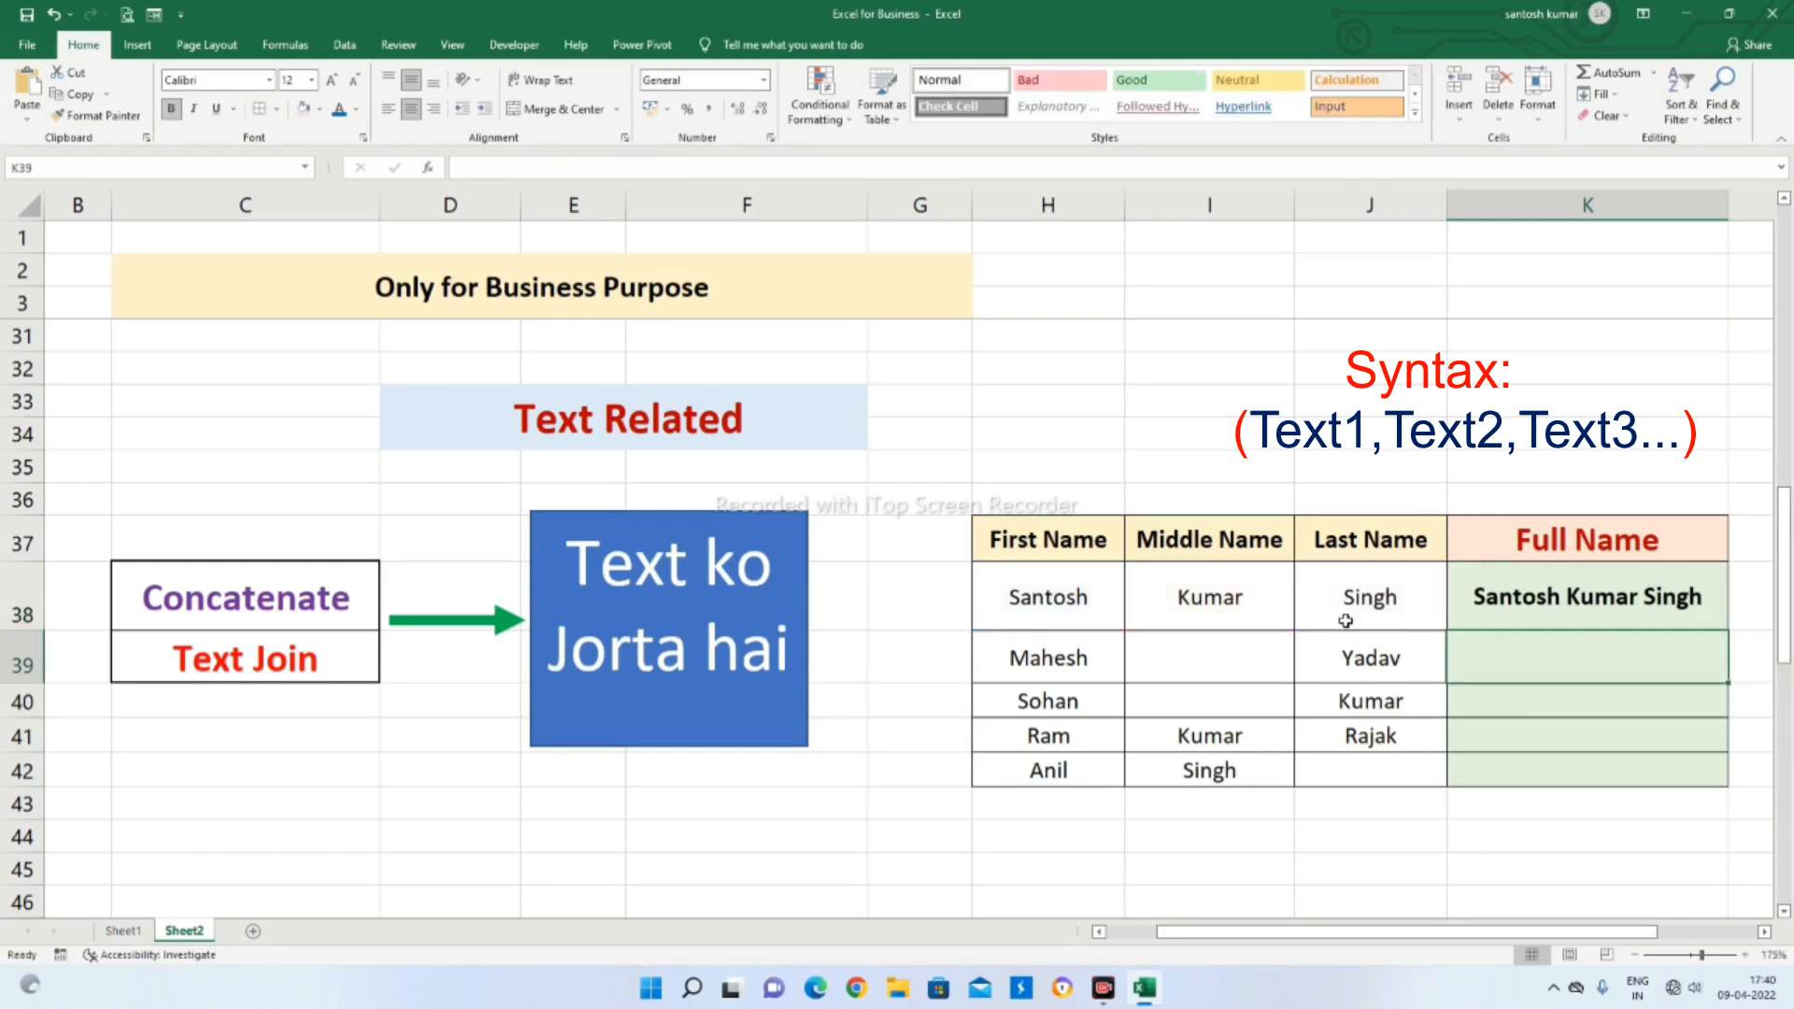
Review the arguments of the K38 formula, and copy it down the Full Name column through K42
left_click(1621, 606)
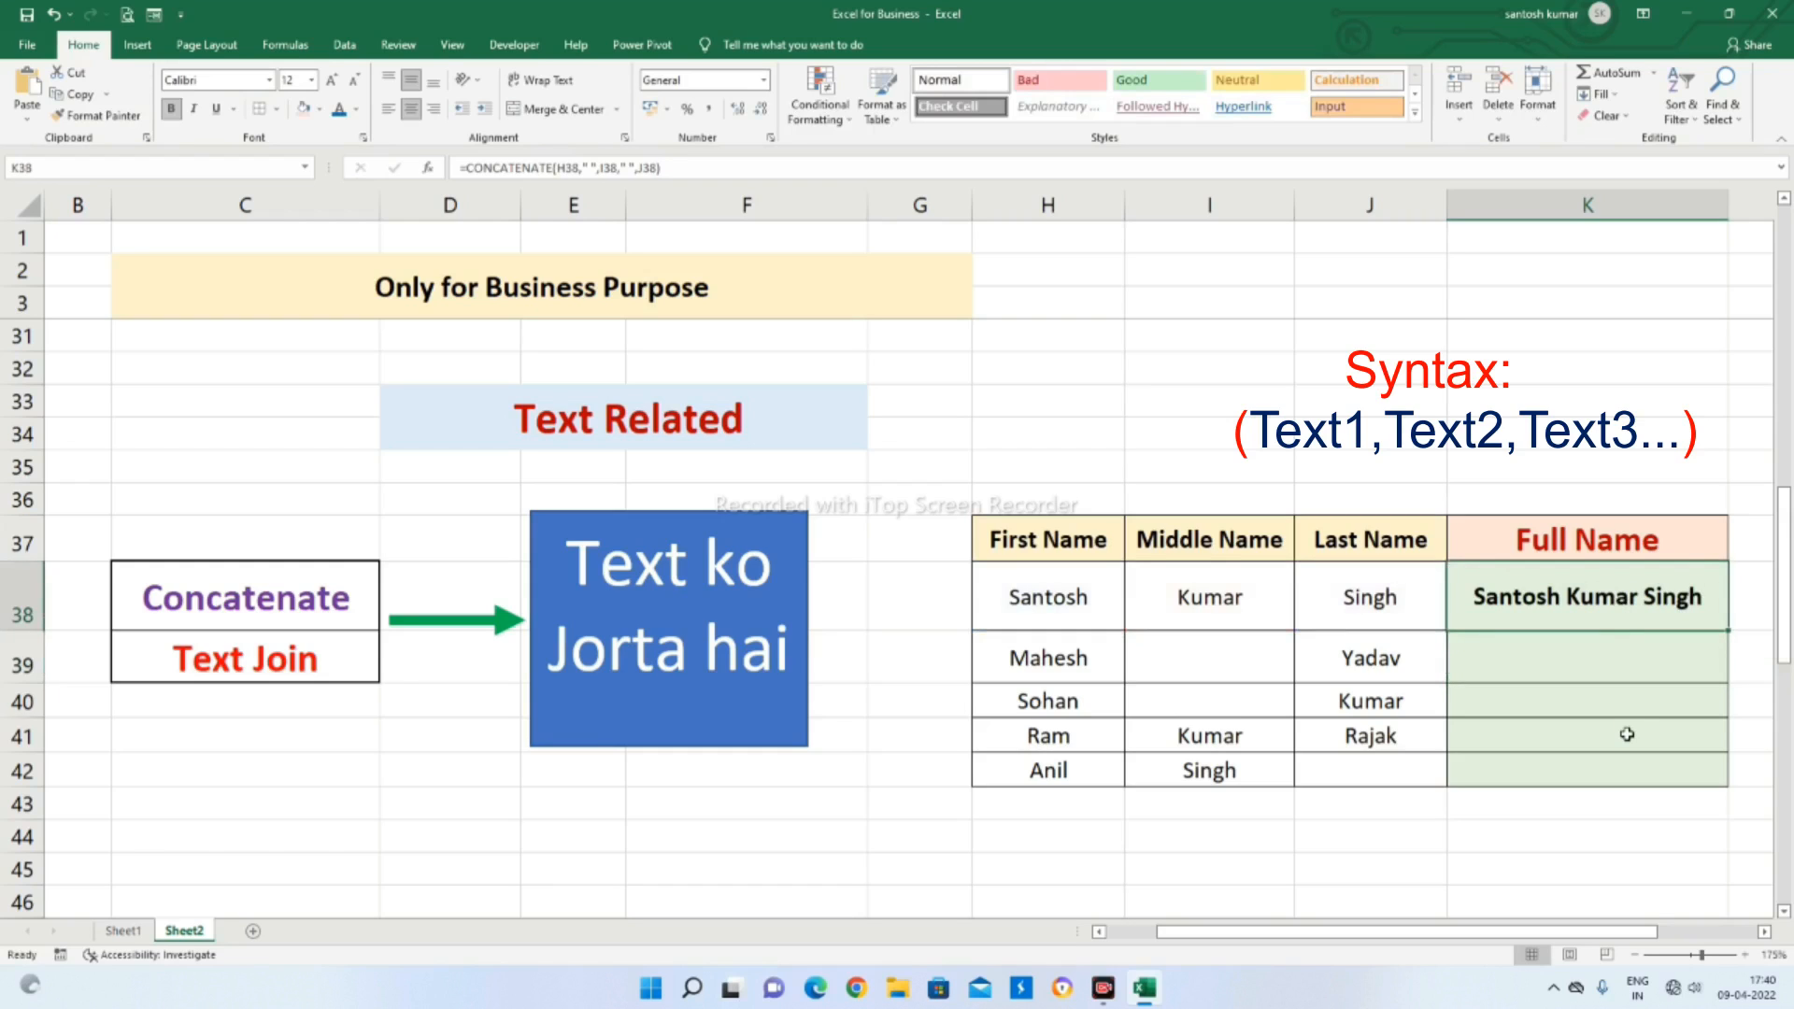
key("F2")
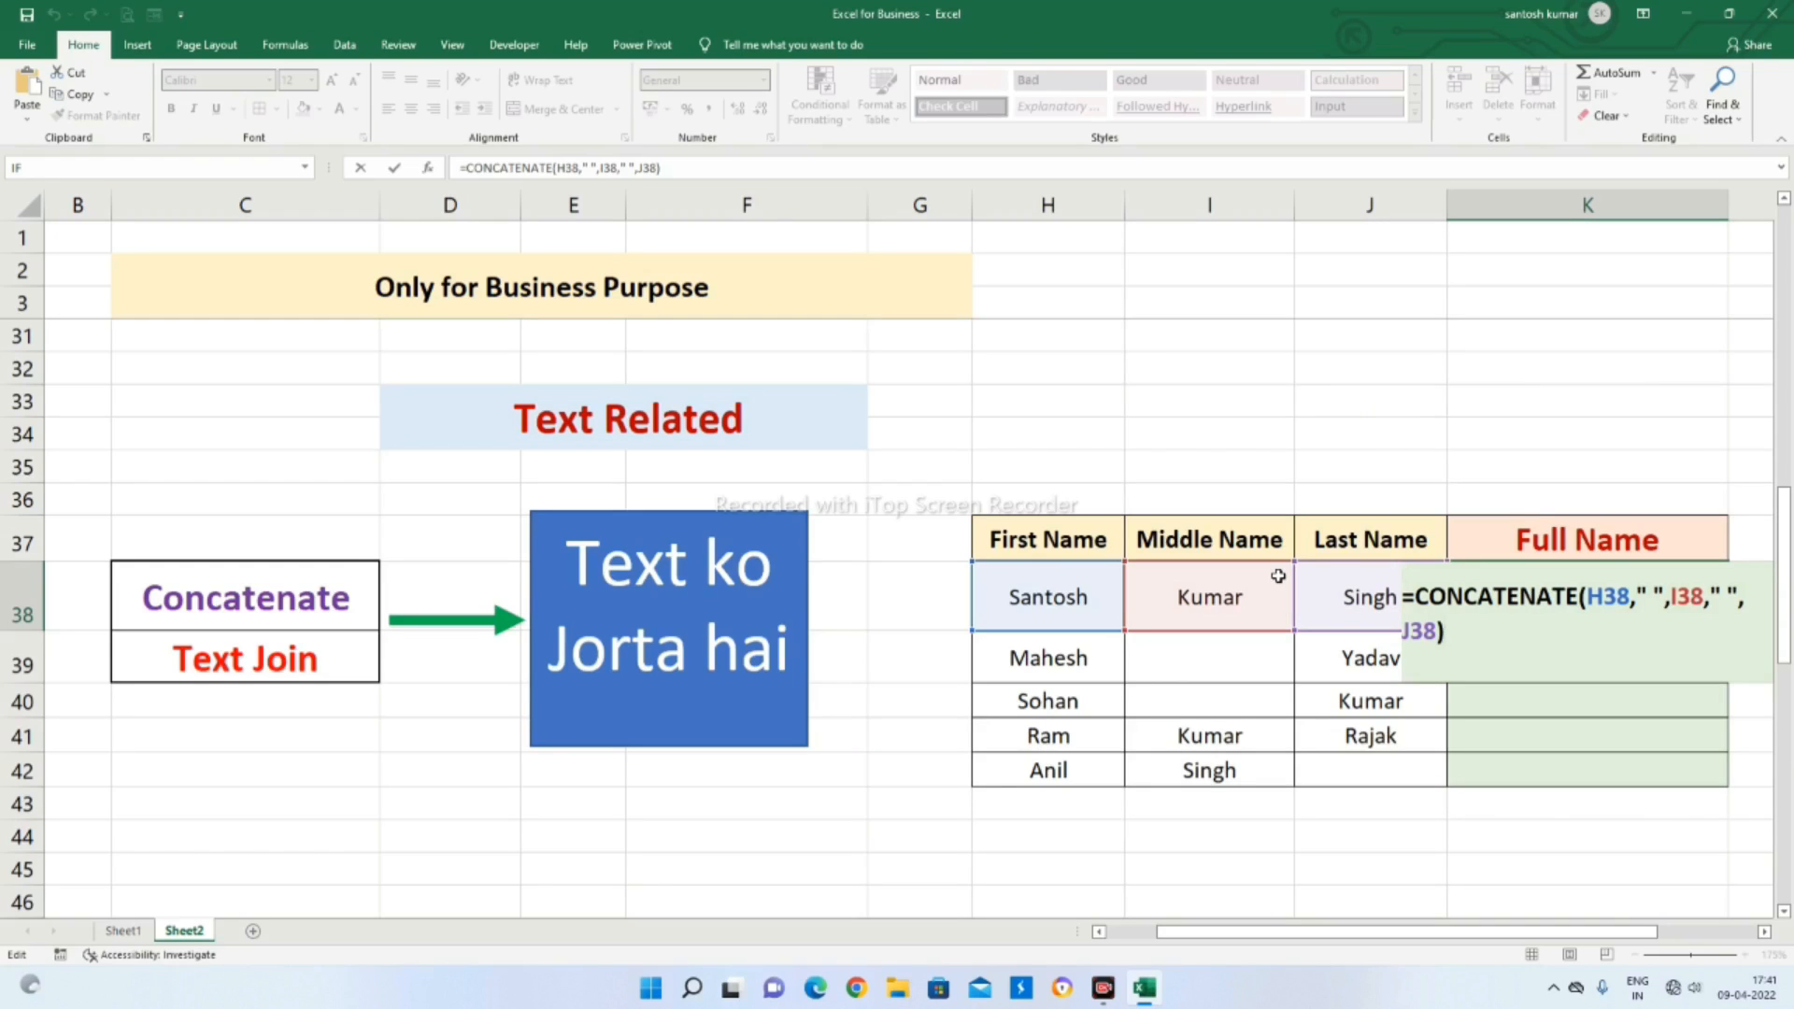
key("Return")
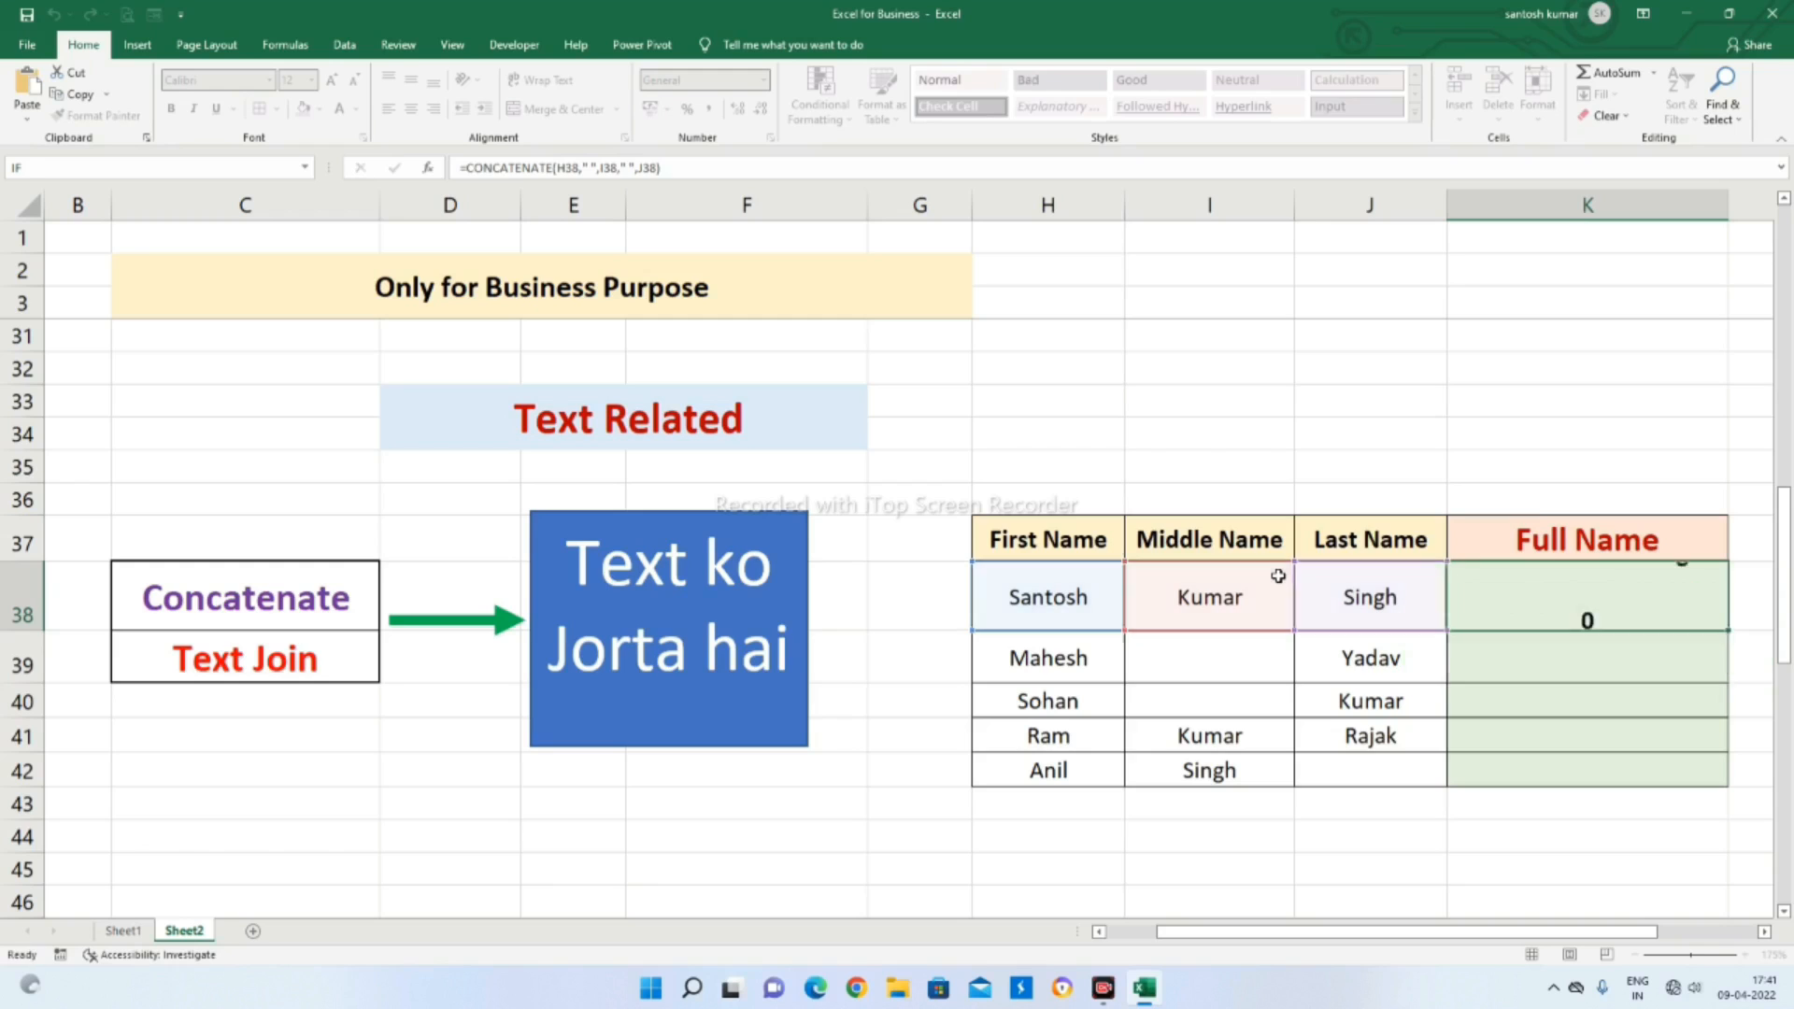
left_click(1585, 593)
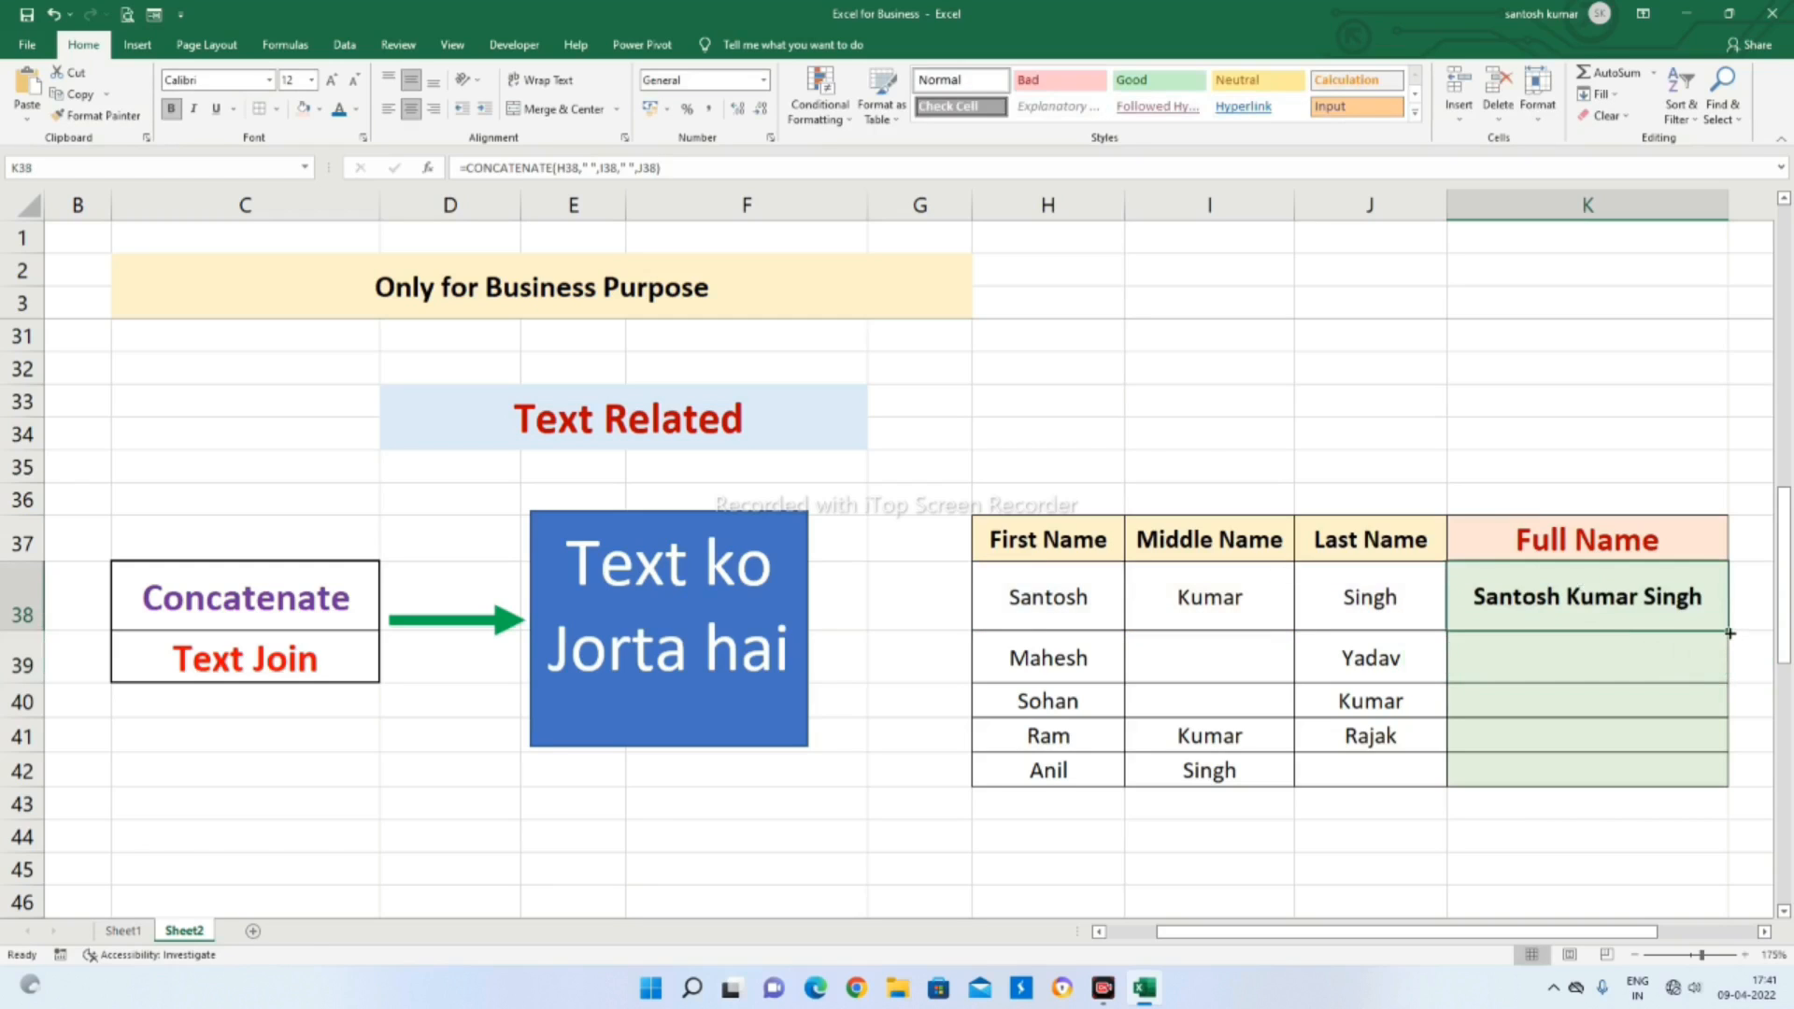
left_click_drag(1730, 631, 1728, 782)
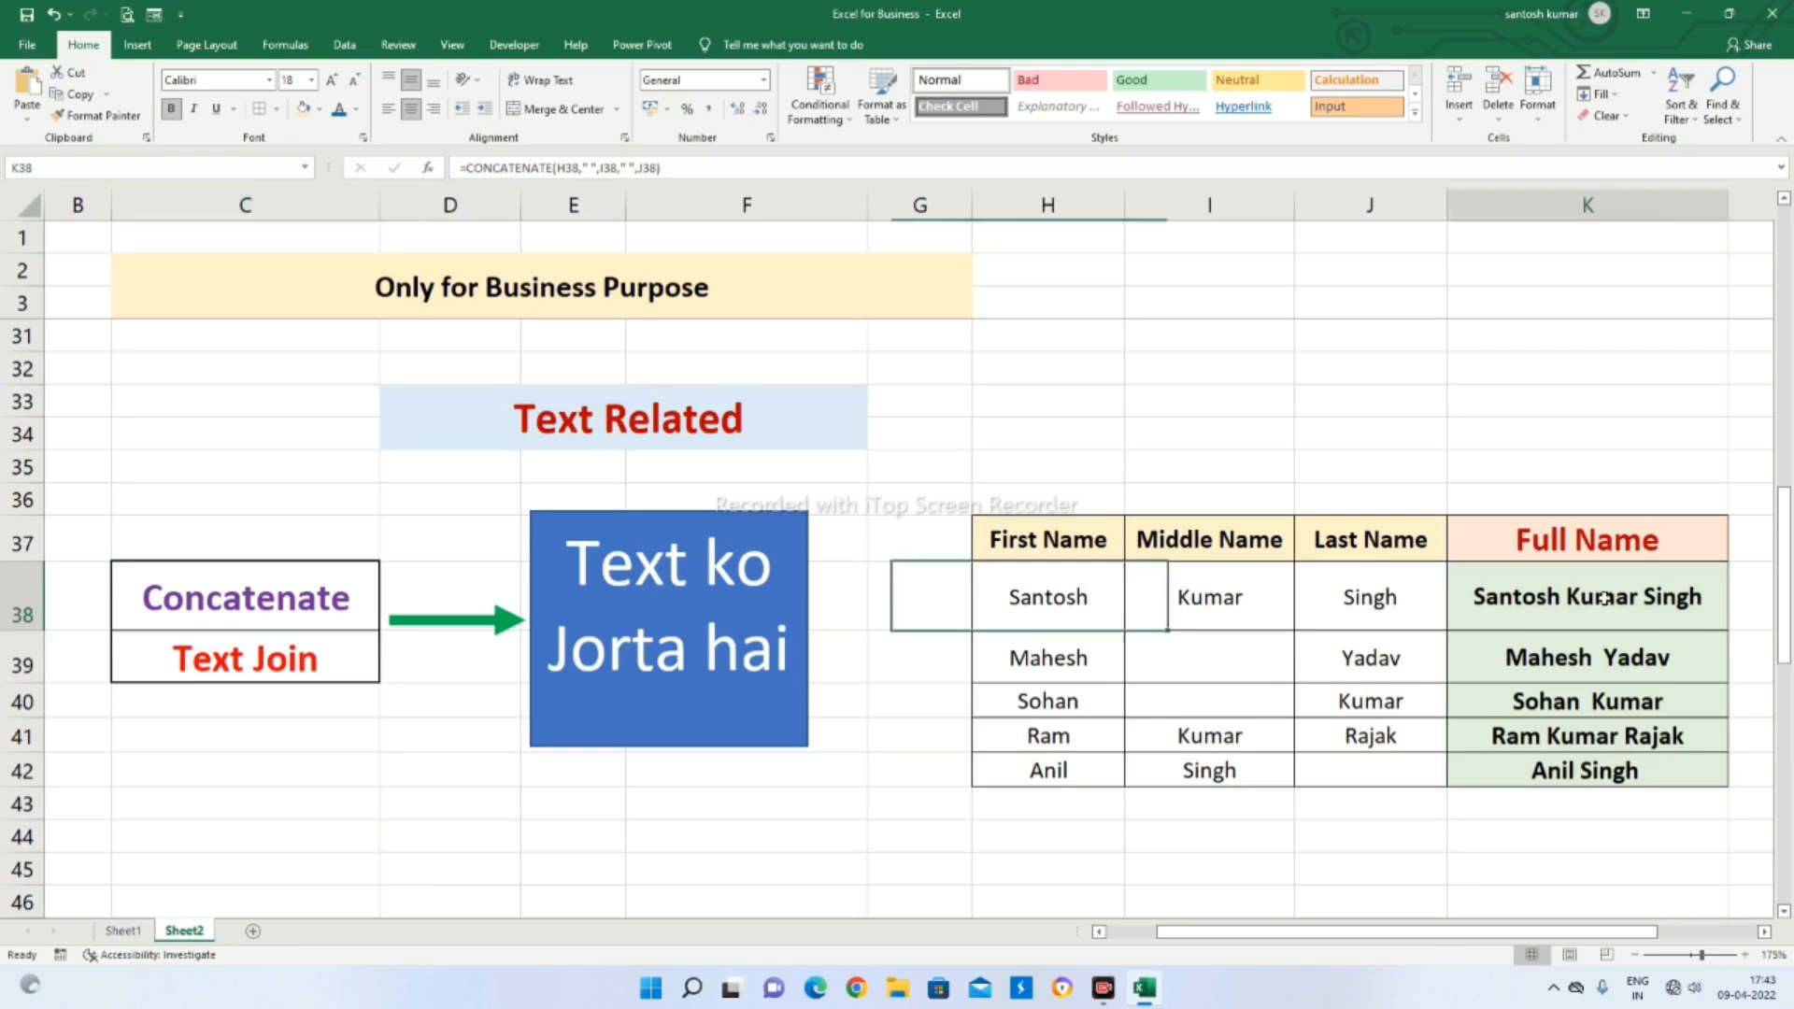
Clear the joined names from K38:K42 and begin a TEXTJOIN formula in K38
left_click_drag(1586, 596, 1585, 781)
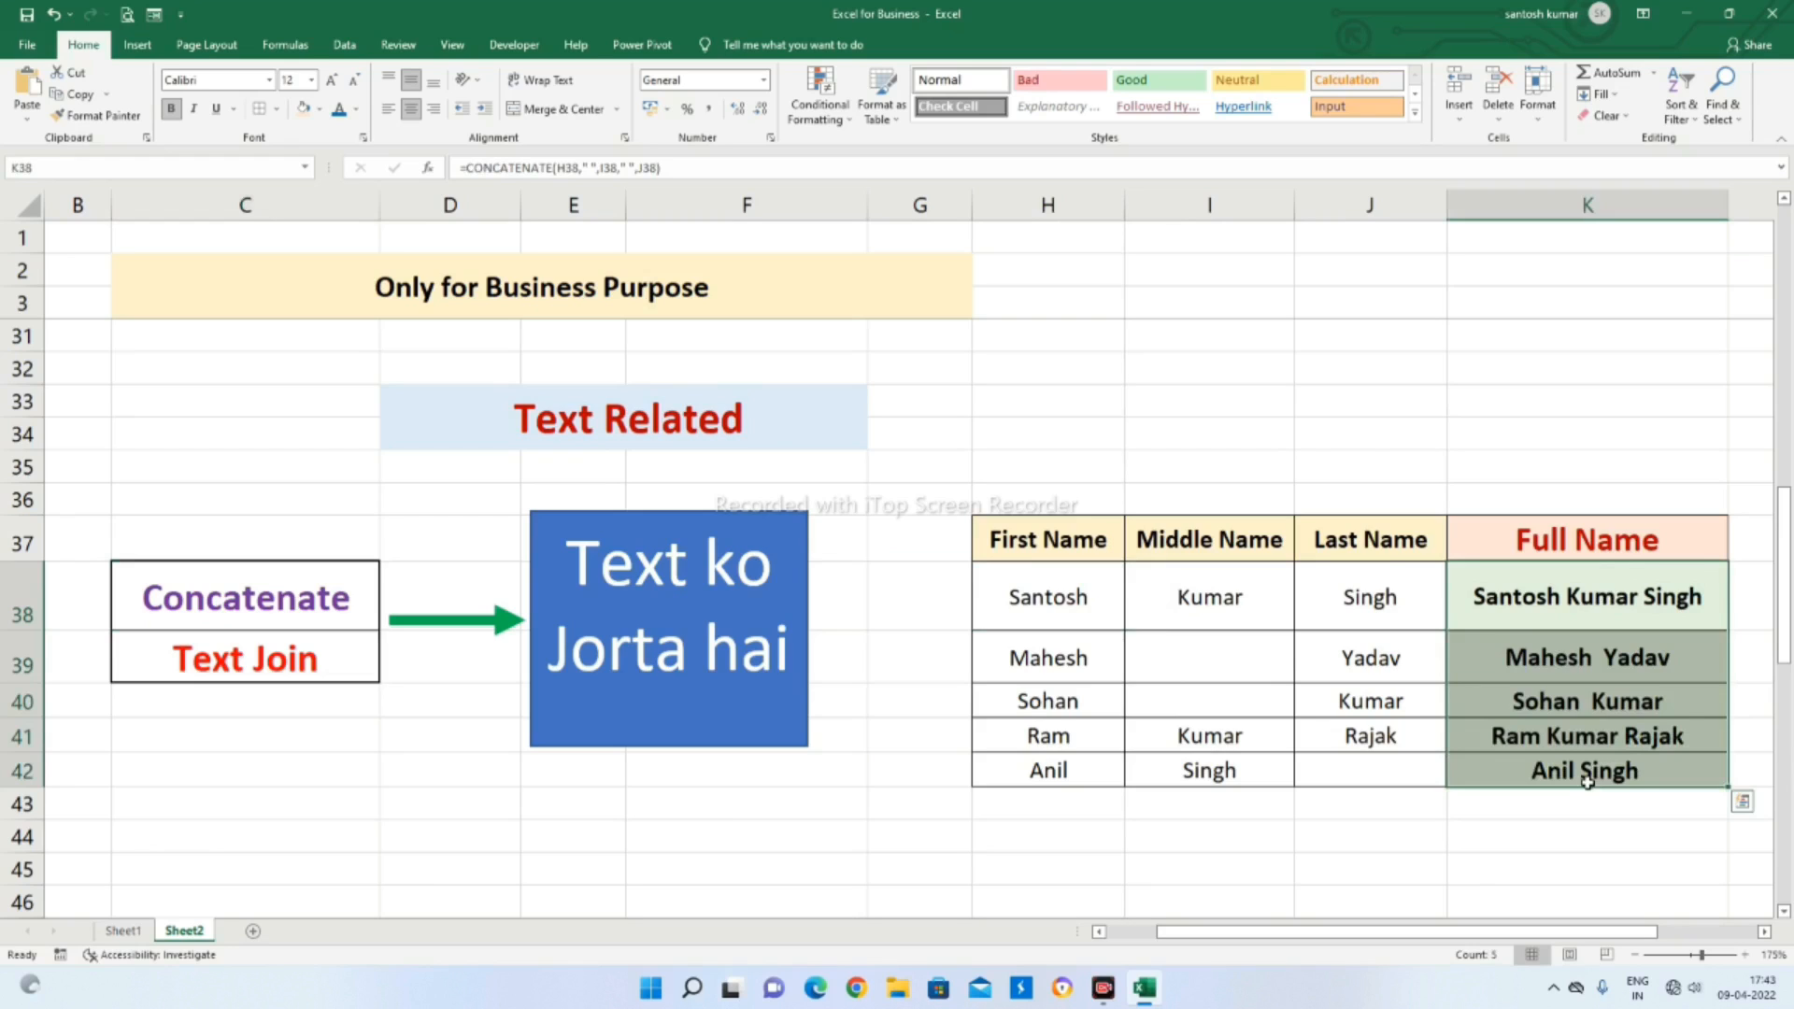
key("Delete")
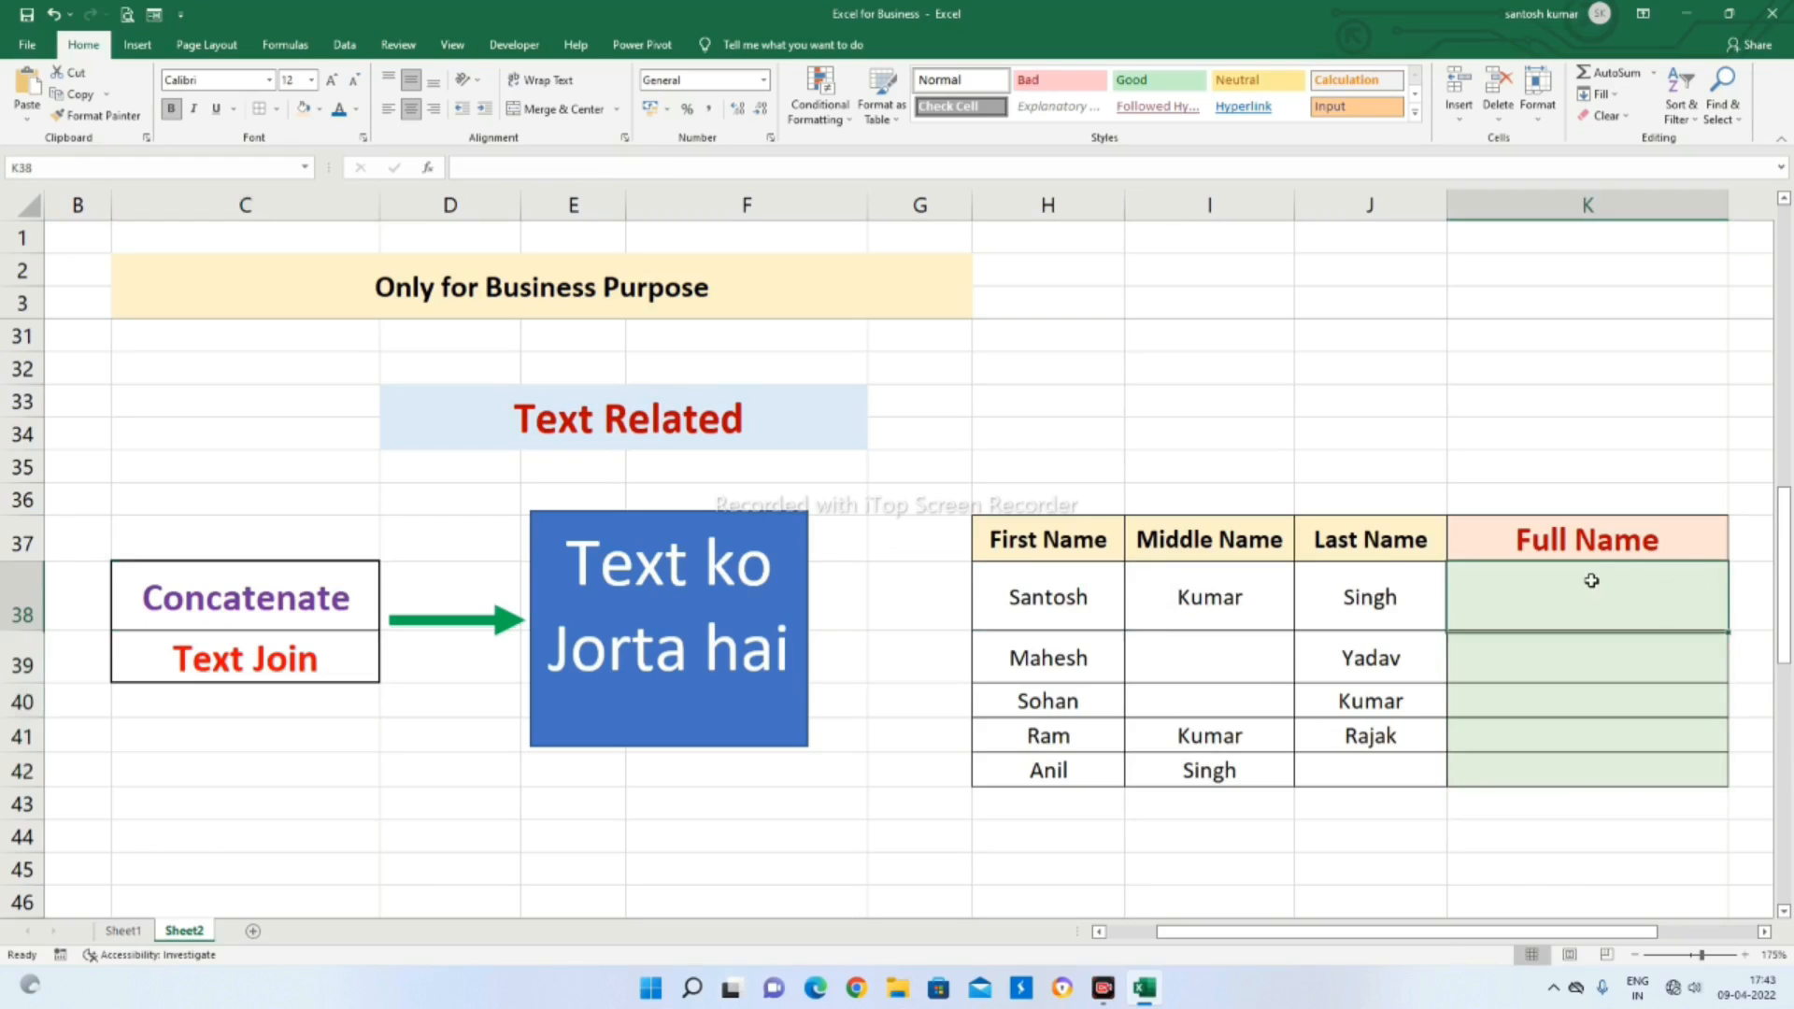
left_click(1591, 580)
type("=te")
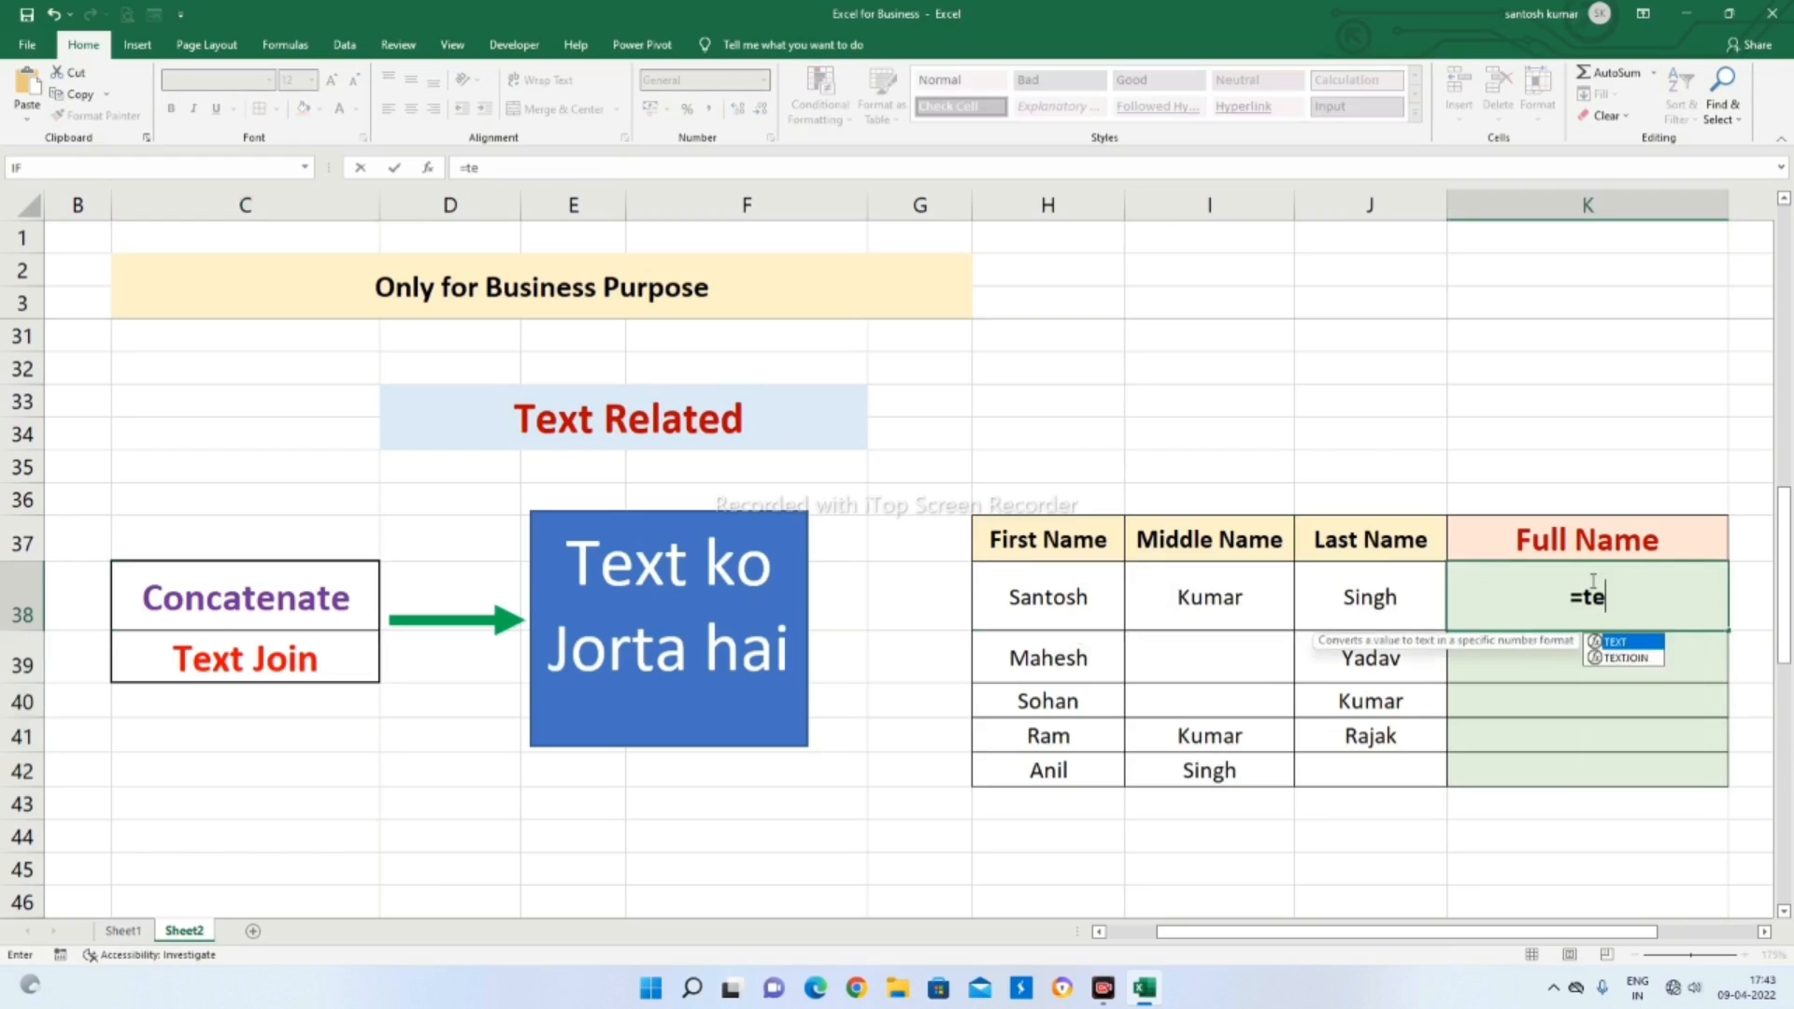
type("xtjoi")
key("Tab")
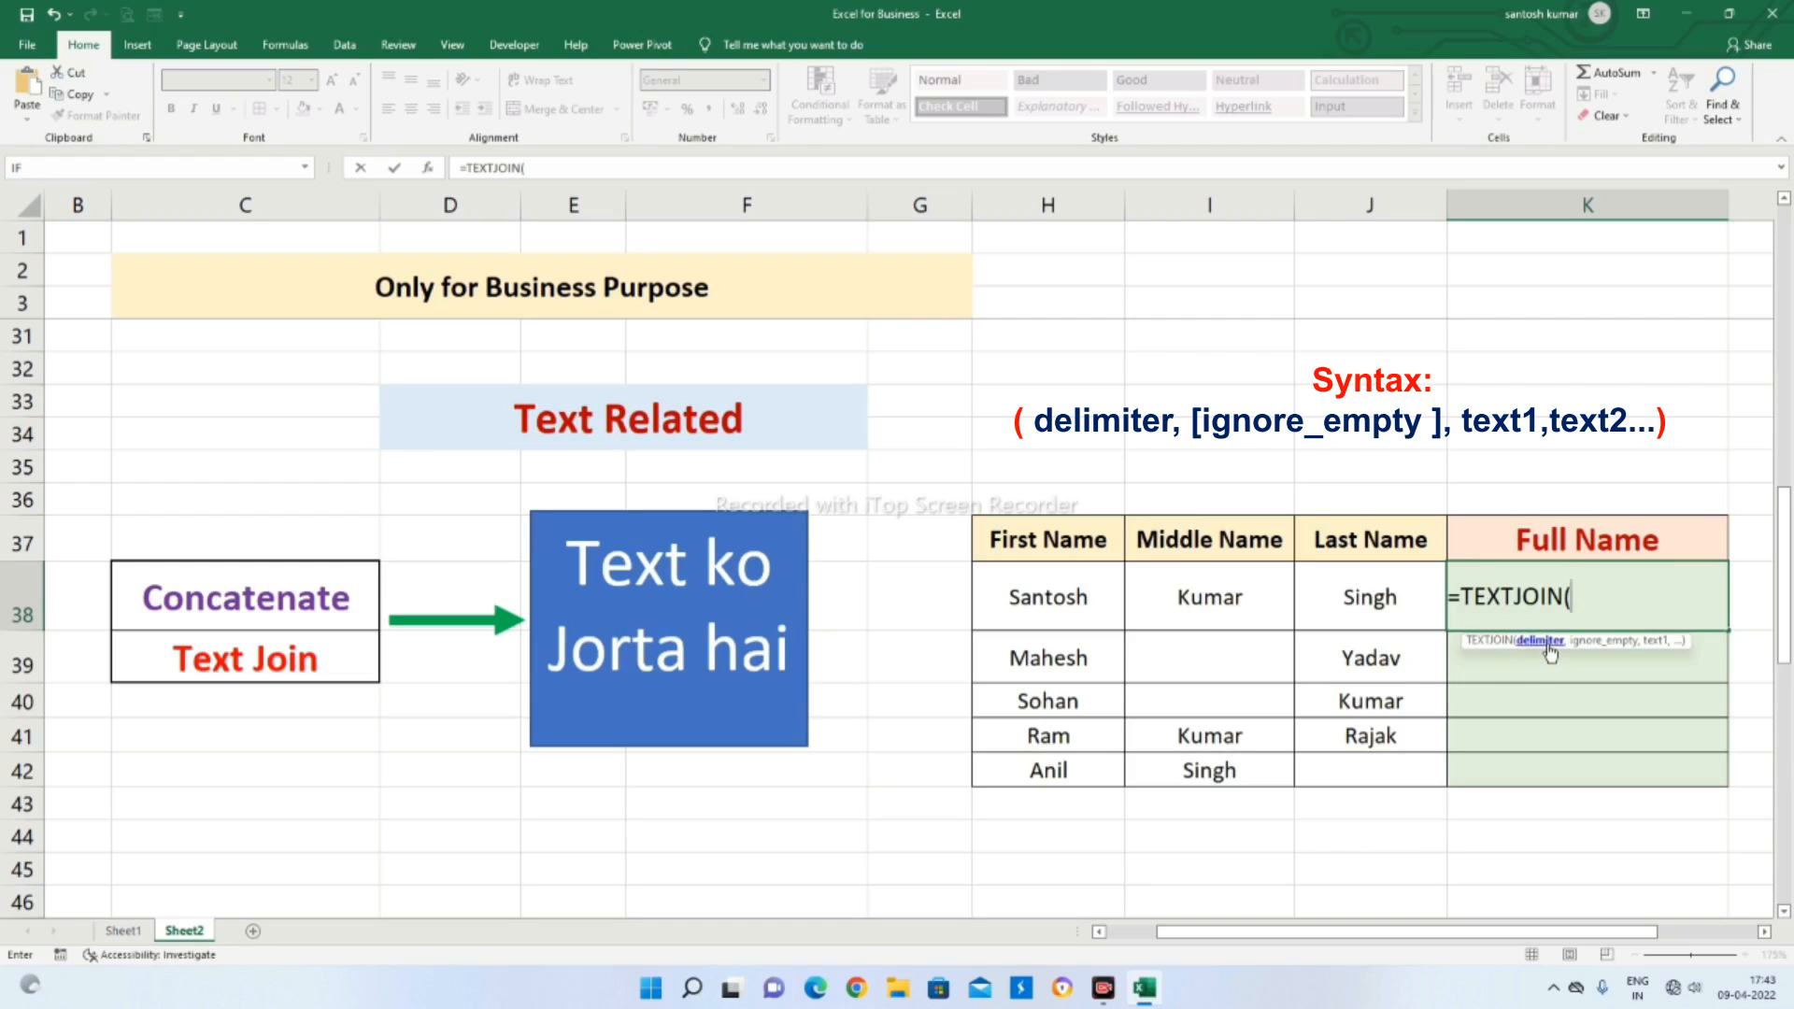
Complete the K38 formula as =TEXTJOIN(" ",1,H38:J38), joining the three name cells with a space and ignoring empty cells
type(",")
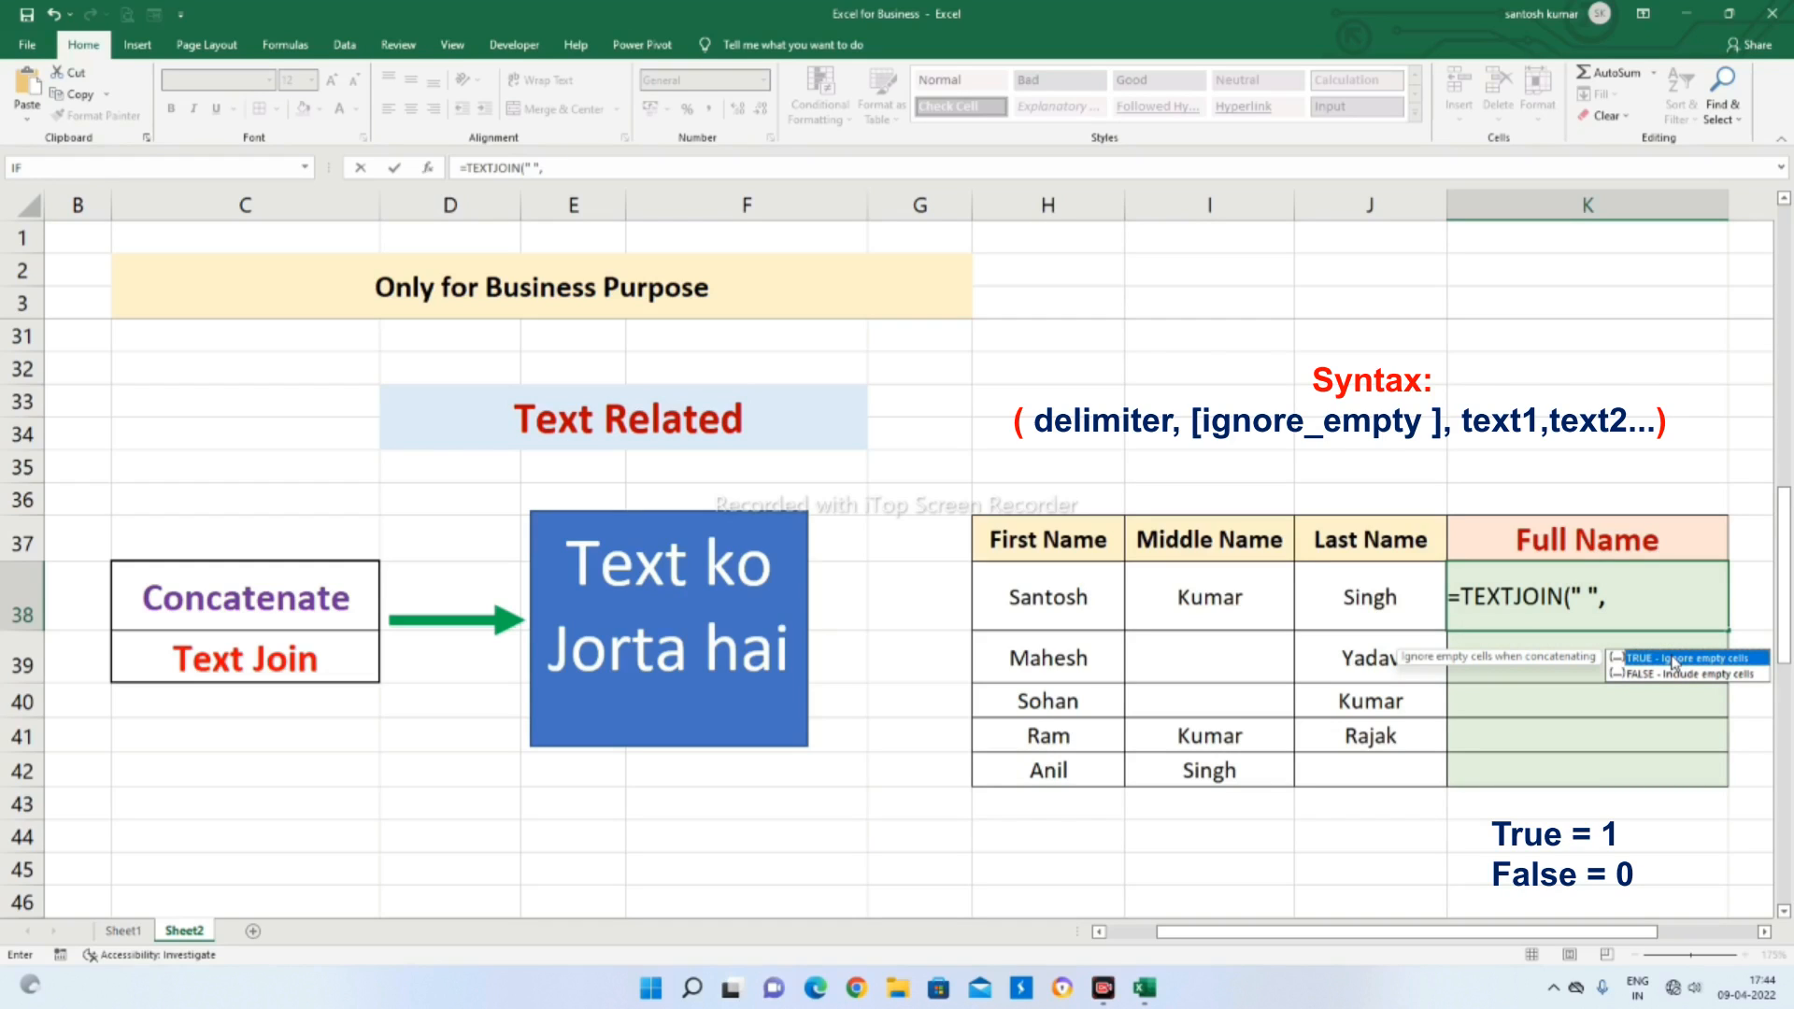
type("1")
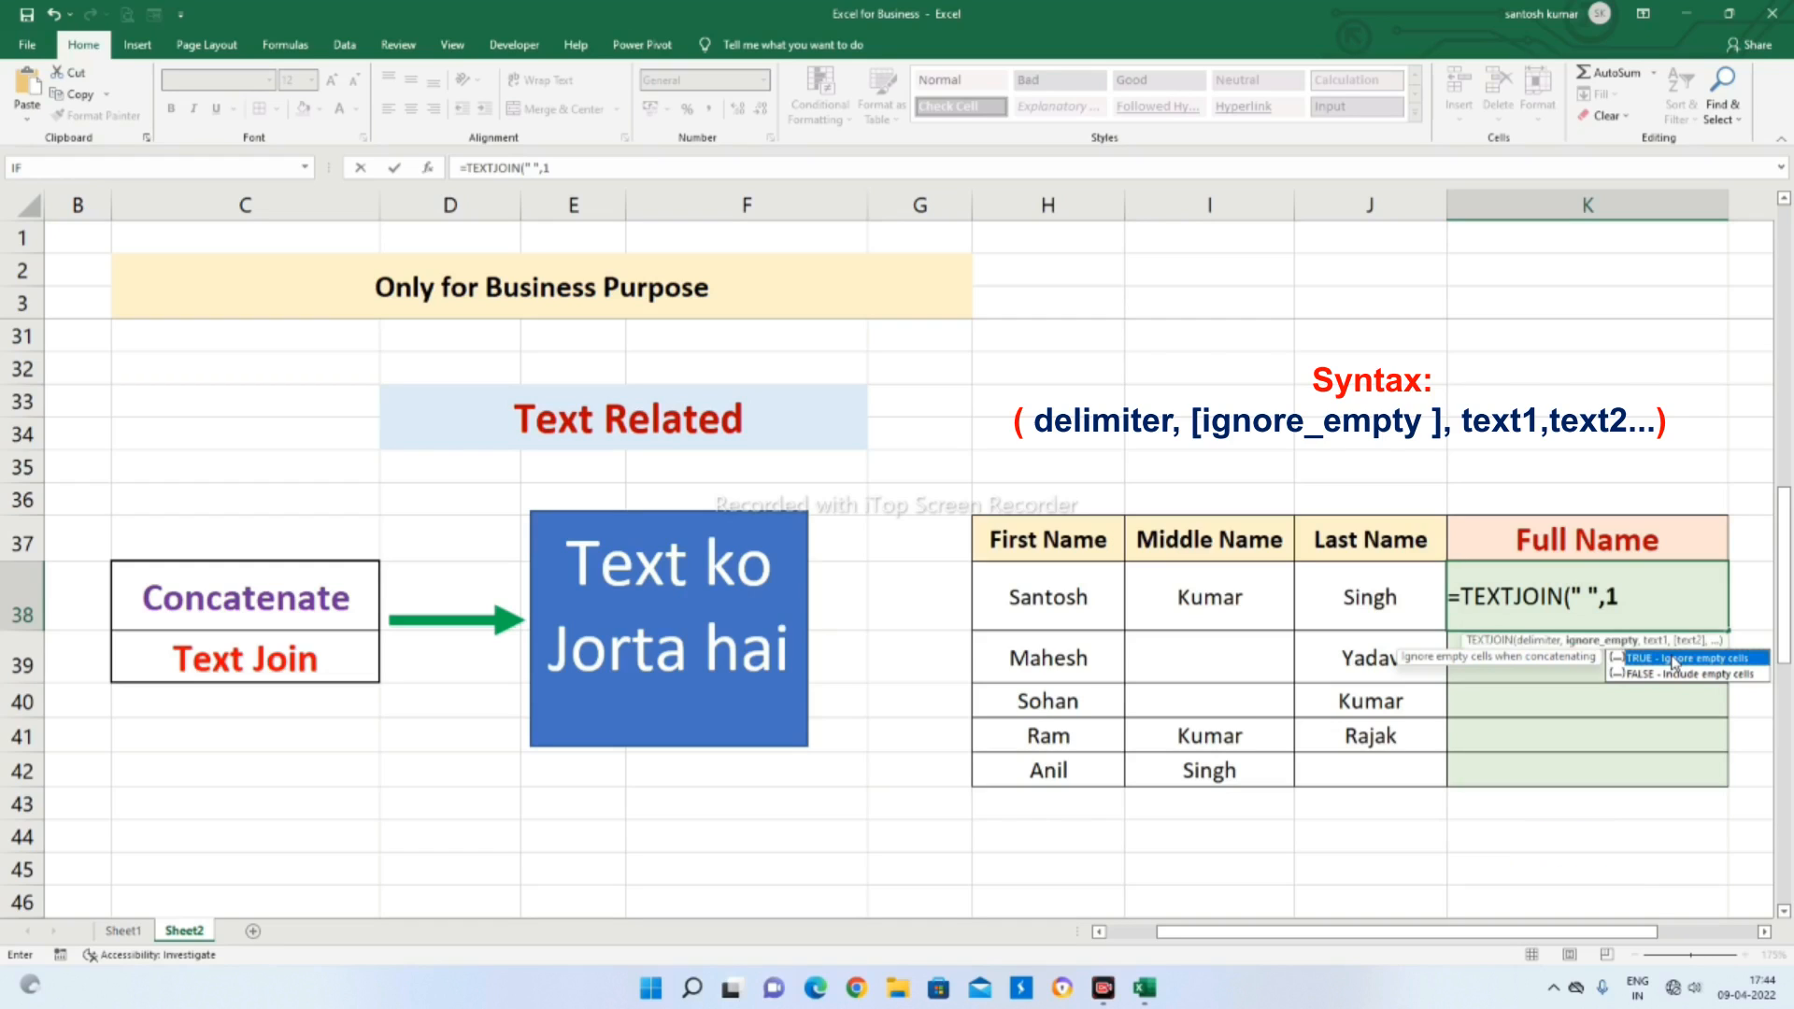
type(",")
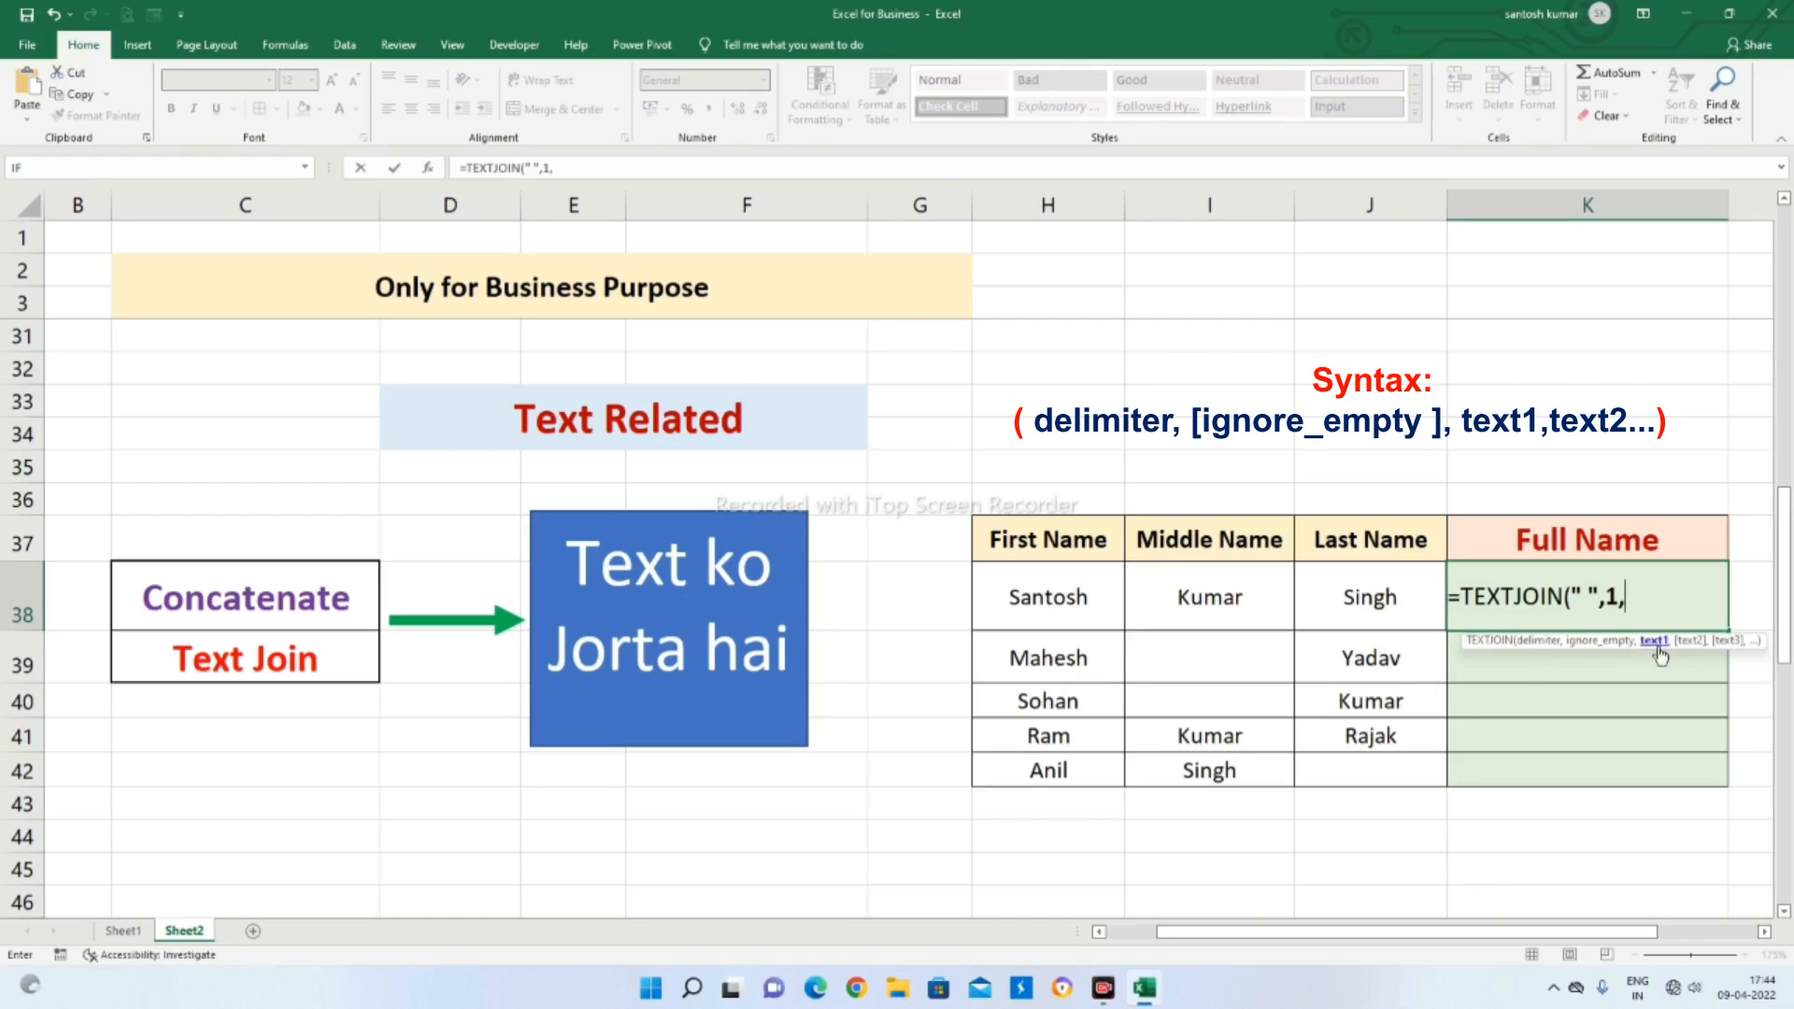
left_click(1039, 600)
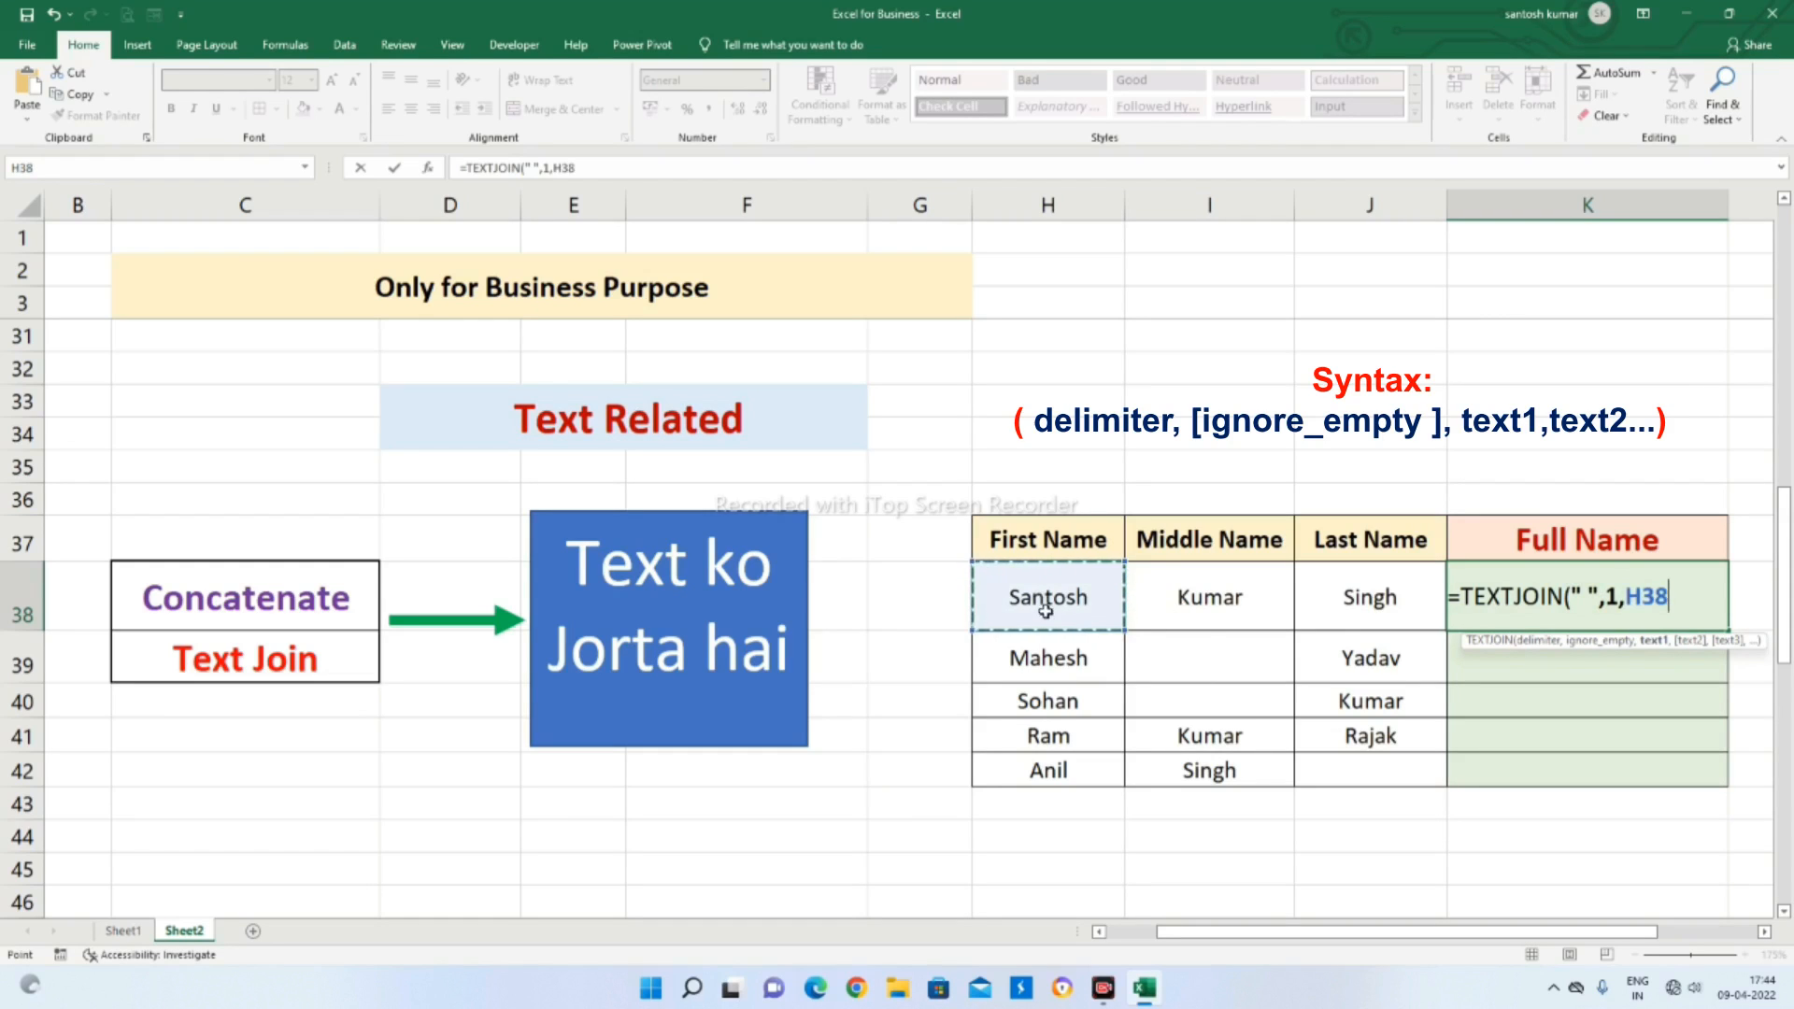
left_click_drag(1041, 601, 1334, 608)
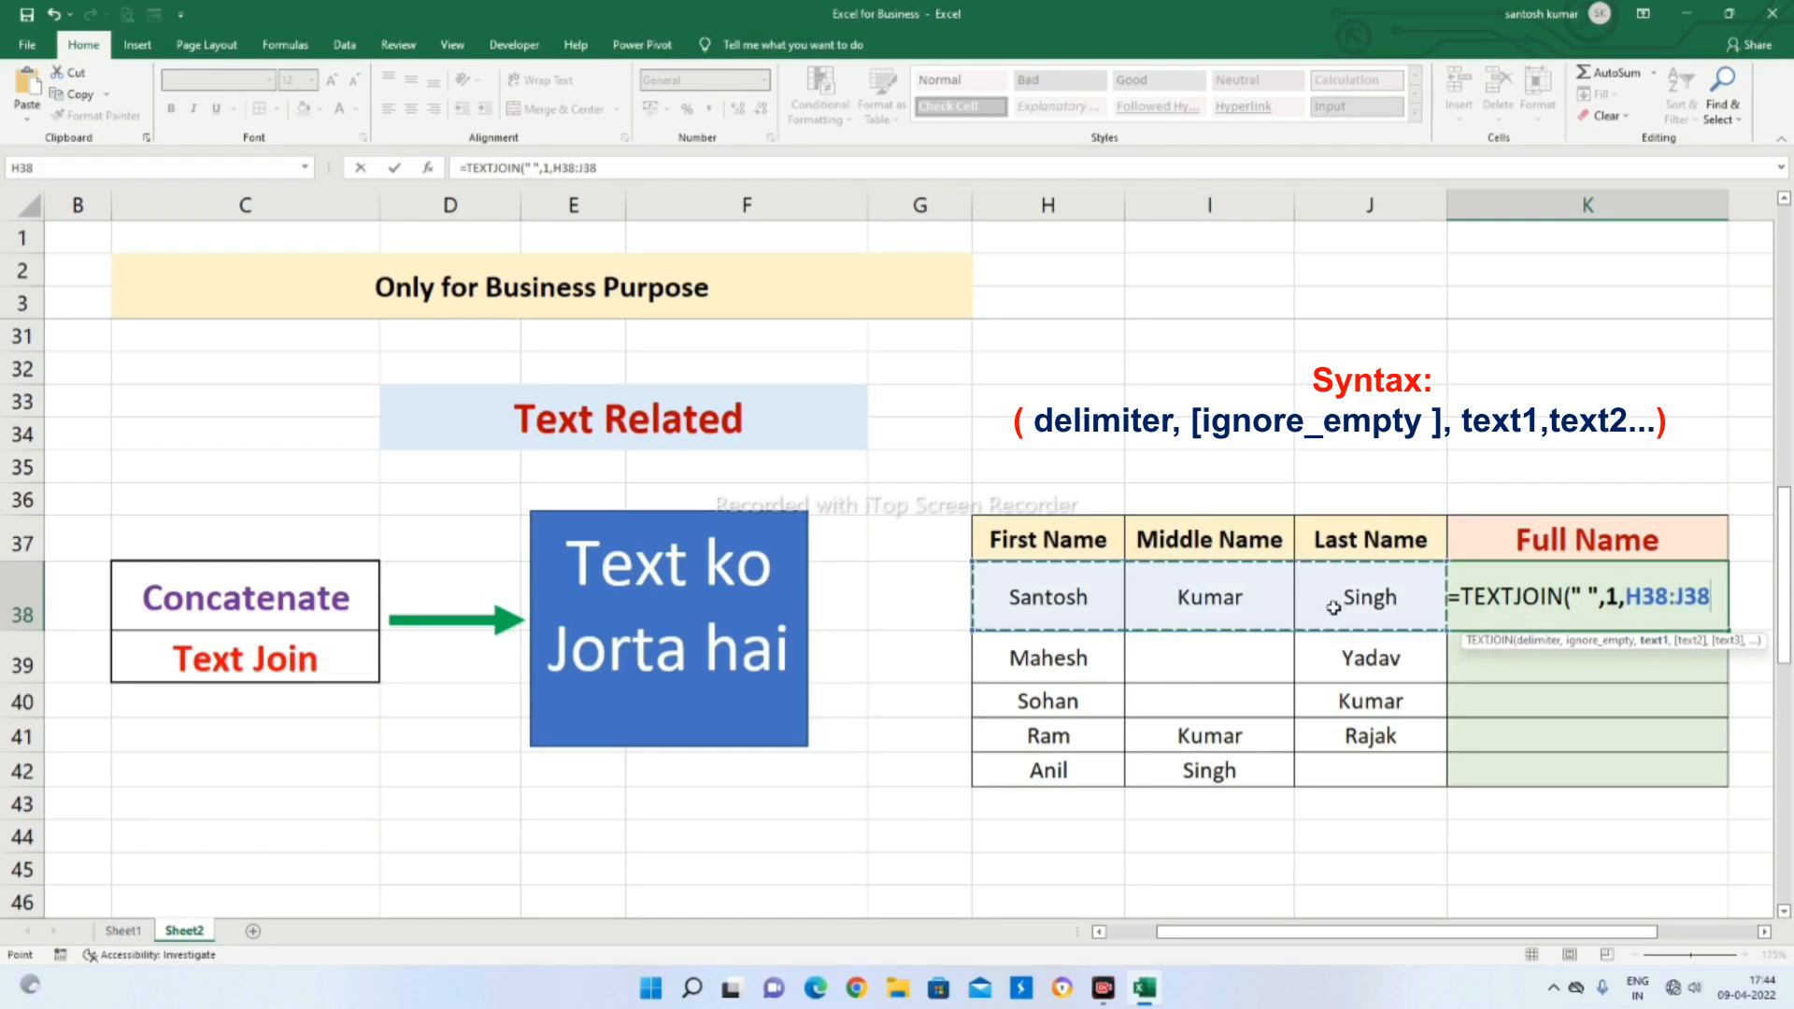
key("Return")
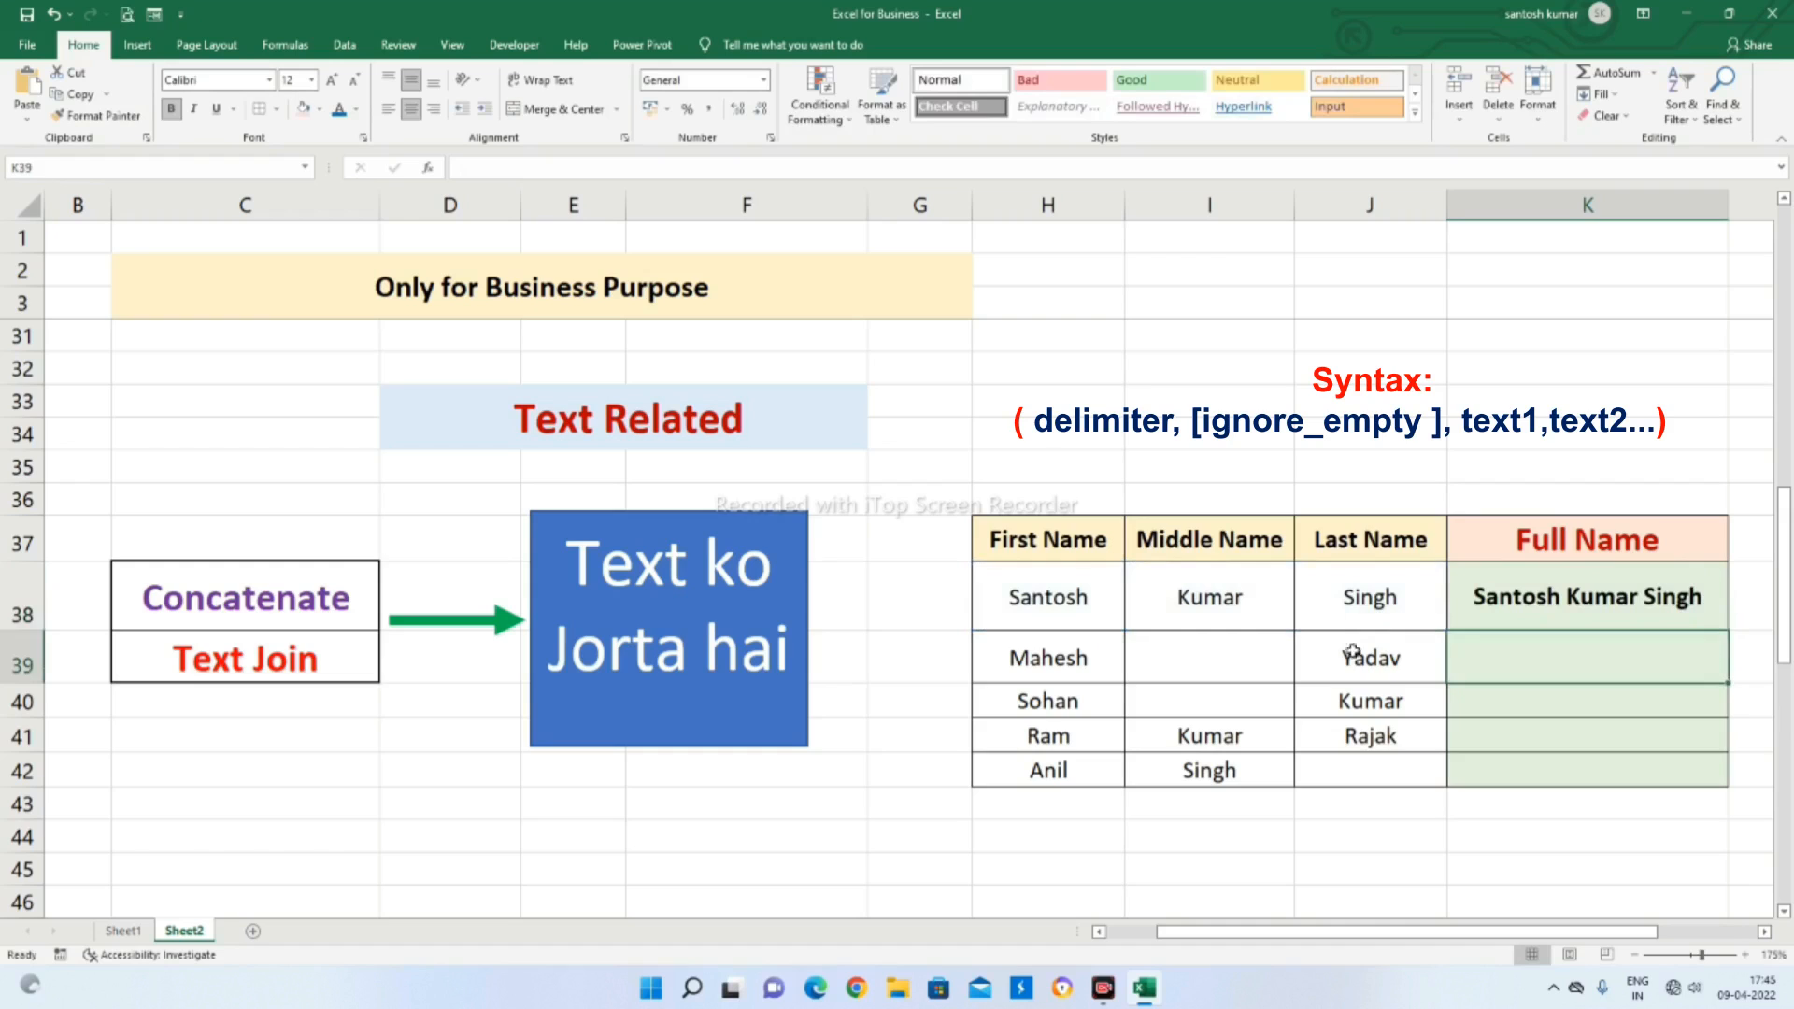
Copy the TEXTJOIN formula down the Full Name column through K42, and review the copied formula in K39
left_click(1600, 599)
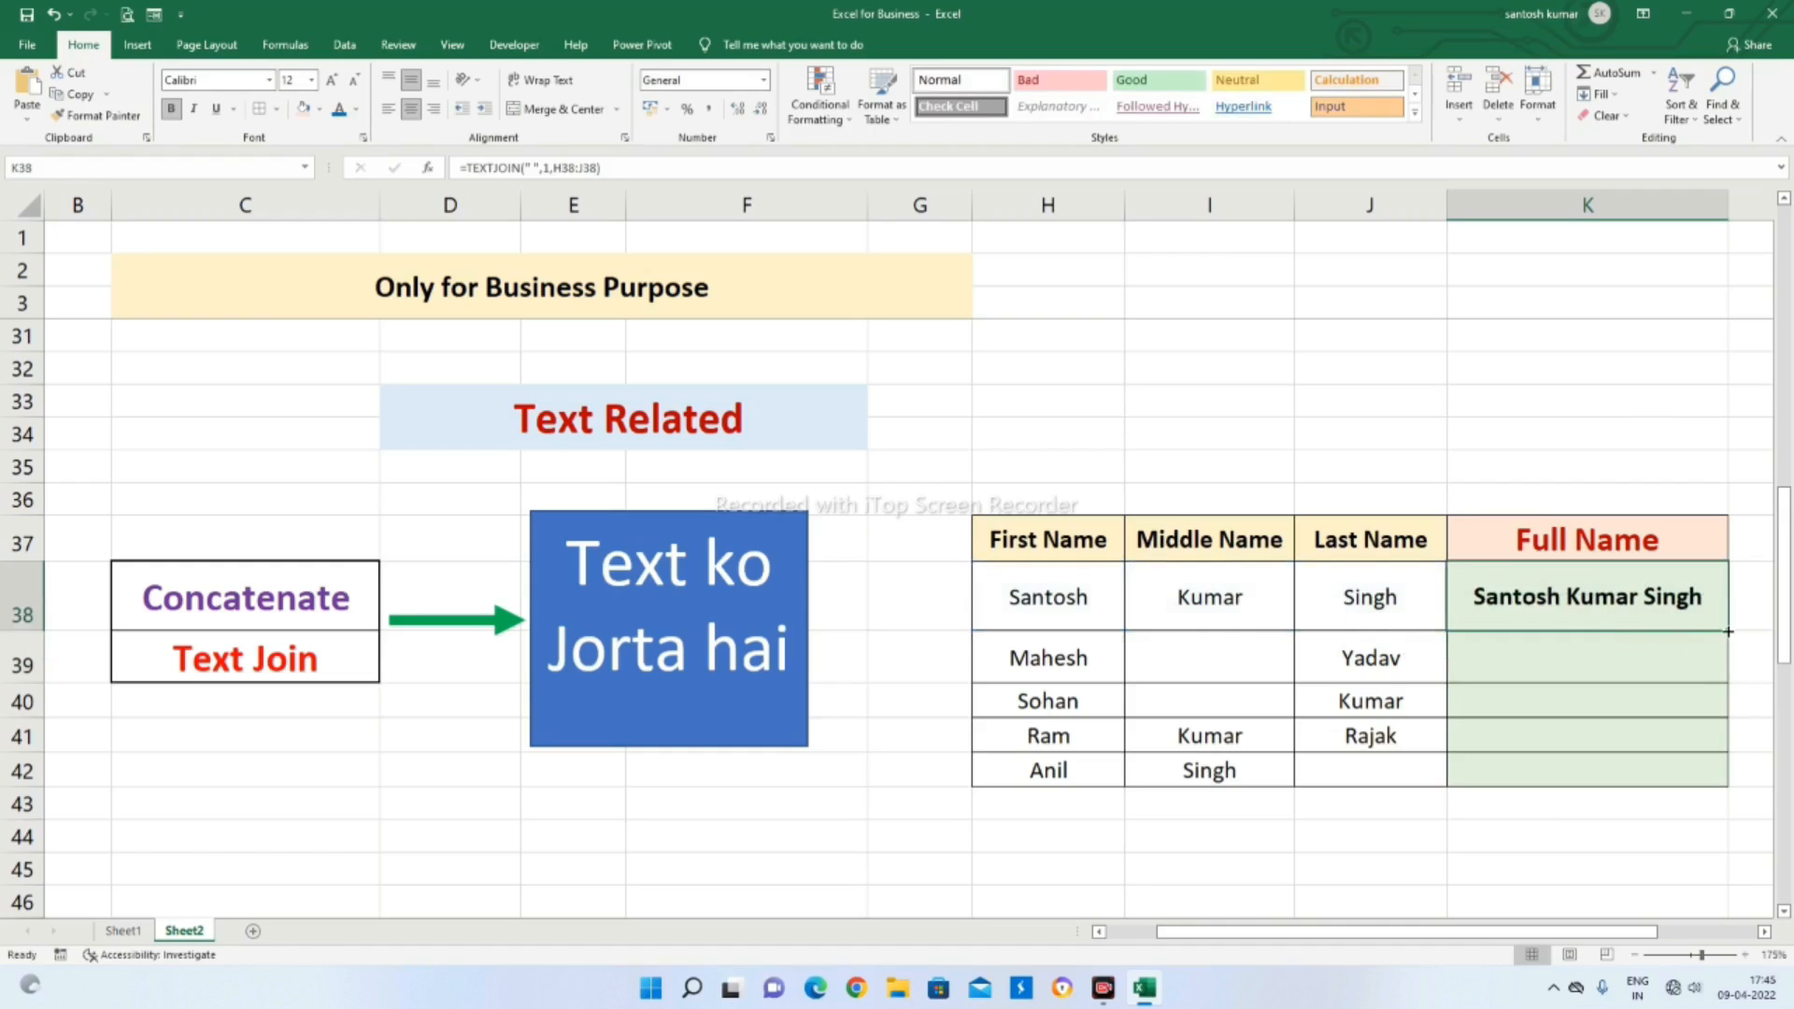
double_click(1729, 628)
left_click(1333, 837)
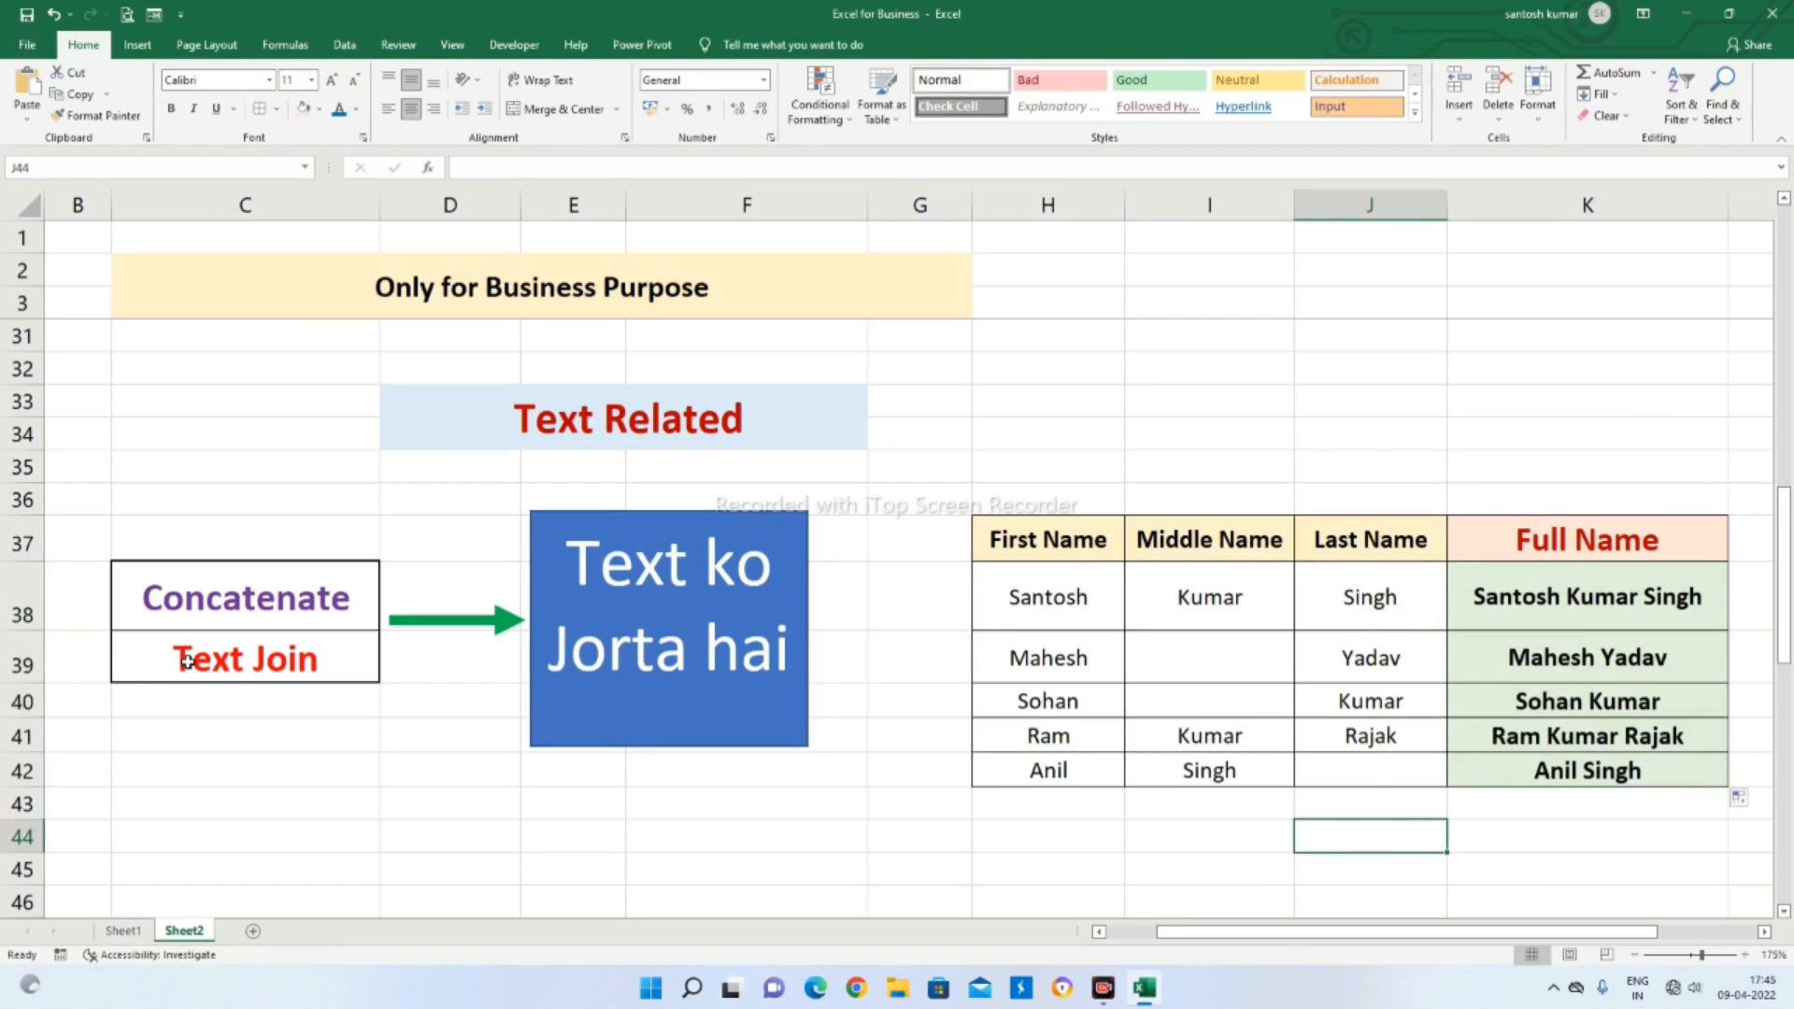
left_click(1606, 671)
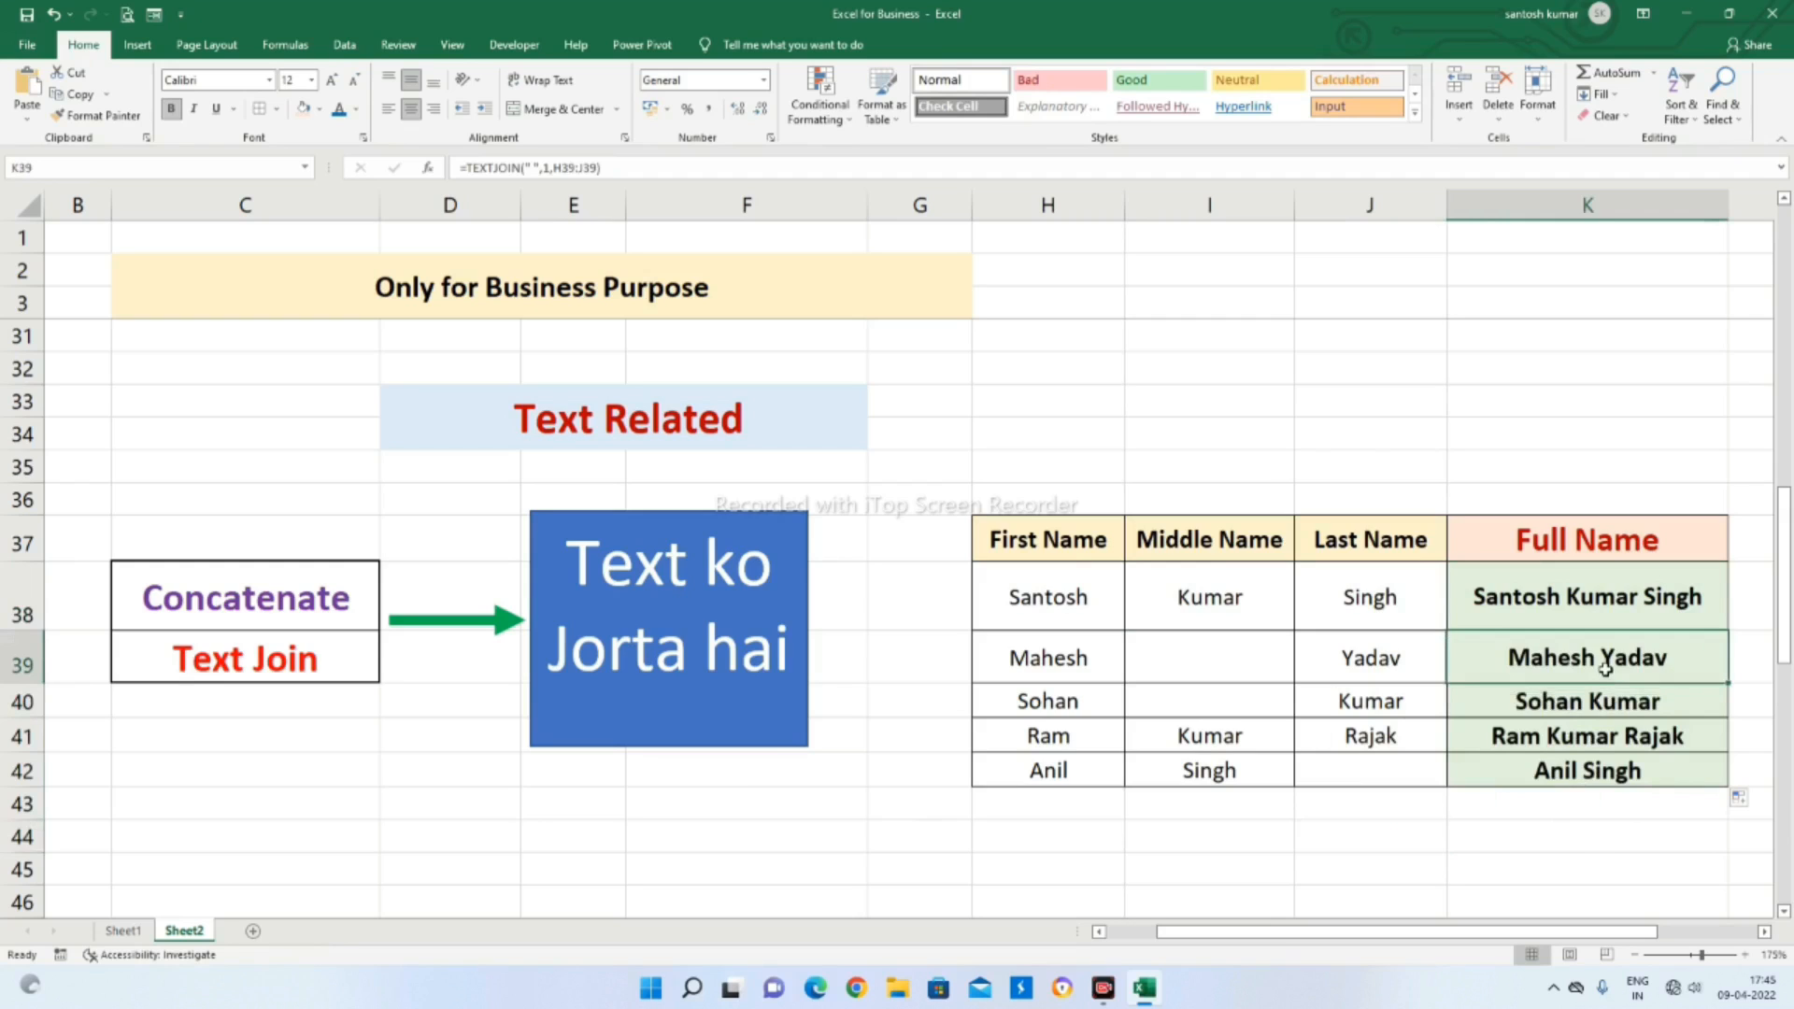
double_click(1606, 671)
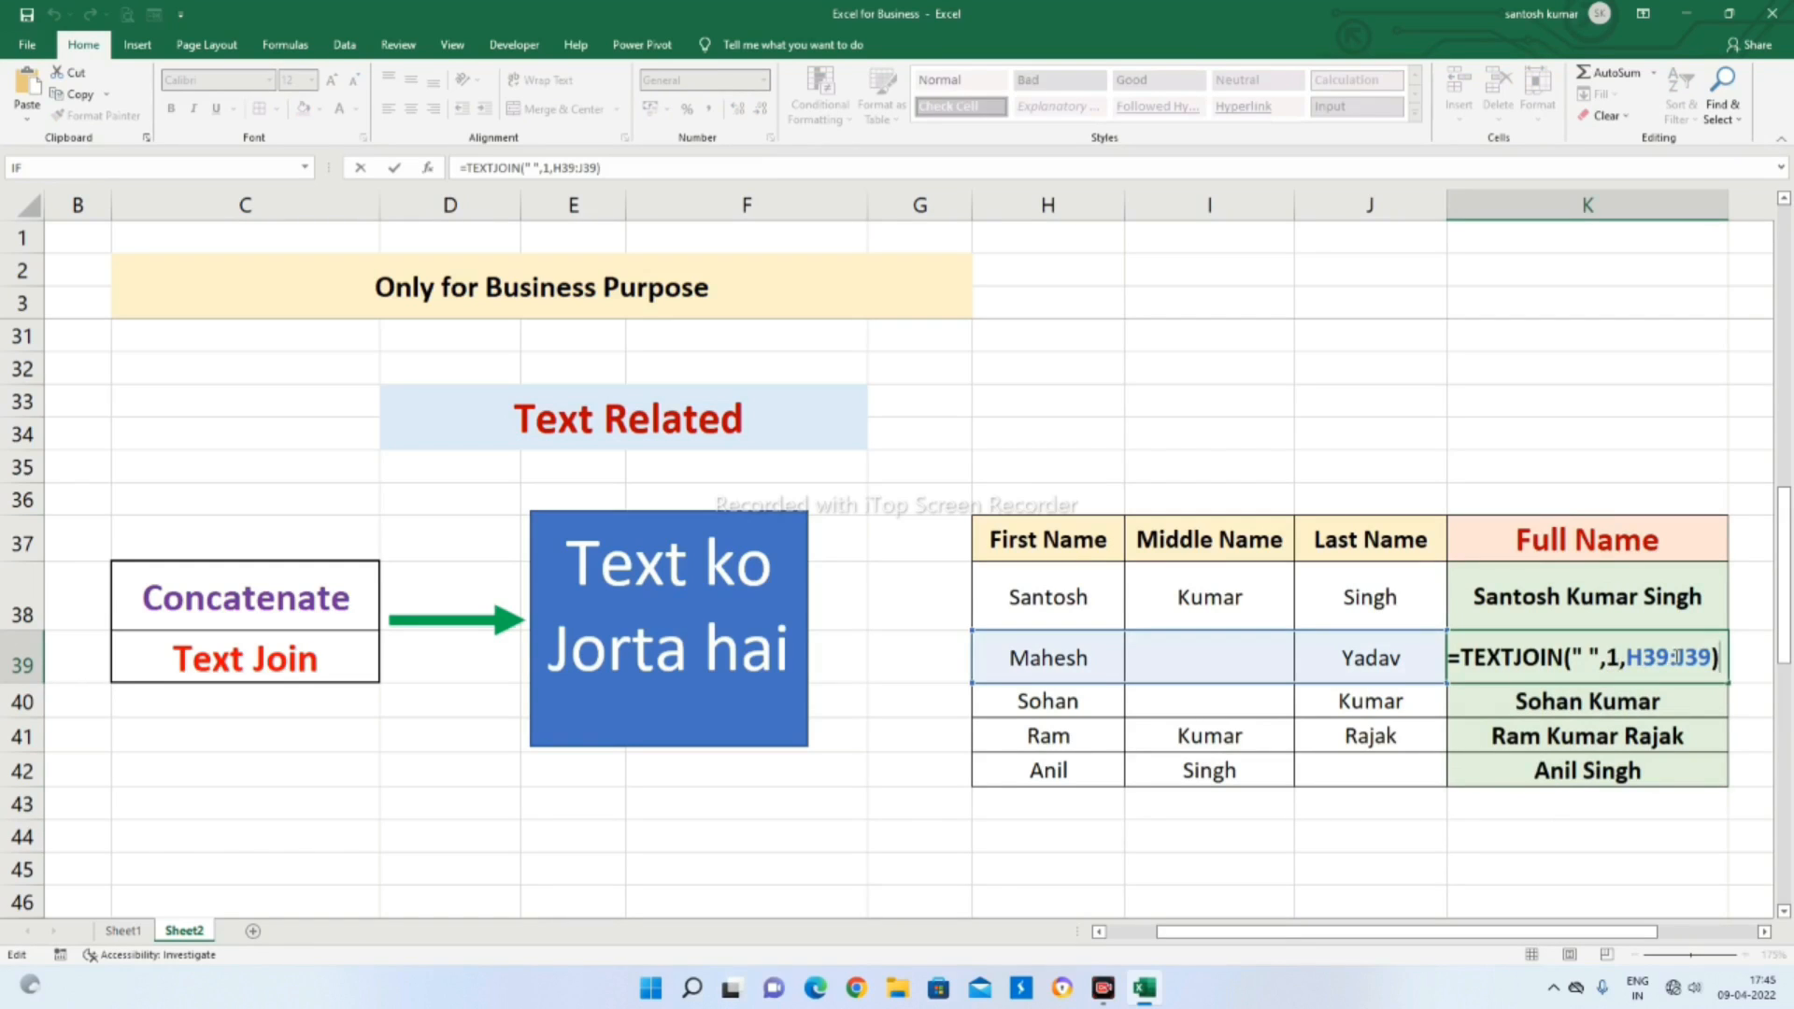
key("Return")
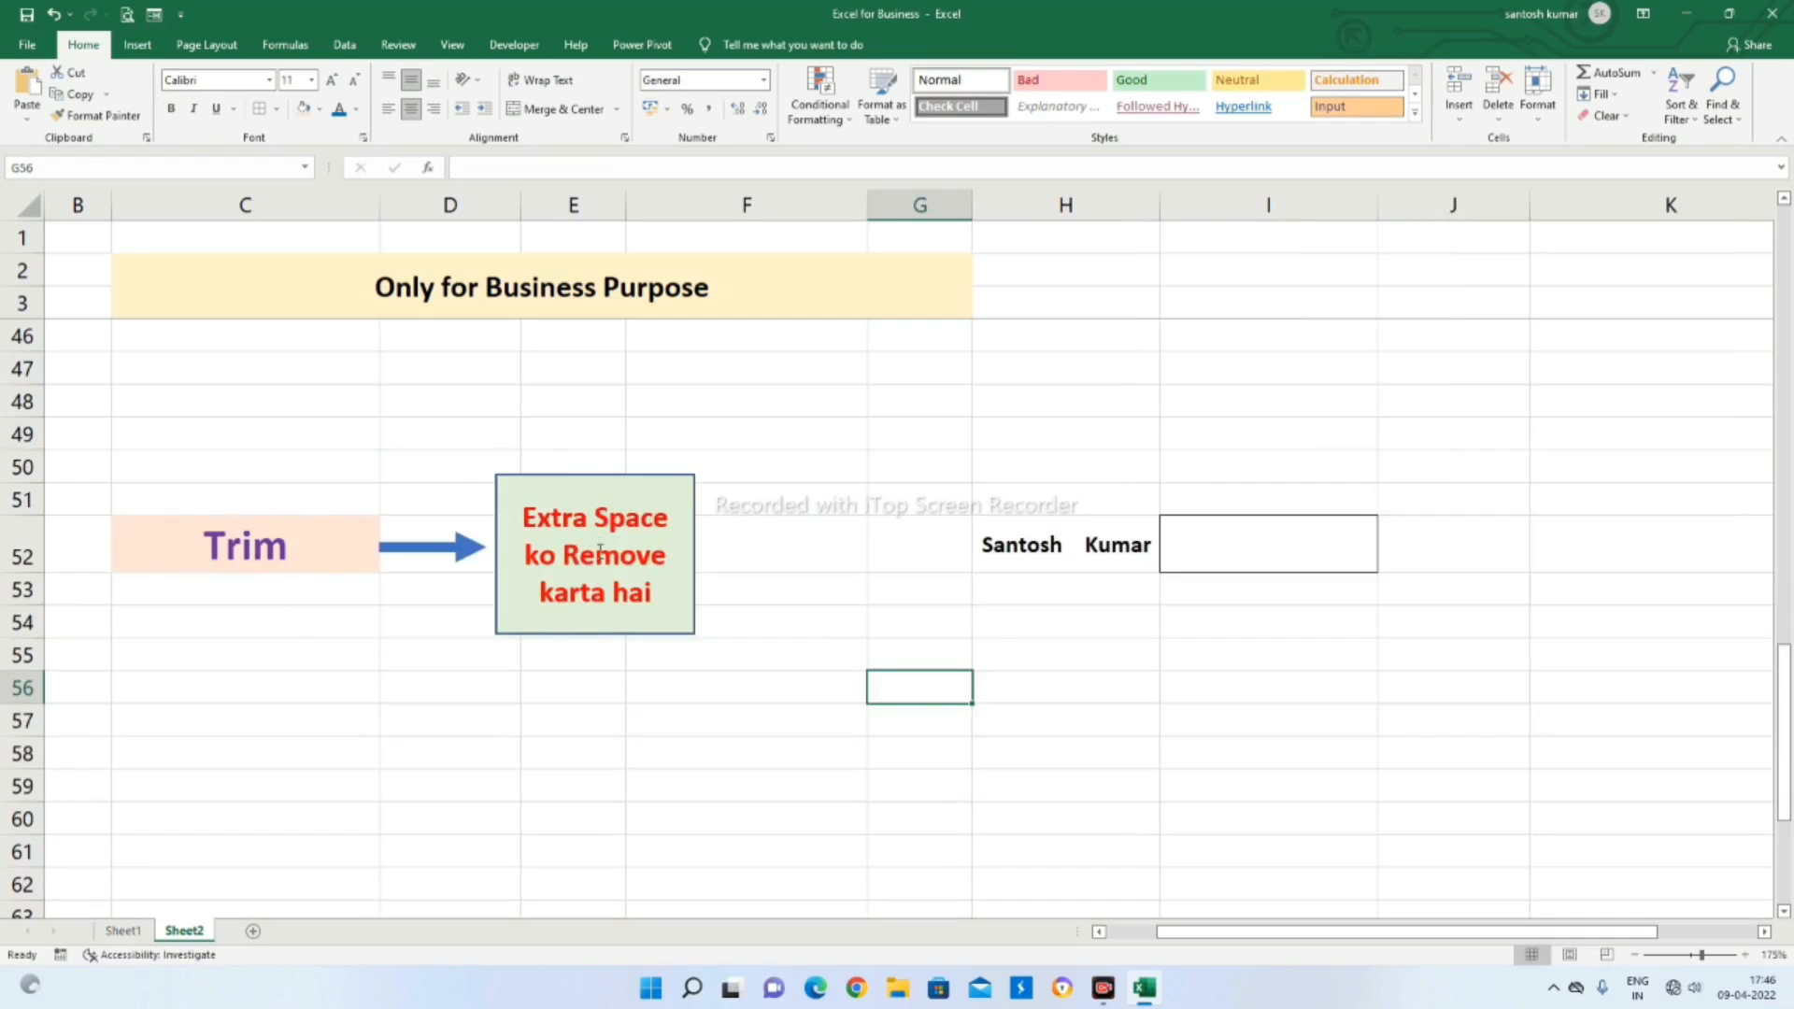
Enter =TRIM(H52) in I52 to remove the extra spaces from the name in H52, and compare it with the original
left_click(1103, 550)
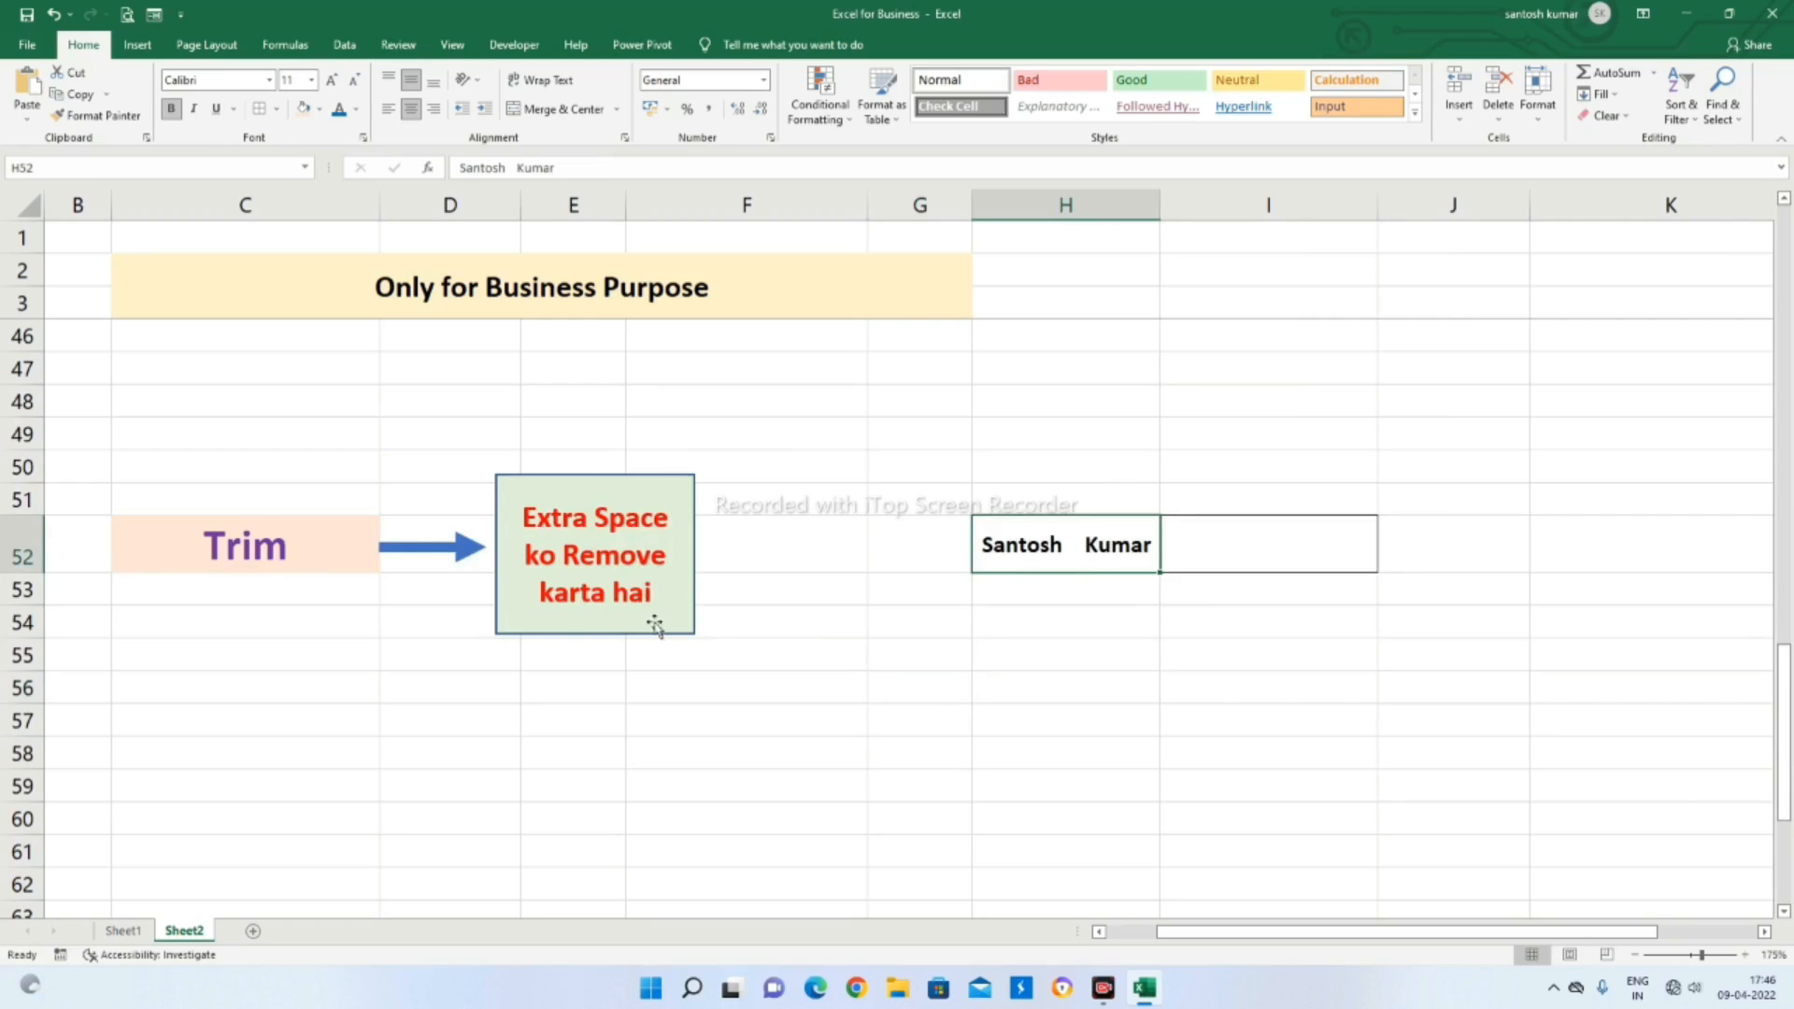
left_click(794, 677)
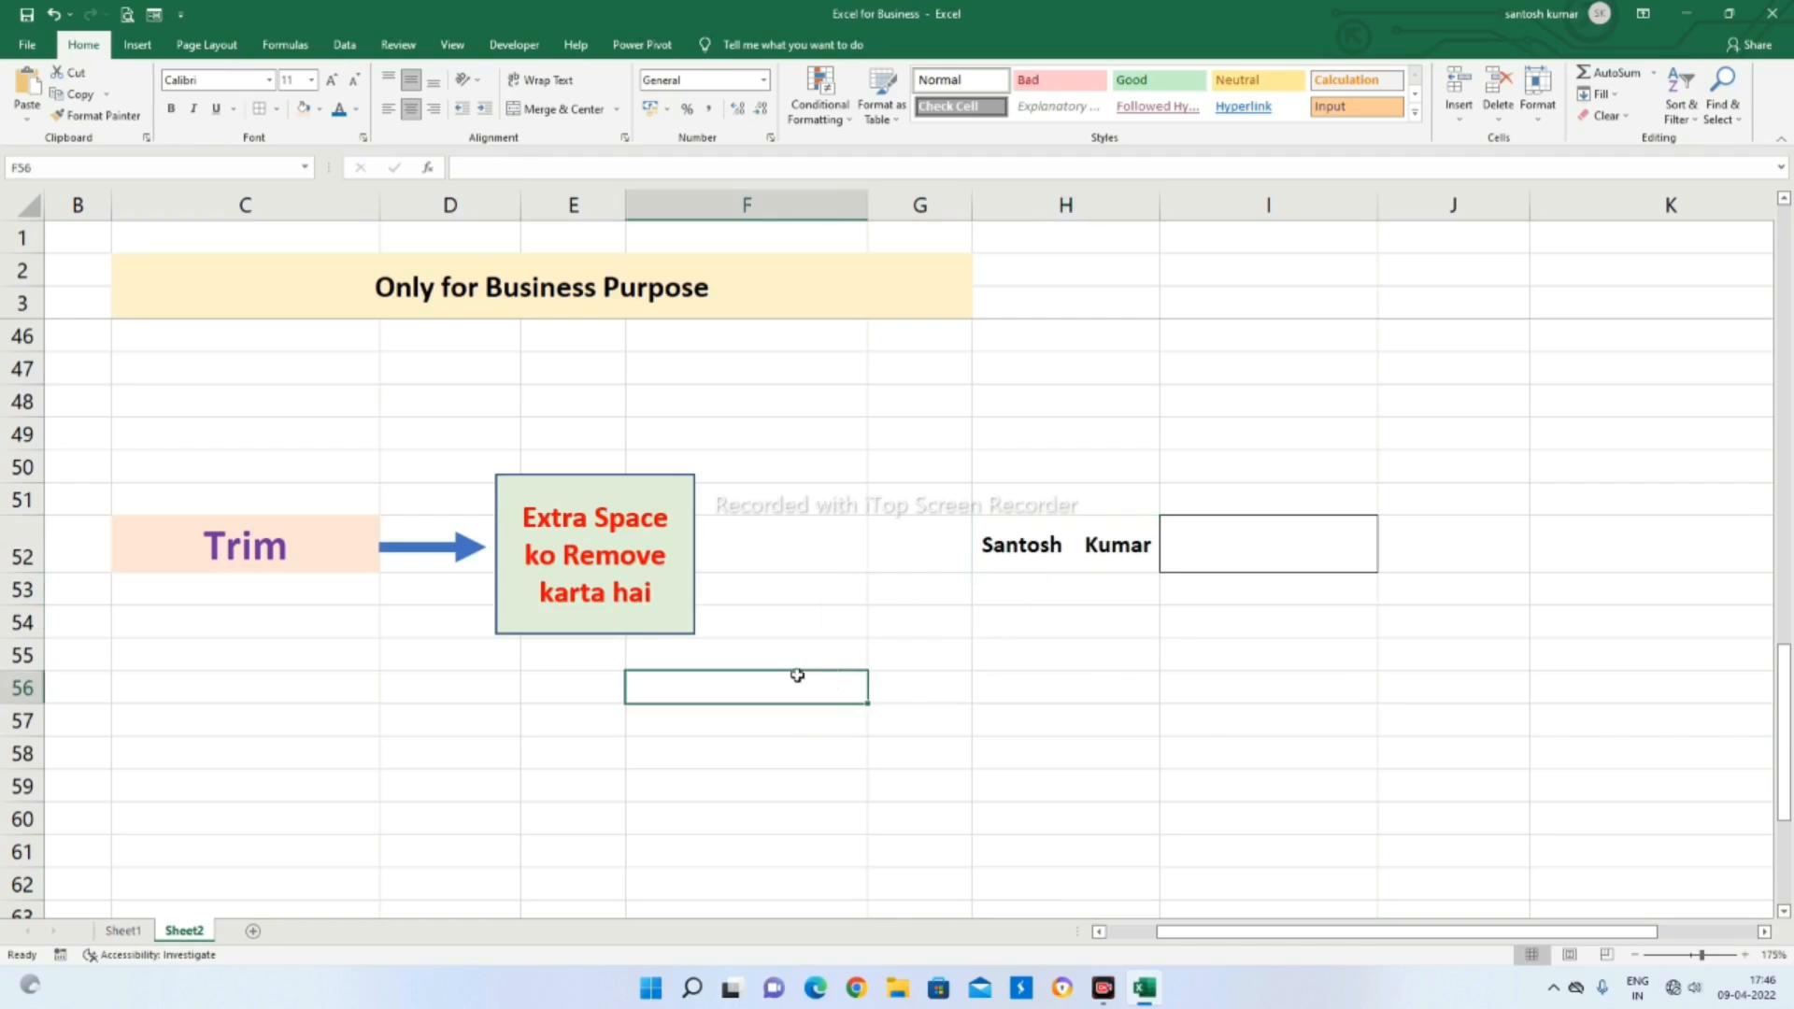
left_click(192, 565)
left_click(433, 687)
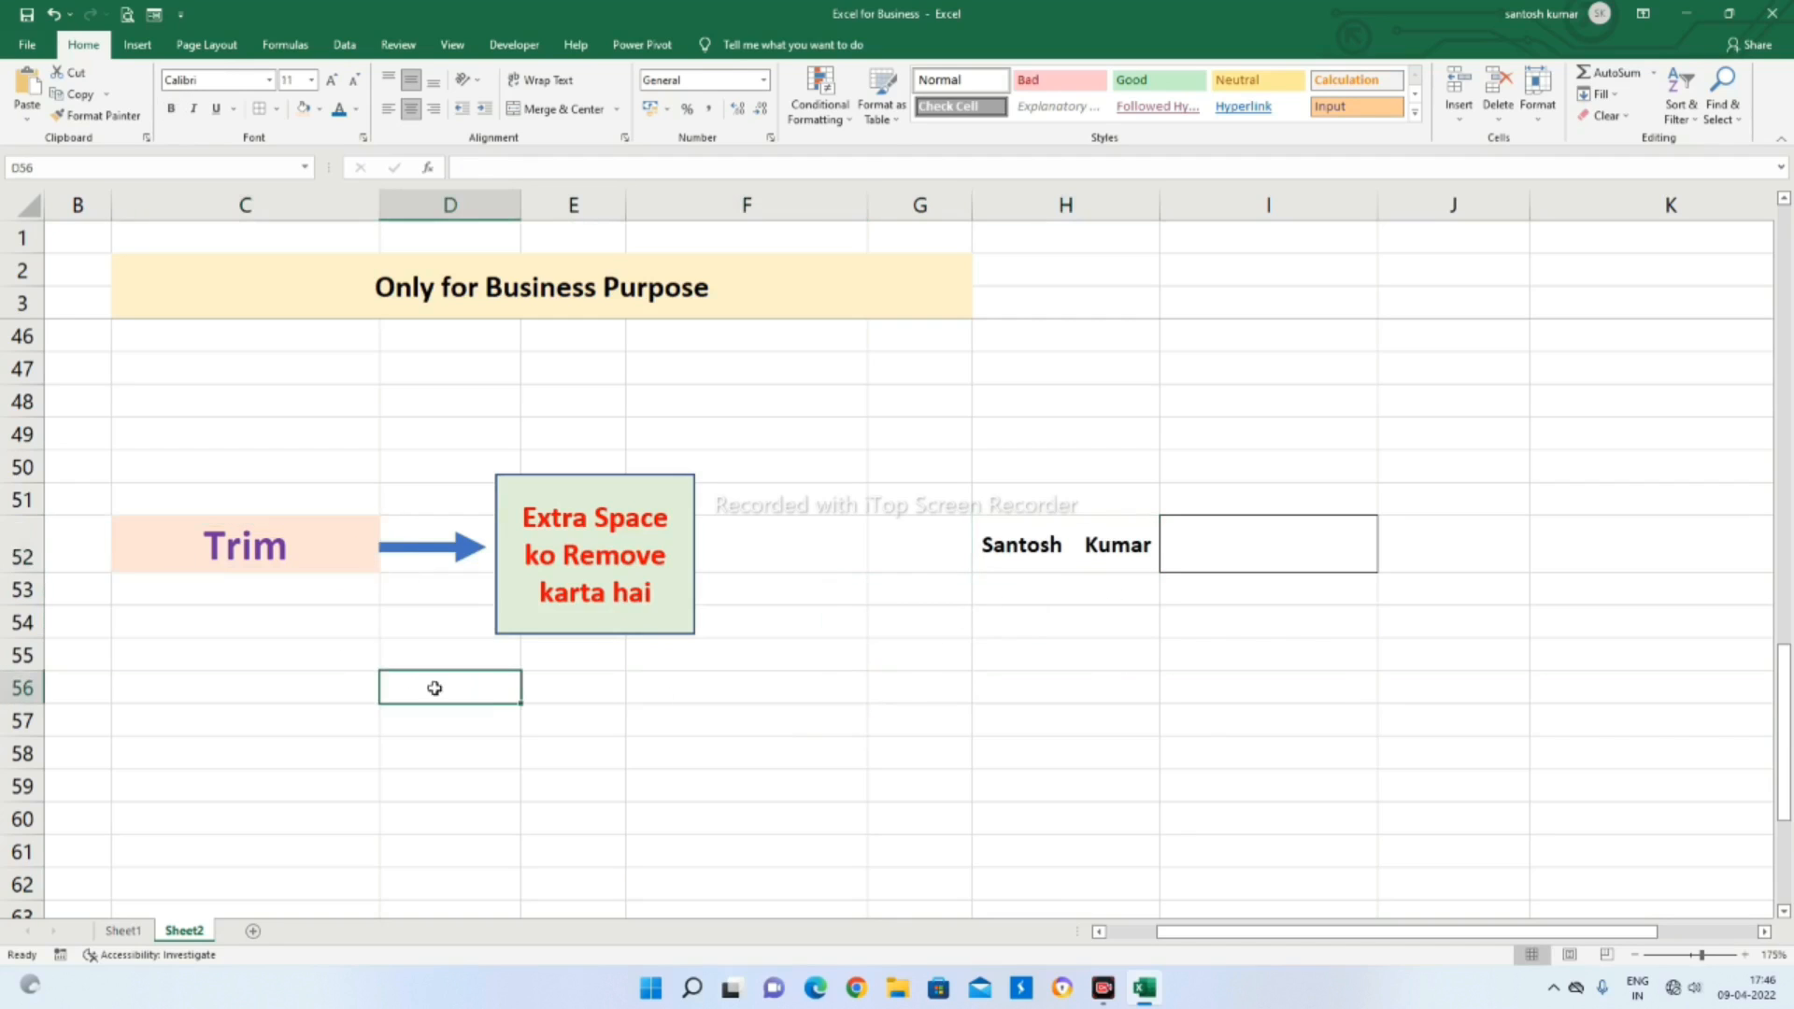
left_click(1258, 547)
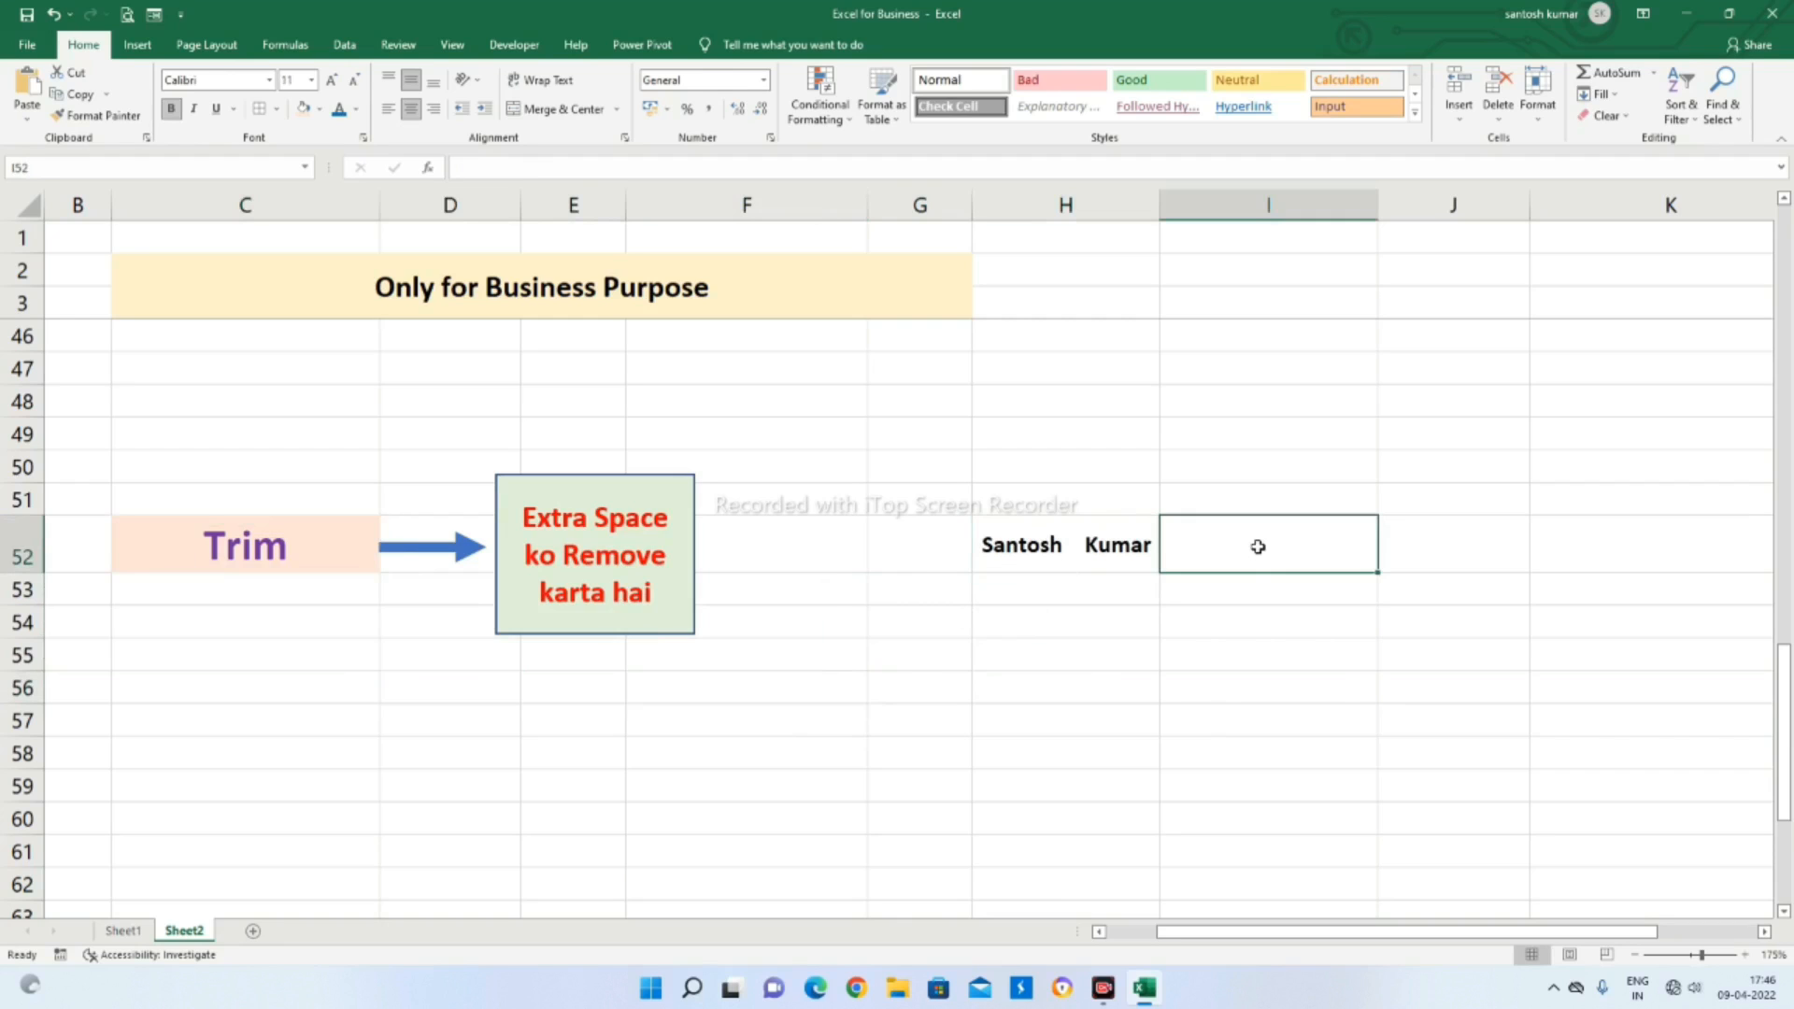
type("=t")
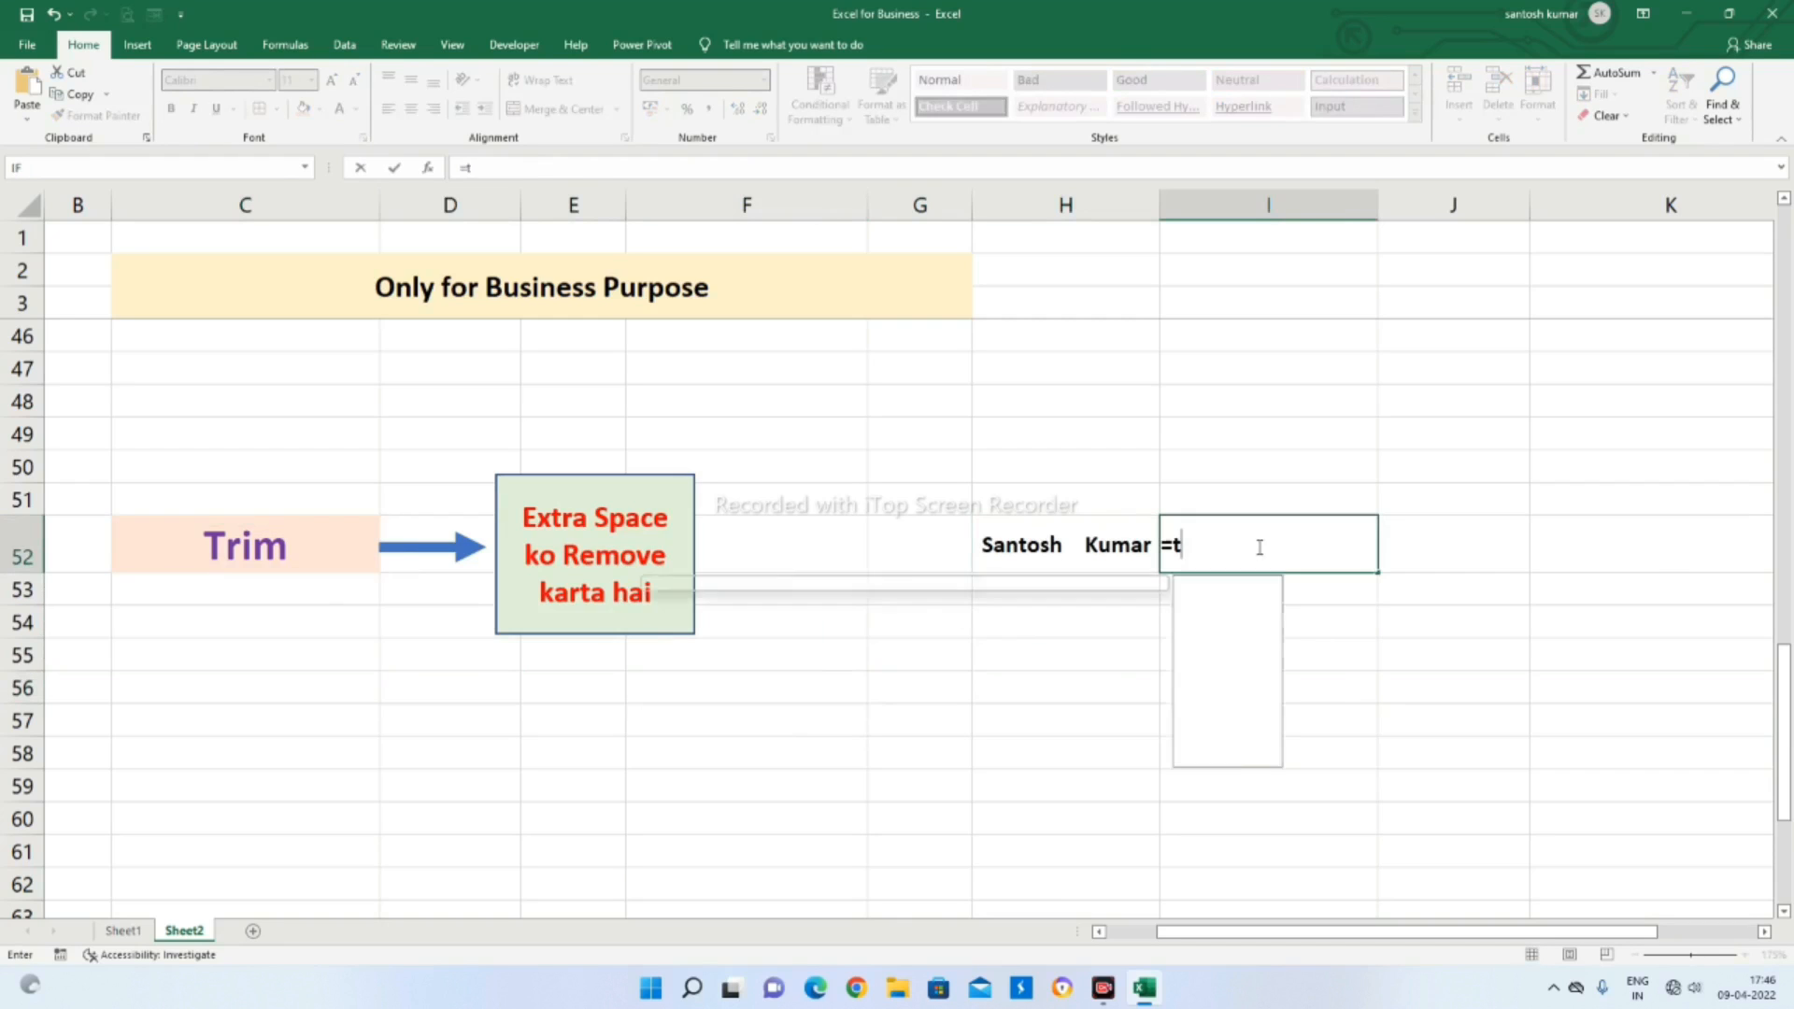
type("rim")
key("Tab")
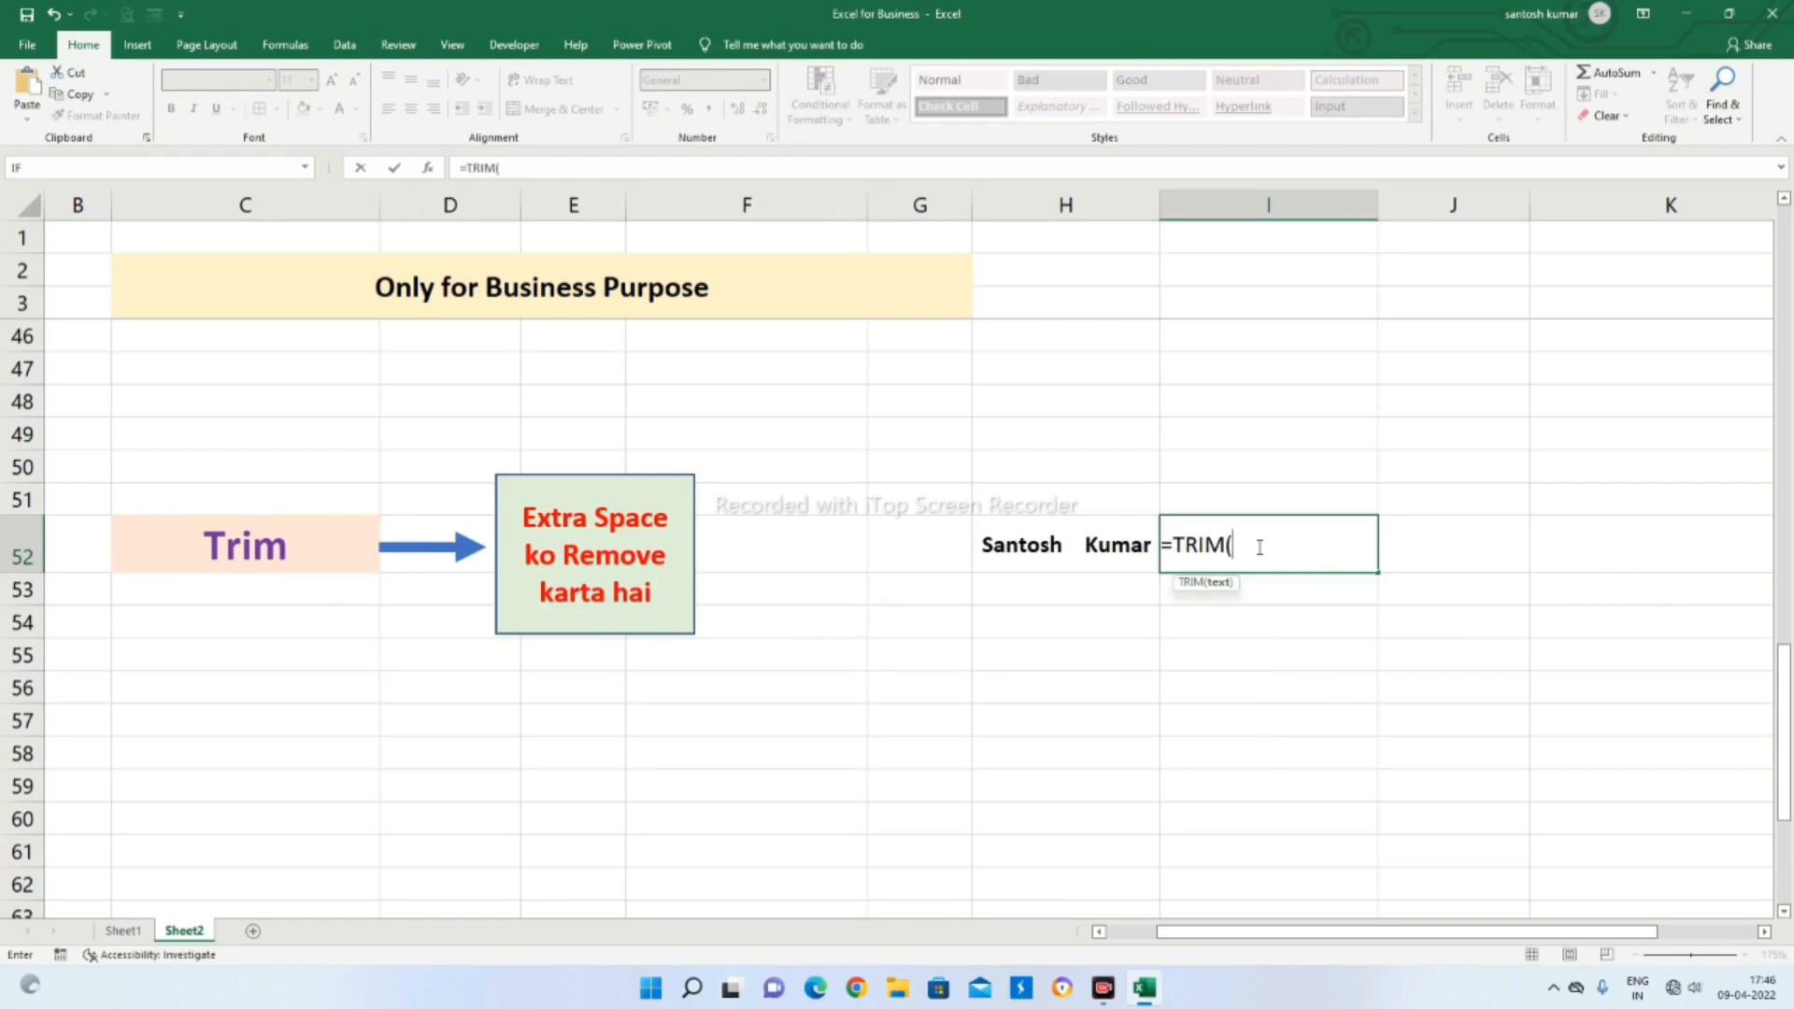
left_click(1064, 547)
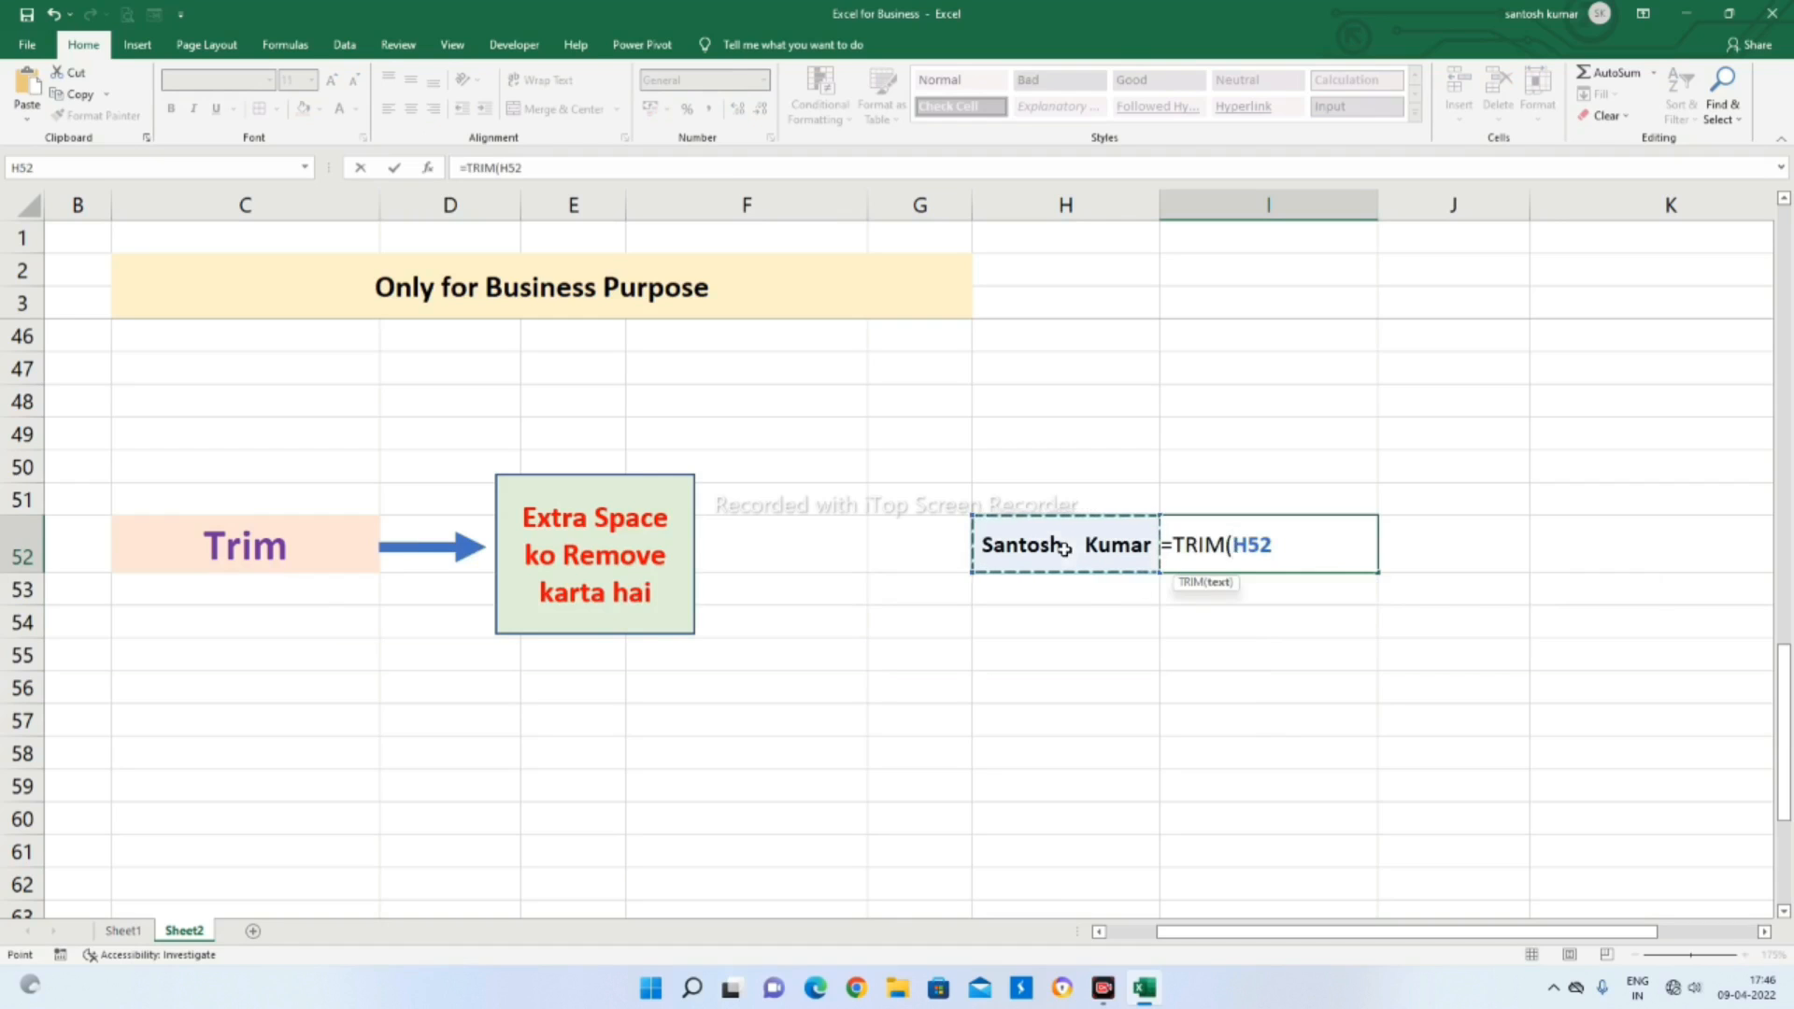
key("Return")
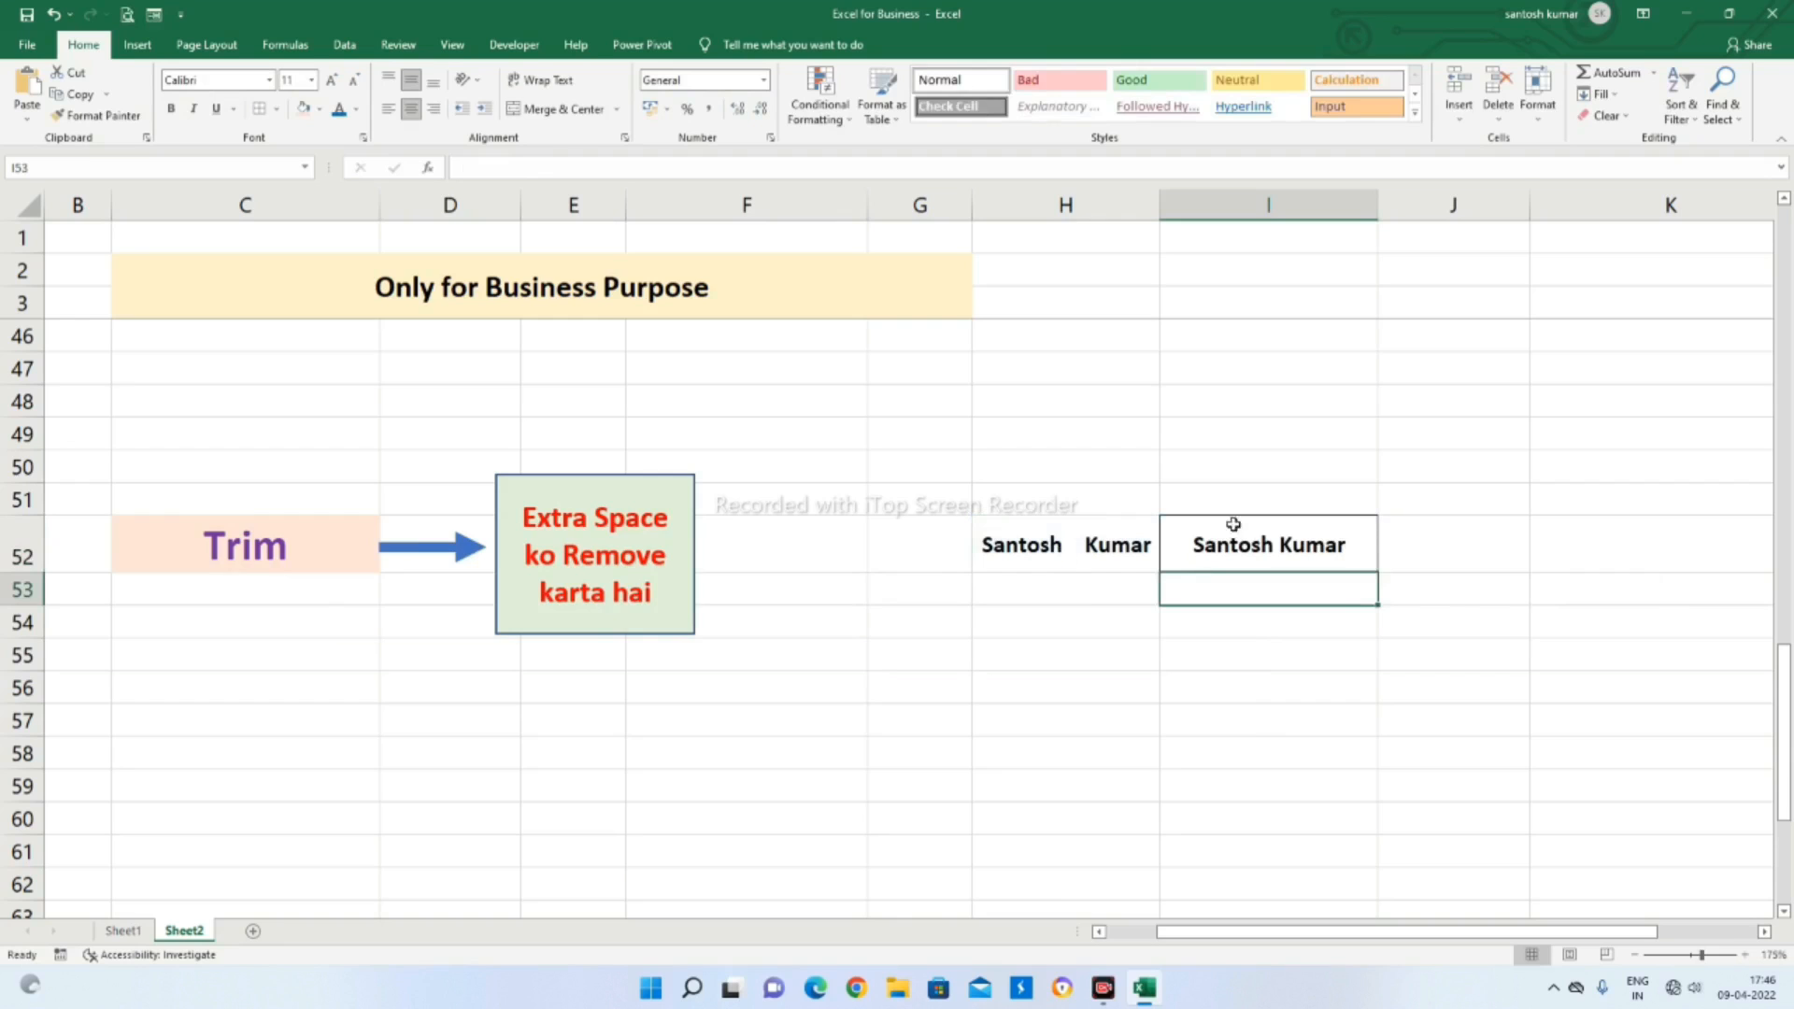
left_click(1070, 551)
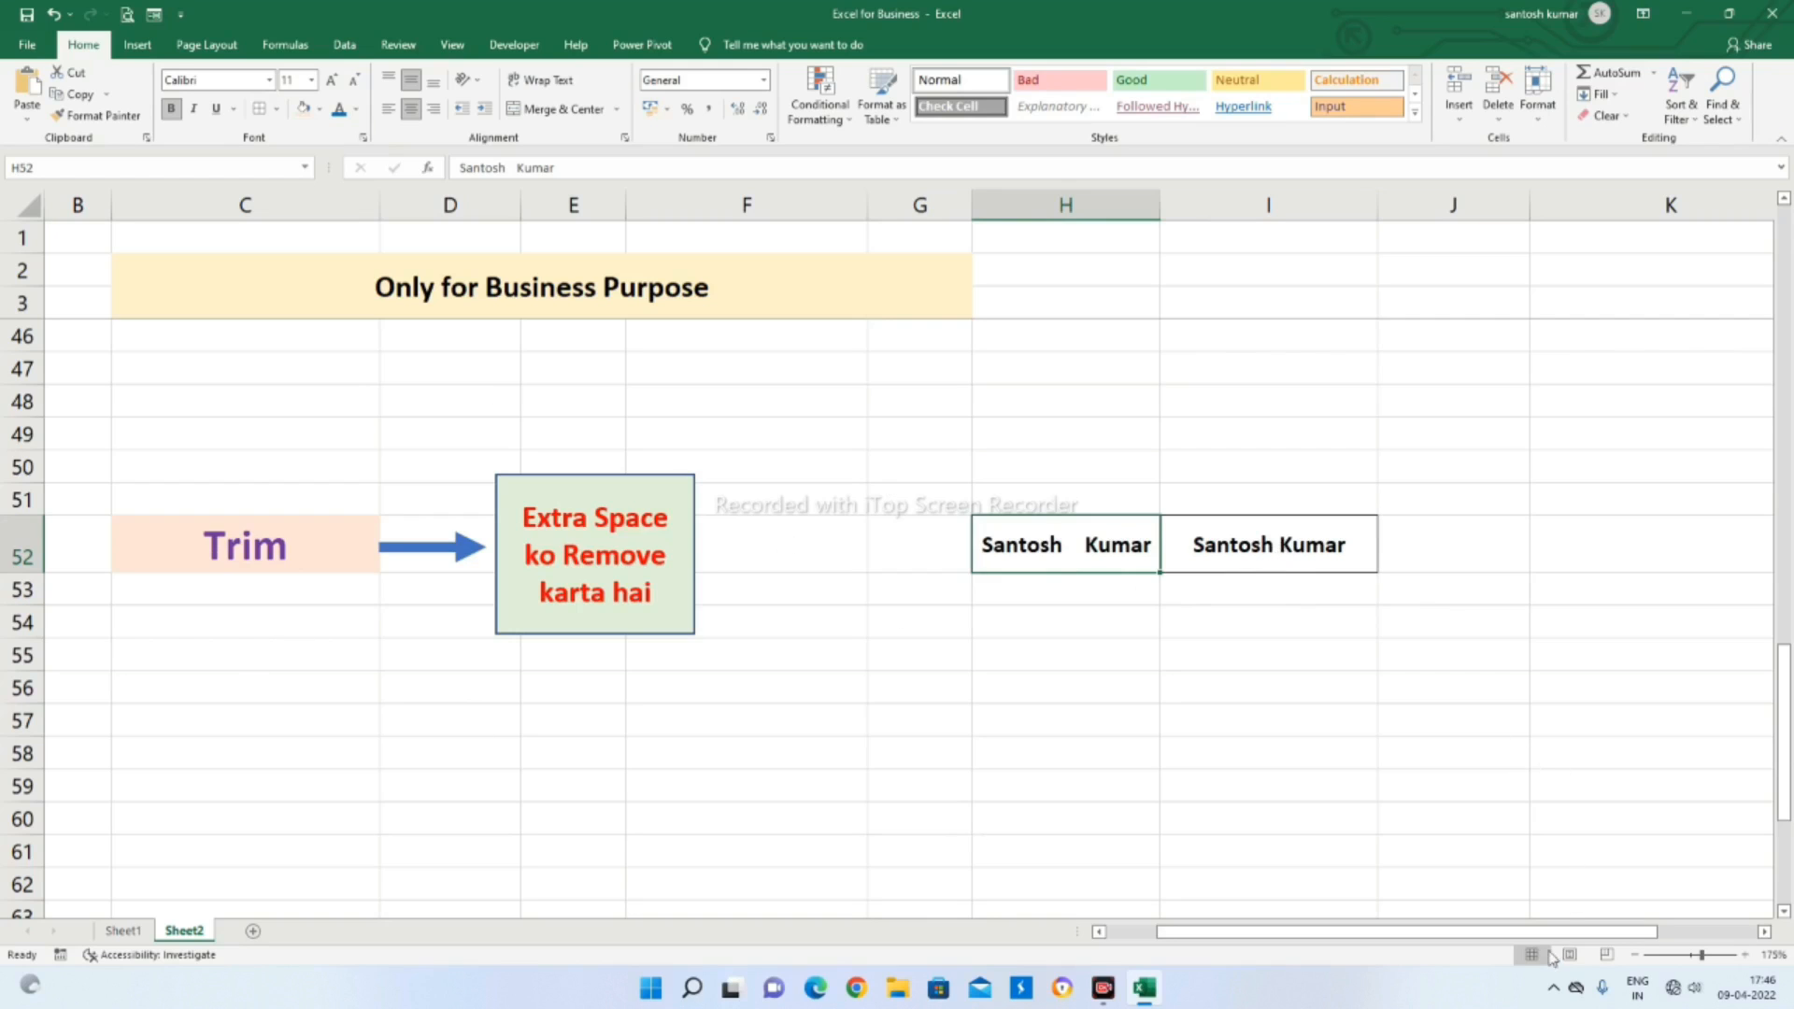
Widen columns G and H so the UPPER and lower columns of the name table have room for full names
scroll(1528, 911, "down", 5)
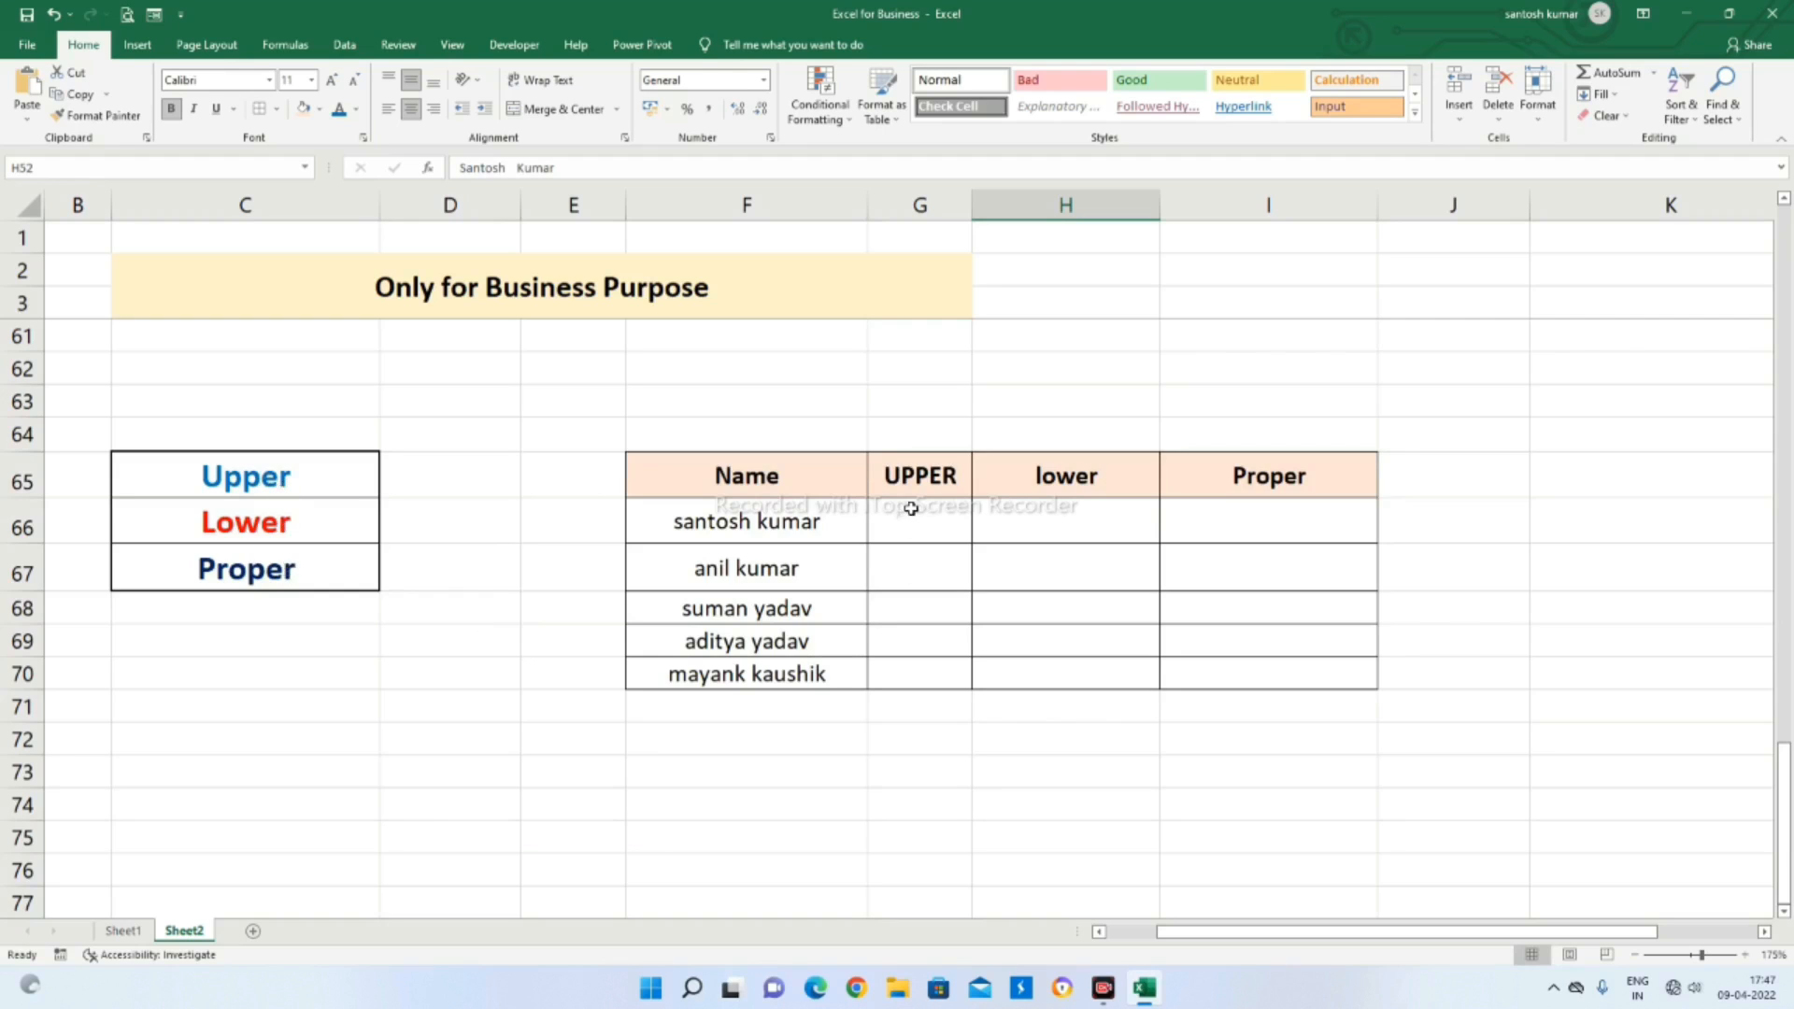
left_click_drag(969, 203, 1062, 203)
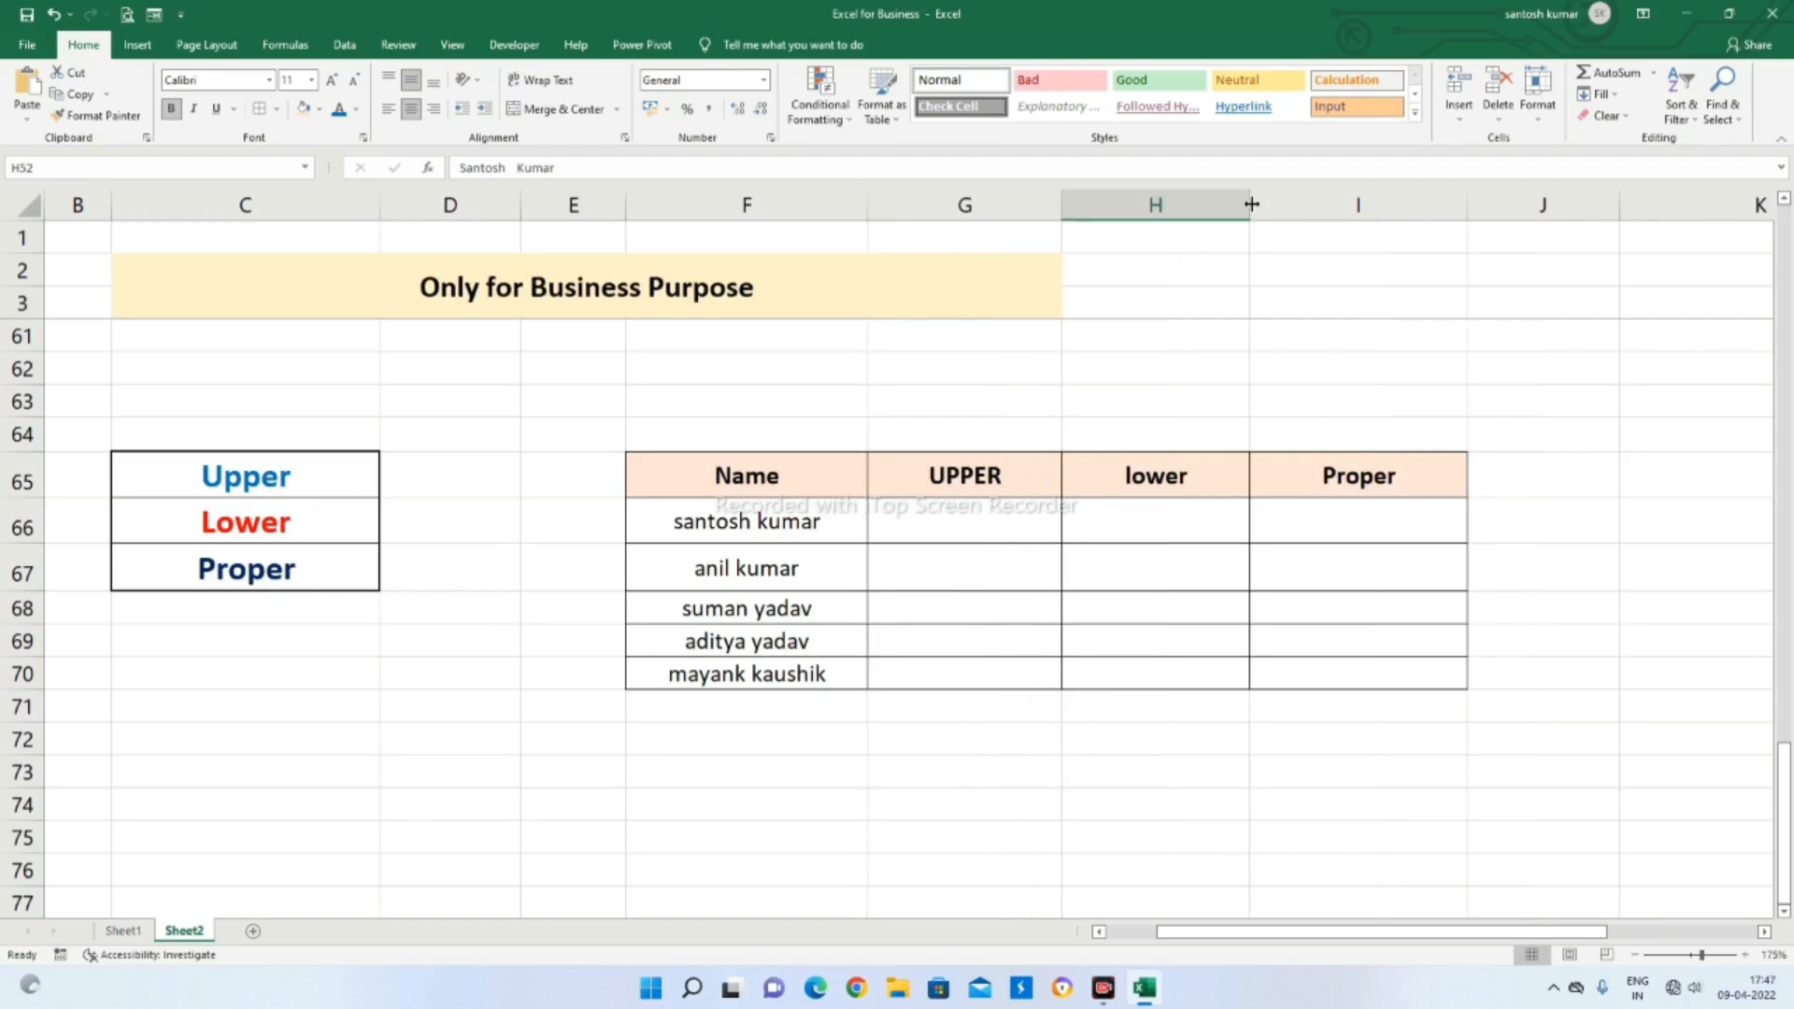
left_click_drag(1252, 204, 1304, 204)
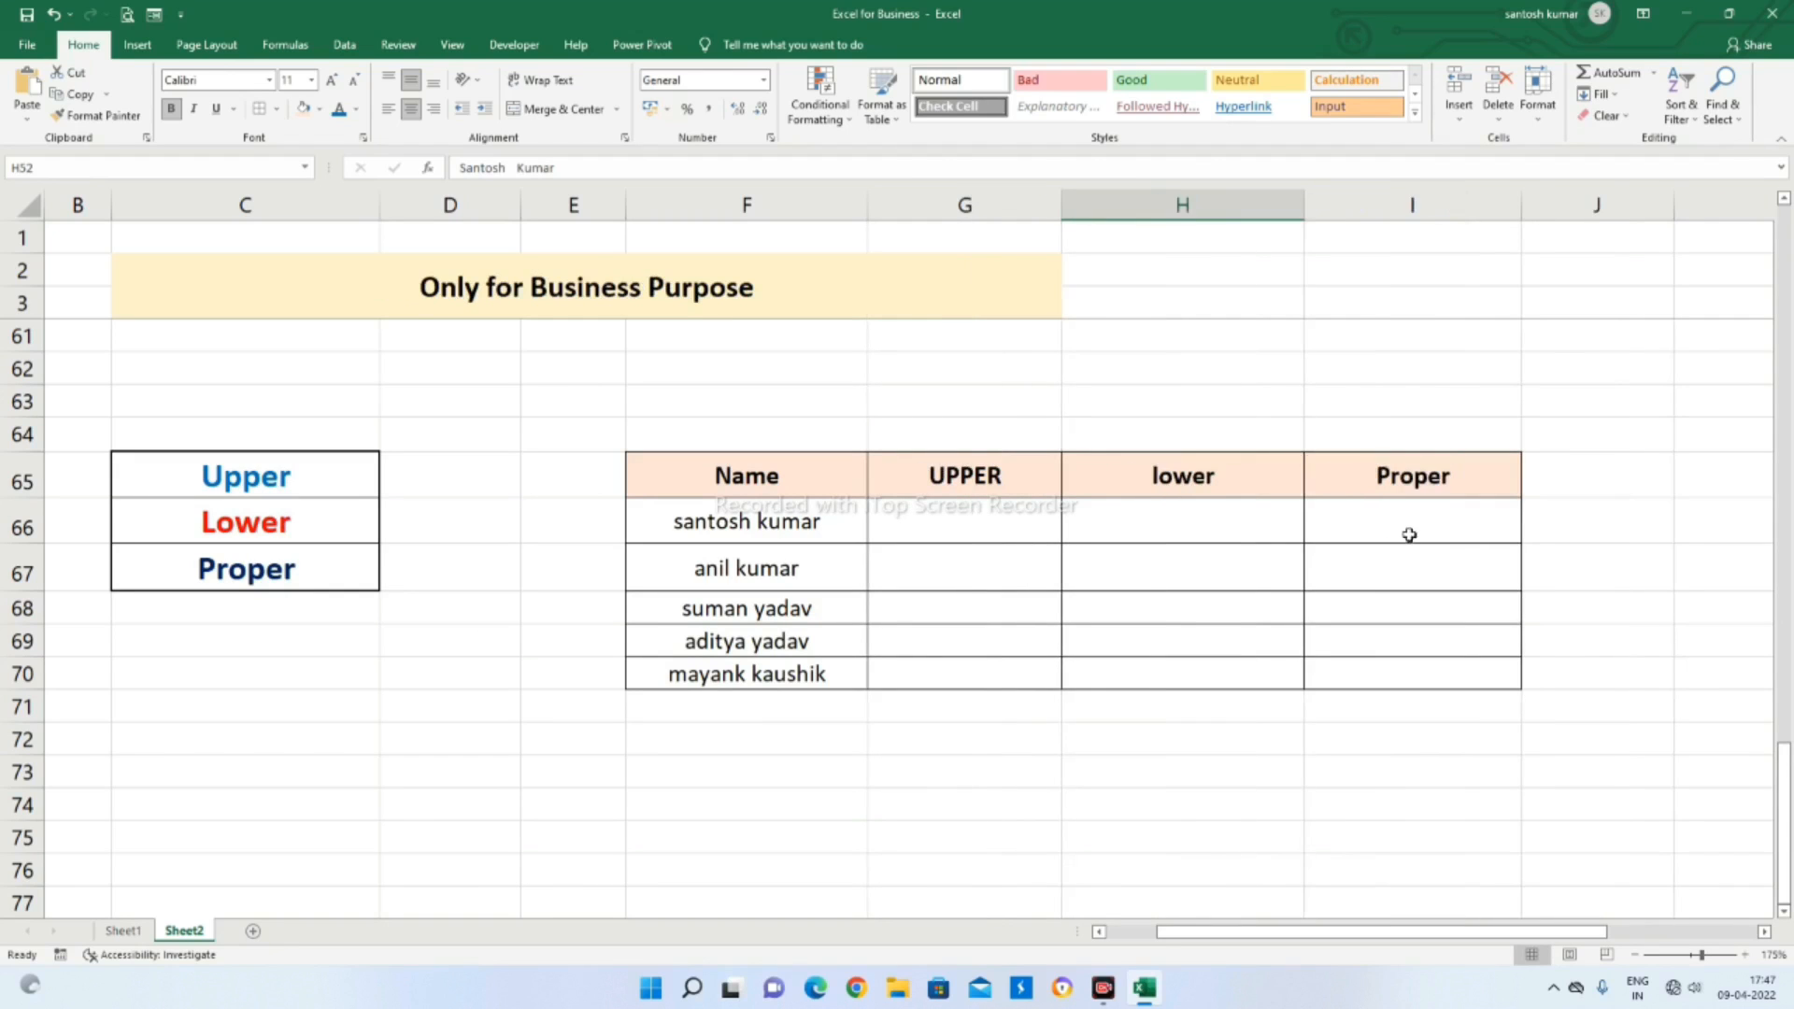
left_click(705, 523)
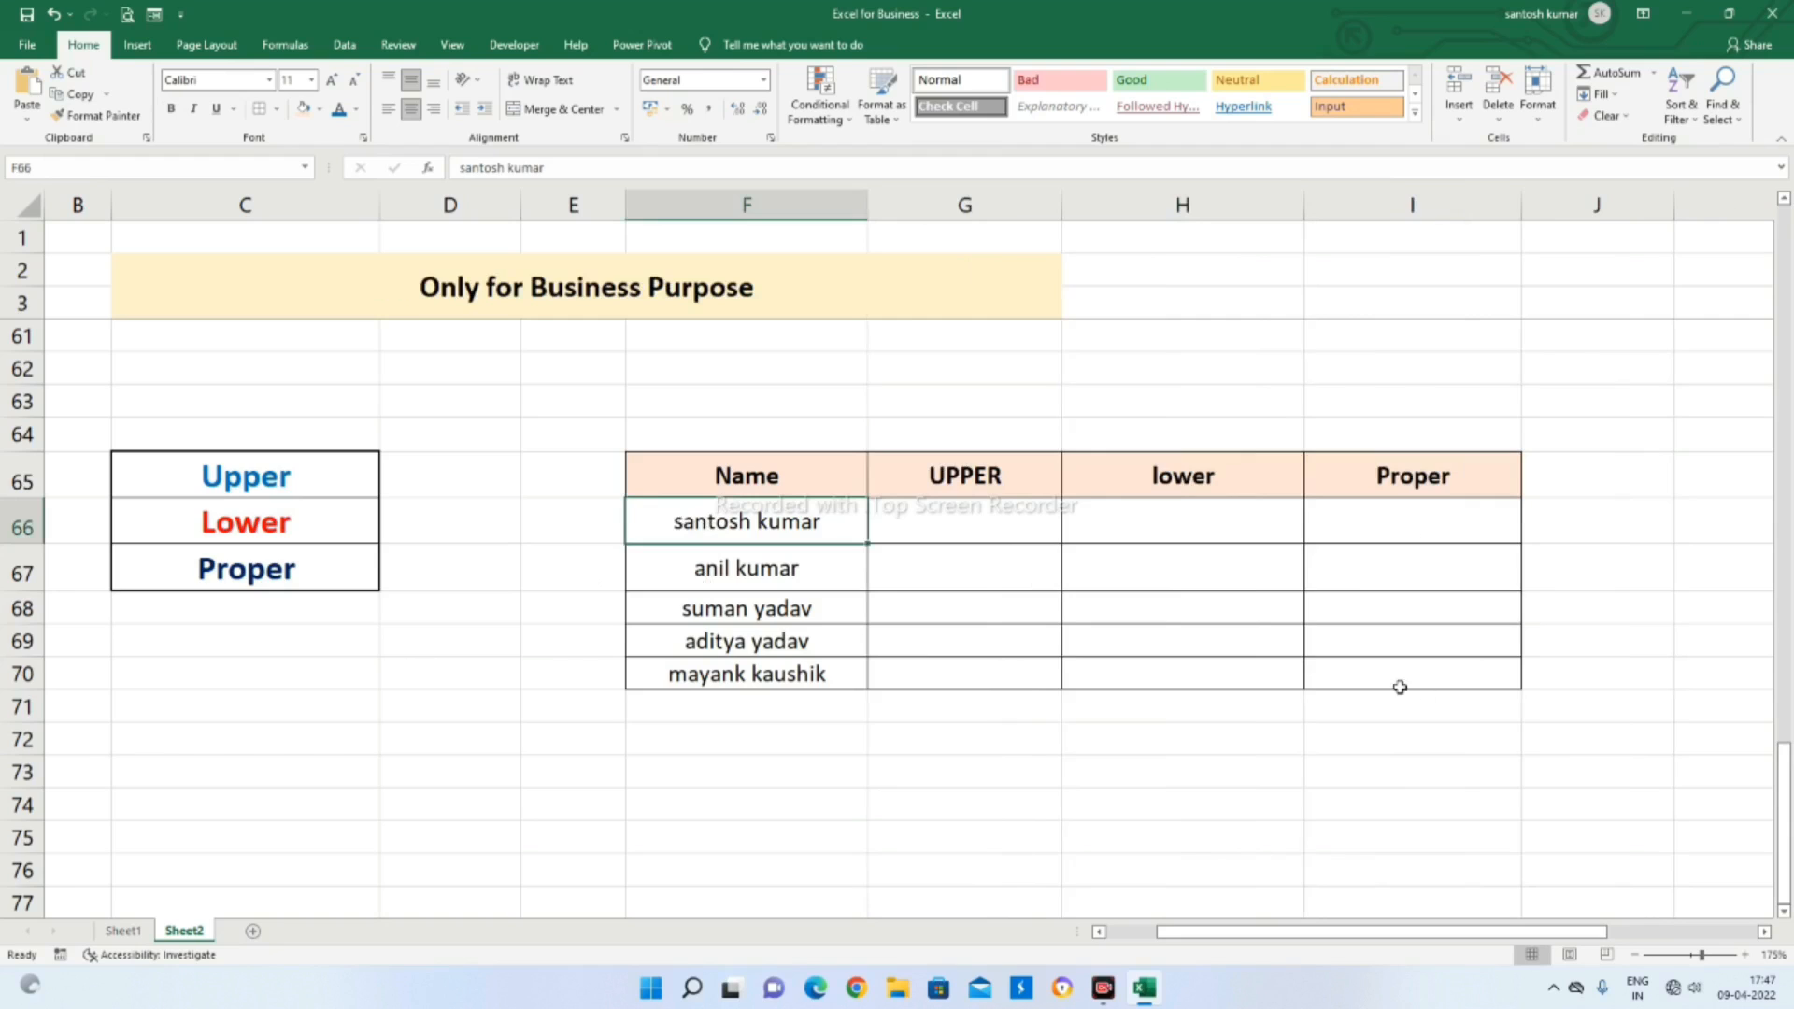
left_click(1103, 748)
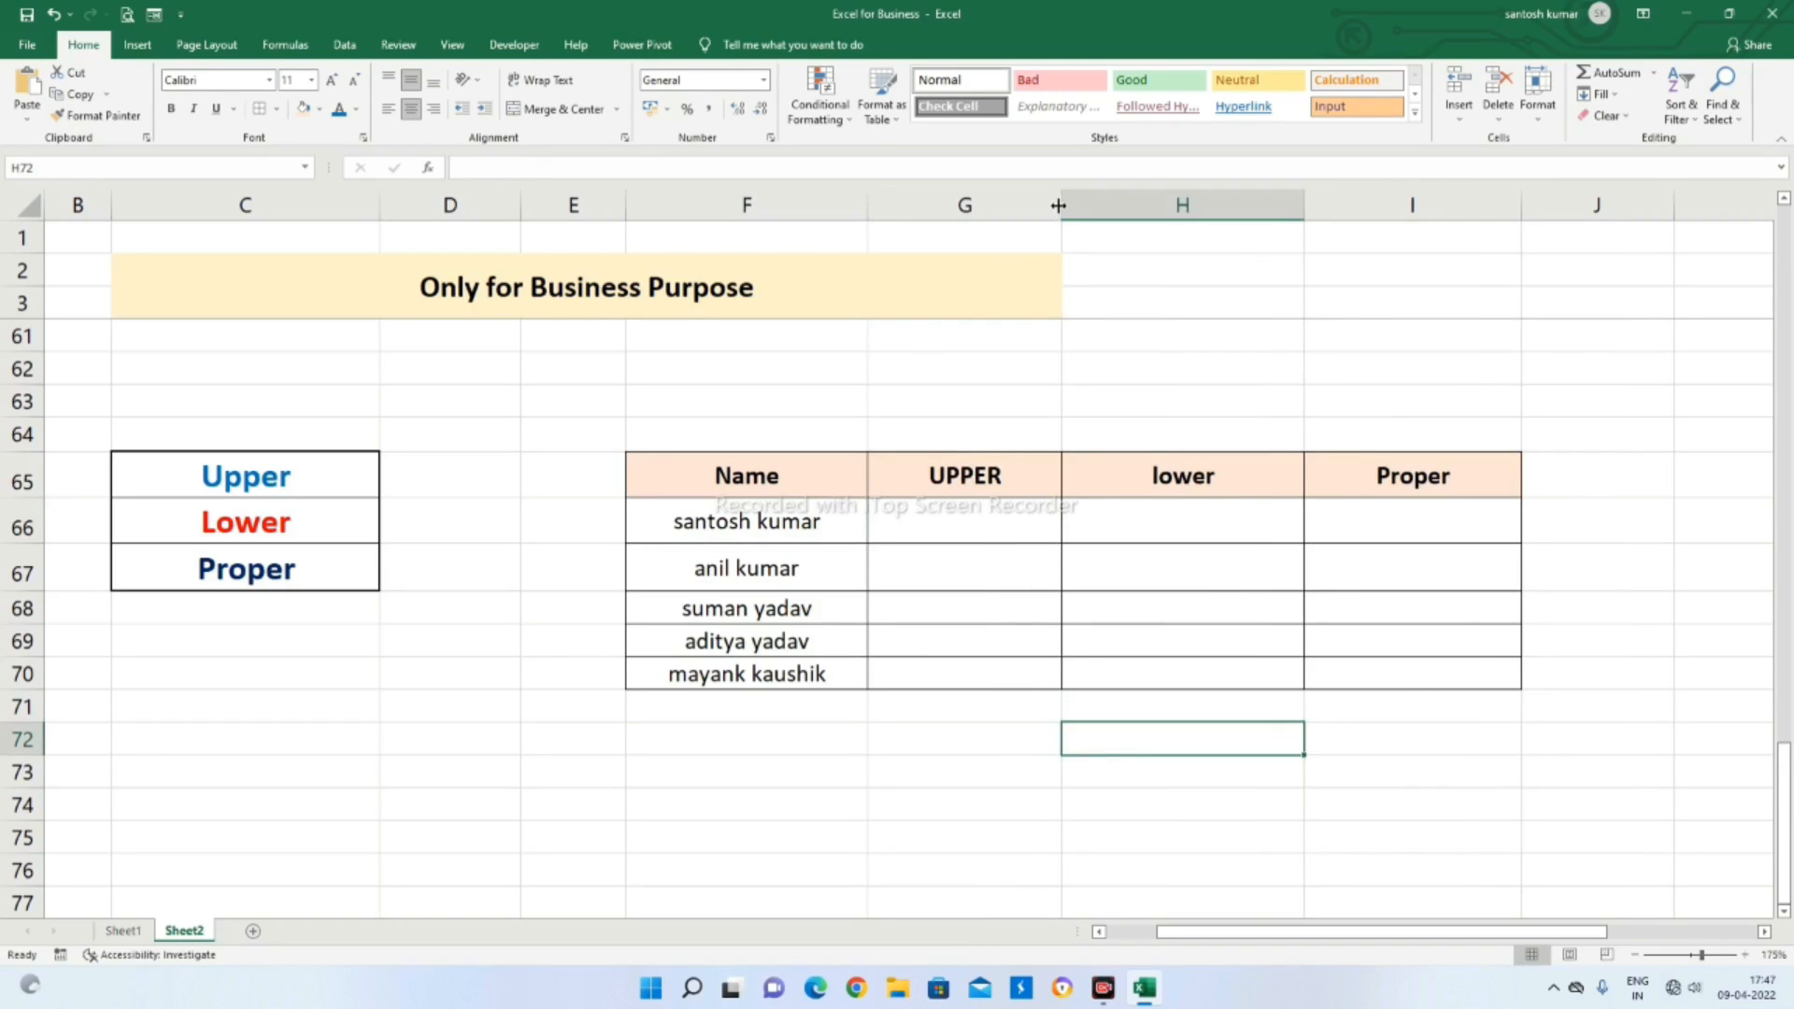
left_click_drag(1059, 206, 1096, 205)
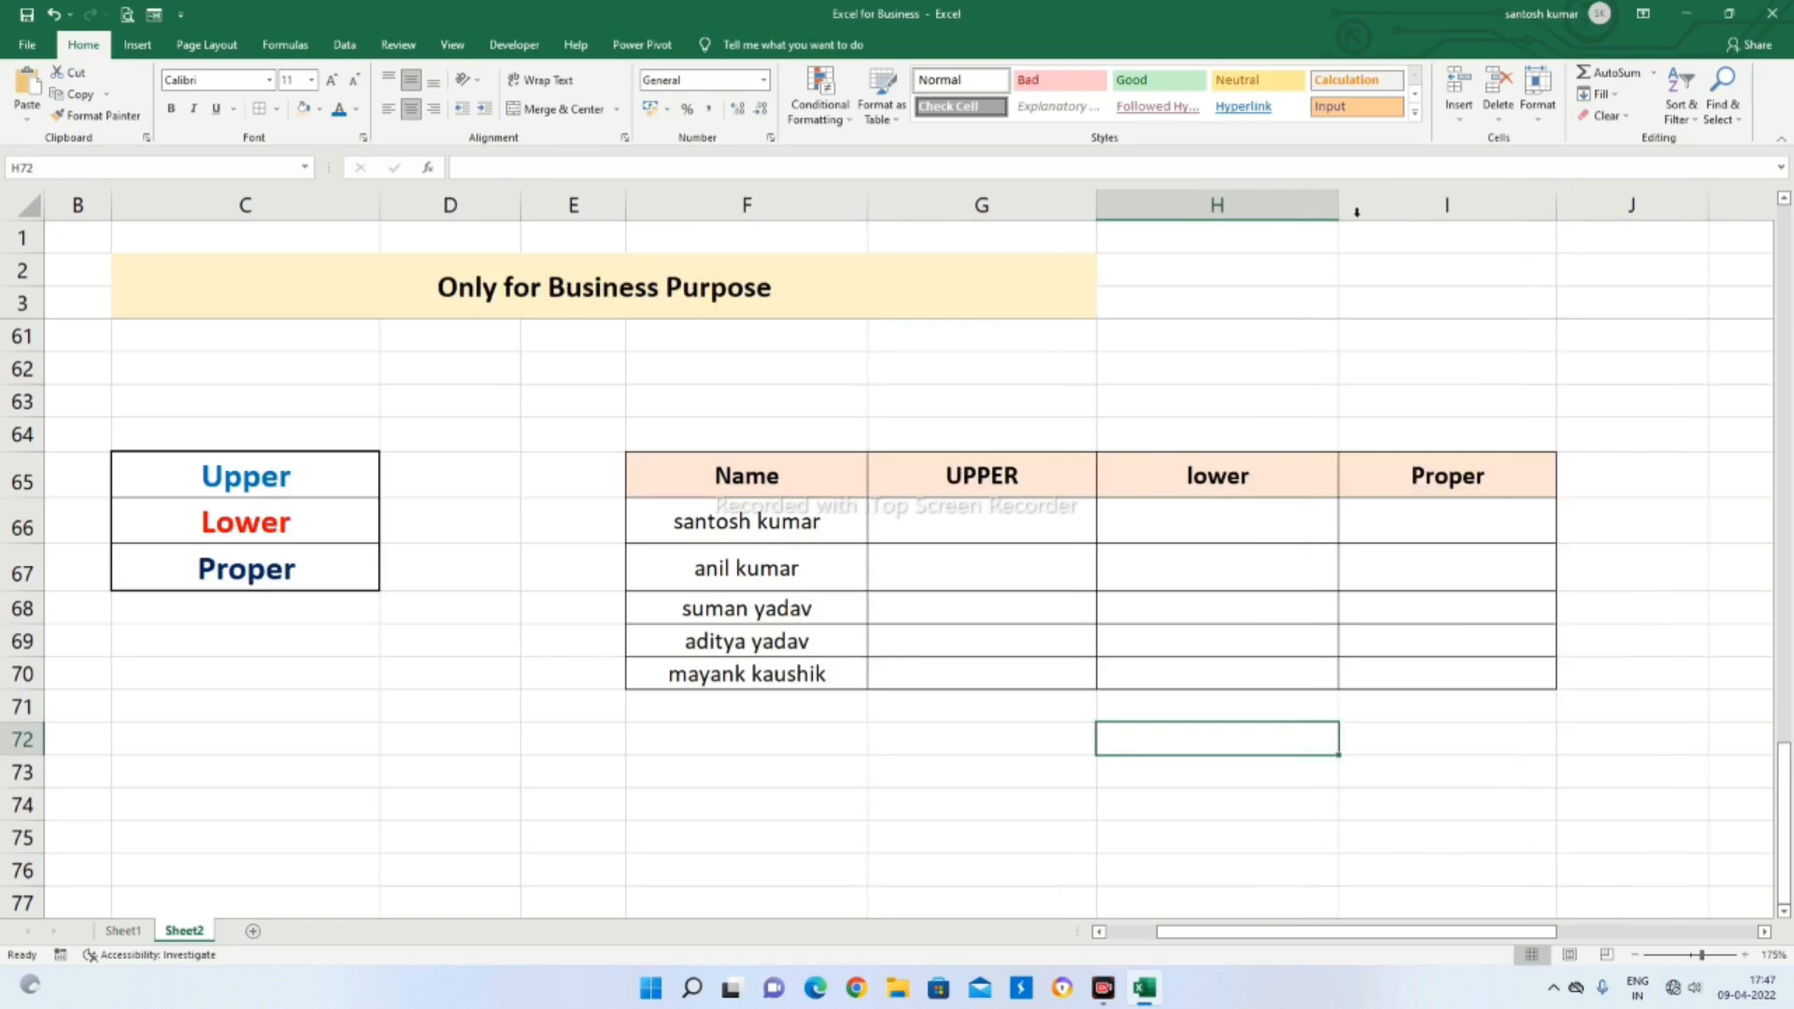
left_click_drag(1357, 211, 1369, 207)
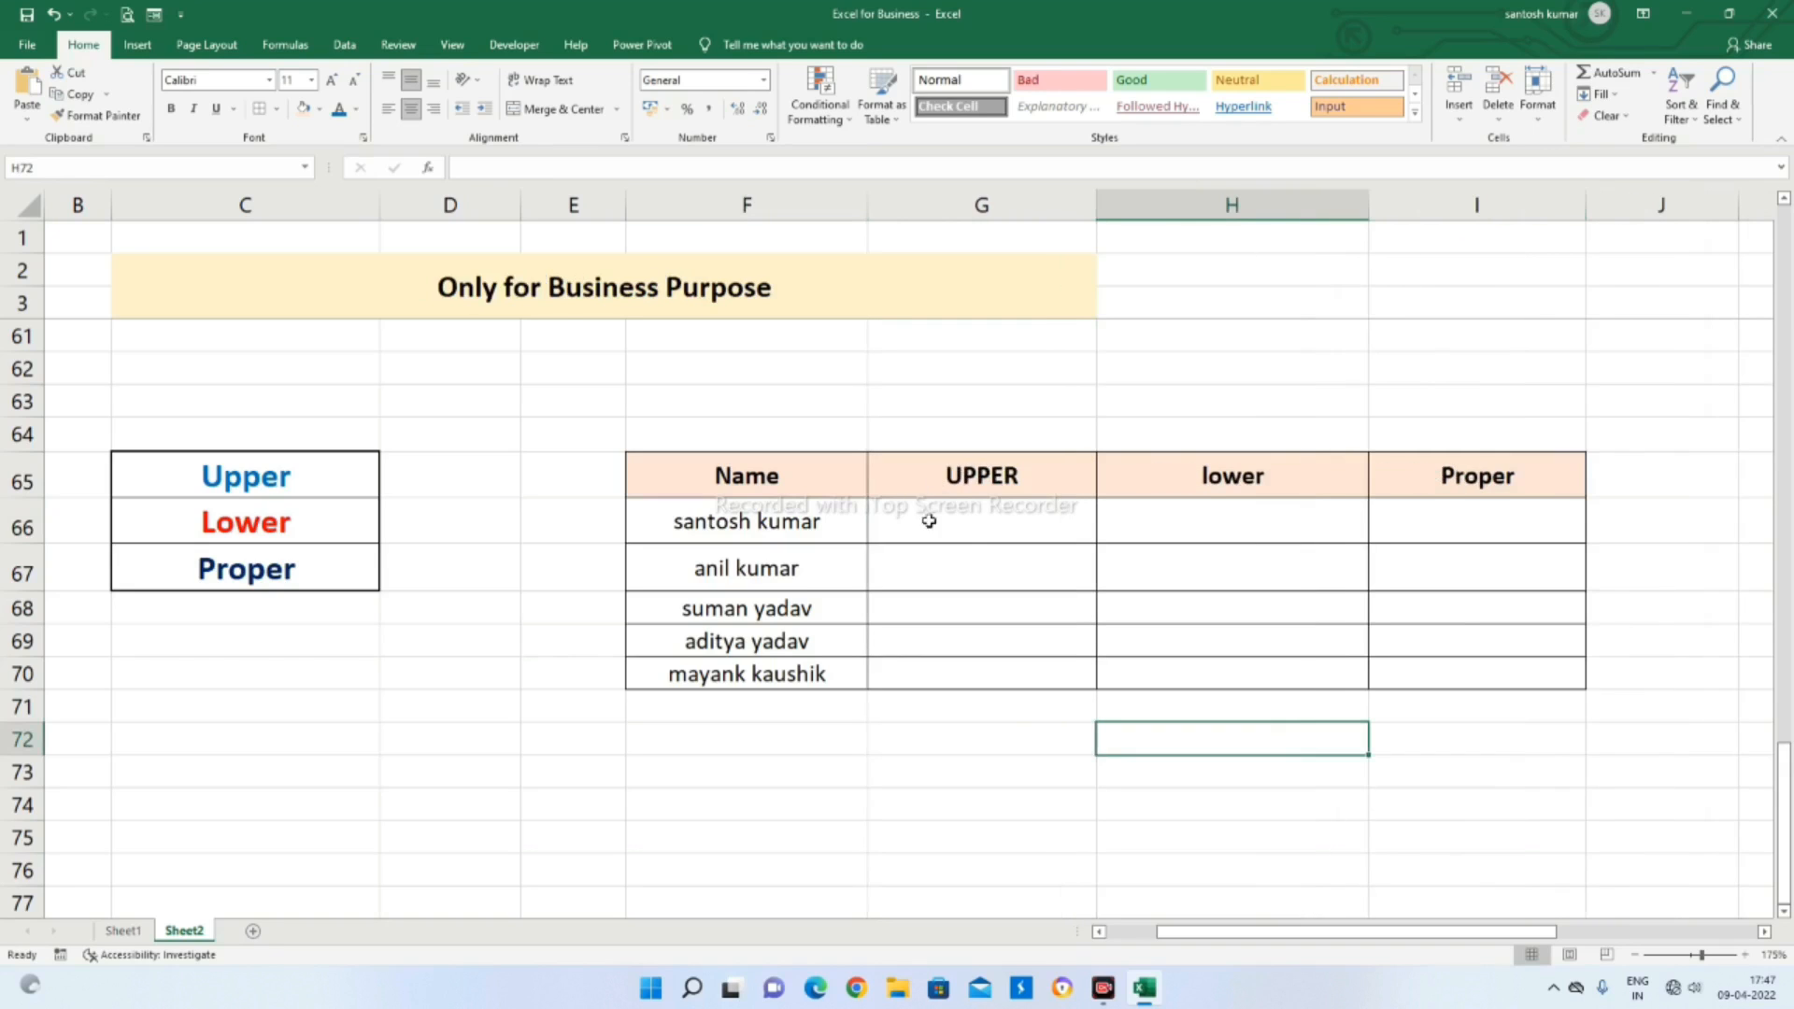
Enter =UPPER(F66) in G66 to convert the first name in the table to capital letters
left_click(966, 535)
left_click(761, 544)
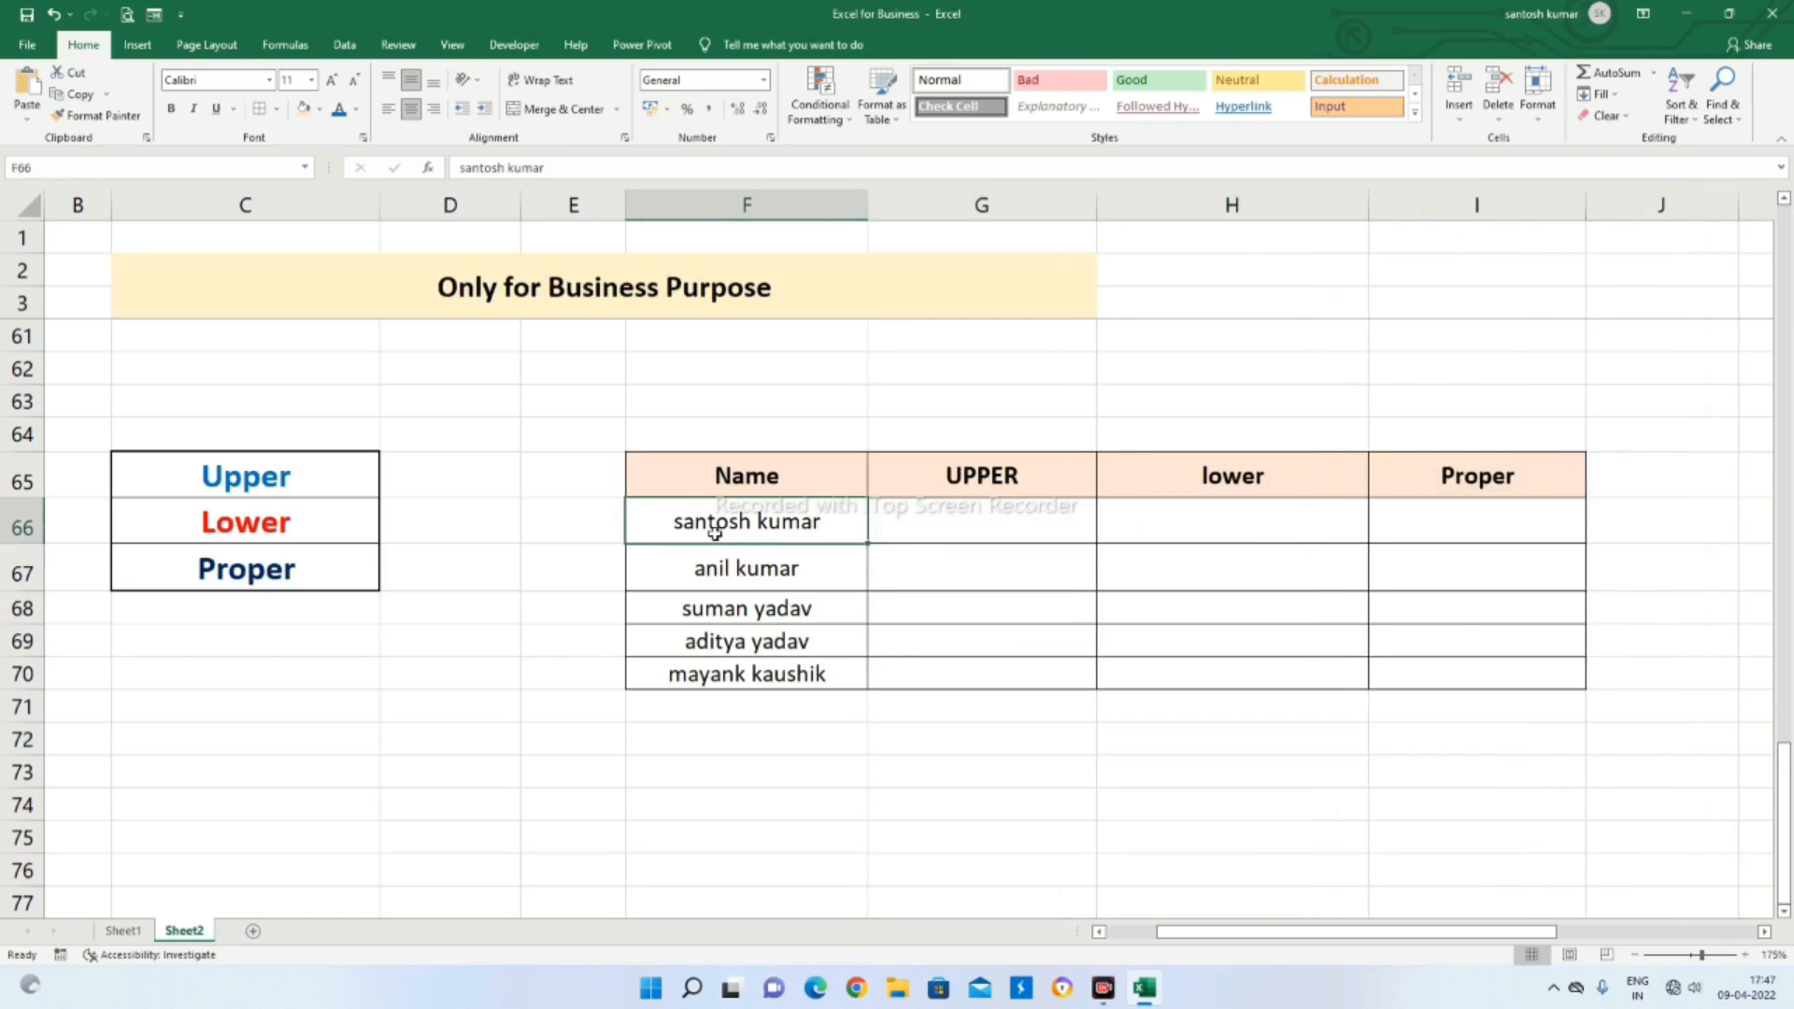
left_click(987, 532)
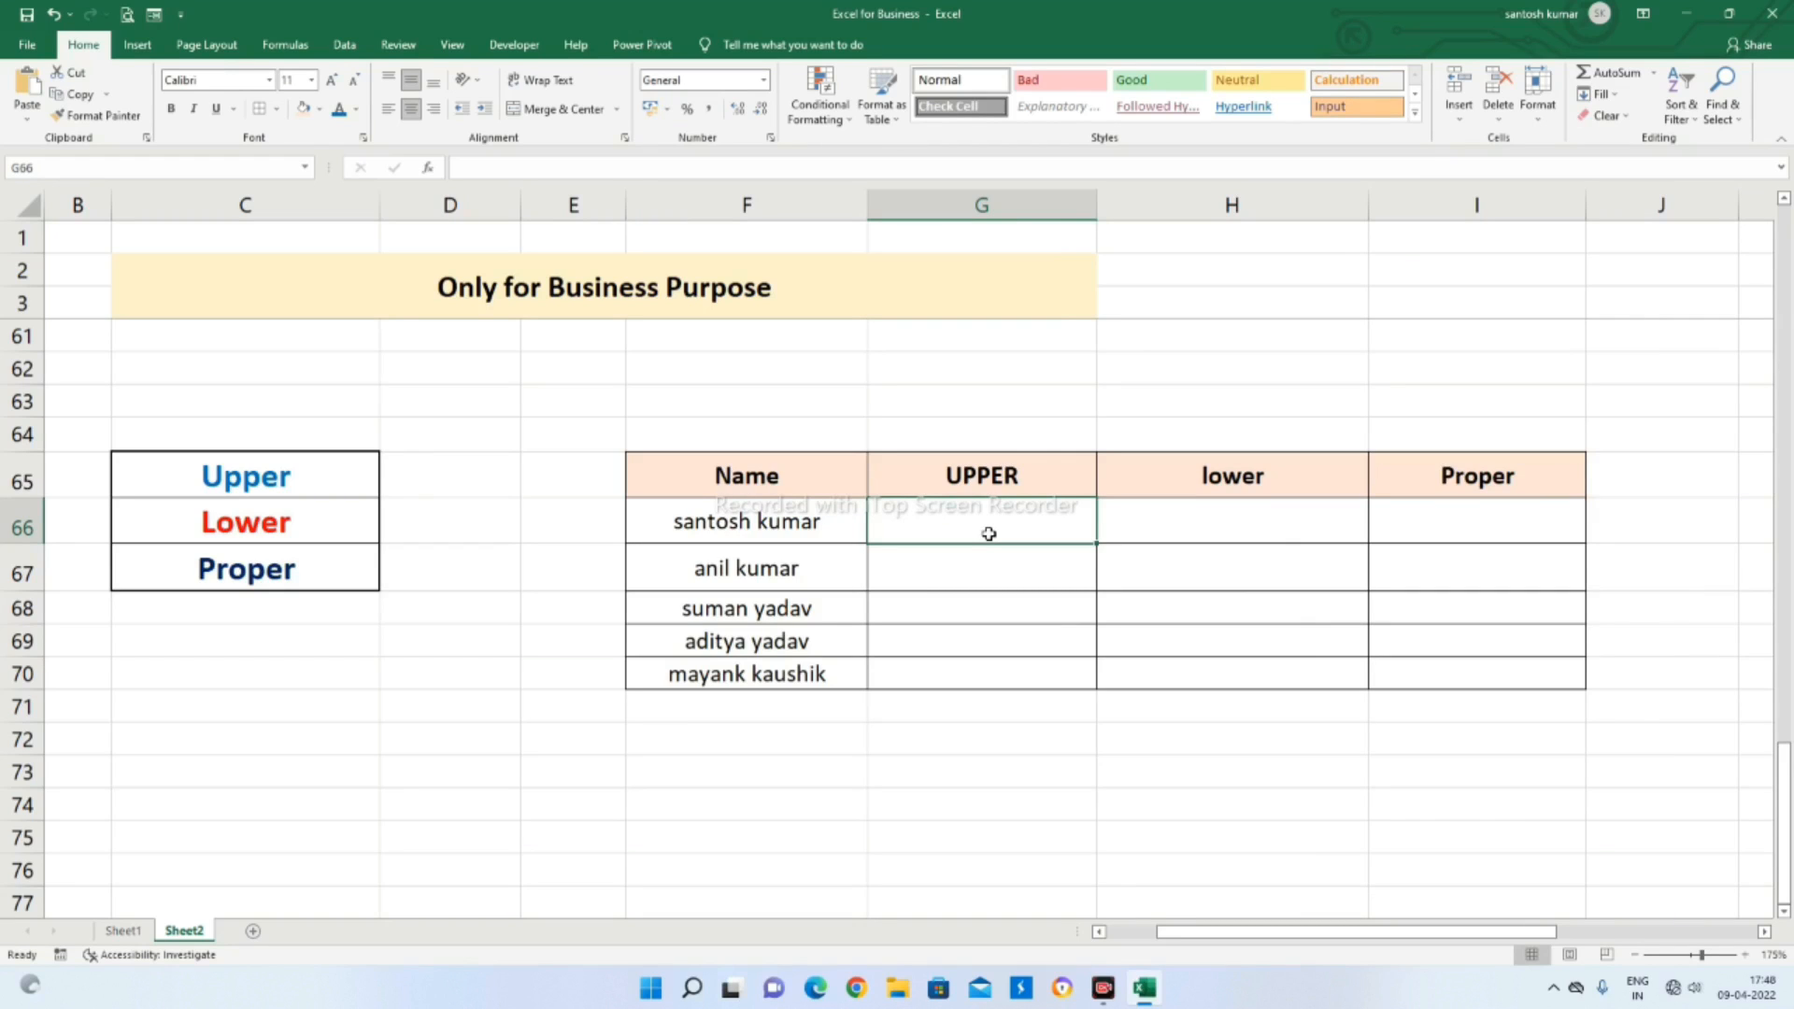
type("=uppe")
key("Tab")
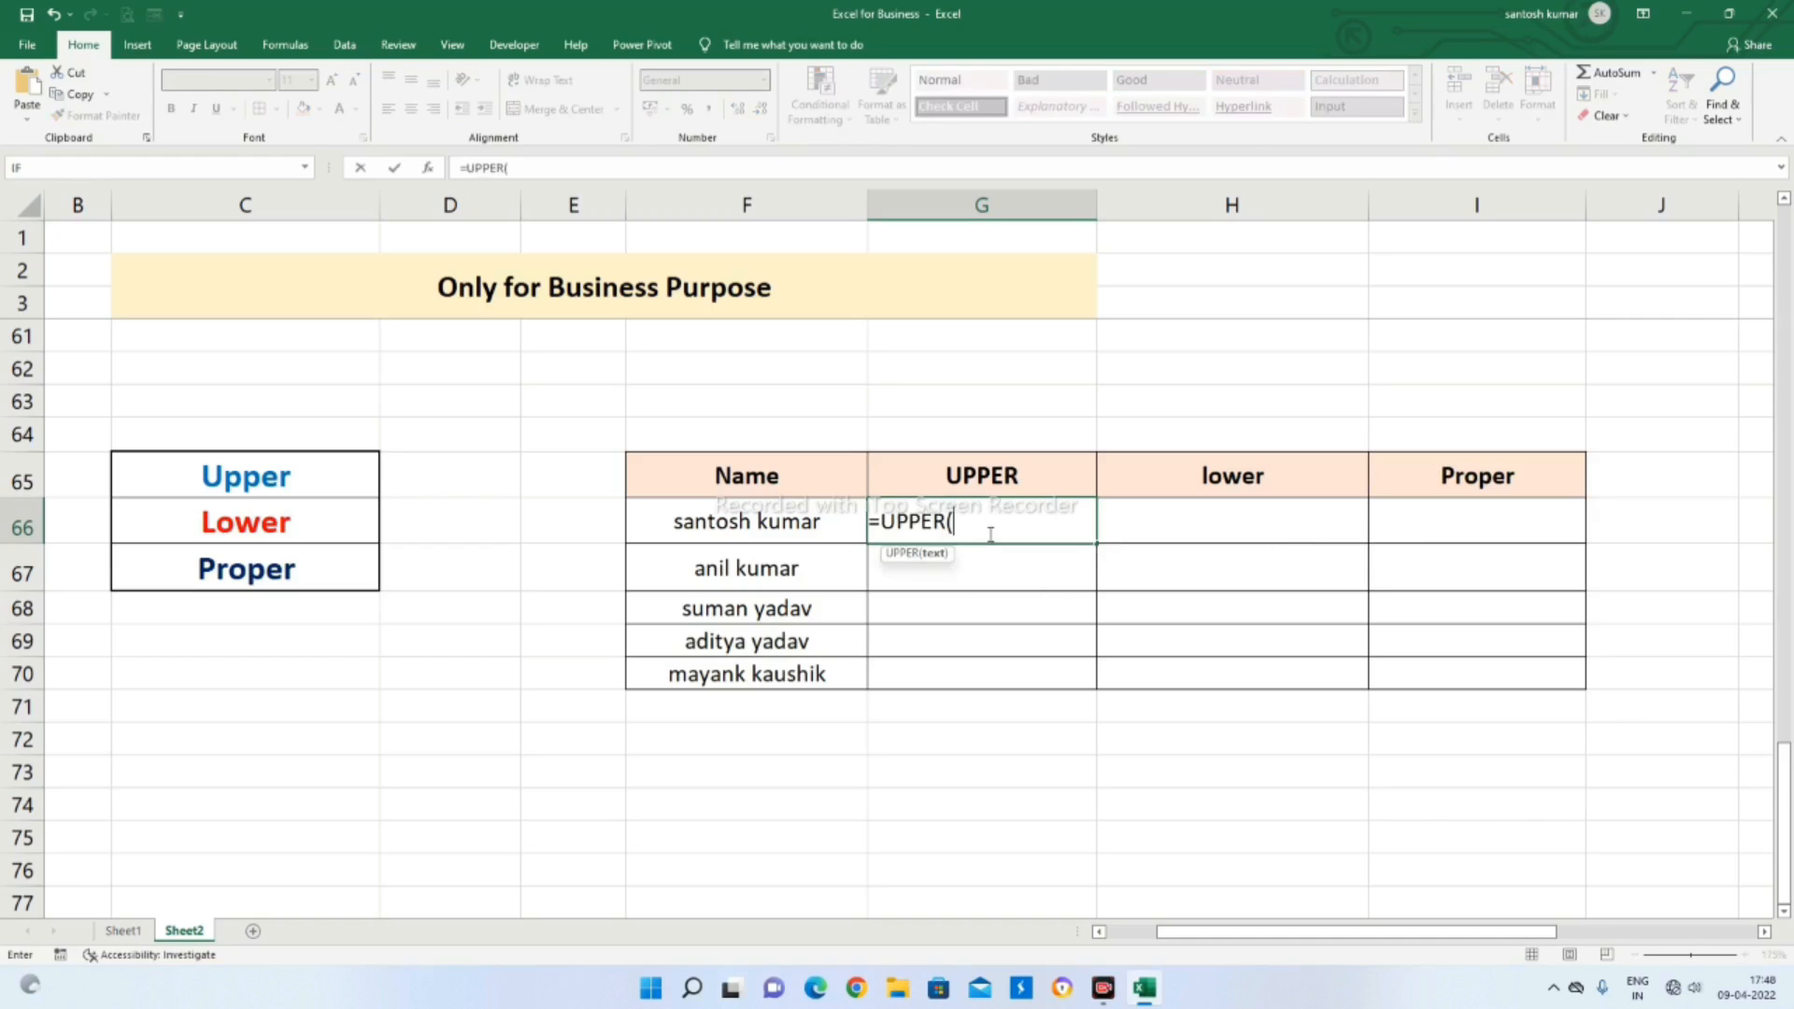
left_click(752, 519)
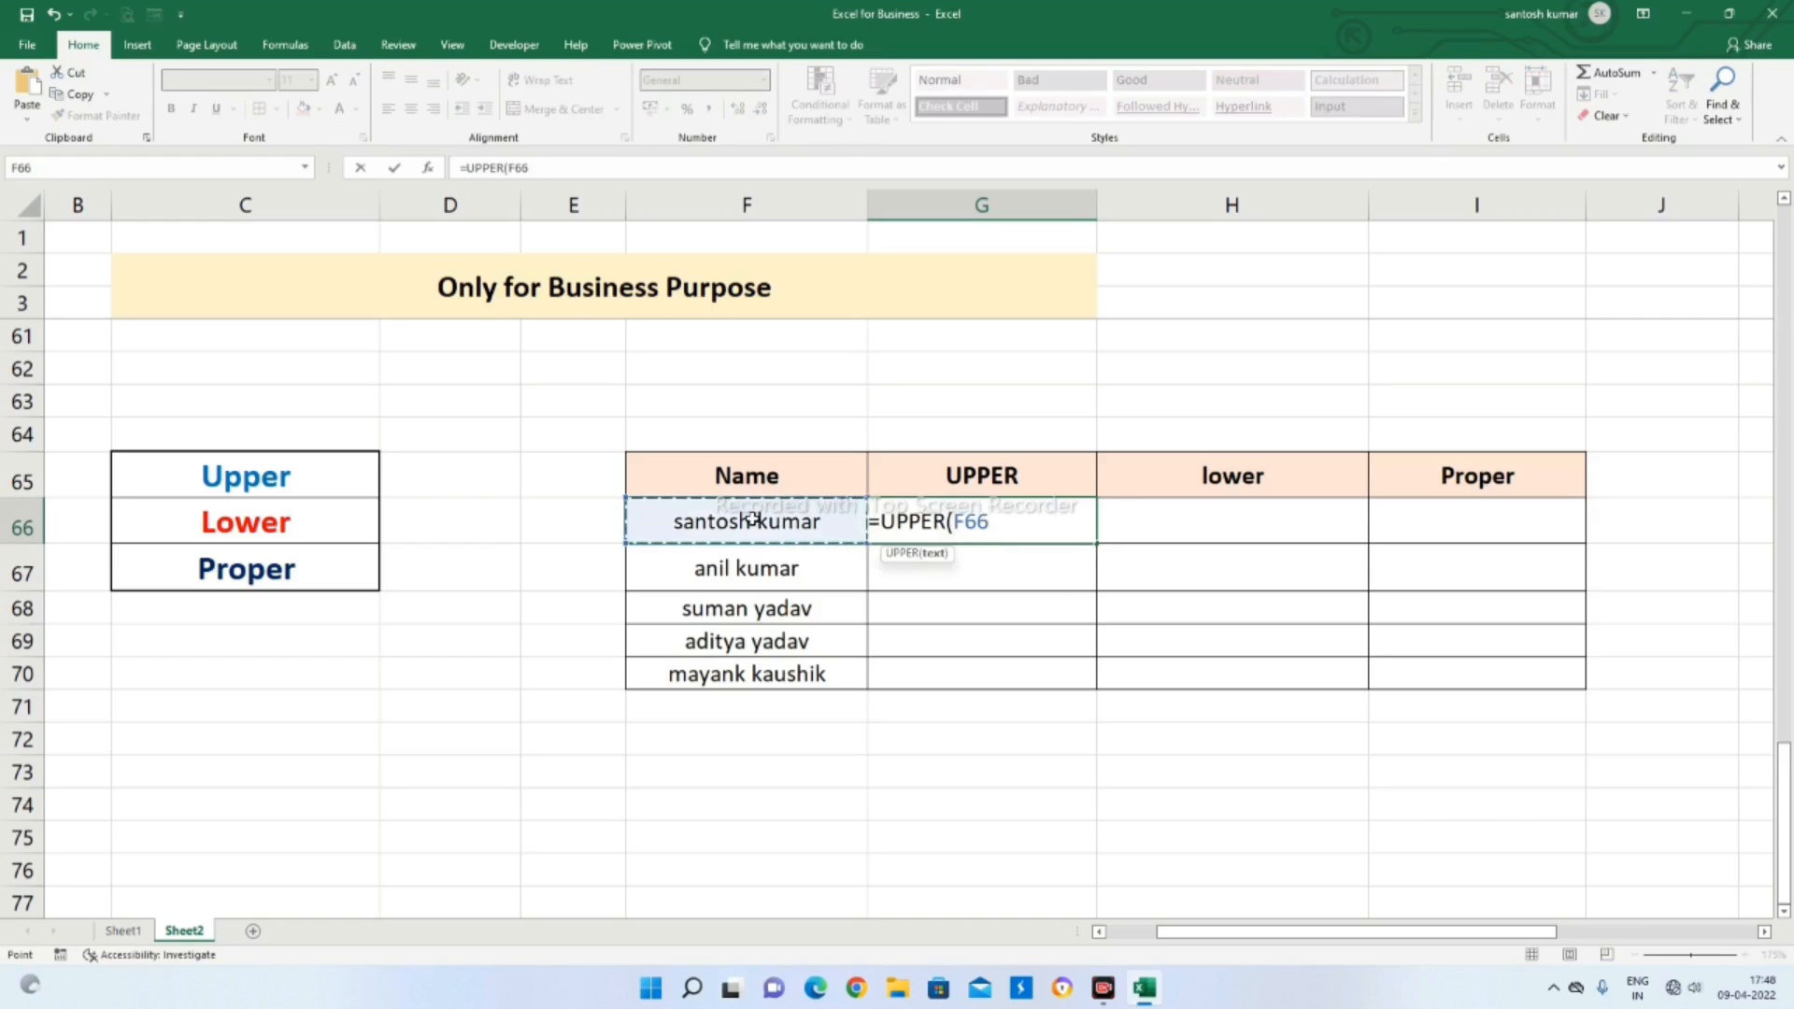
key("Return")
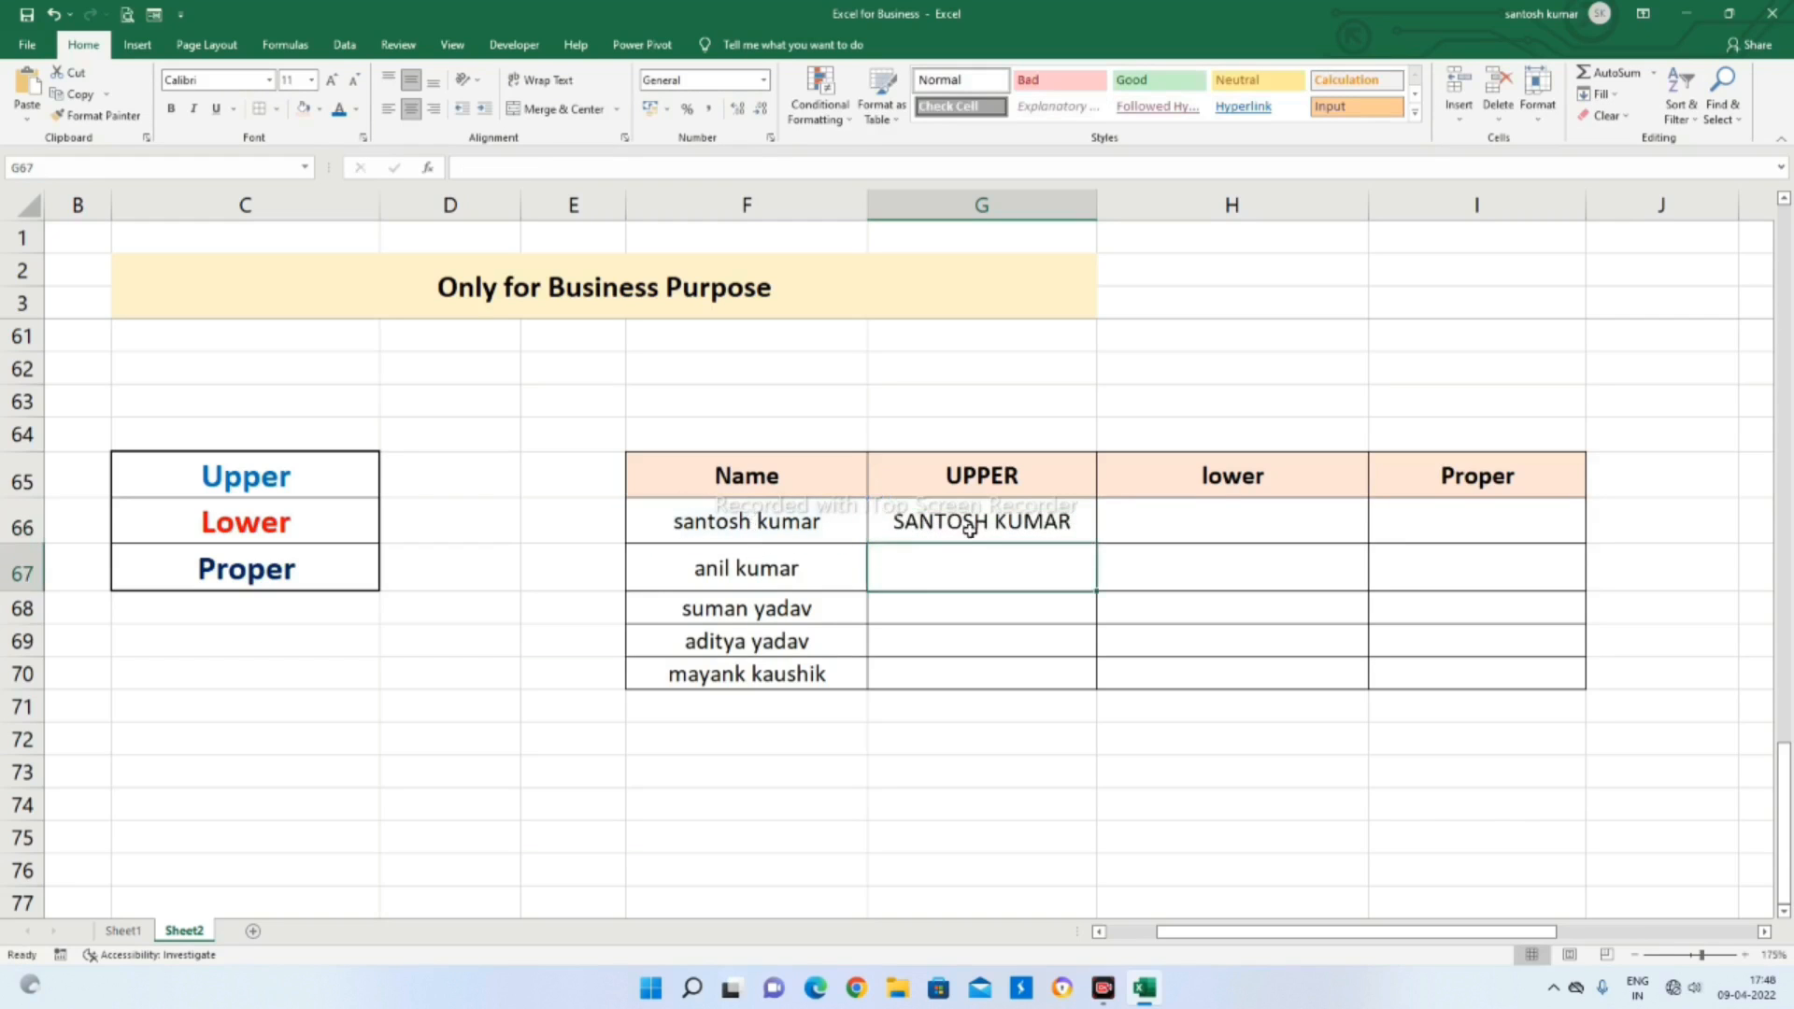
Copy the UPPER formula from G66 down through G70, and select H66 in the lower column
left_click(921, 528)
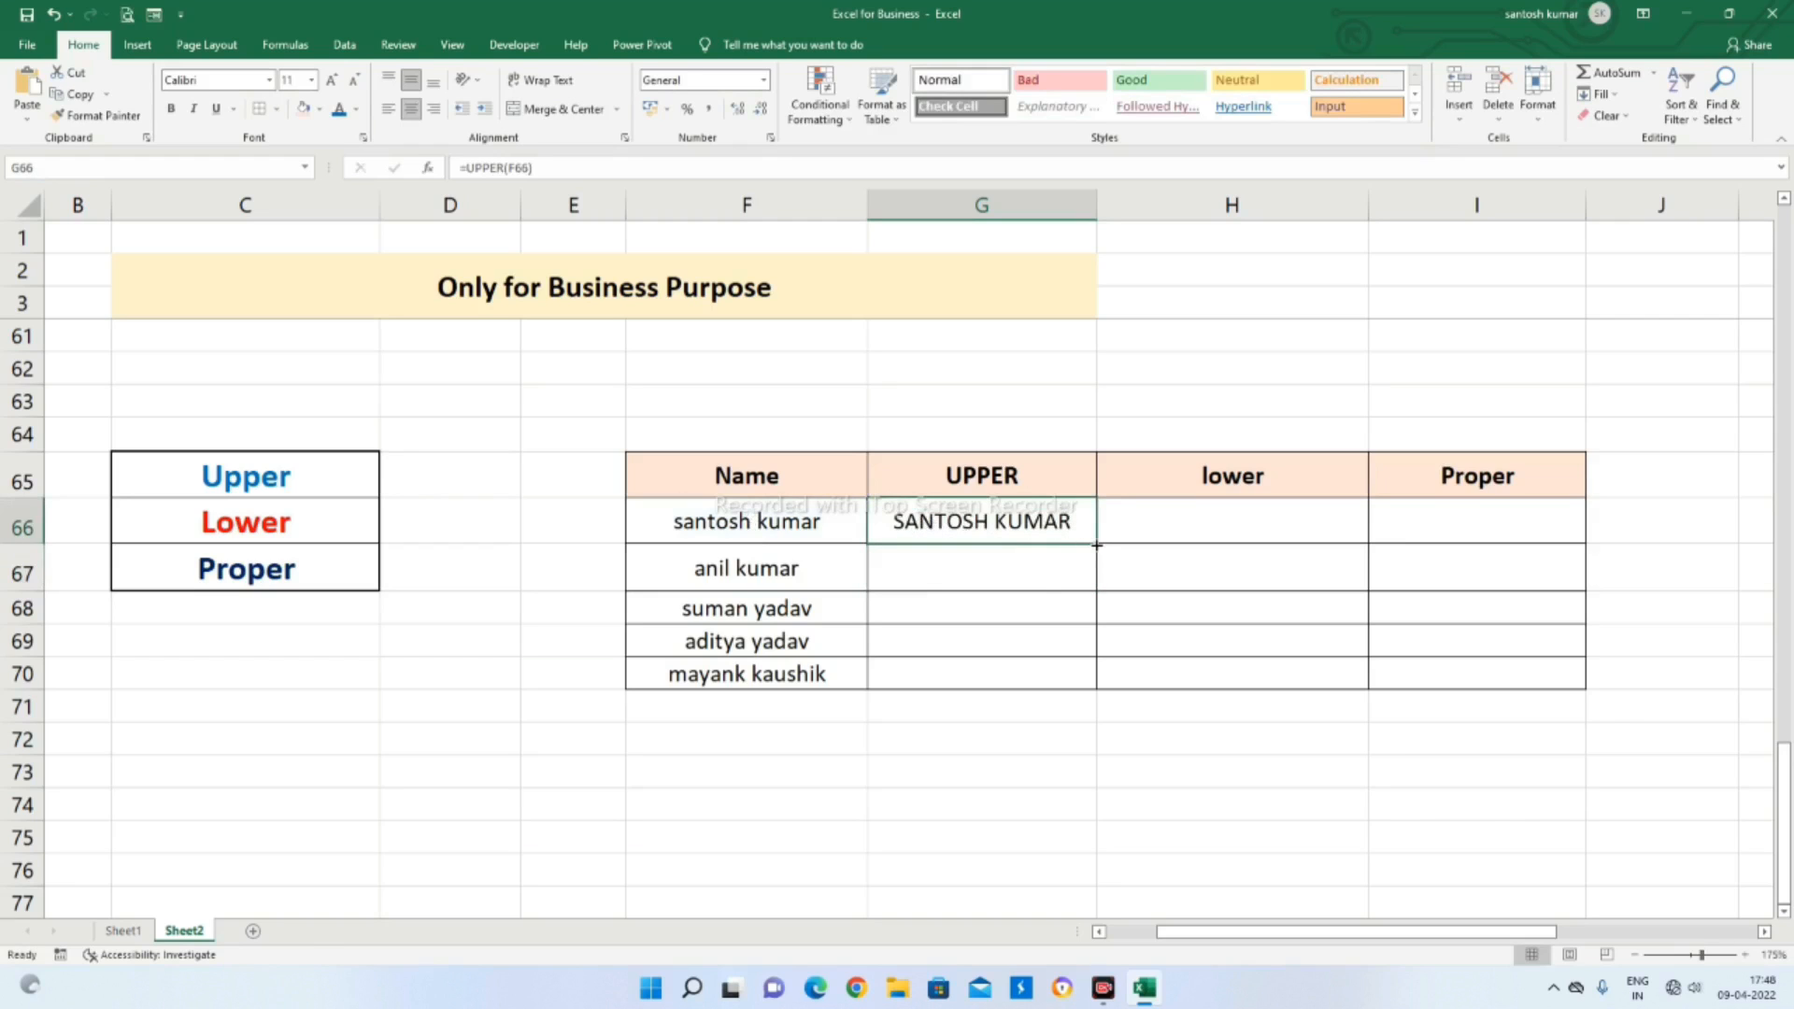
left_click_drag(1097, 544, 1099, 692)
left_click(916, 738)
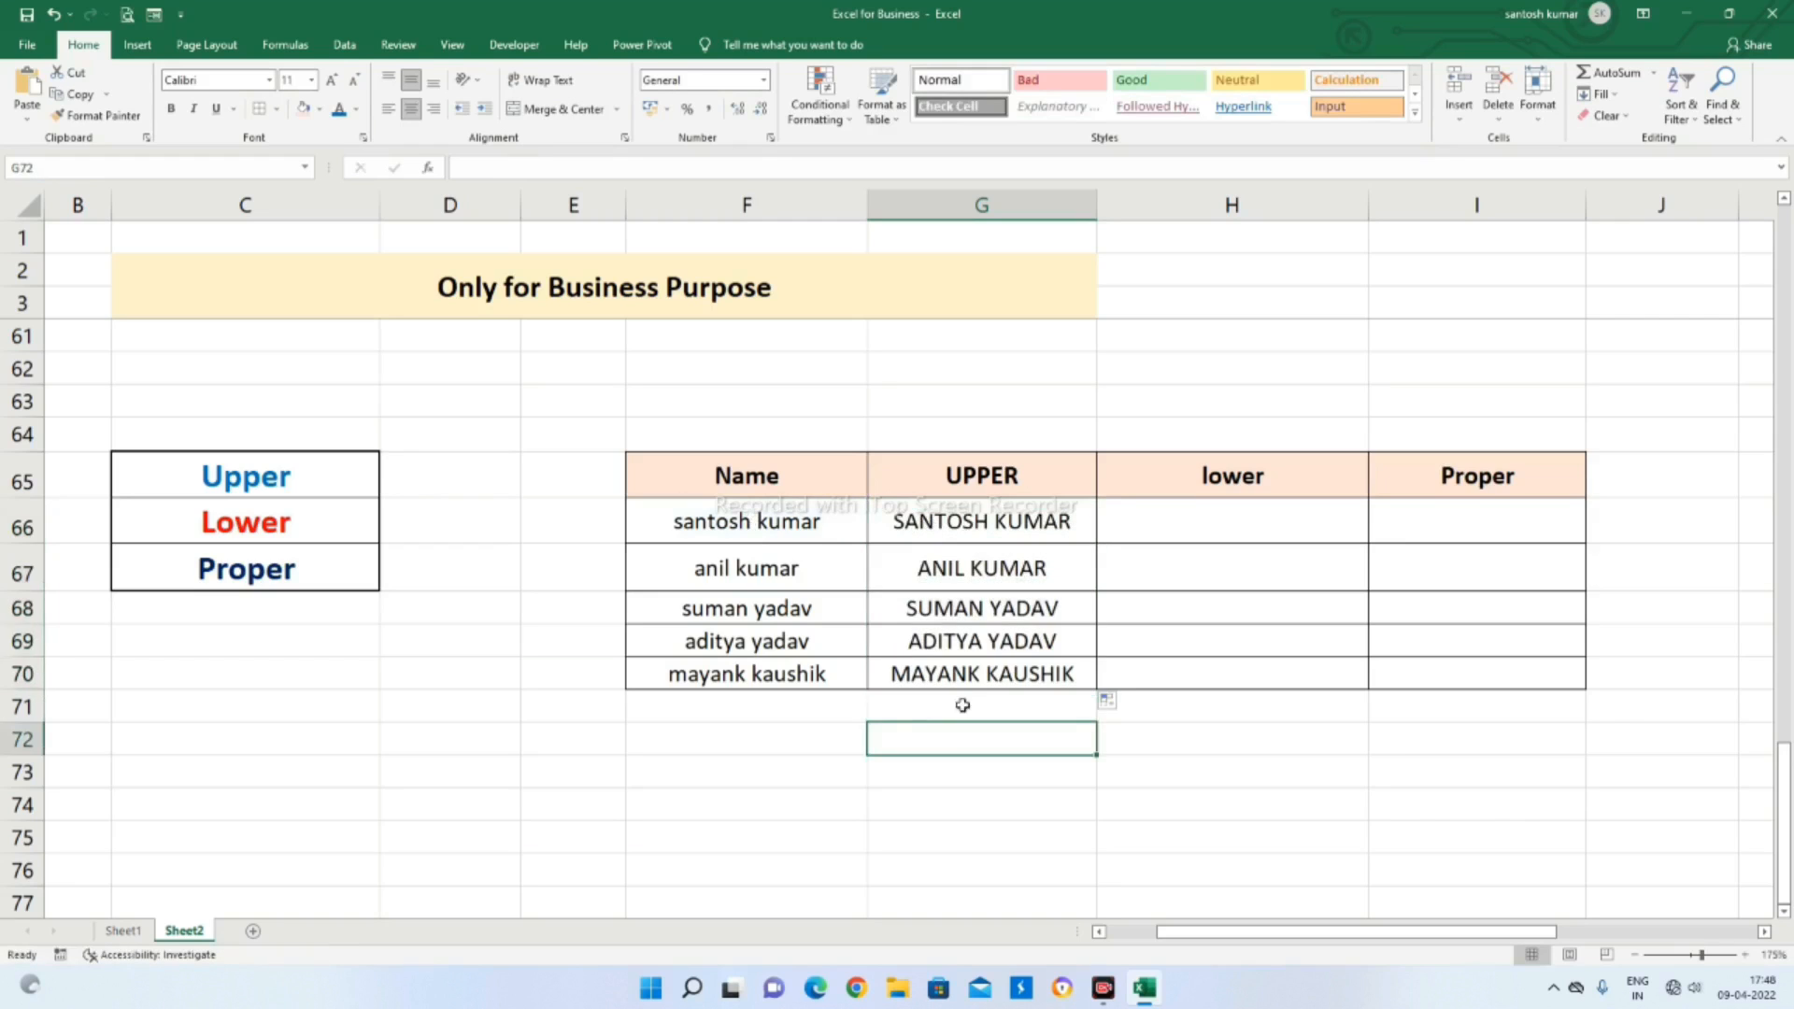
left_click(1254, 522)
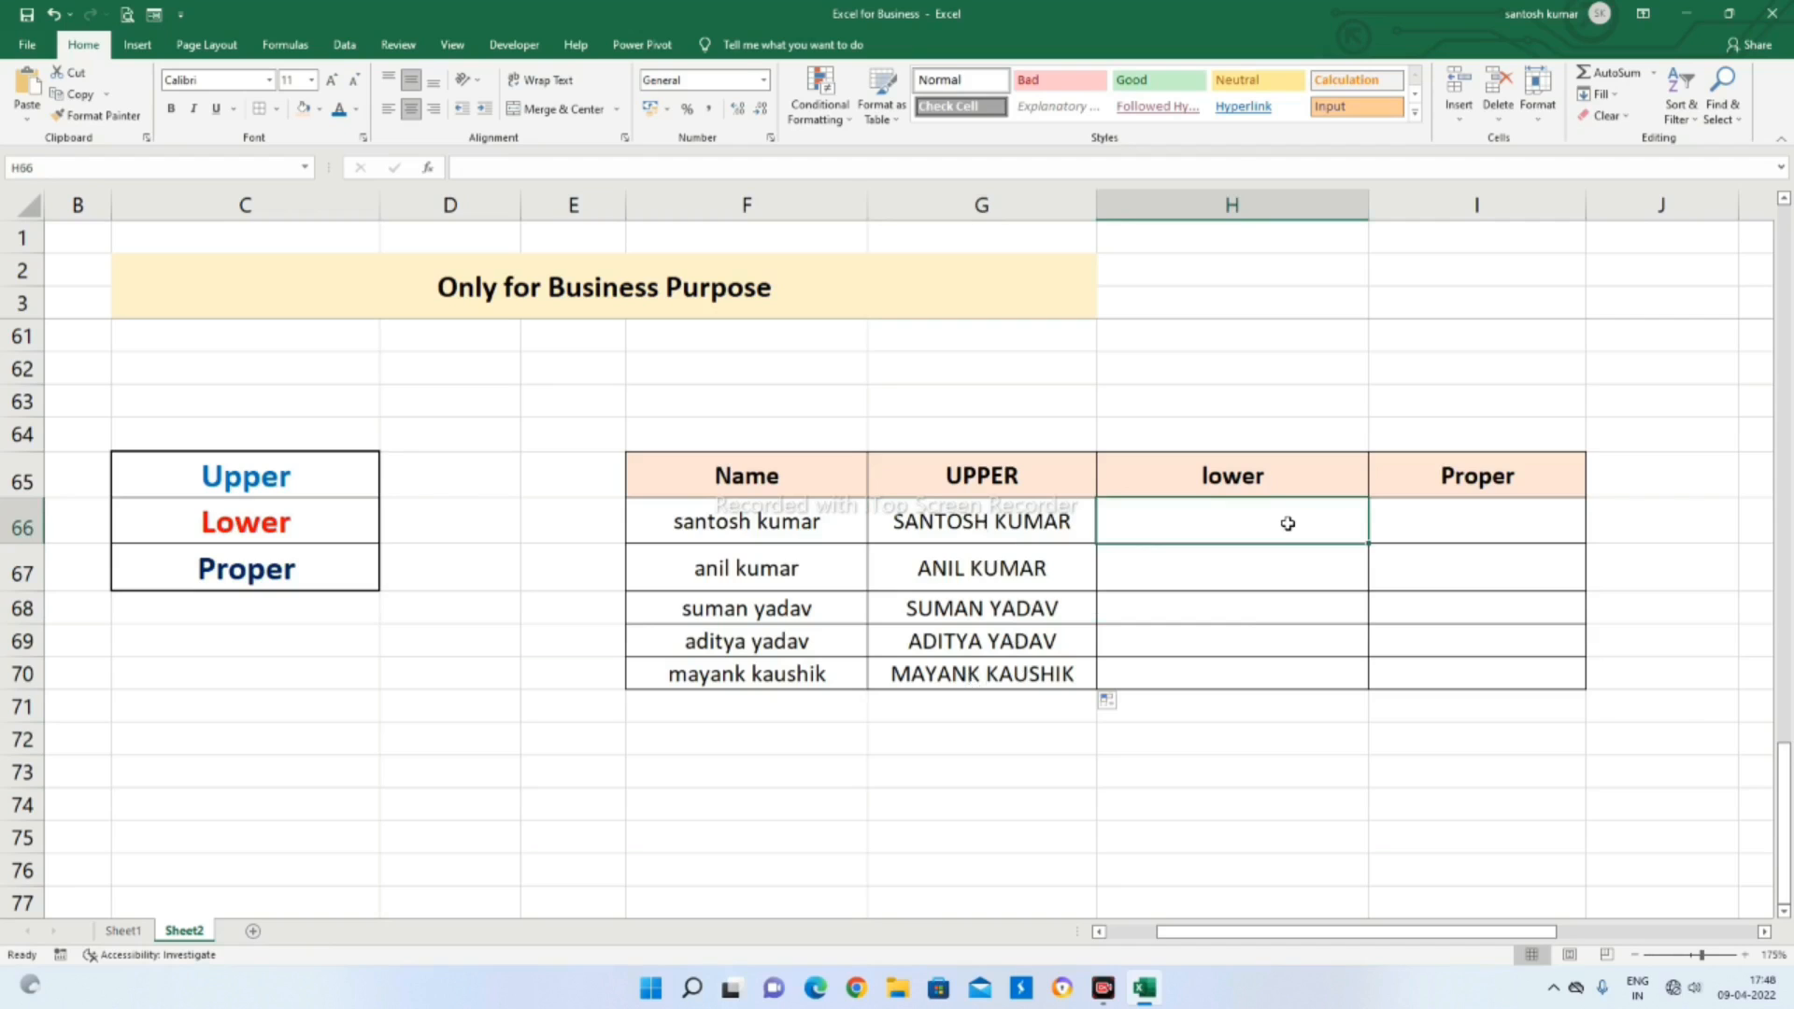
Enter =LOWER(G66) in H66 to convert the first name to lowercase, and copy the formula down through H70
type("=loe")
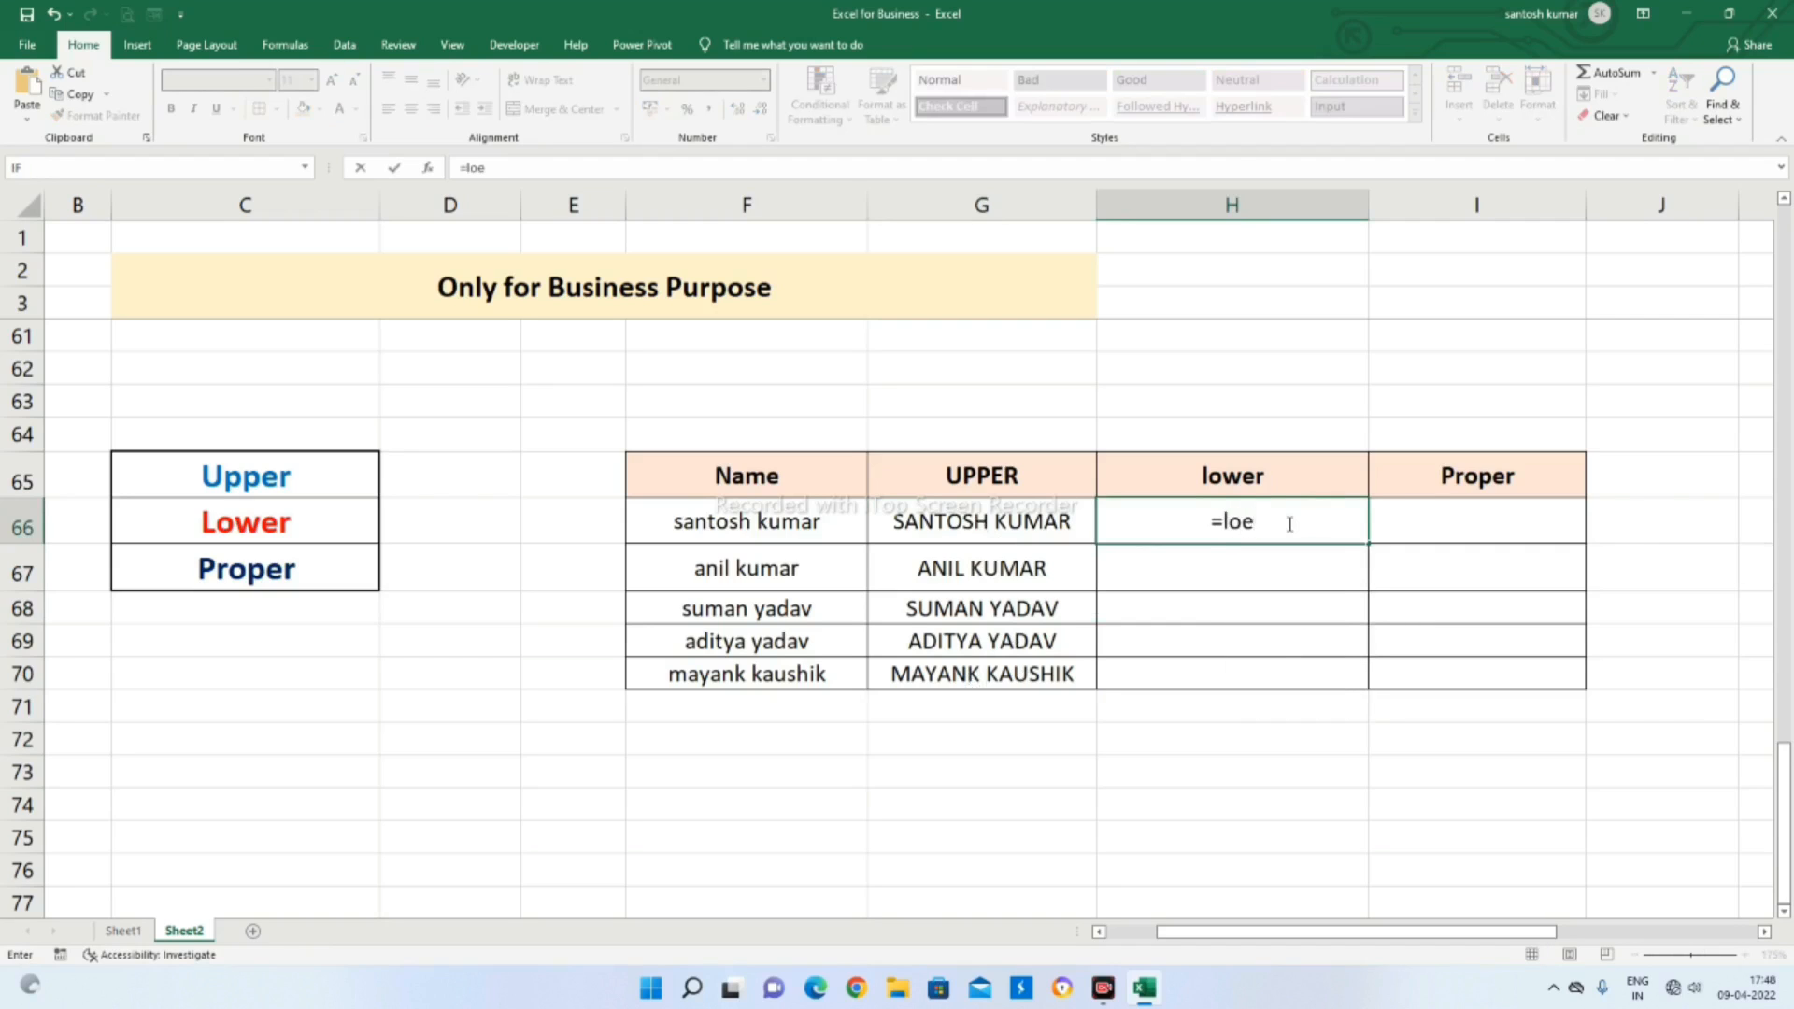
key("BackSpace")
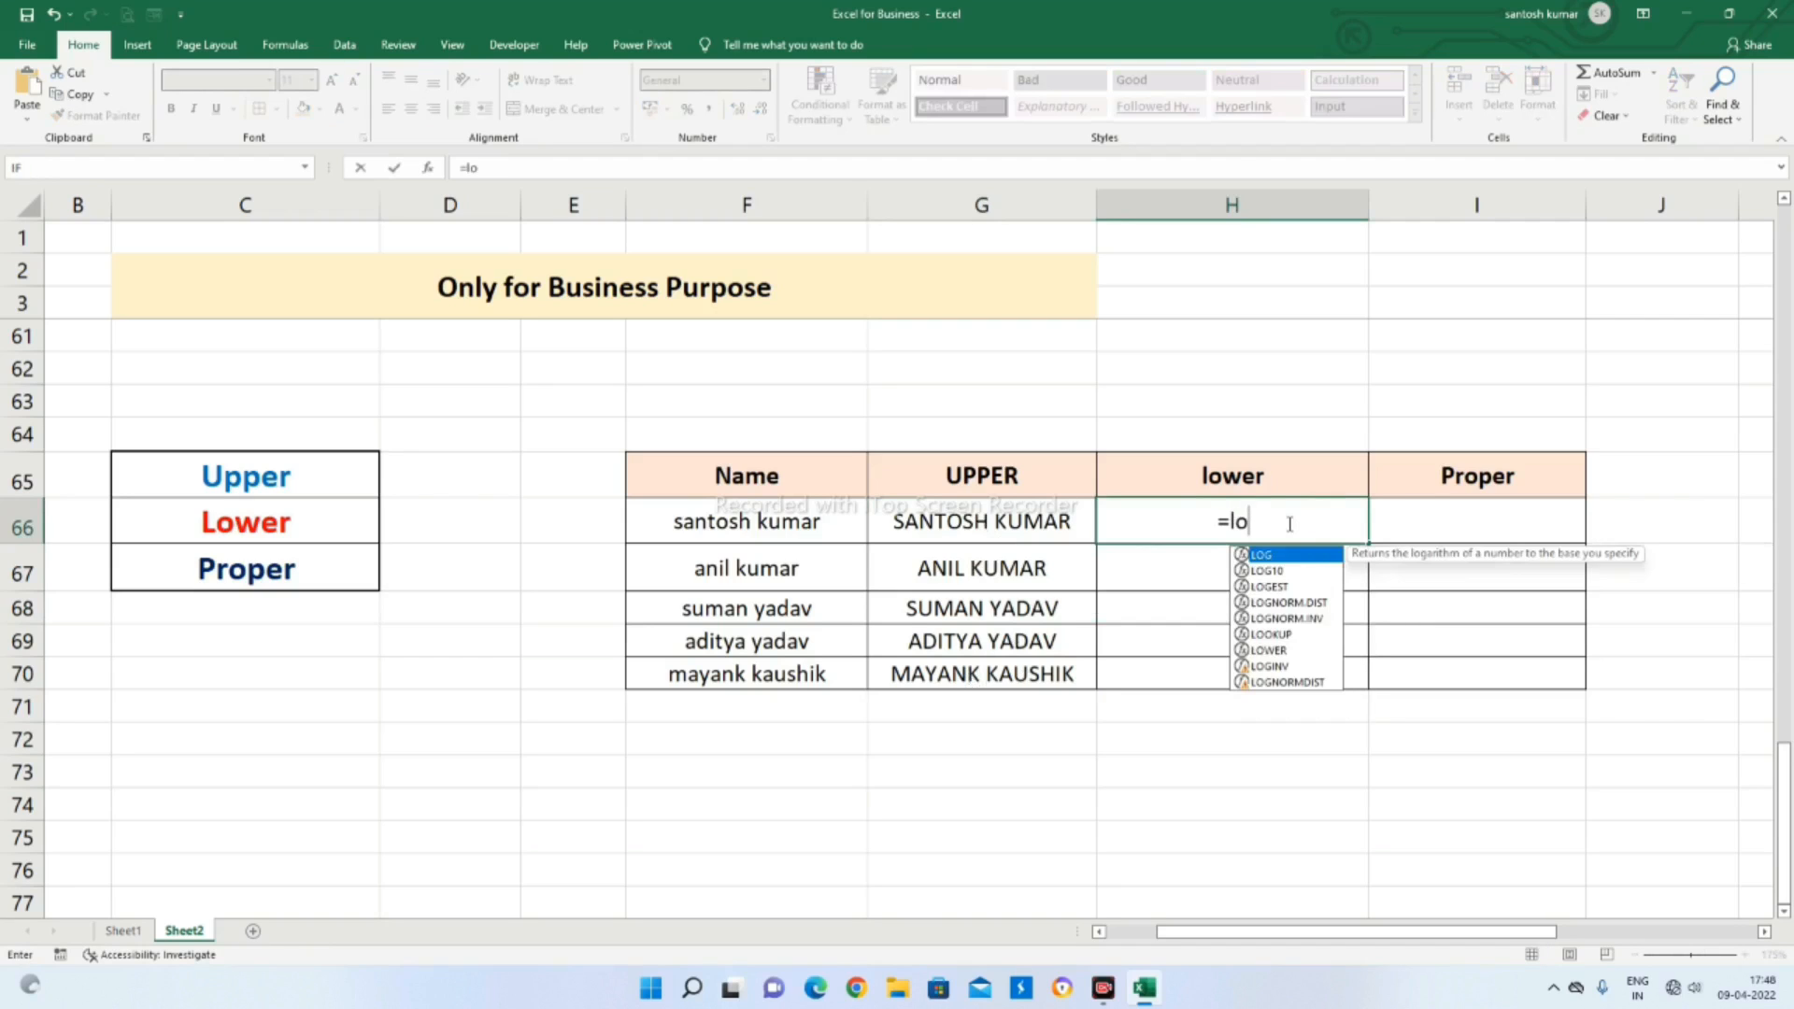
type("wer")
key("Tab")
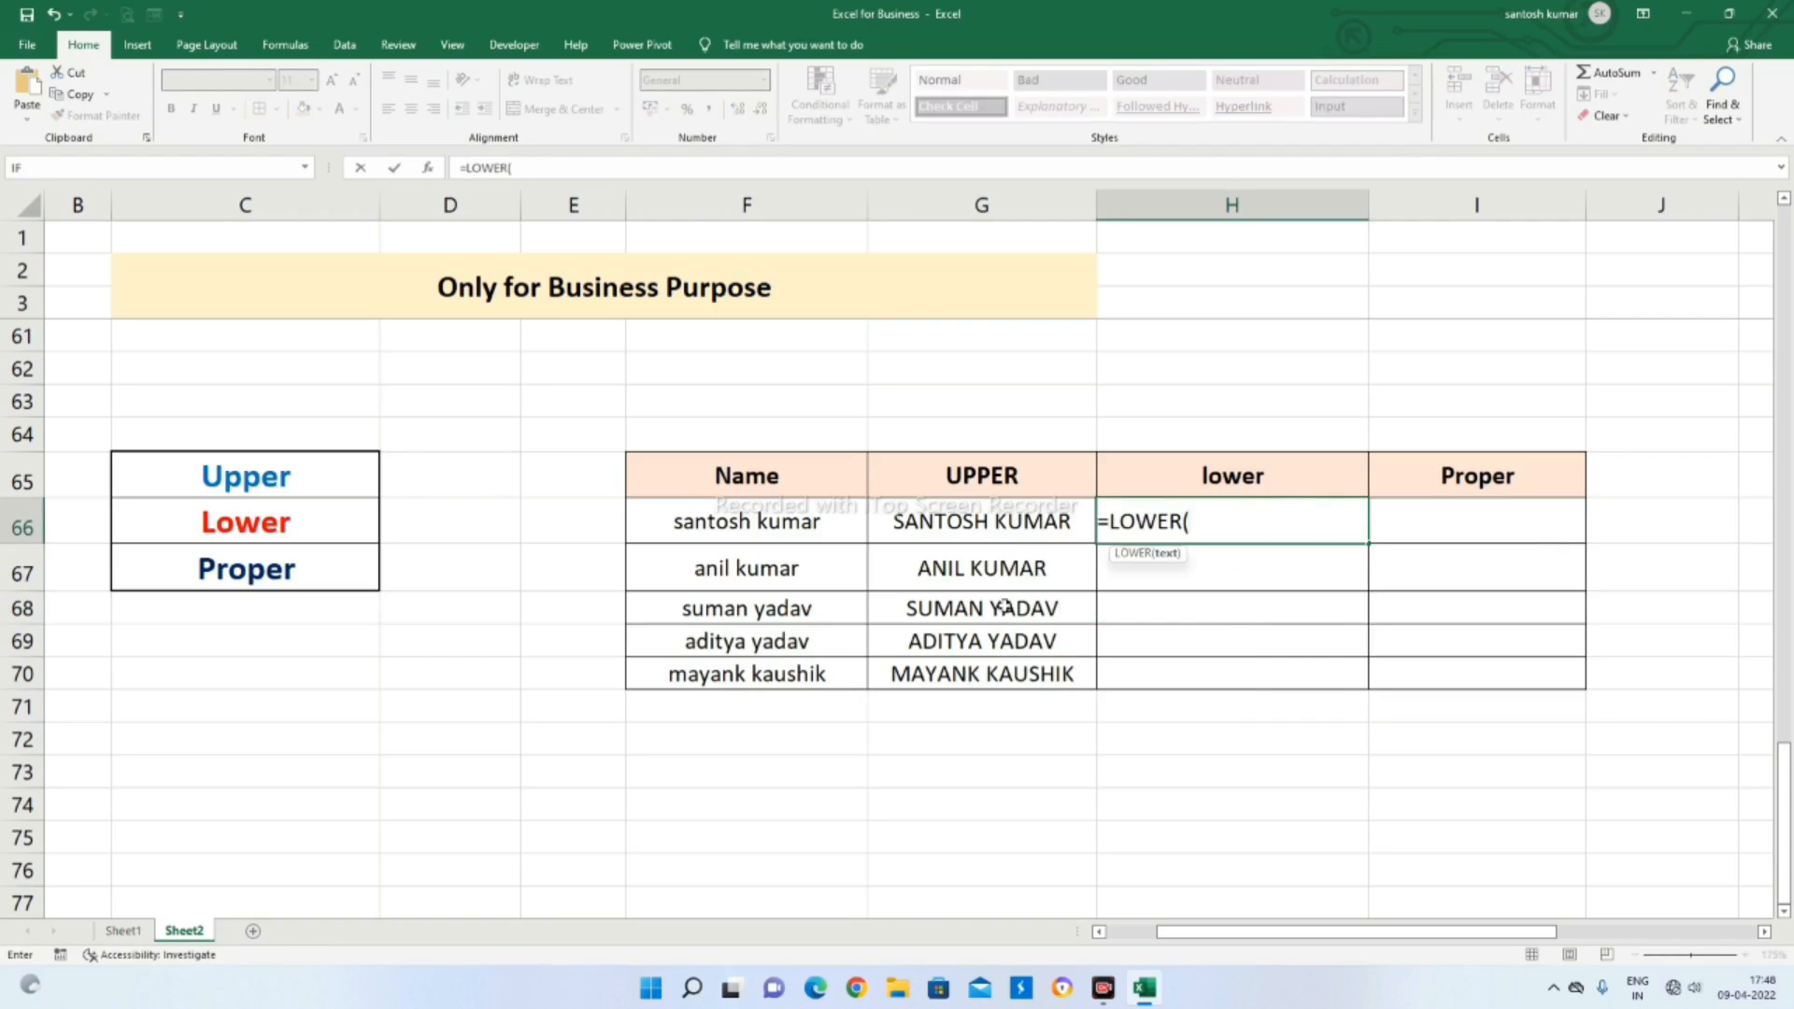
left_click(1048, 521)
key("Return")
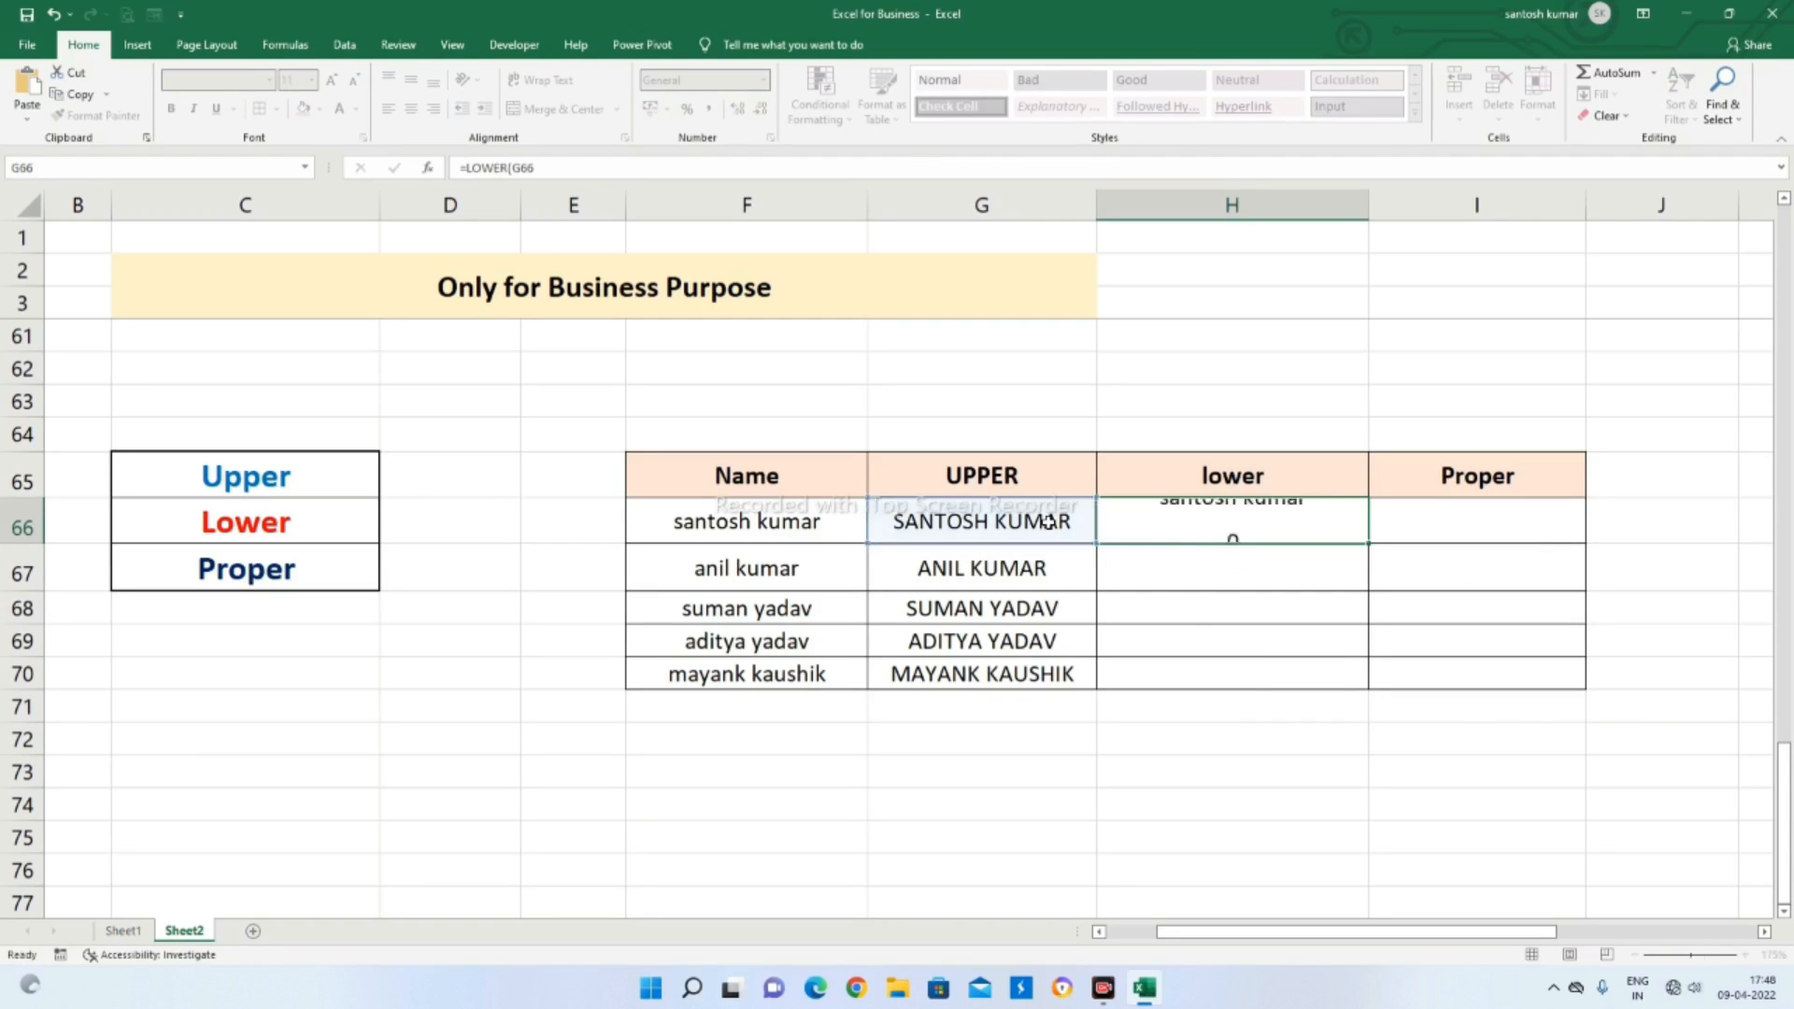
left_click(1264, 521)
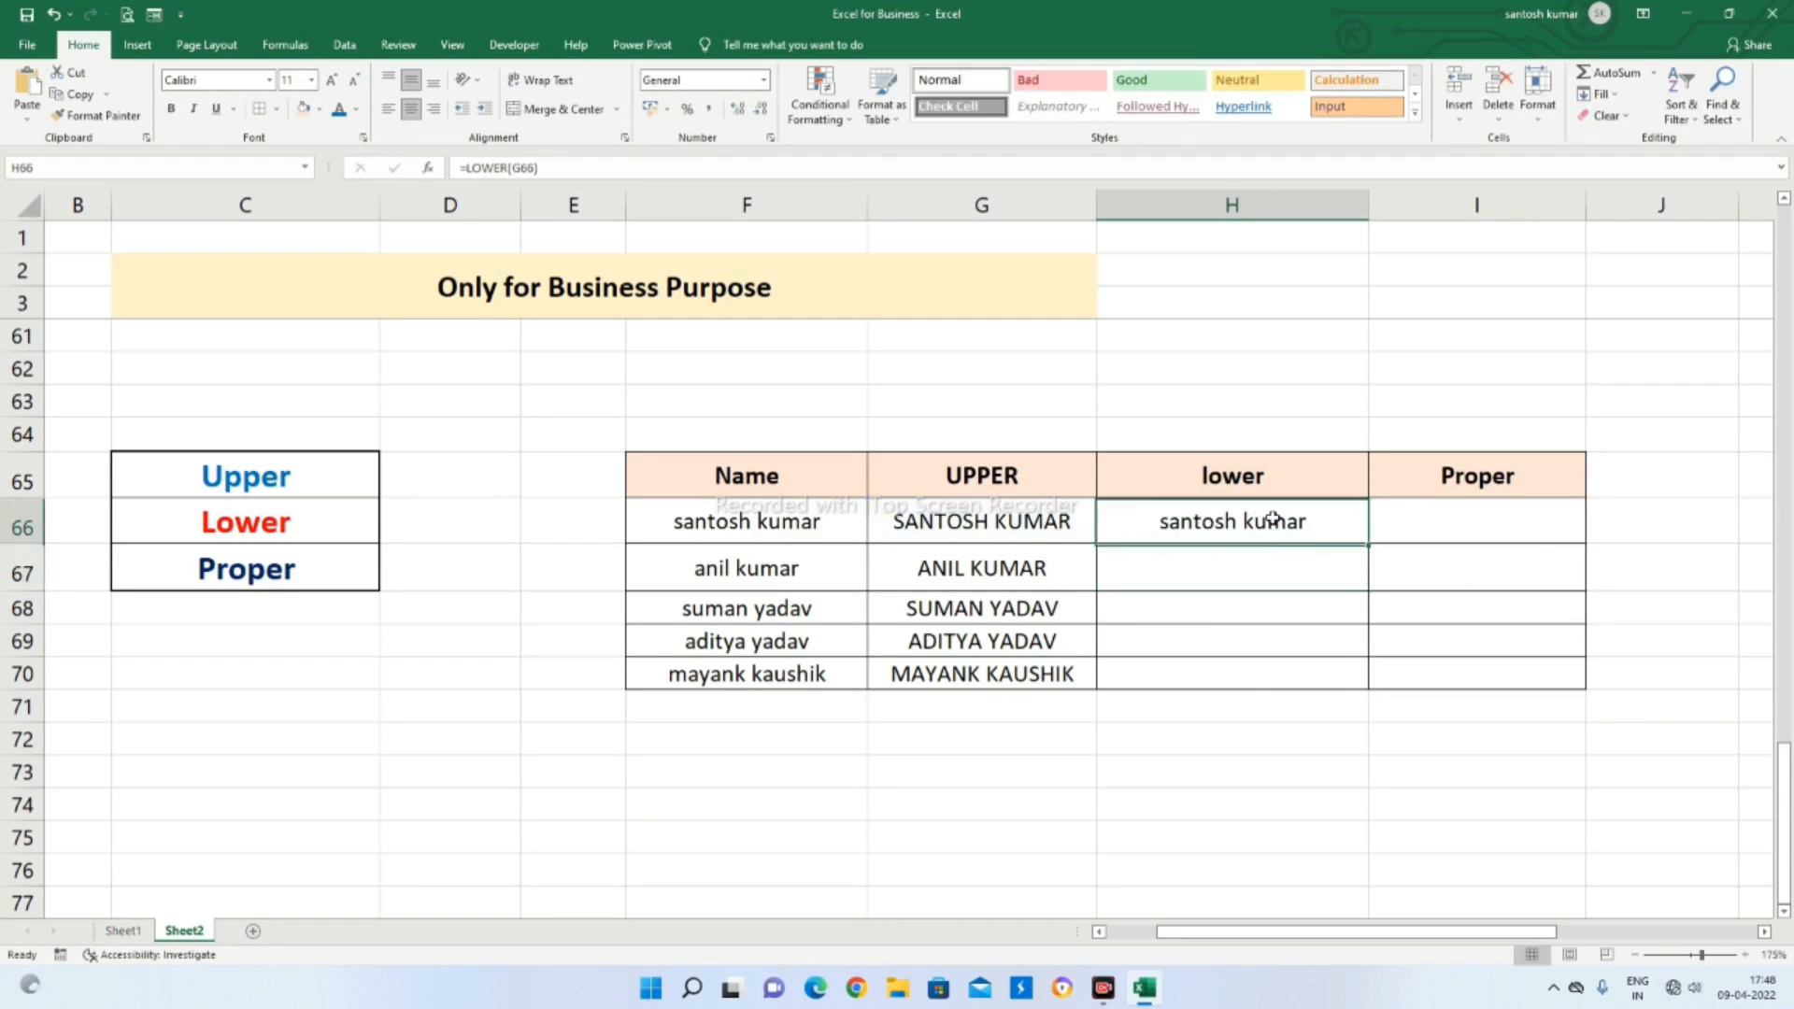
double_click(1369, 545)
Enter =PROPER(H66) in I66 to capitalize the first letter of each word in the first name
left_click(1511, 522)
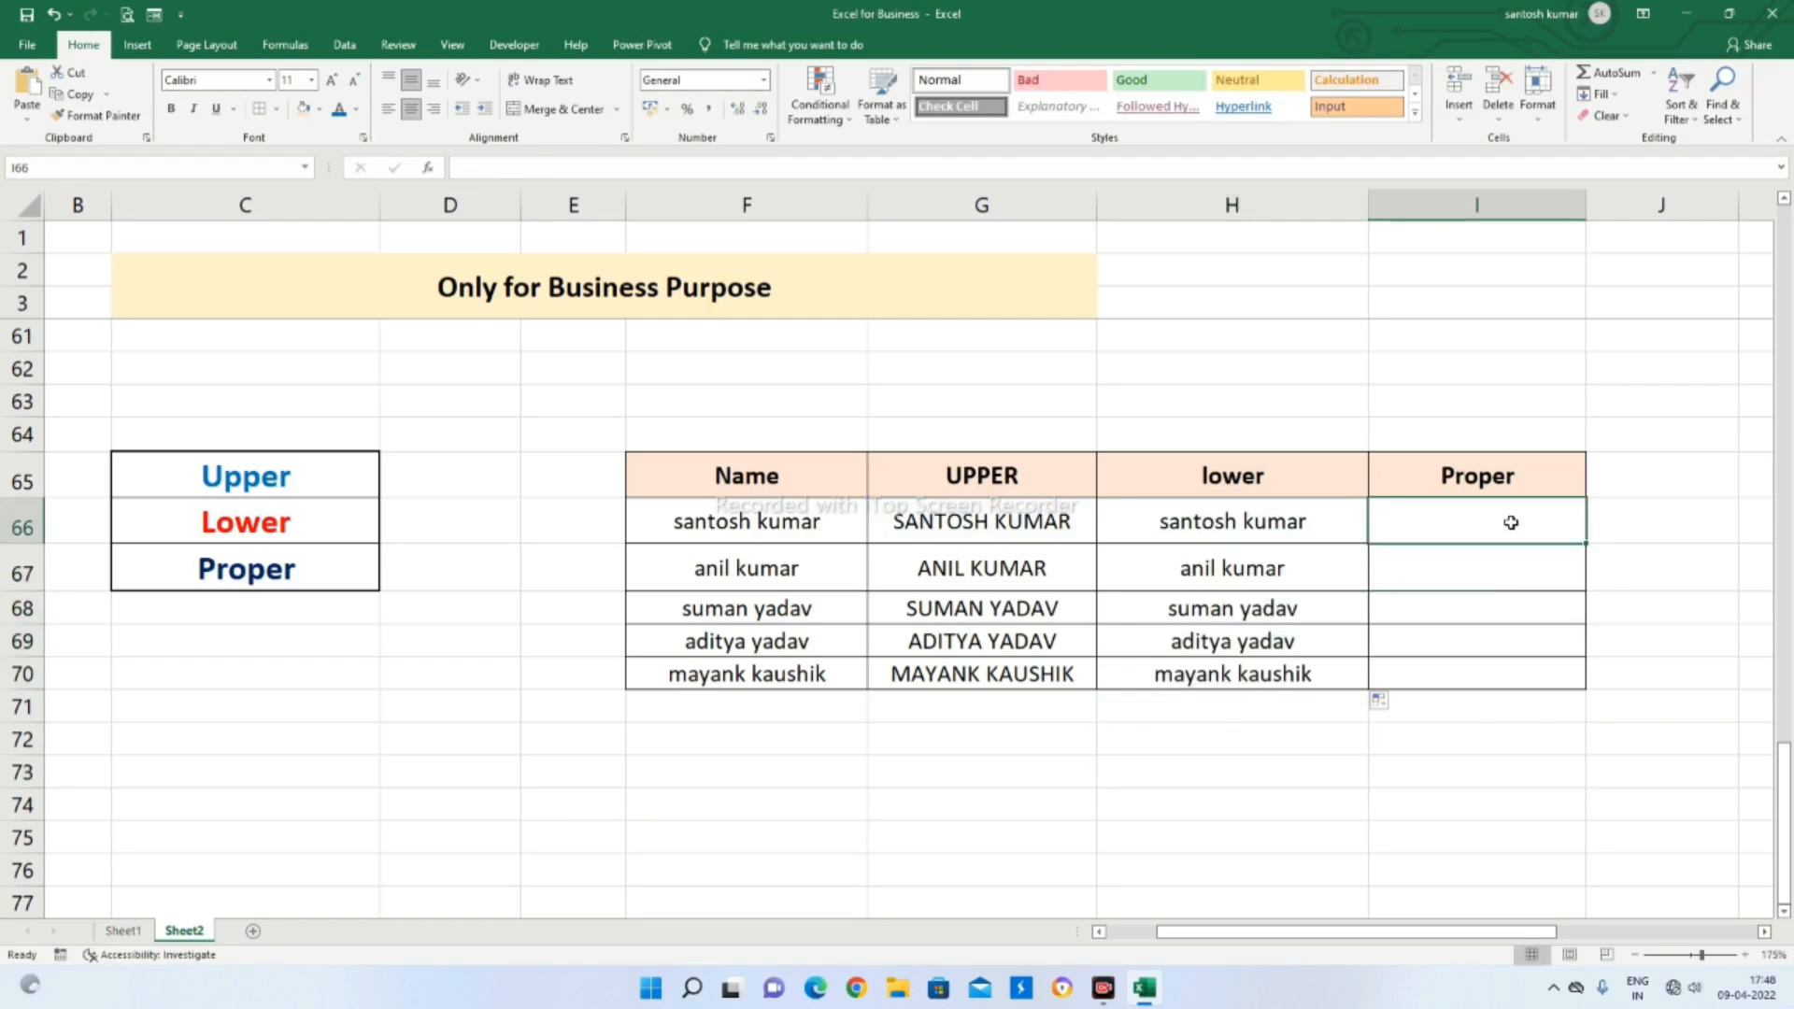
type("=Pro")
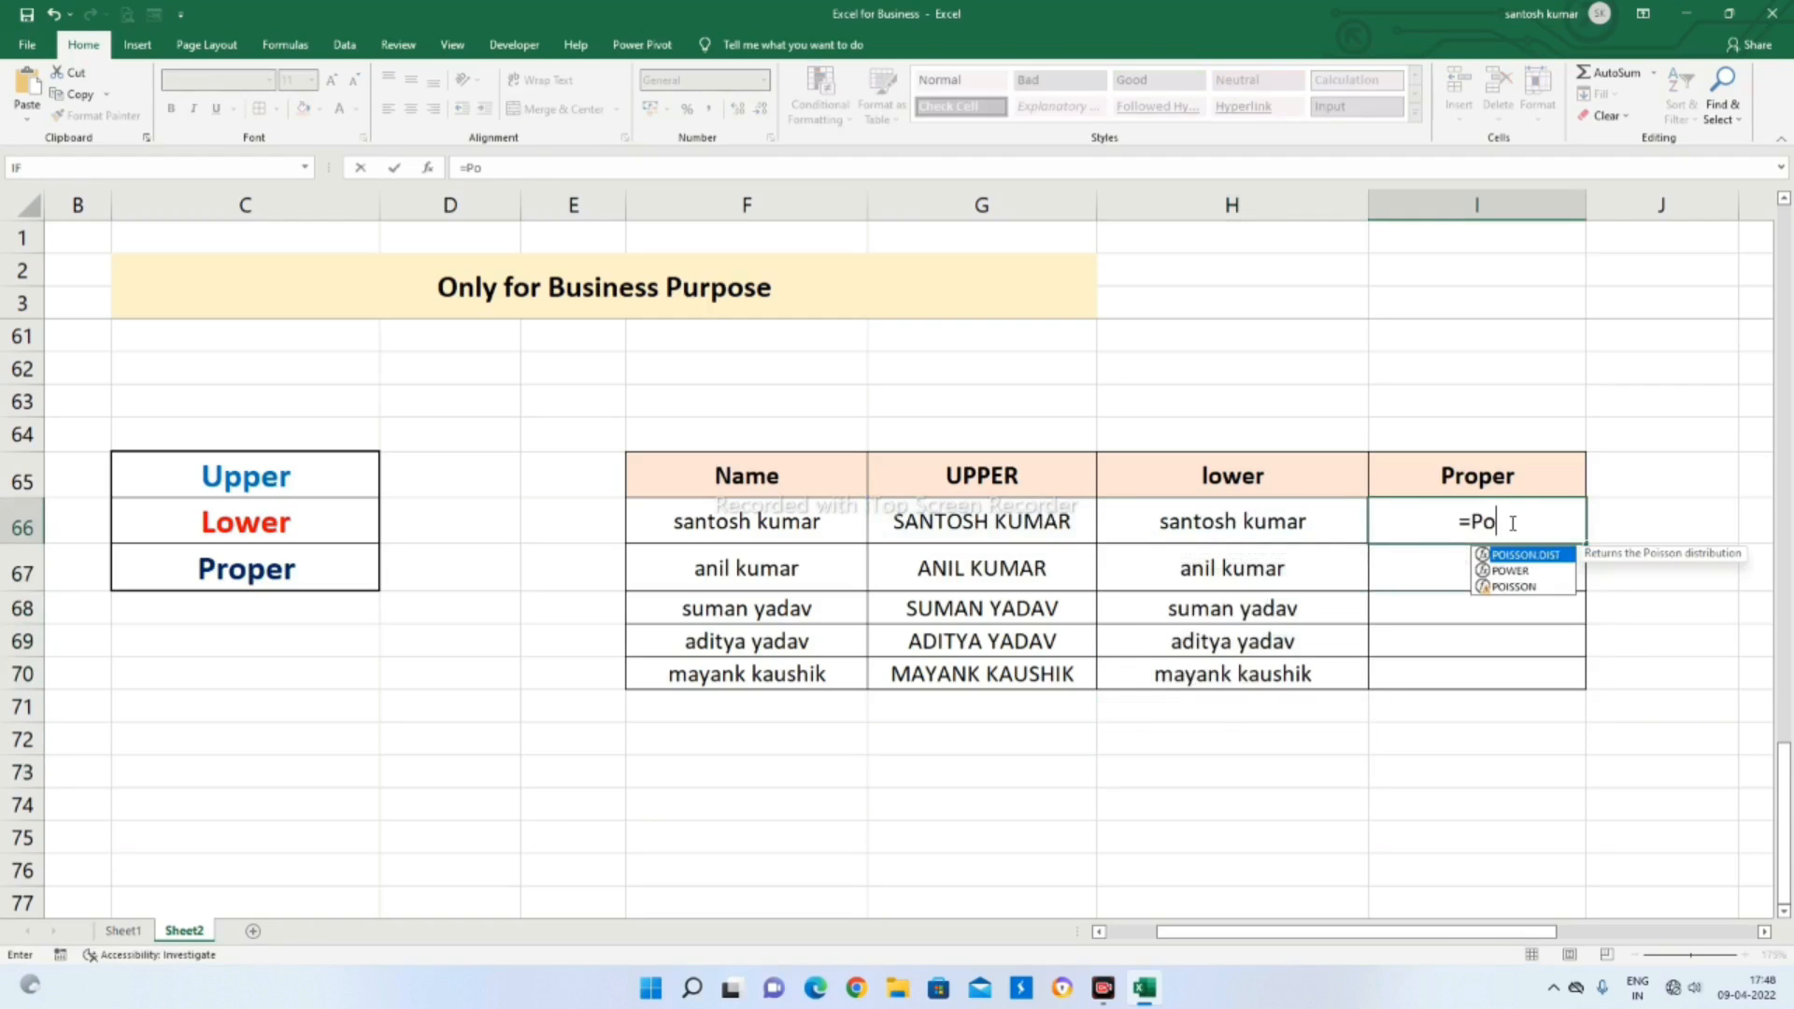
key("BackSpace")
key("BackSpace")
type("rope")
key("Tab")
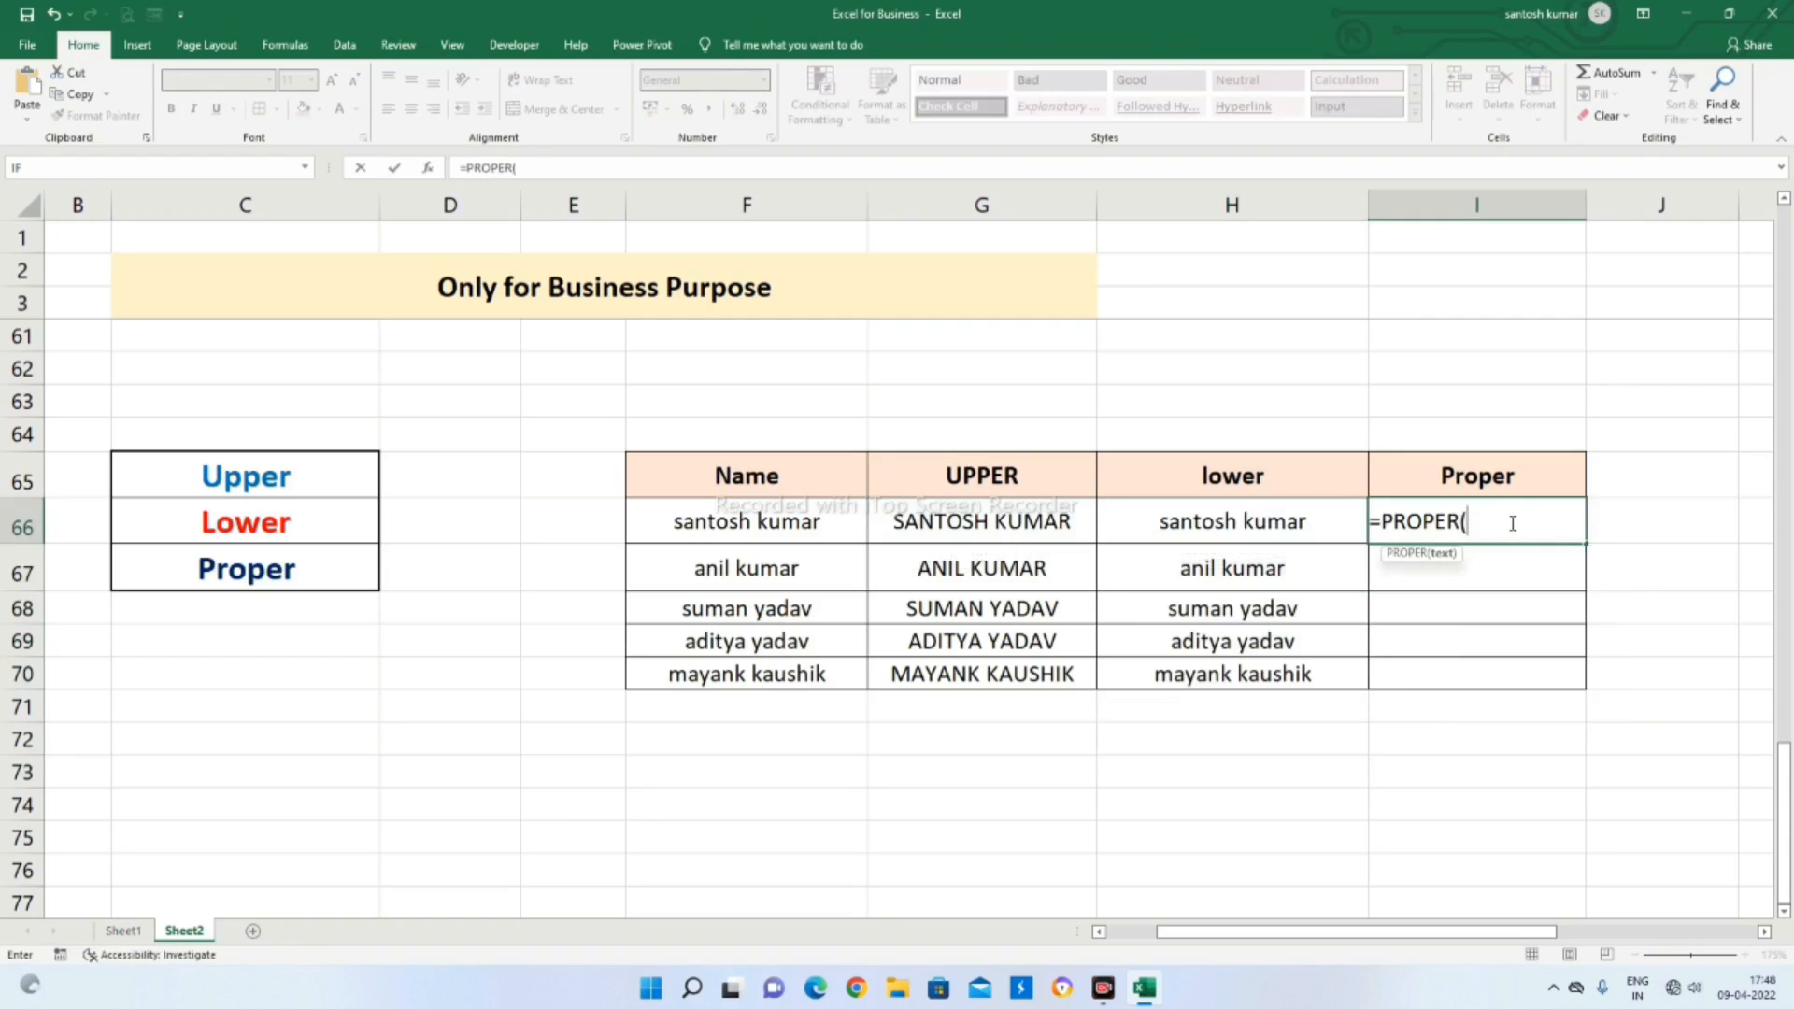
left_click(1211, 523)
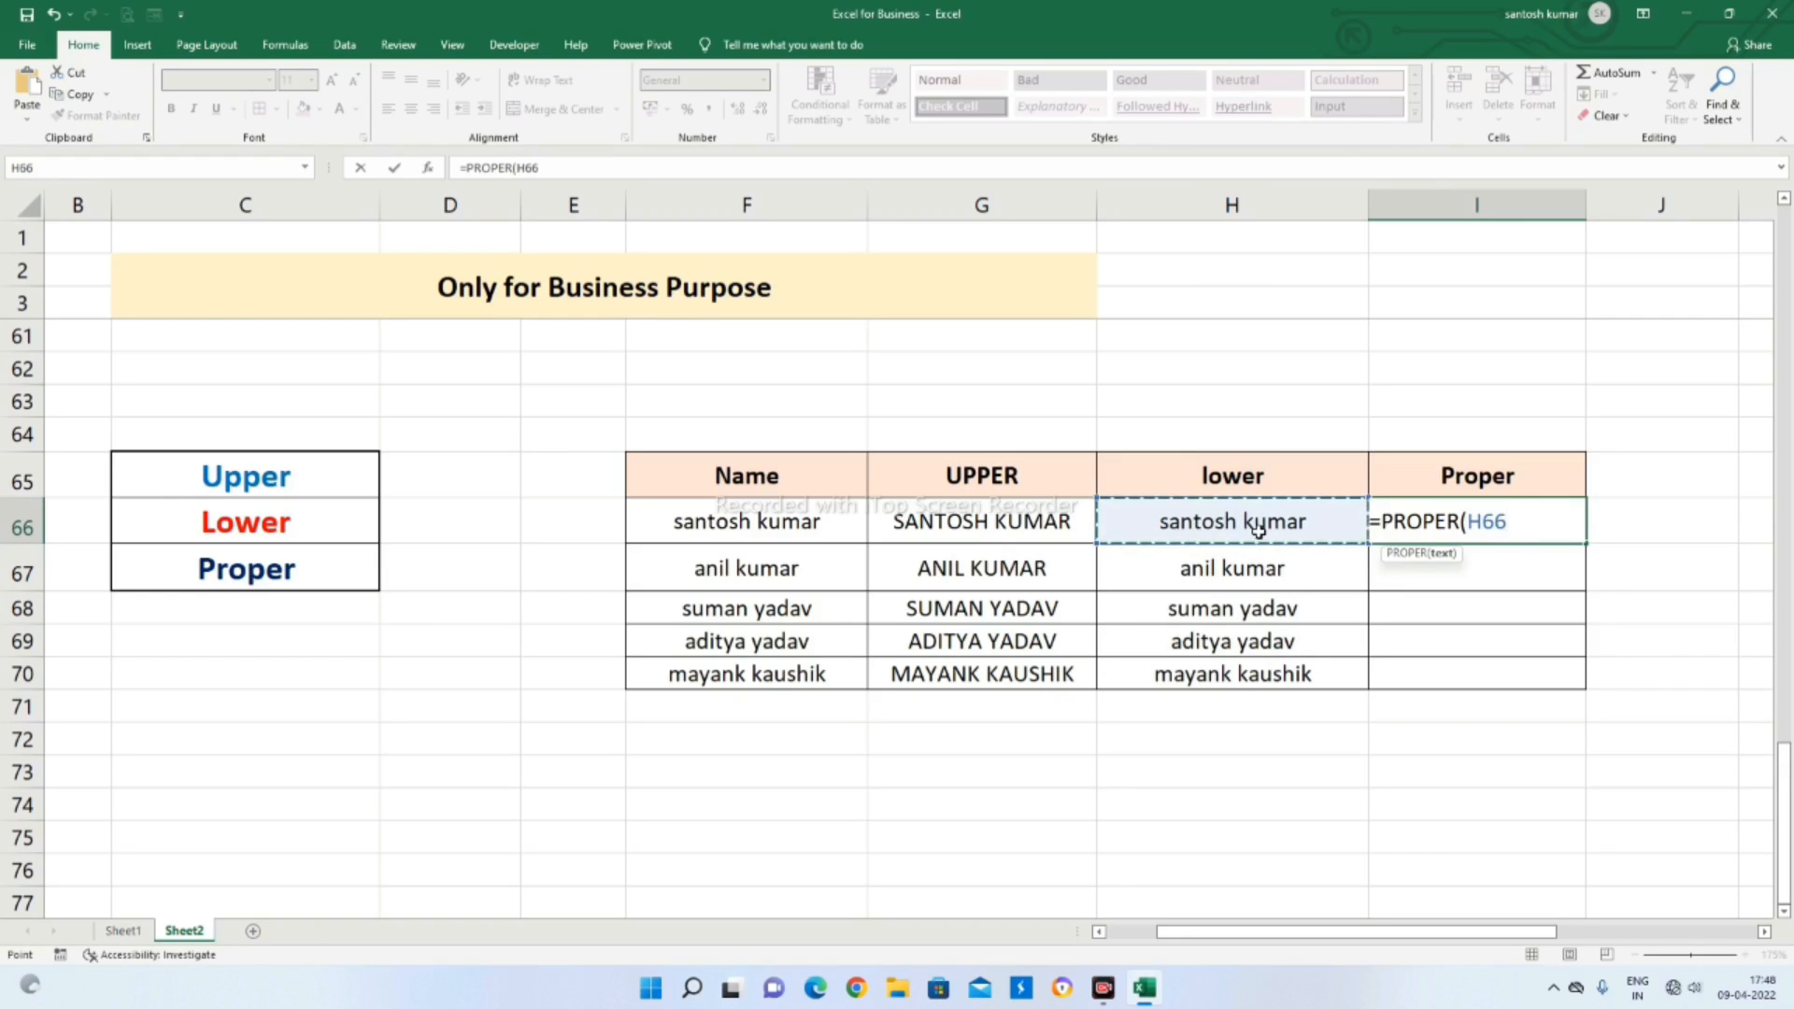
key("Return")
Copy the PROPER formula from I66 down through I70 to fill the Proper column
left_click(1236, 644)
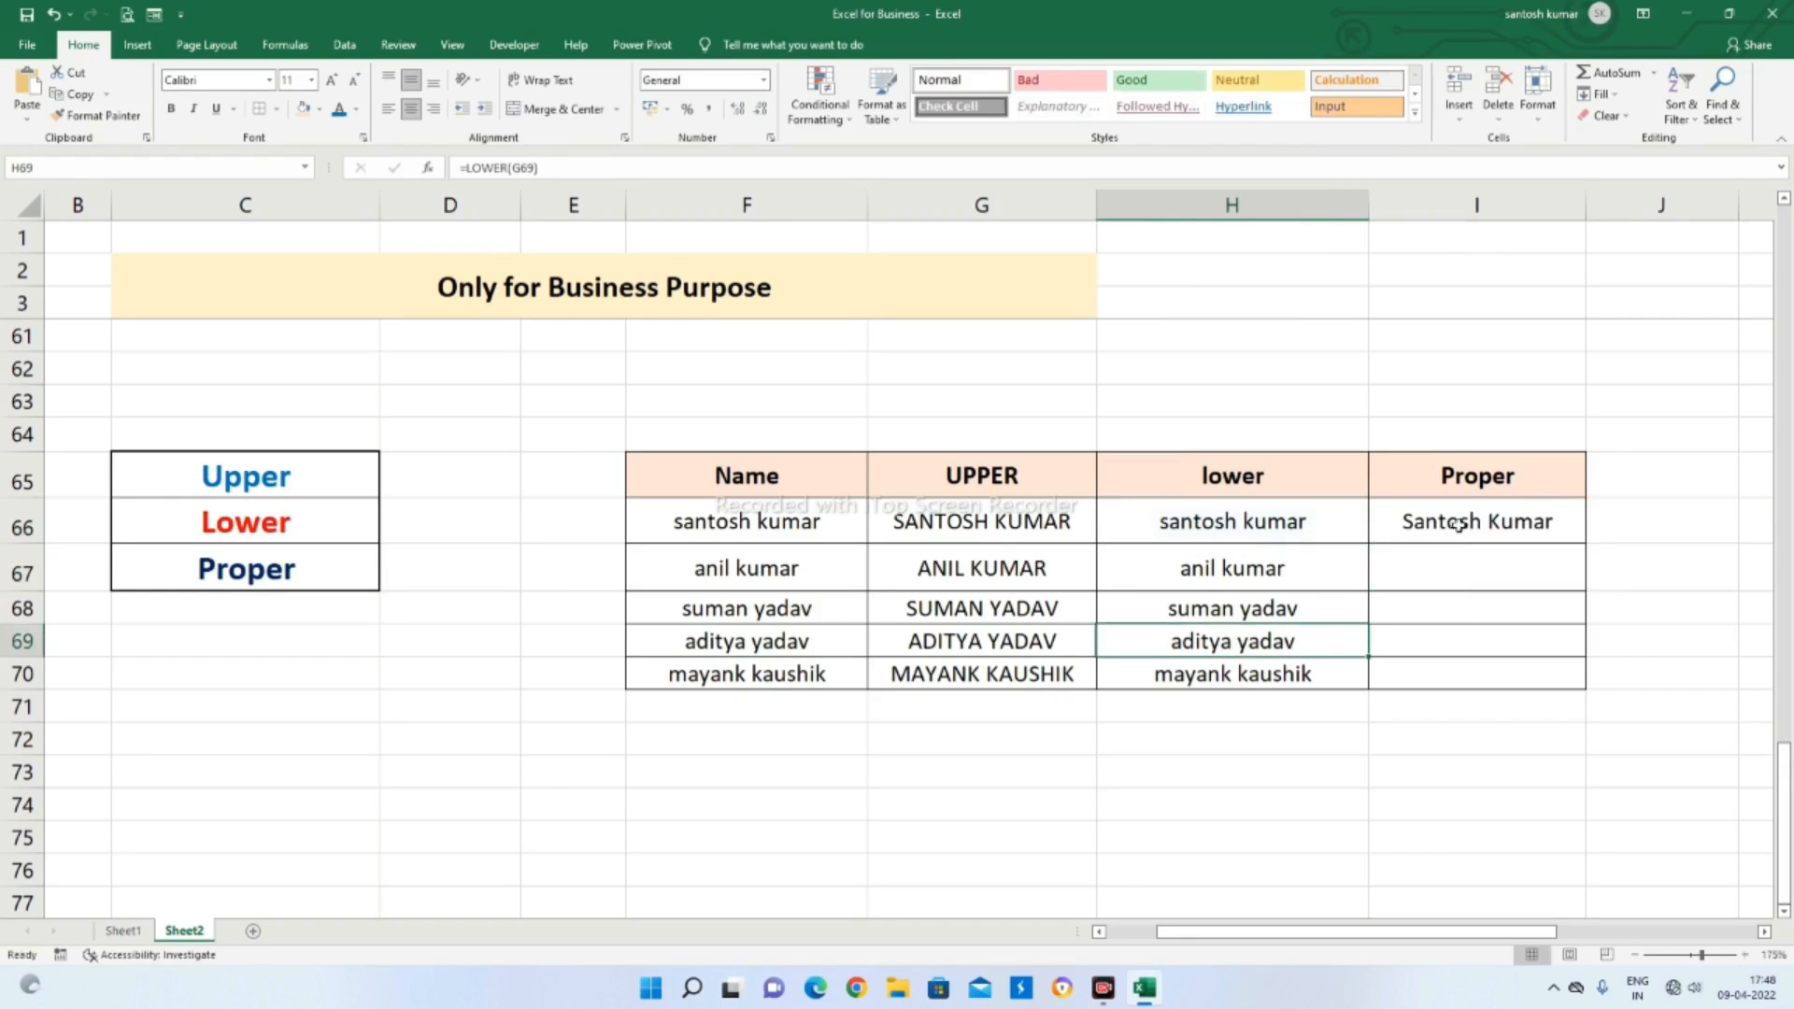
left_click(1459, 526)
double_click(1586, 543)
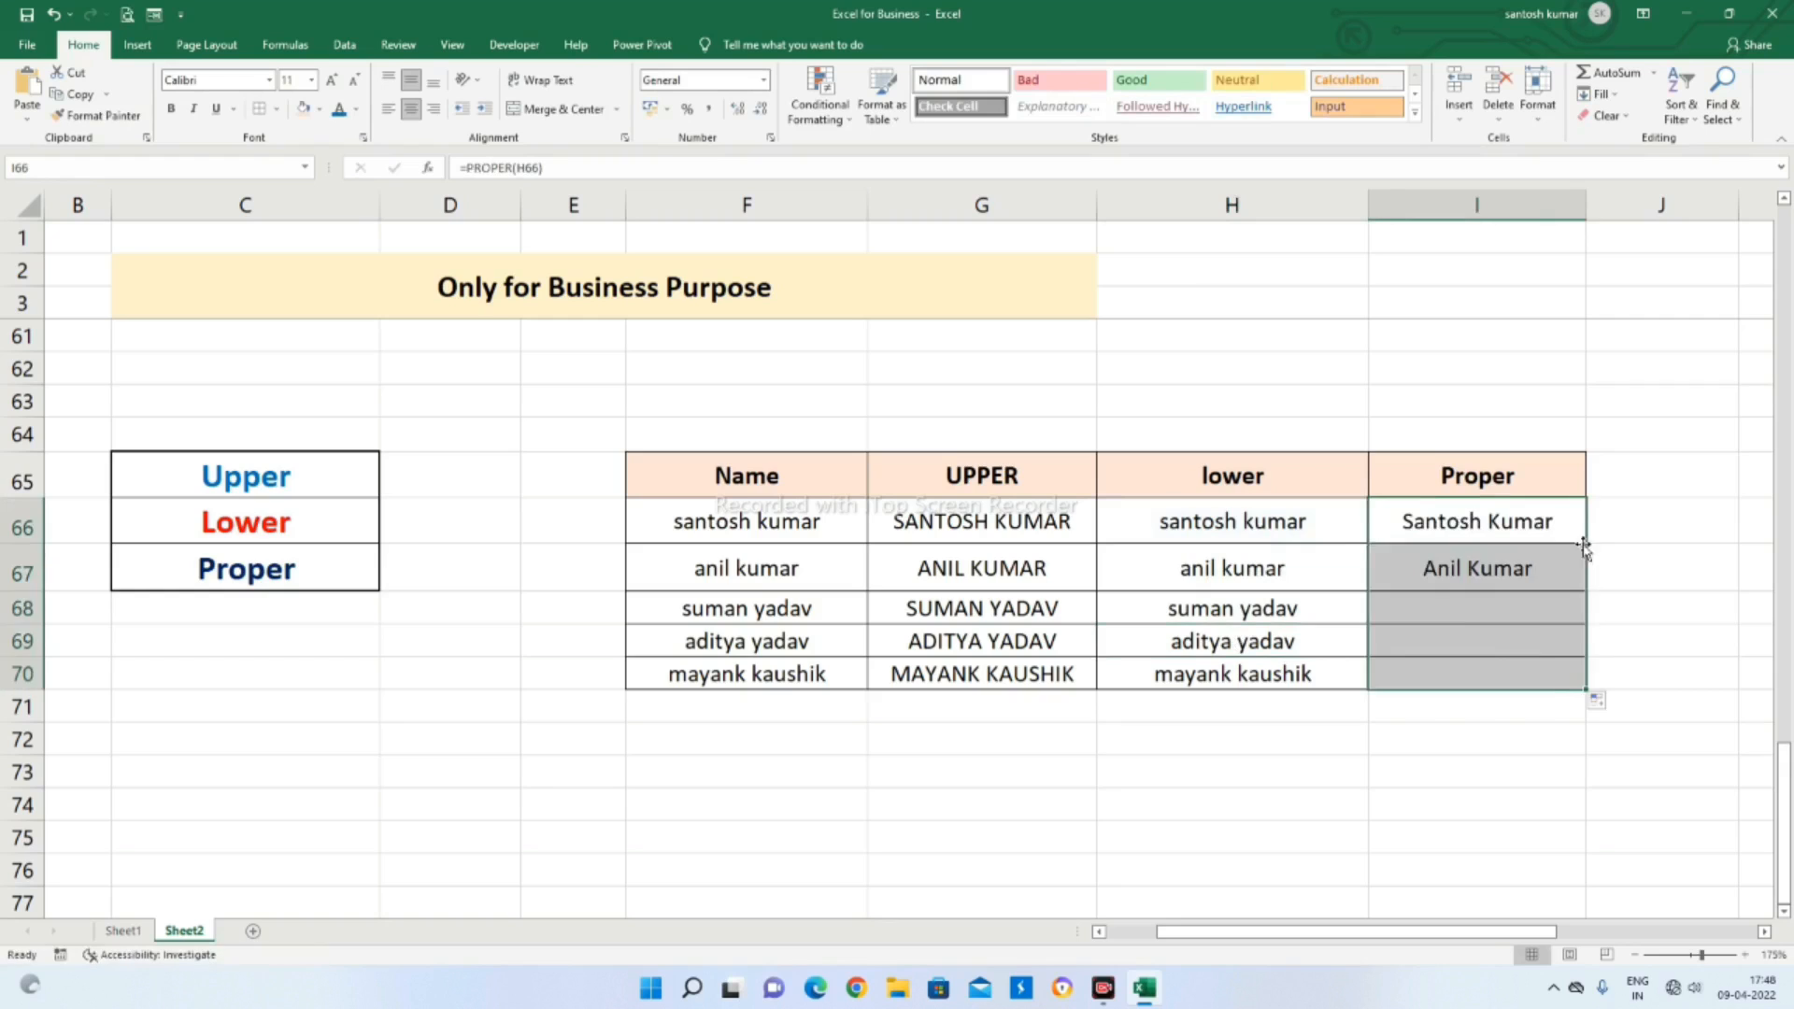
left_click(1642, 585)
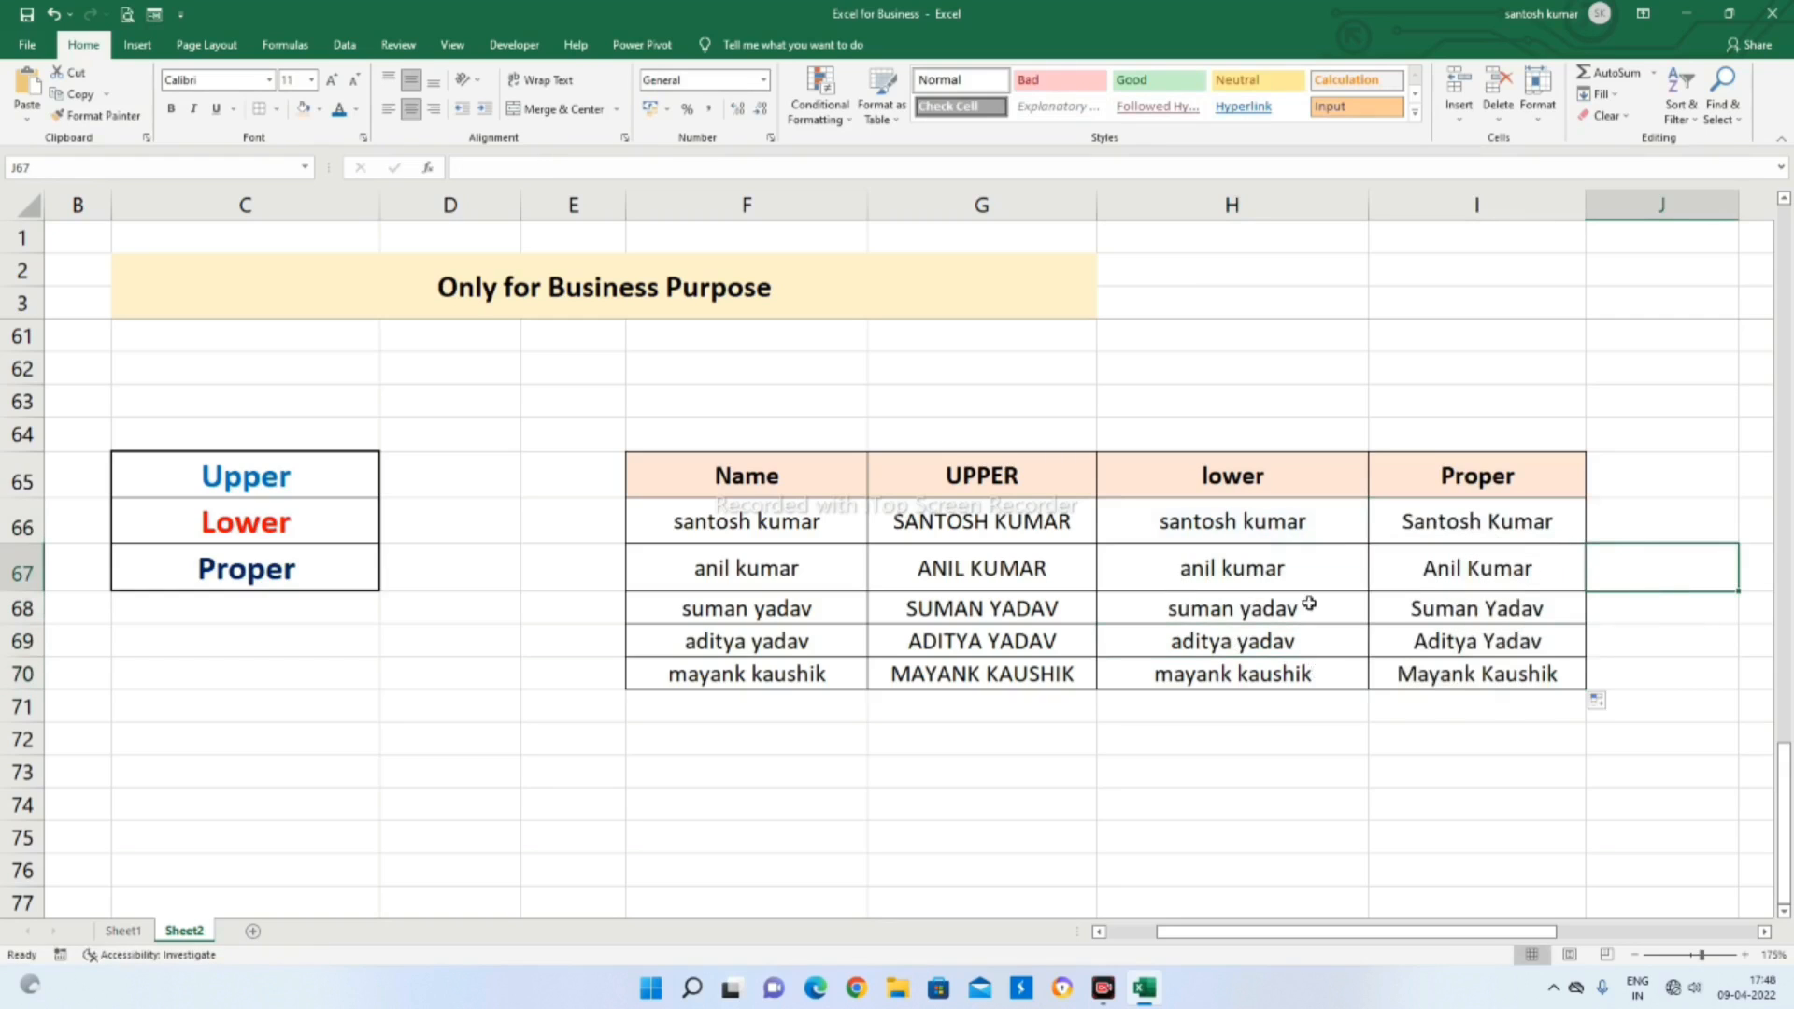
left_click(1431, 581)
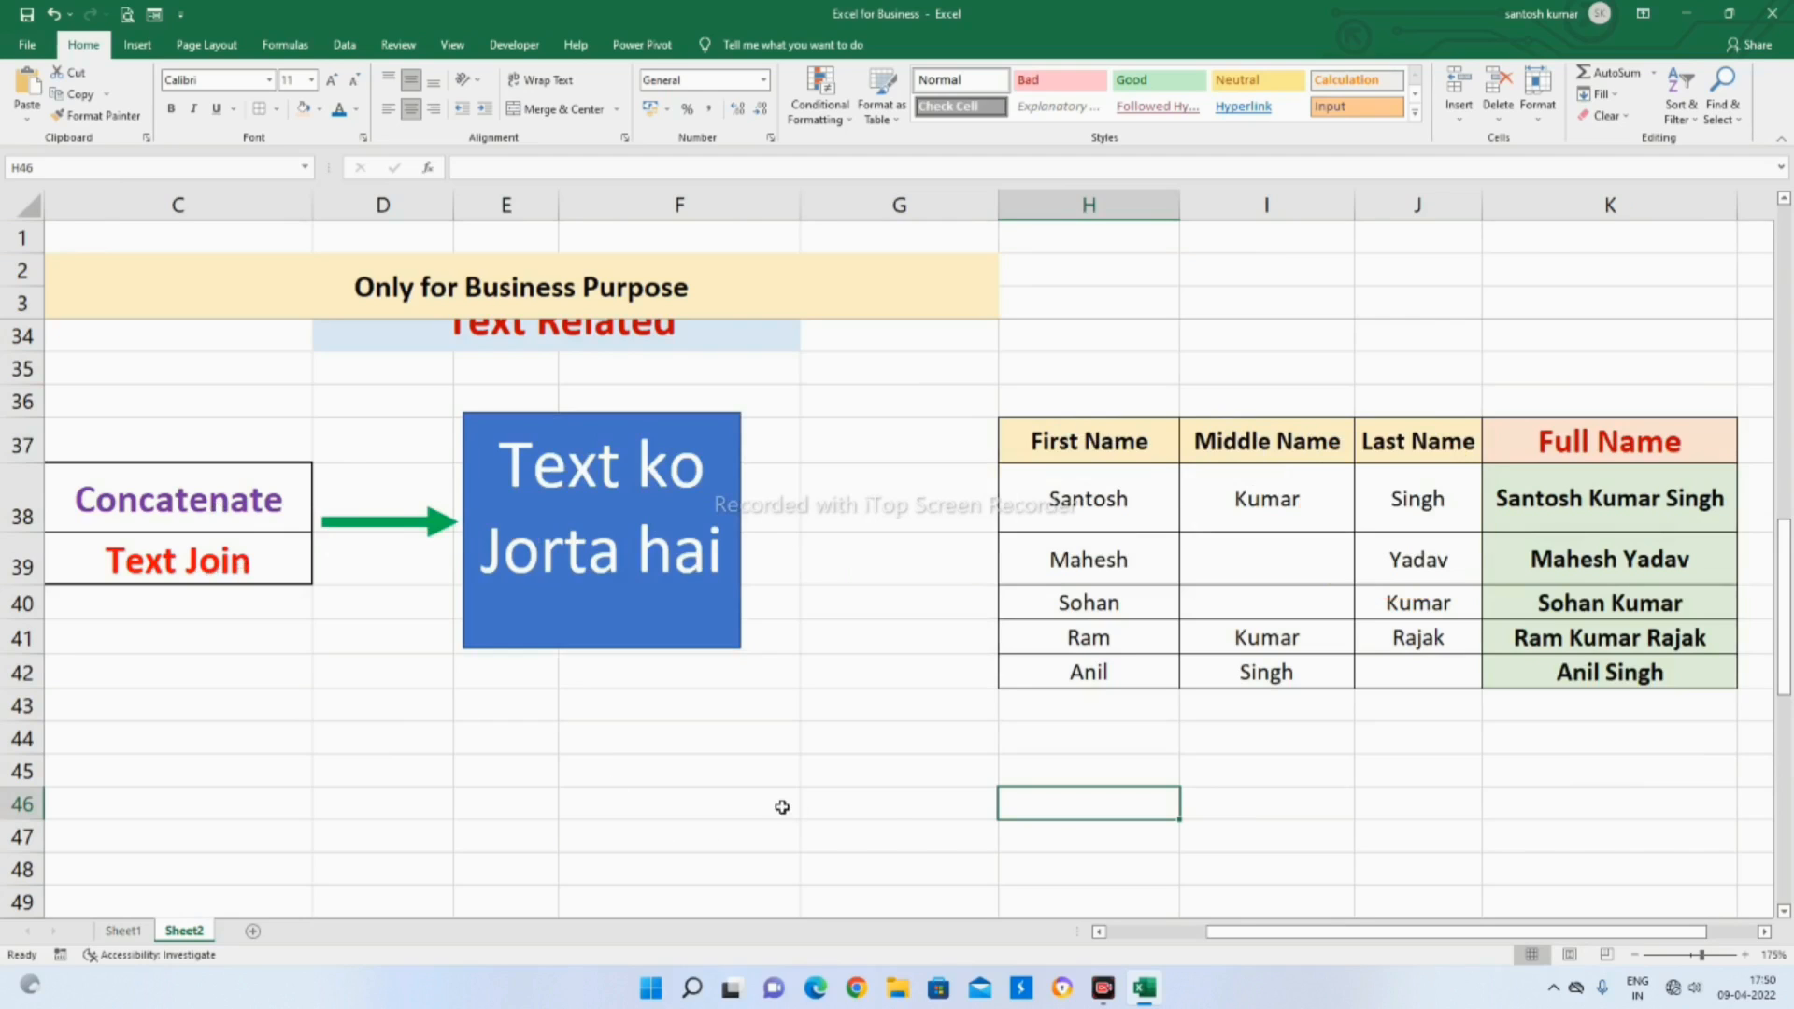
Enter =H38&" "&I38&" "&J38 in G46 to join the first, middle and last names with spaces using the & operator
left_click(891, 821)
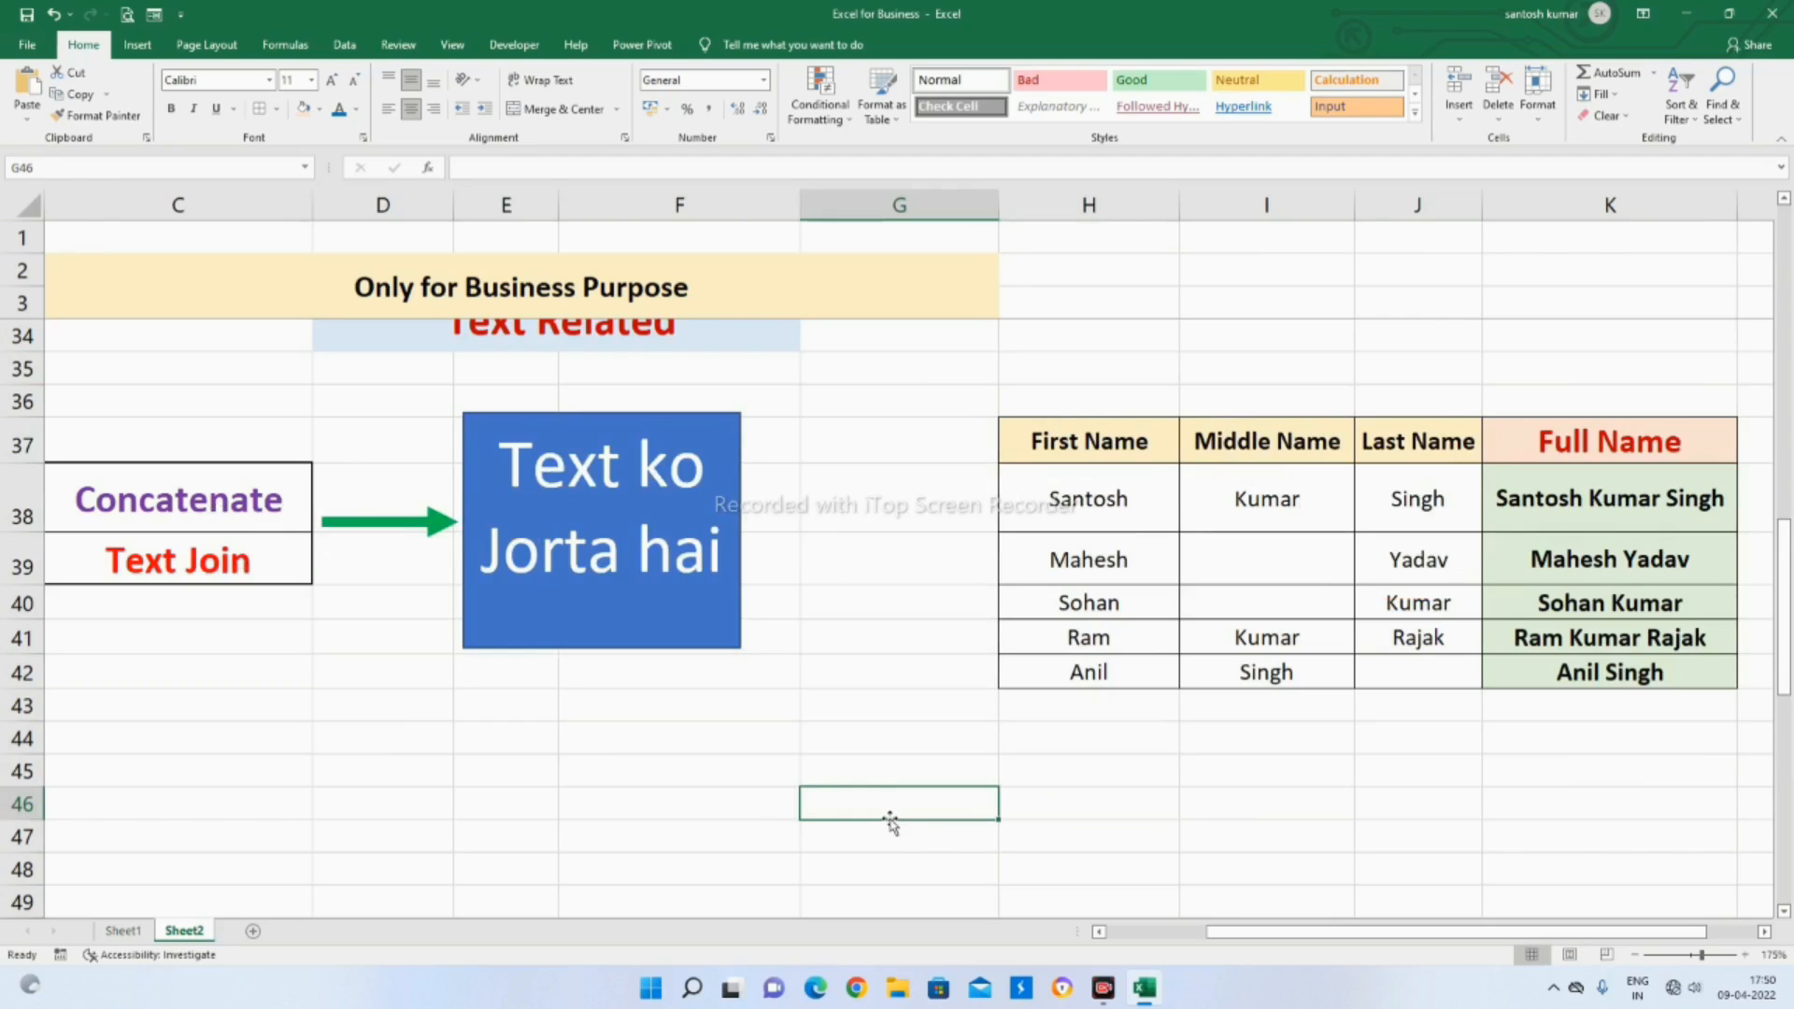
type("=")
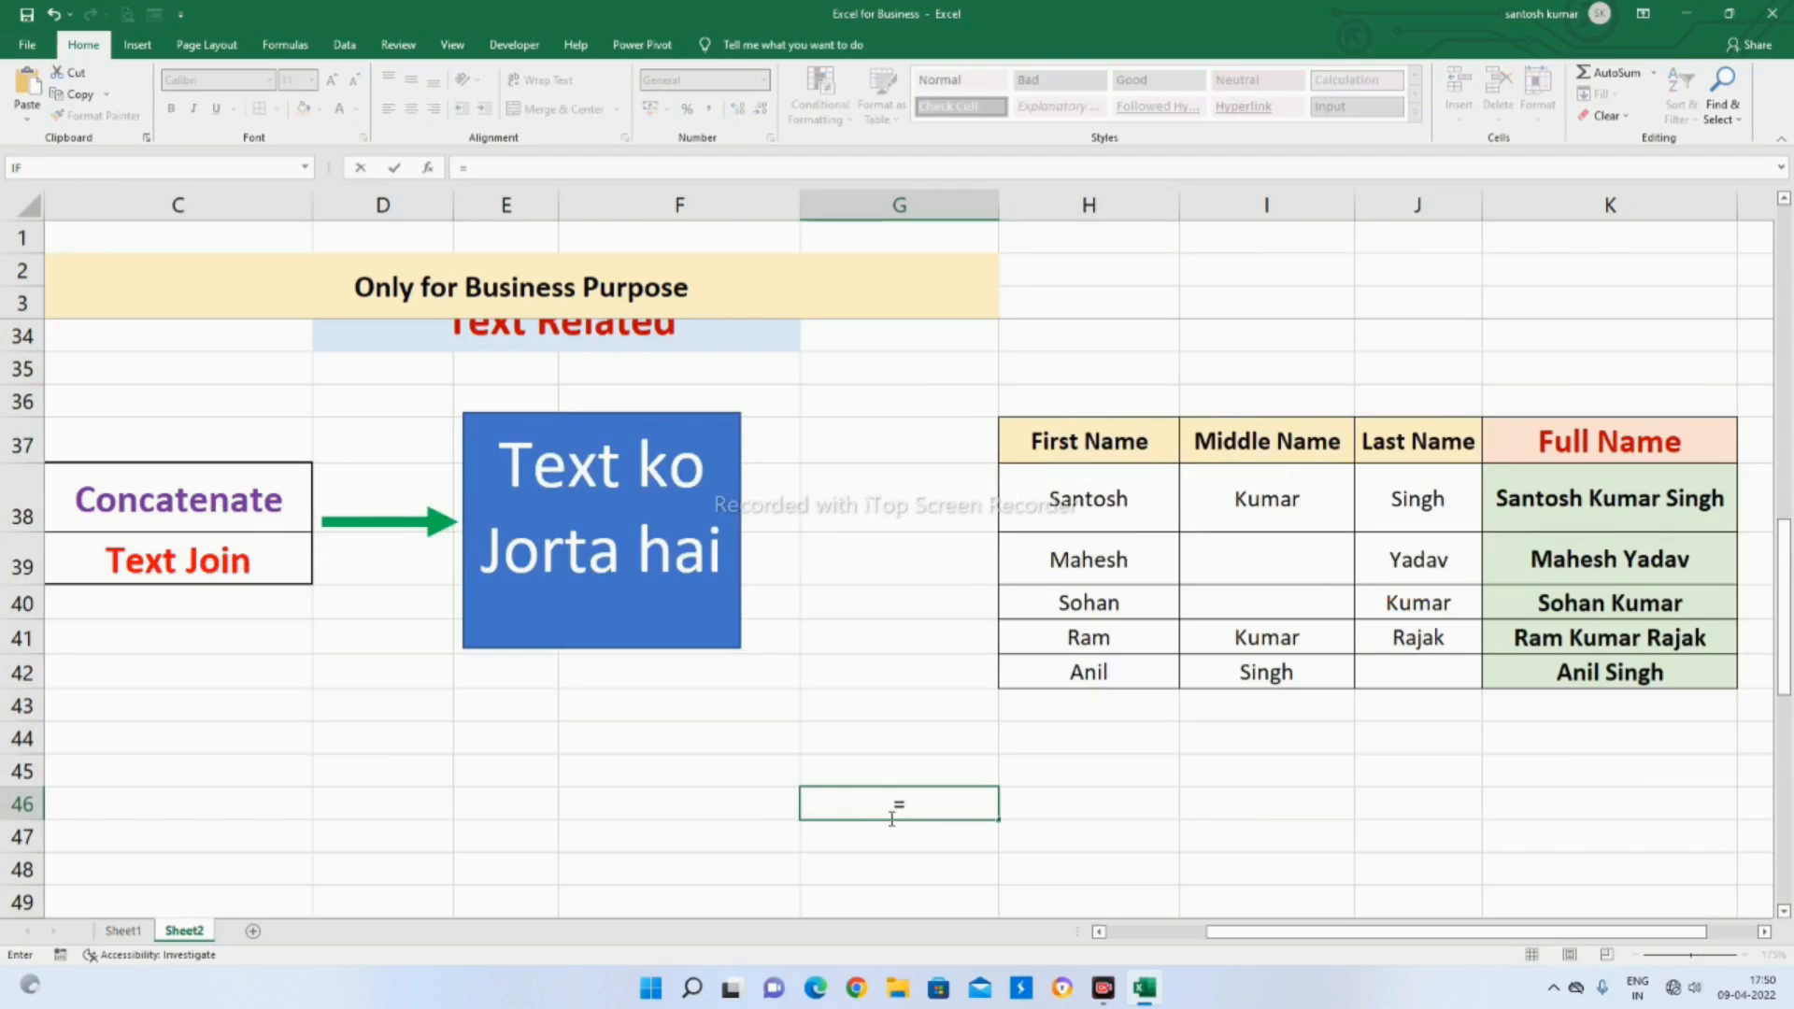
left_click(1086, 509)
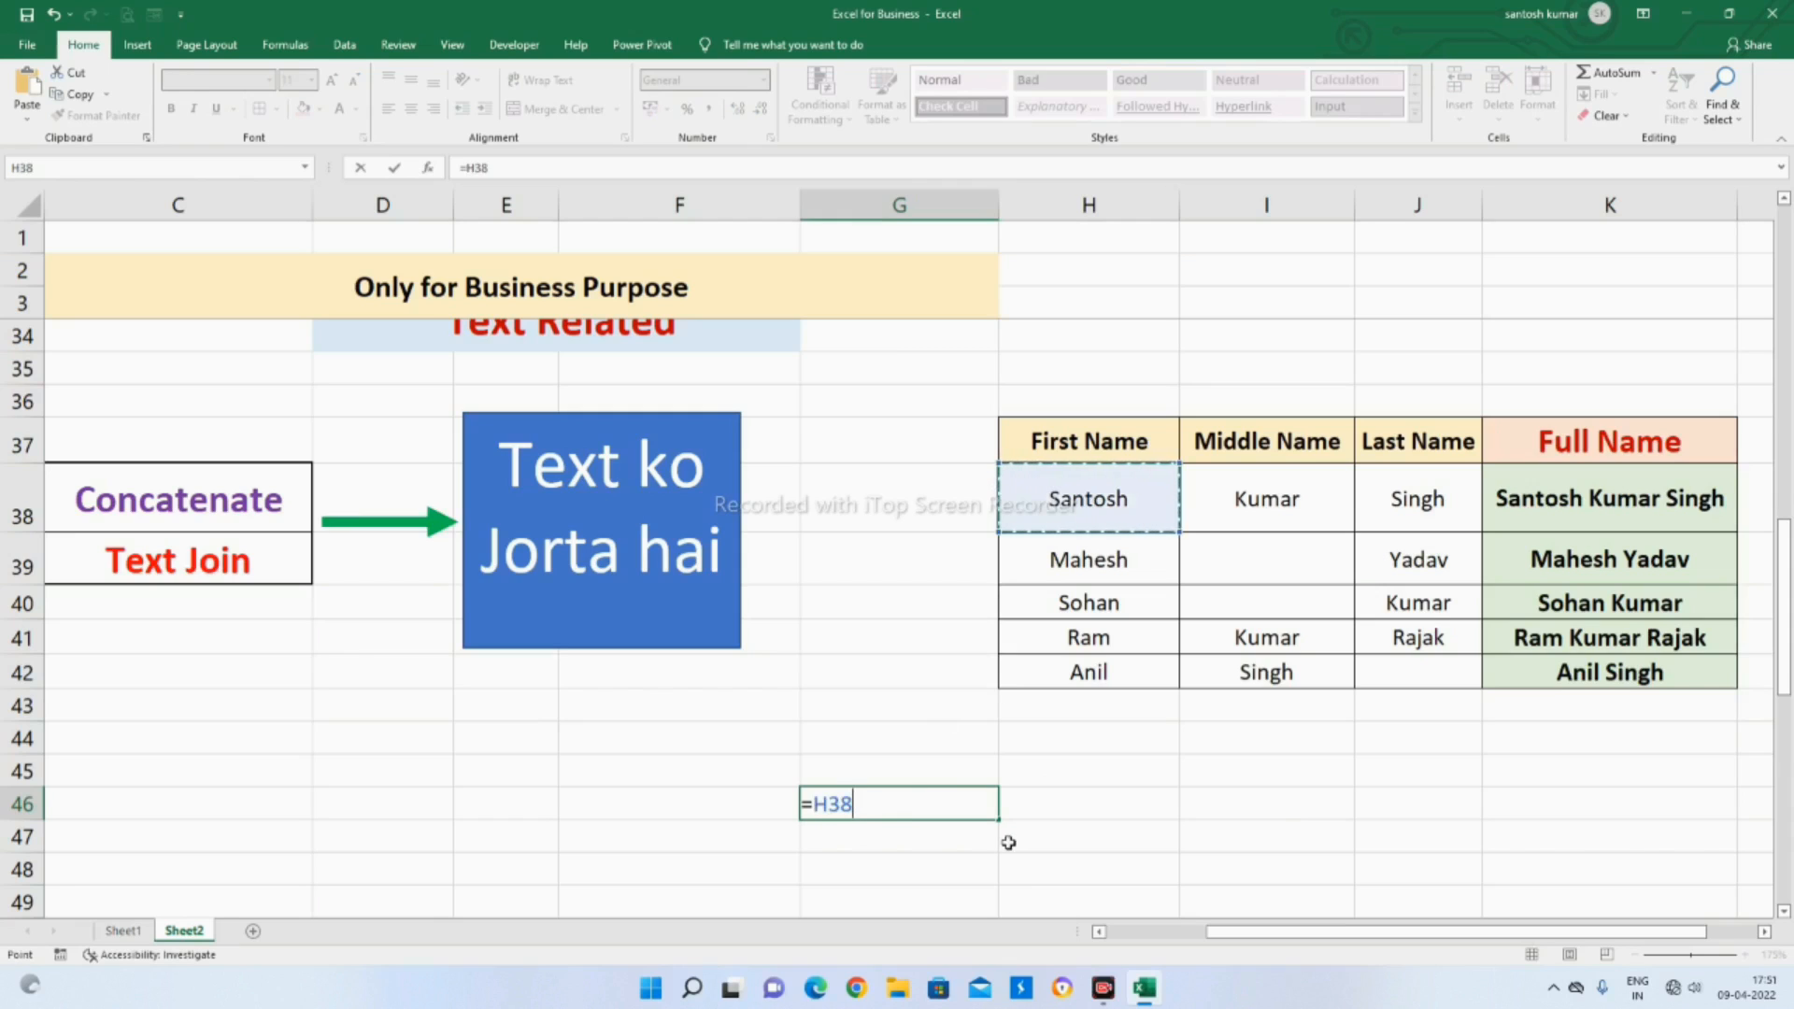
type("&")
key("BackSpace")
type("&\"")
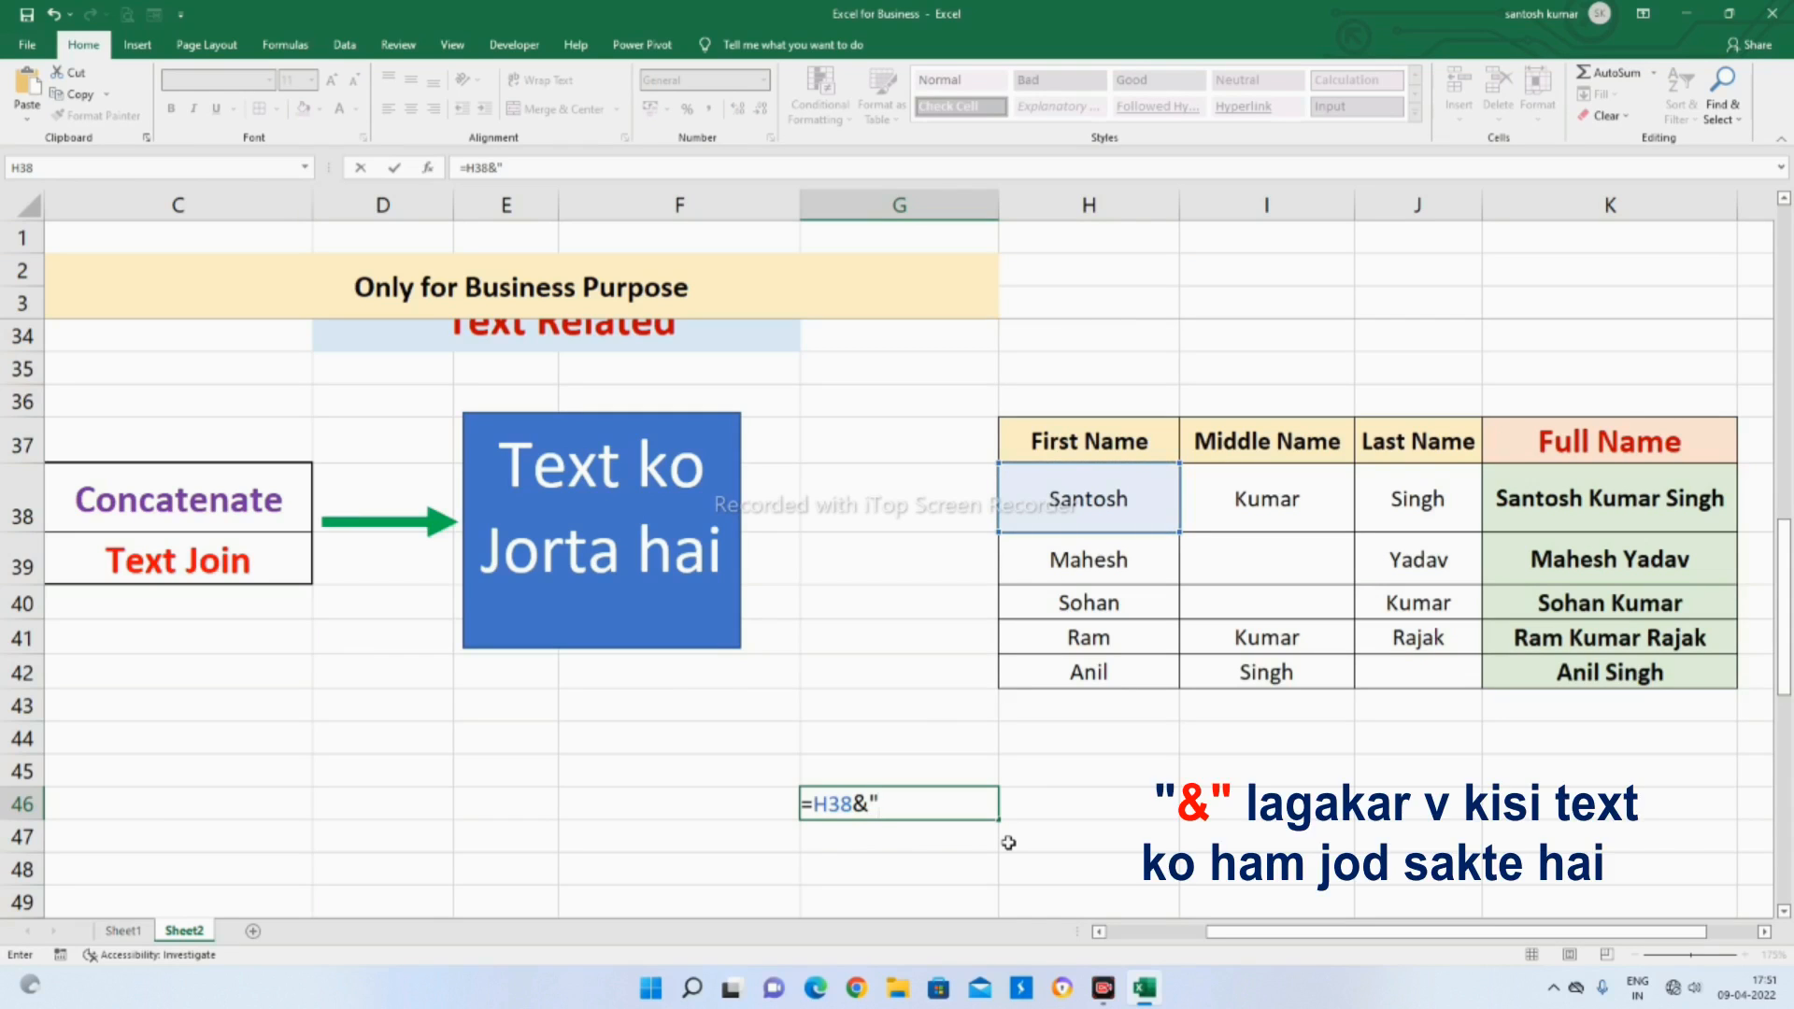
type(" \"&")
left_click(1272, 499)
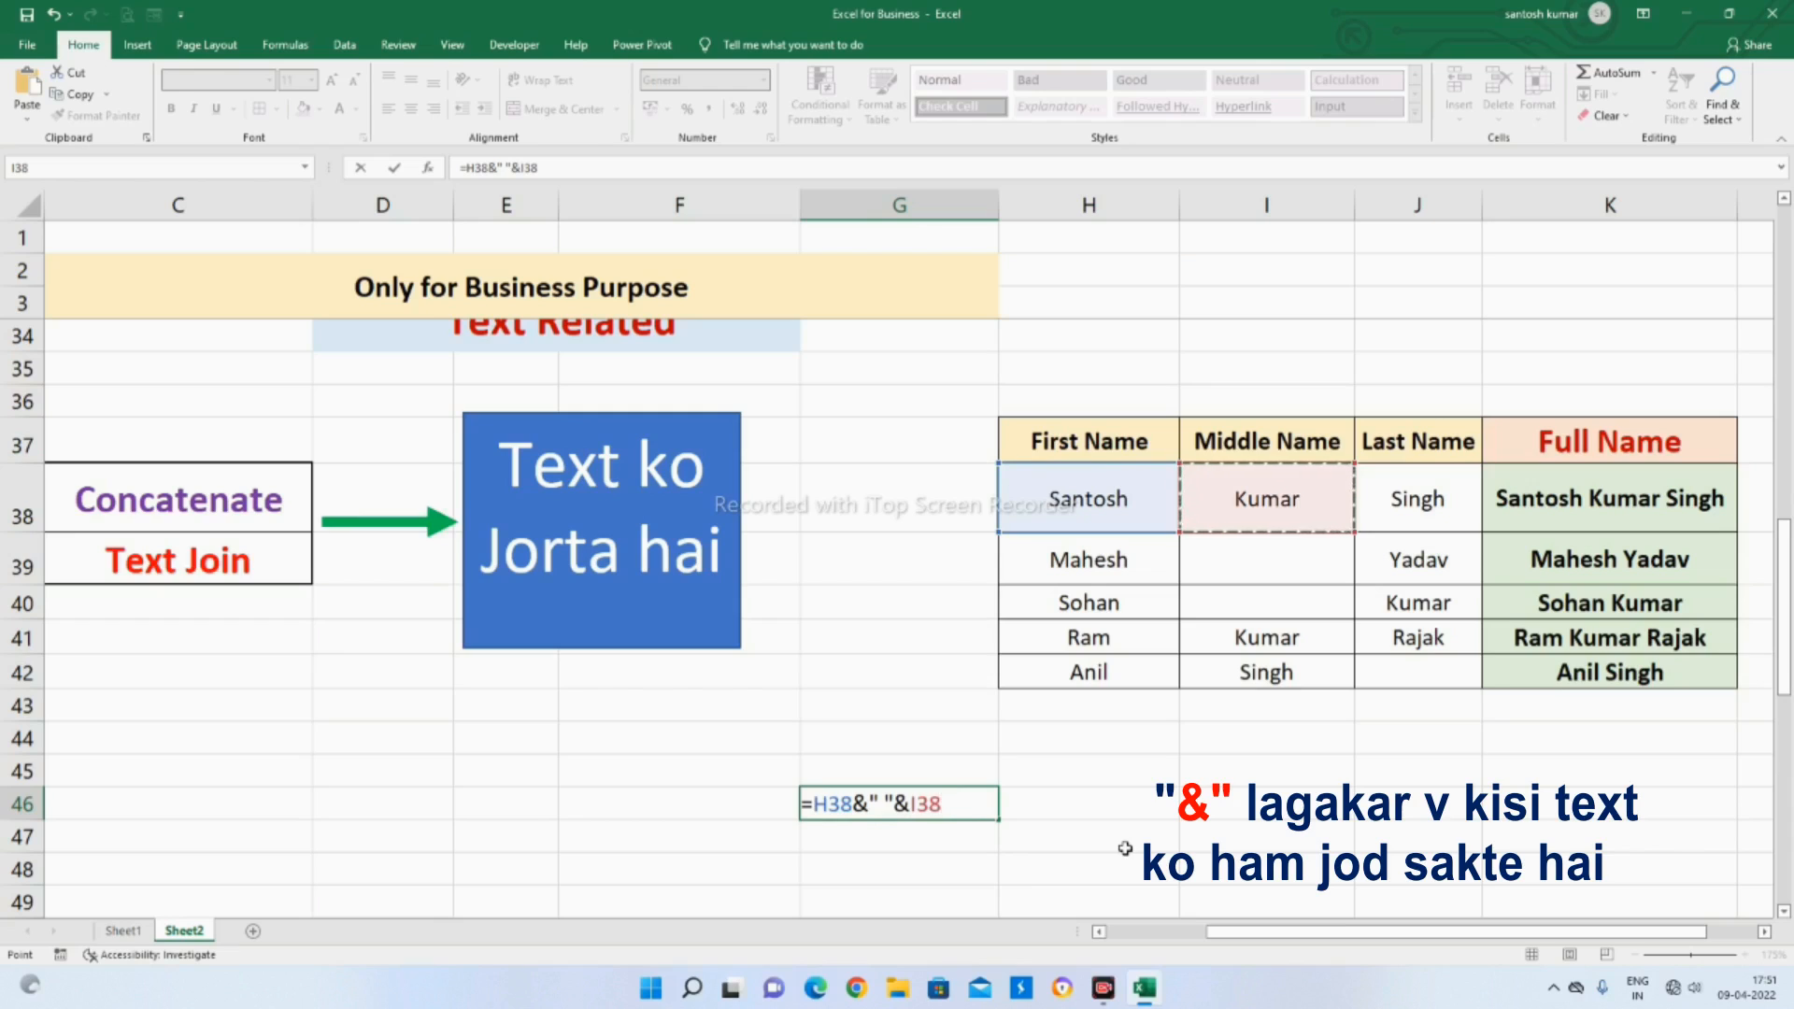
type("&\" \"&")
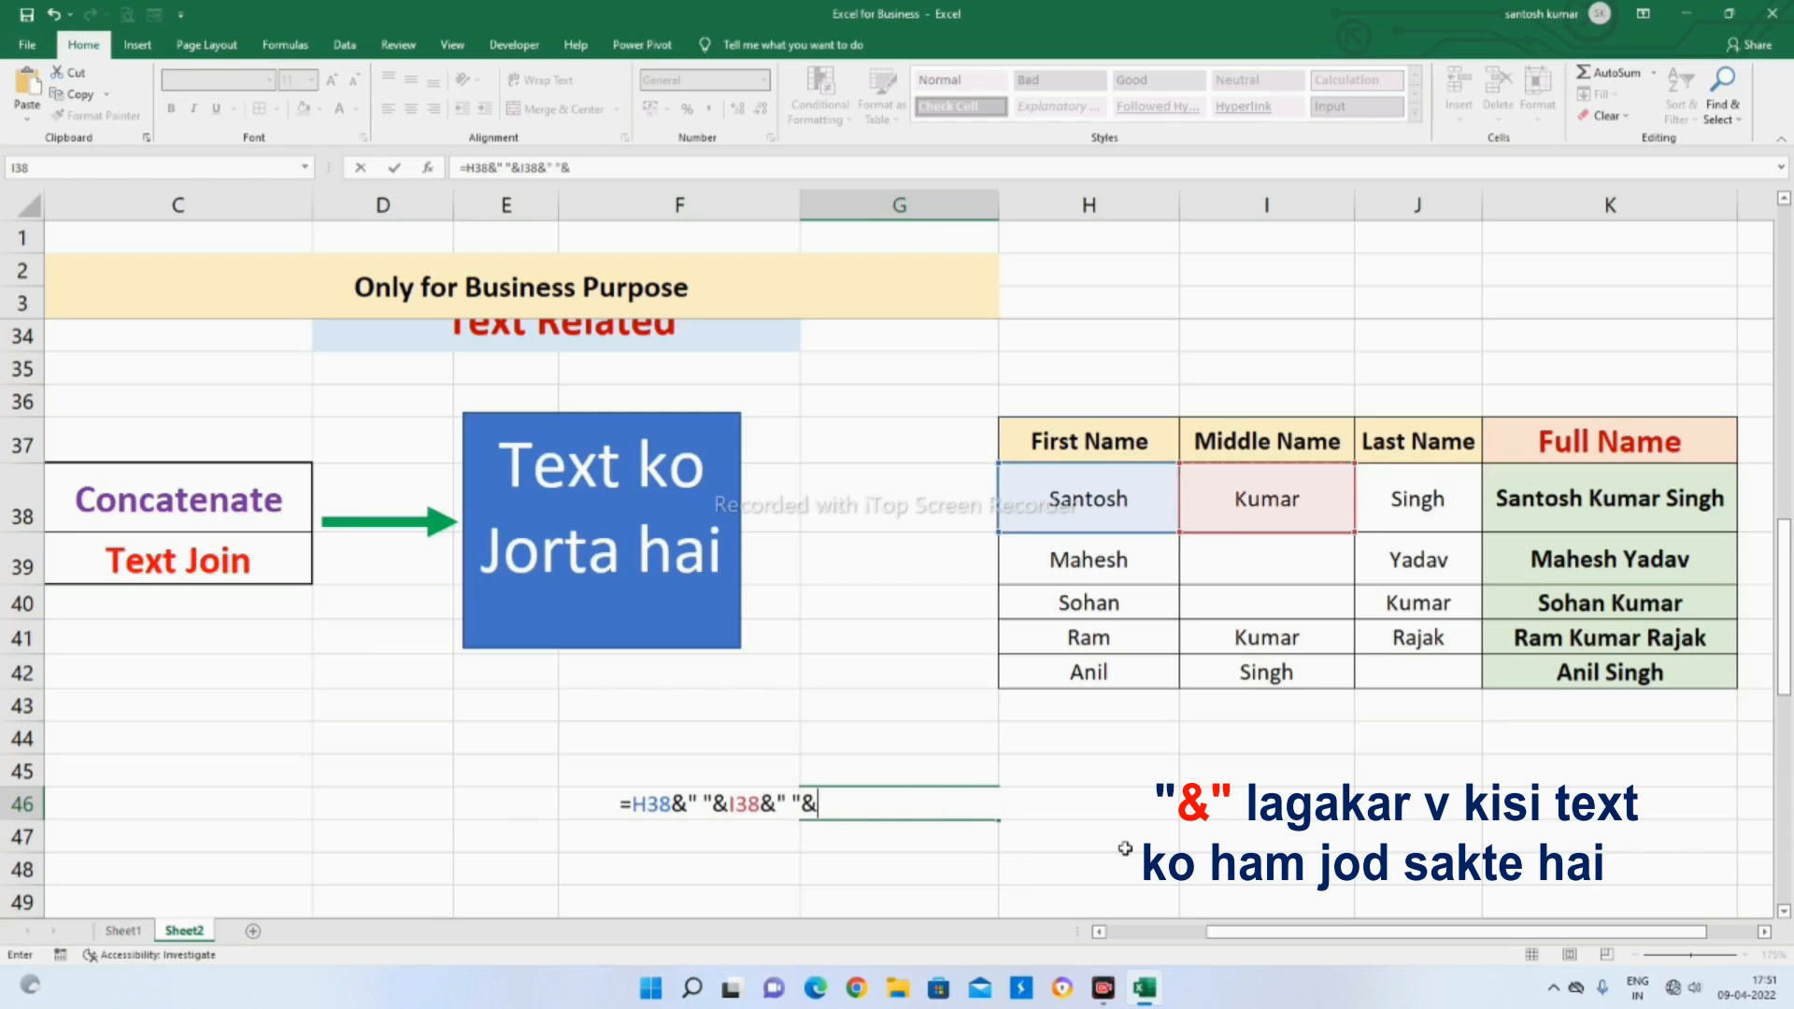
left_click(1429, 505)
key("Return")
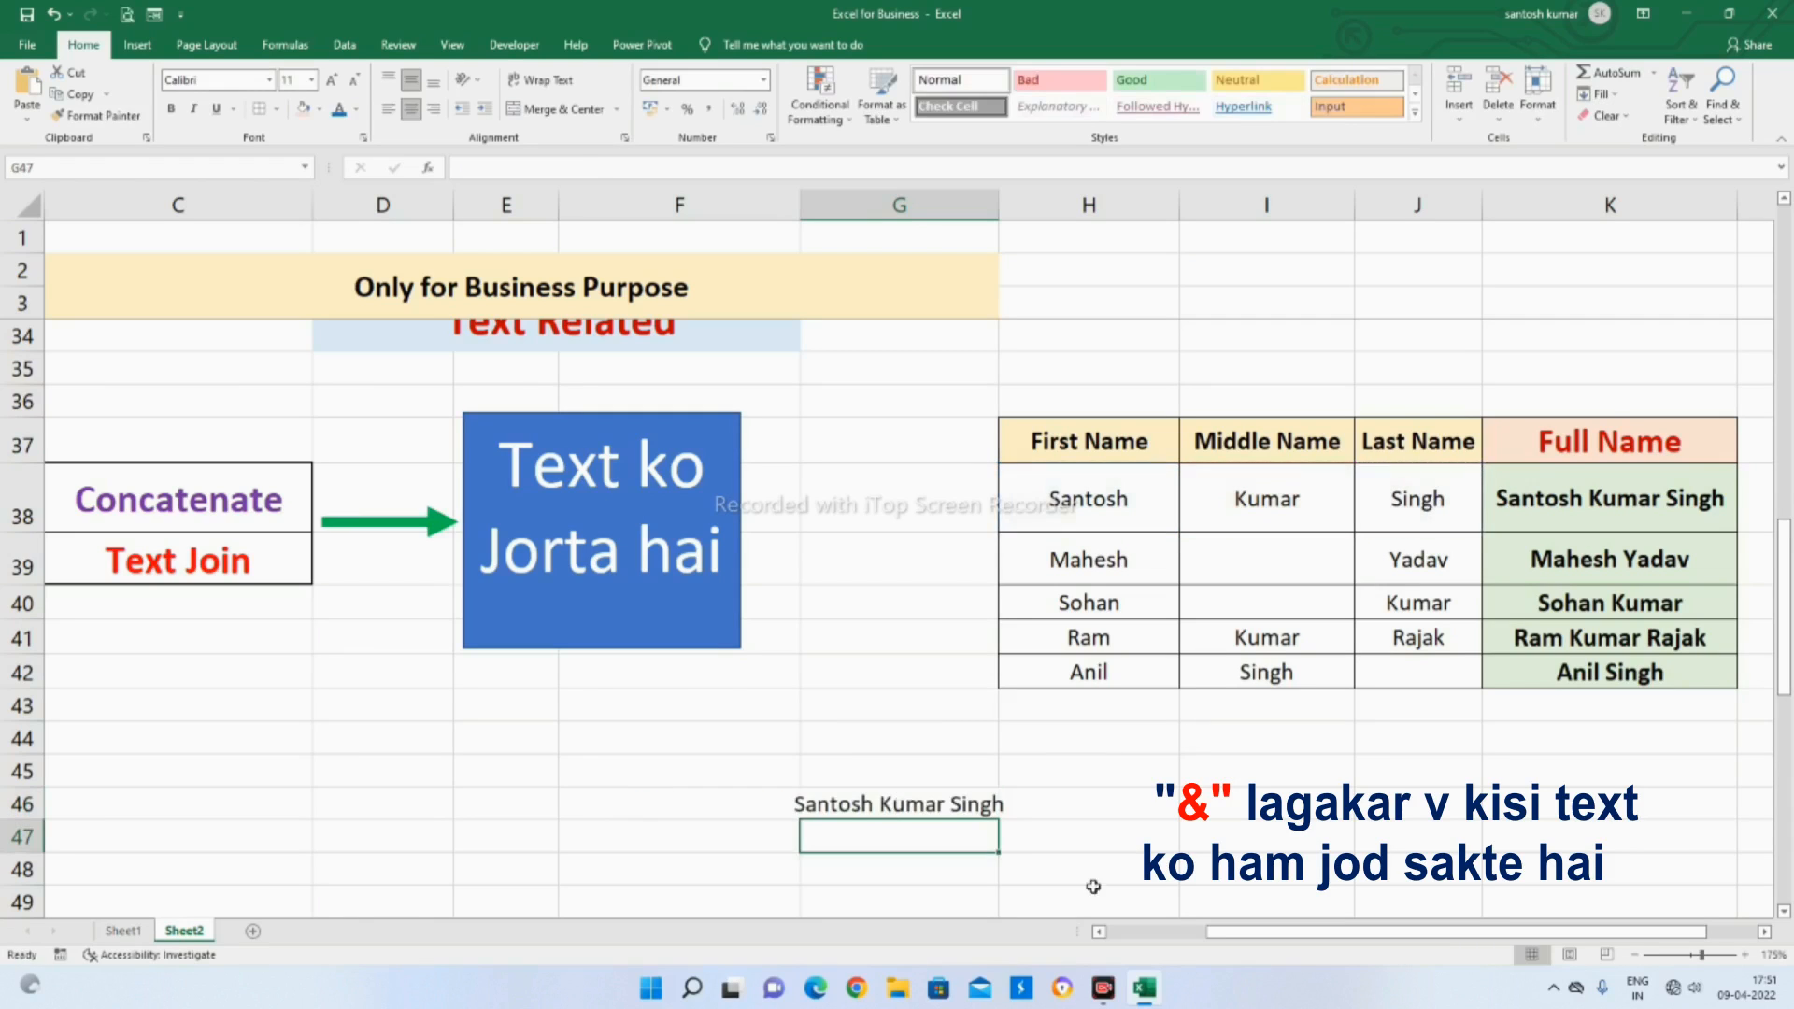
Delete the joined-name formula from G46 and select the first name in H38
left_click(923, 797)
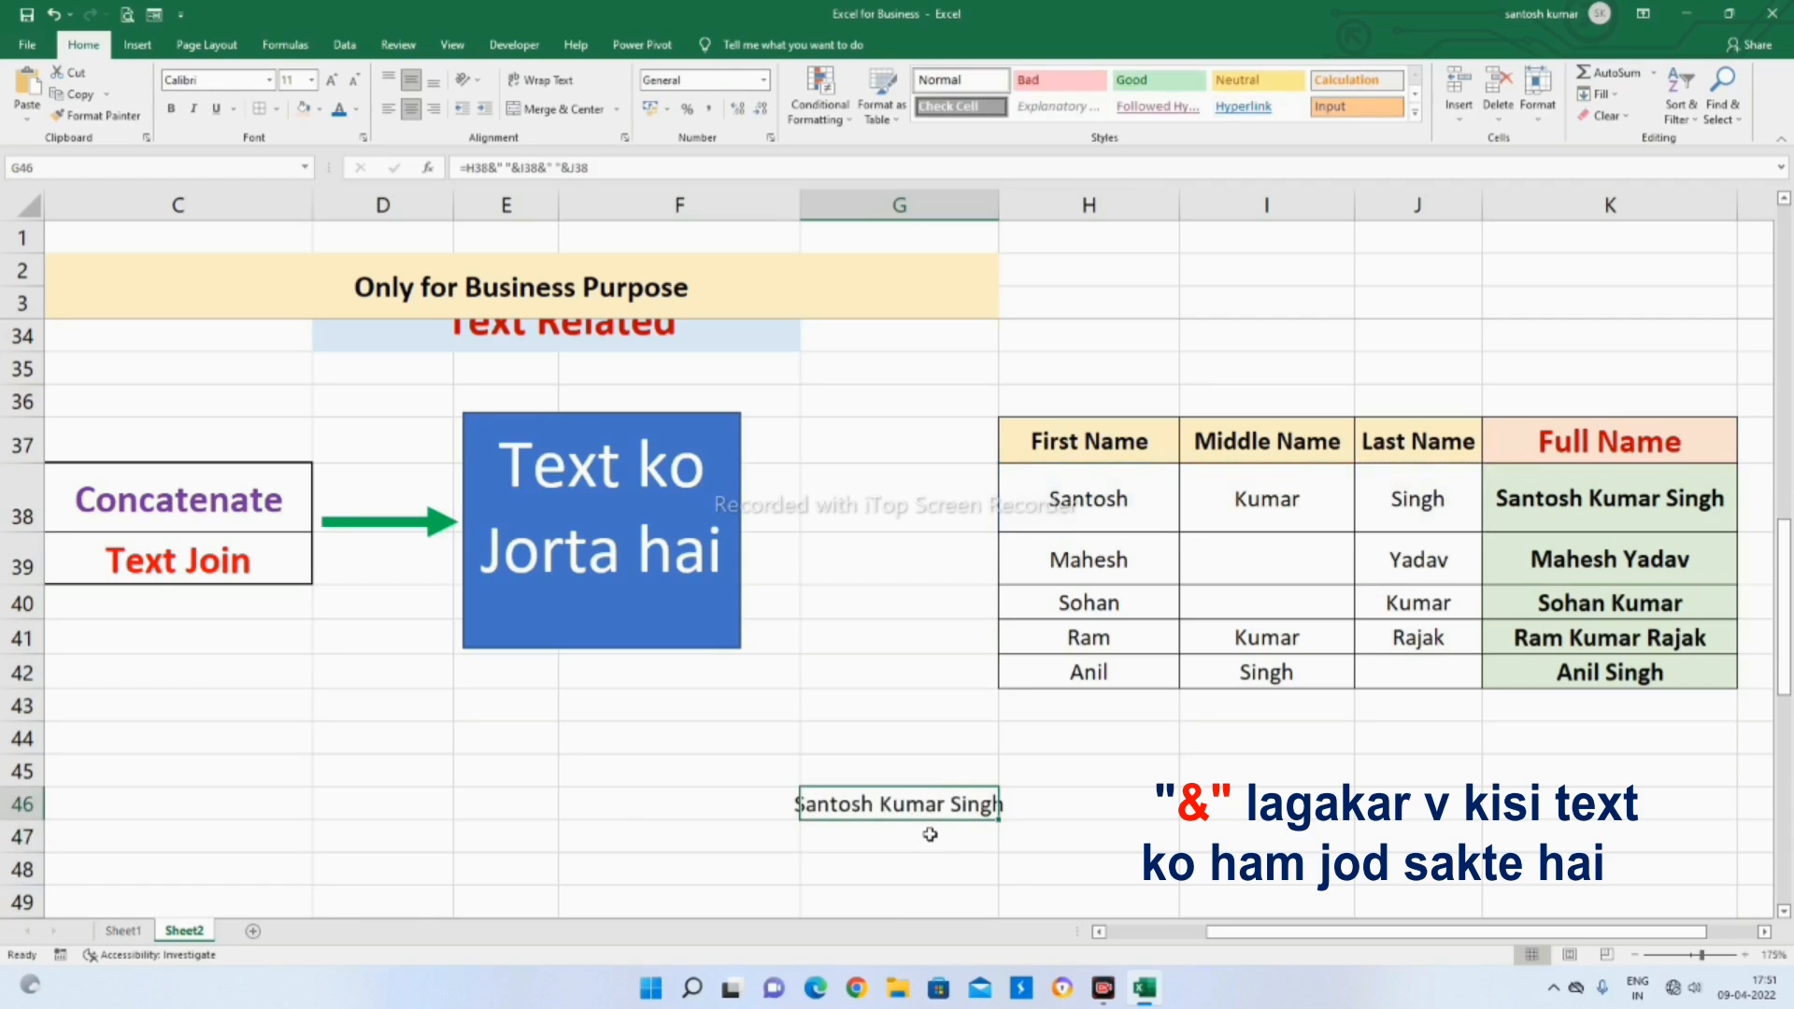
key("Delete")
left_click(1024, 802)
left_click(1084, 493)
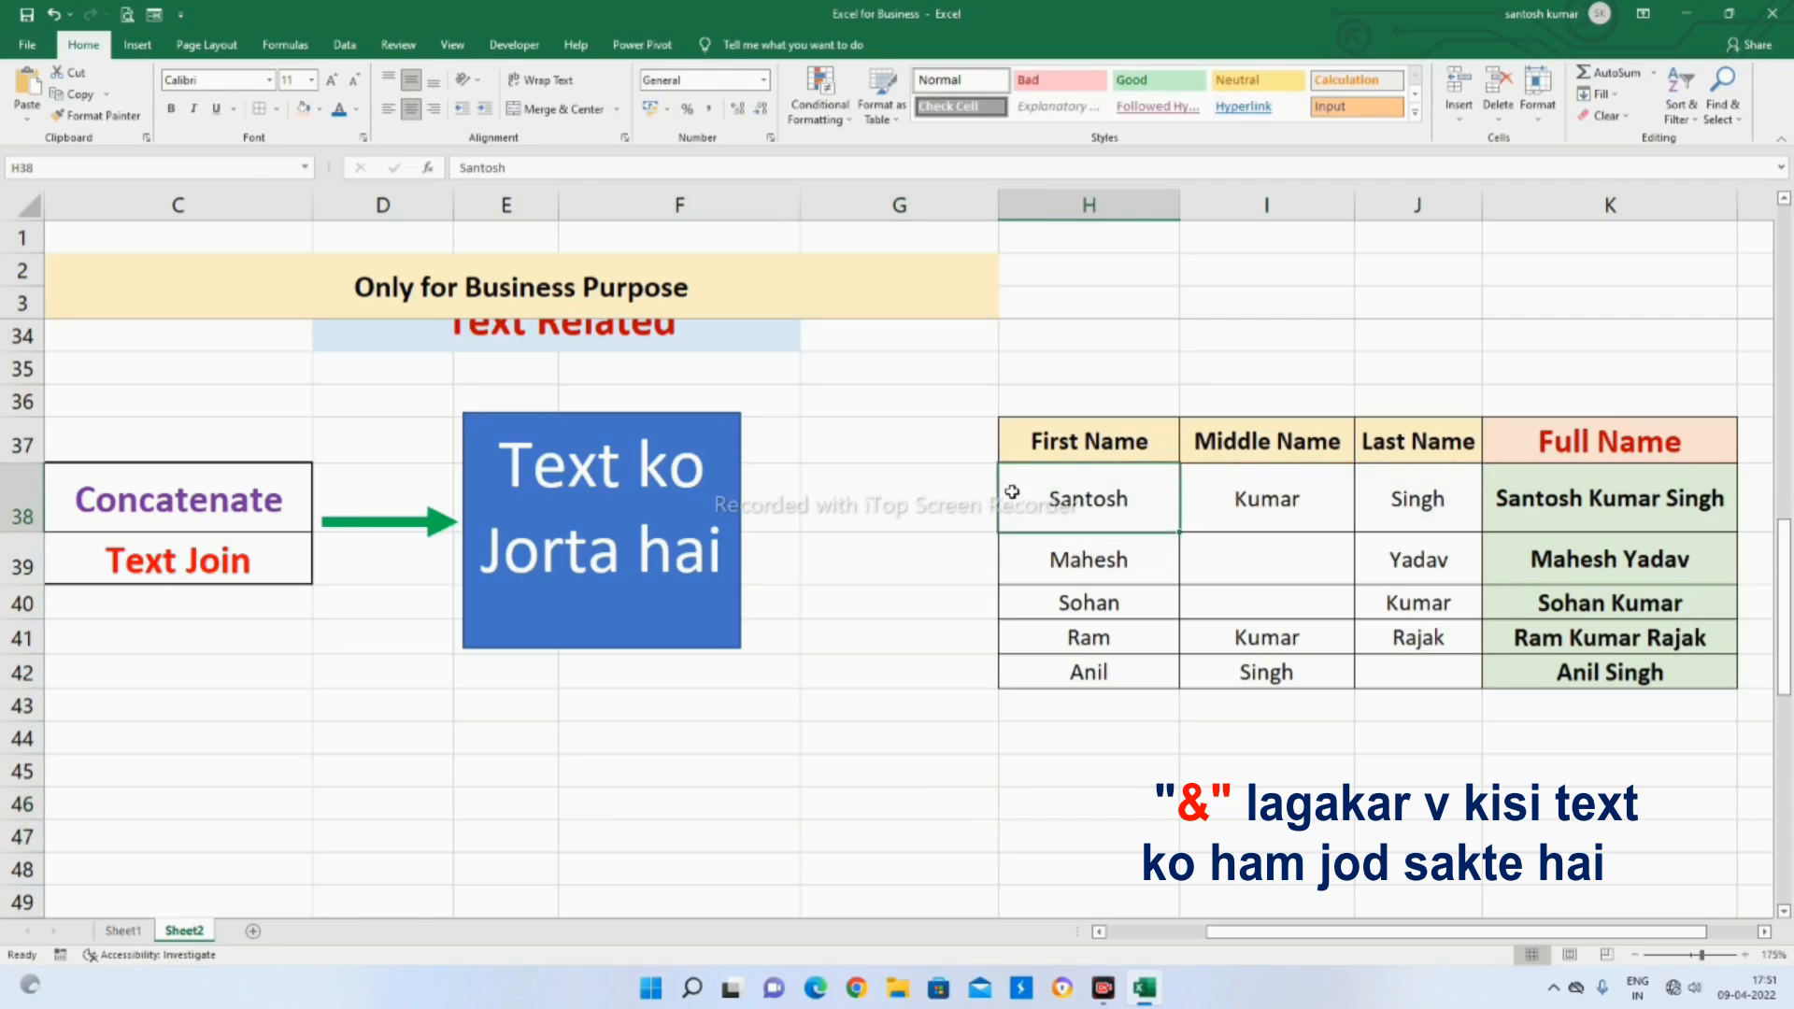
Begin a joining formula in G45 with the title and a space: ="Mr."&" "&
left_click(939, 775)
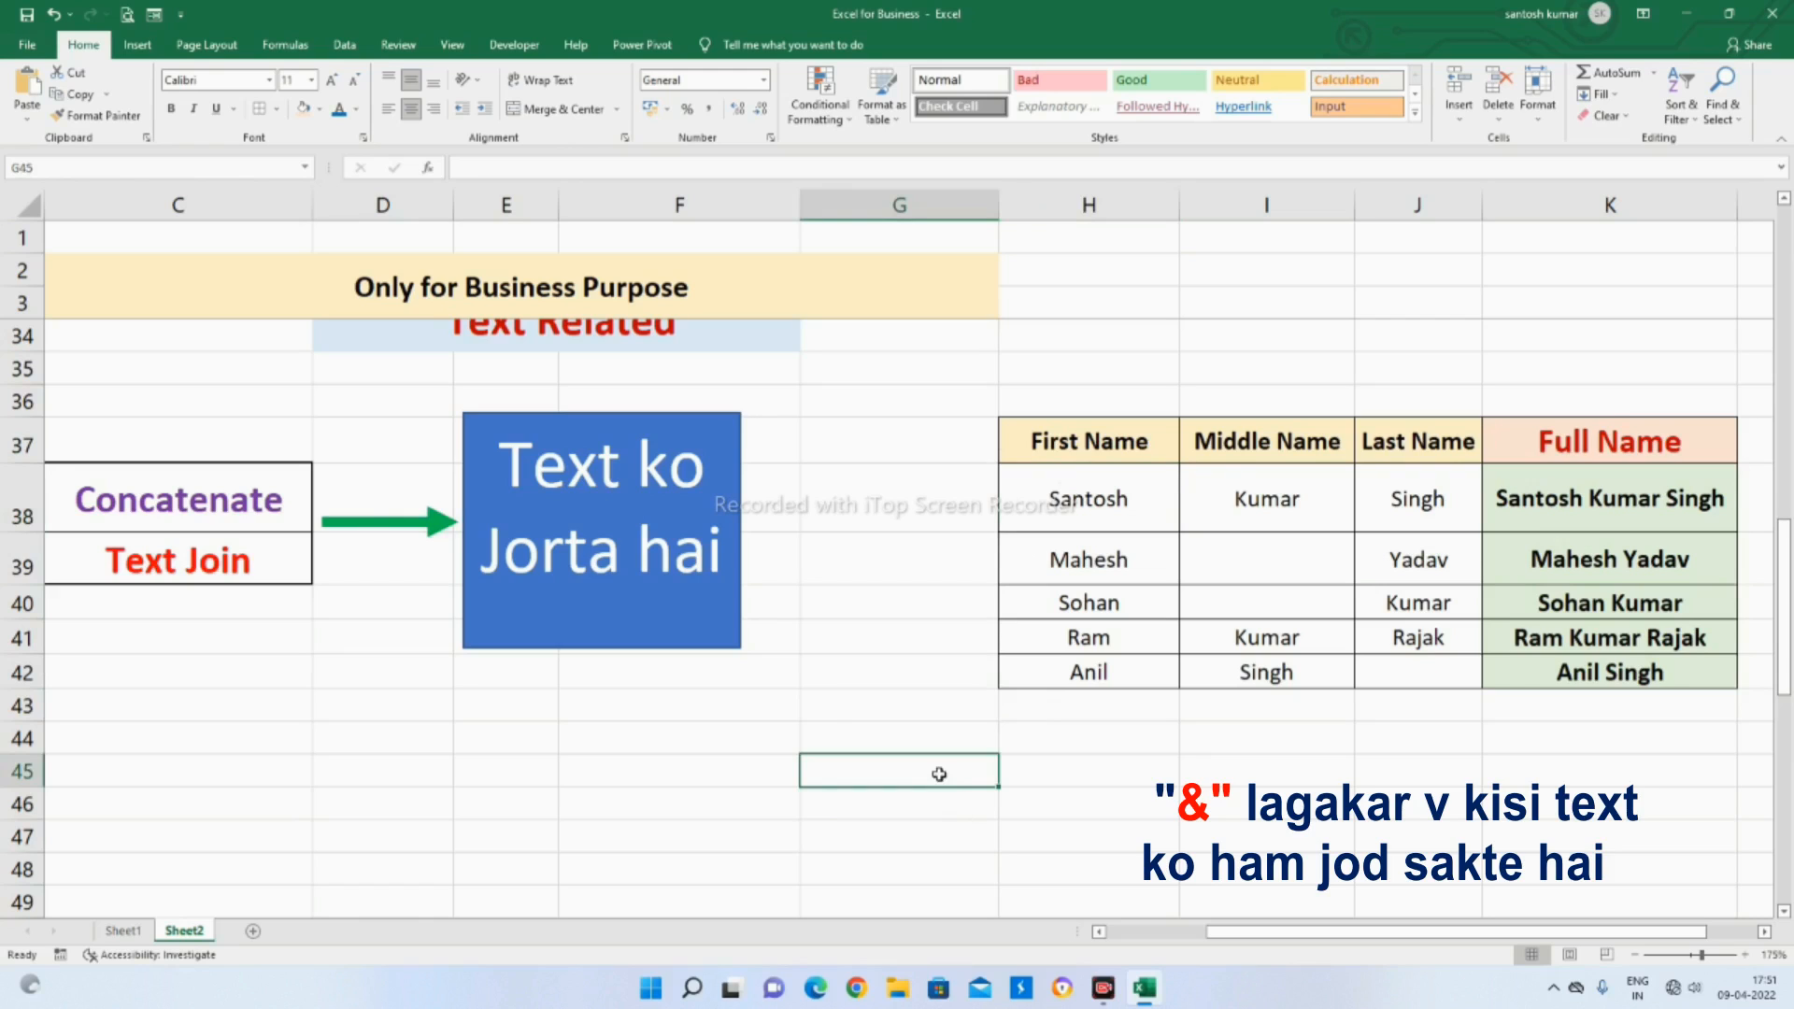
type("=")
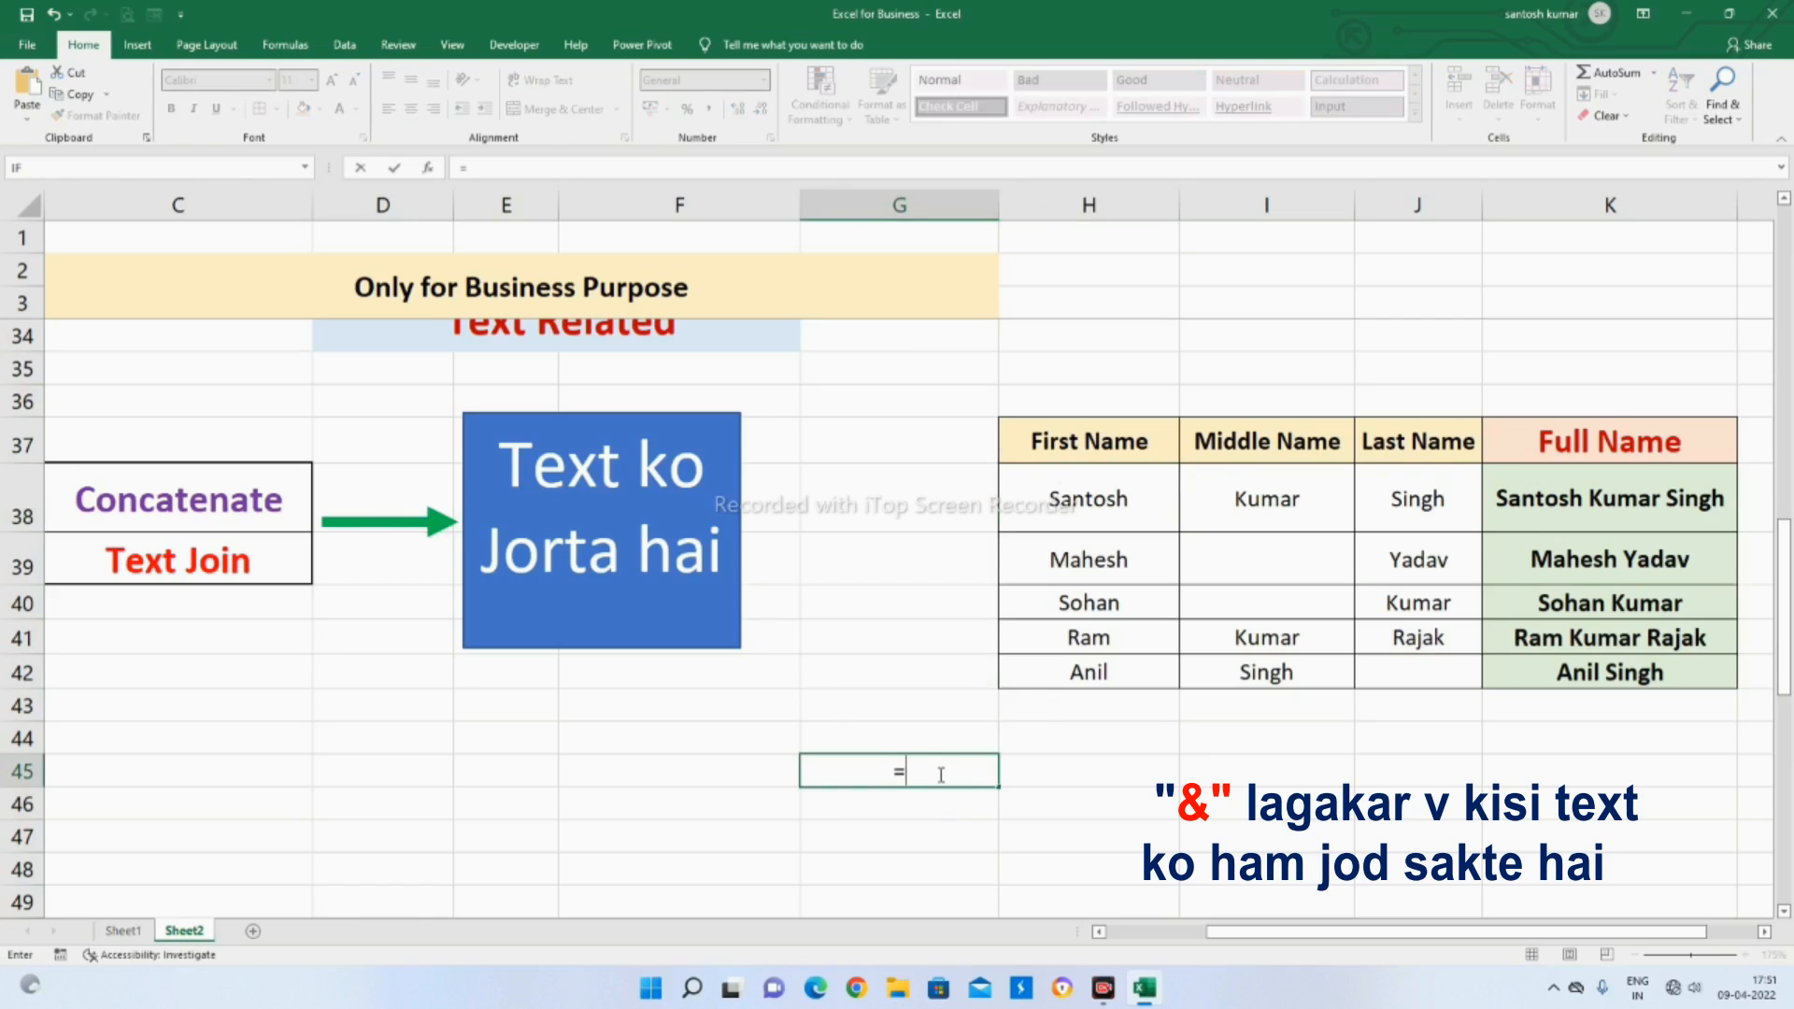
type("\"Mr.\"")
type("&")
type("\" \"")
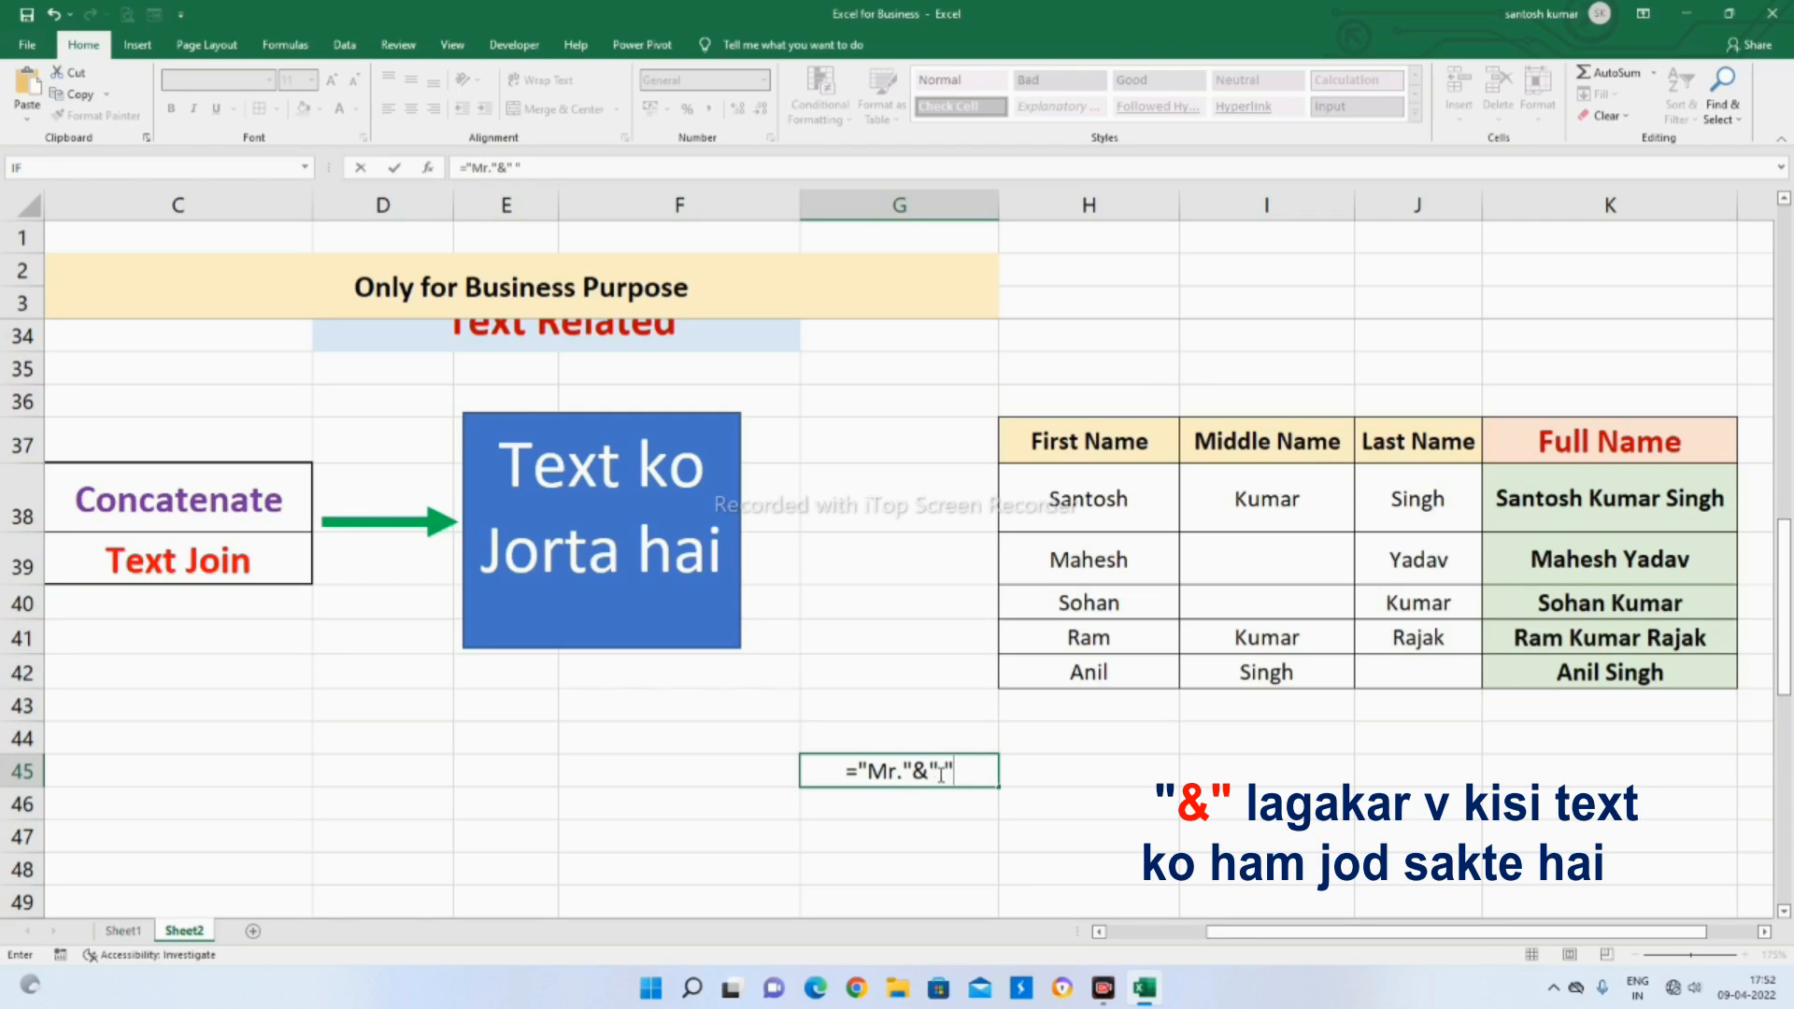
type("&")
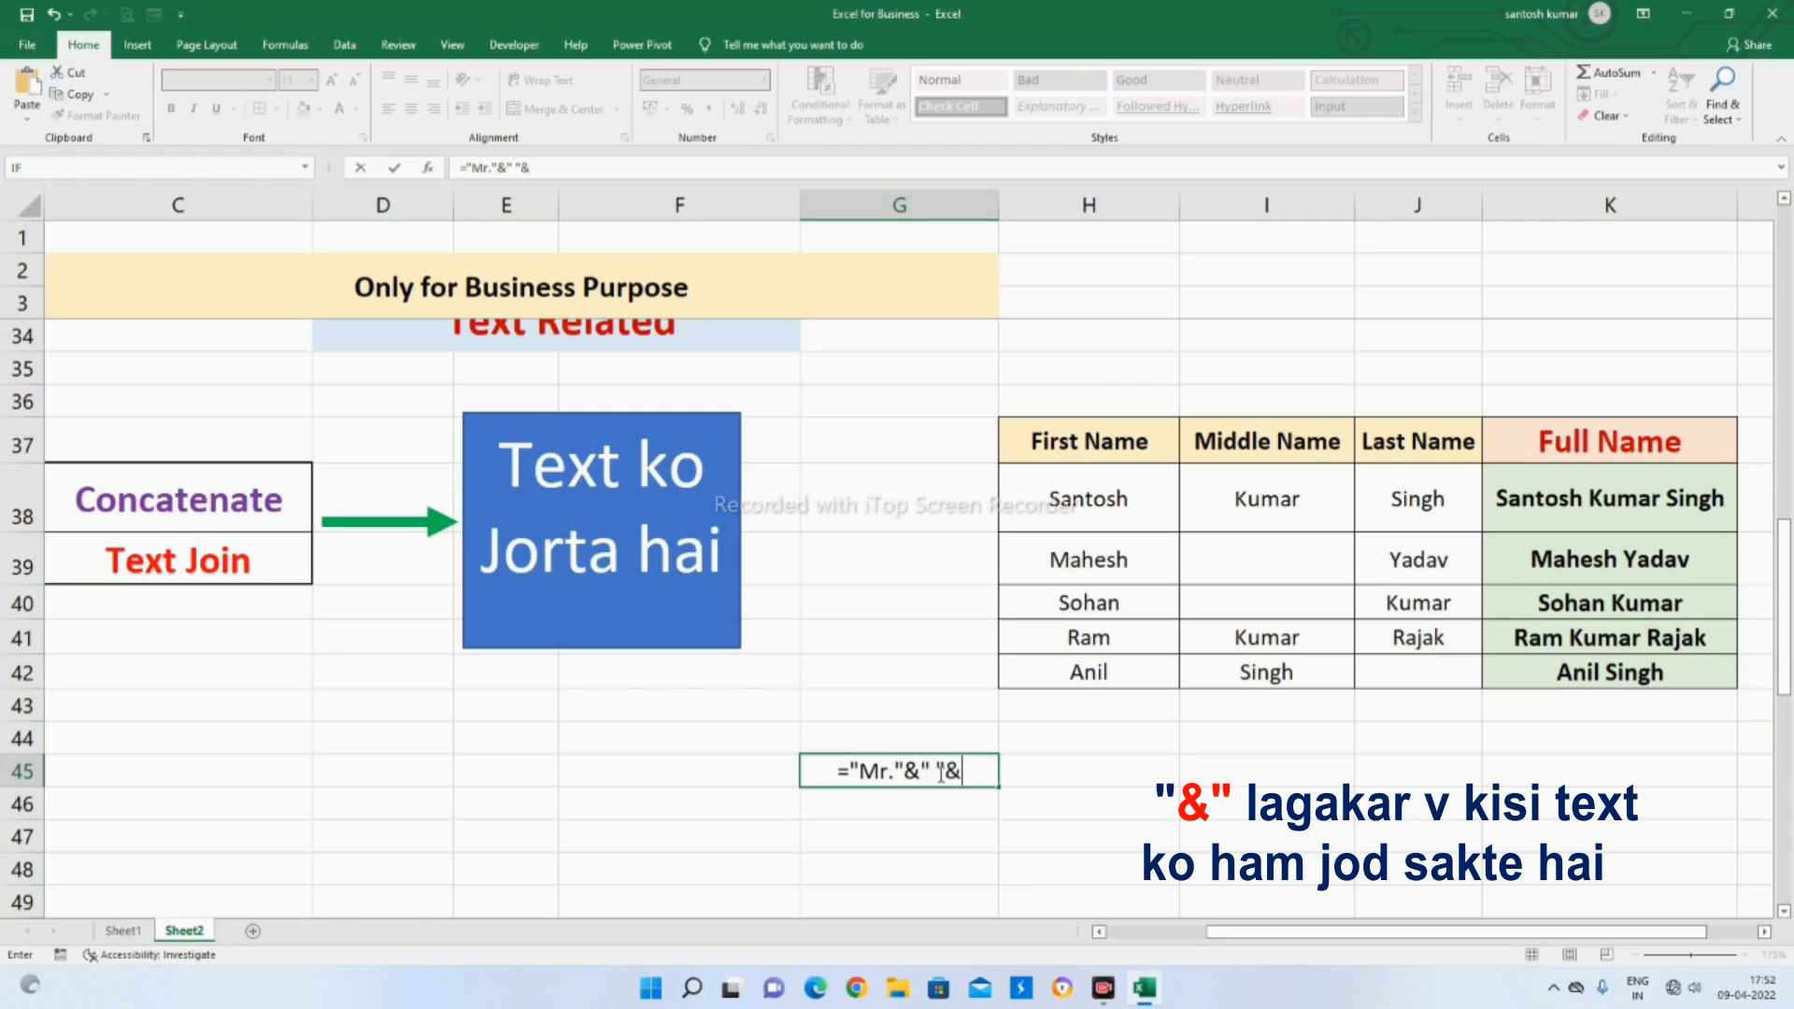